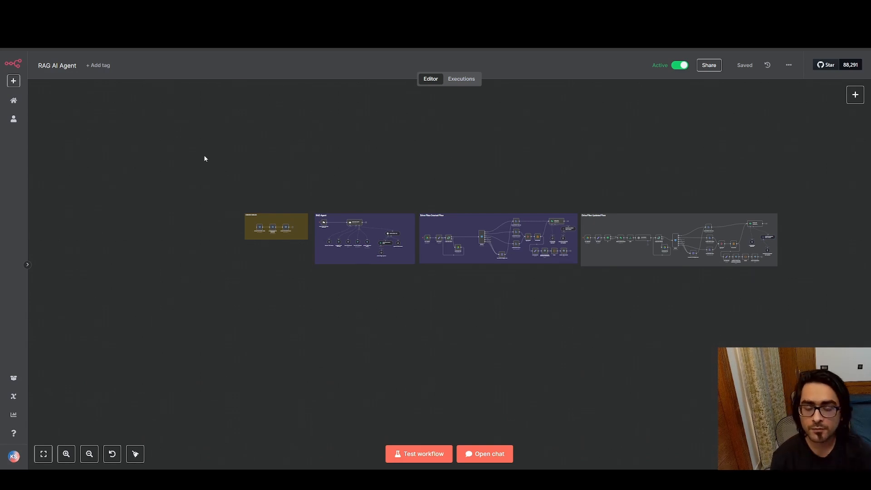
Look over the RAG AI Agent workflow's sections, its workflow-level options and the N8N Test folder in Google Drive
drag(198, 135, 850, 343)
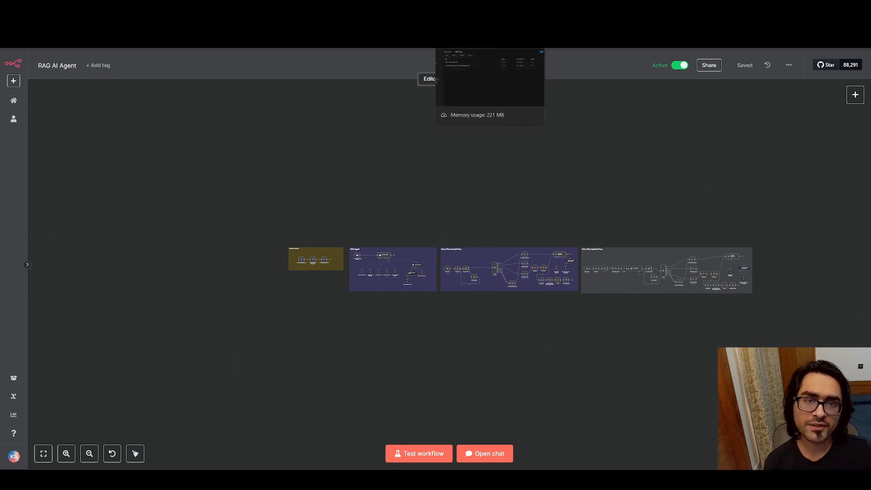
click(471, 9)
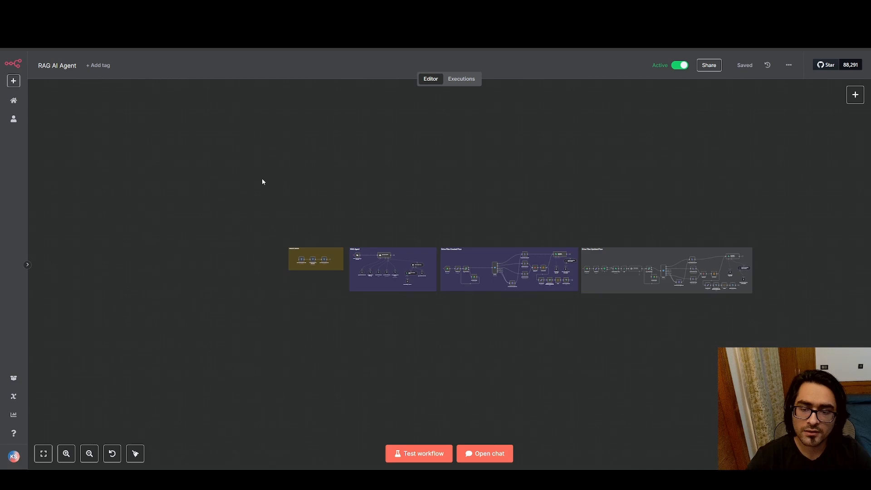
drag(254, 171, 811, 329)
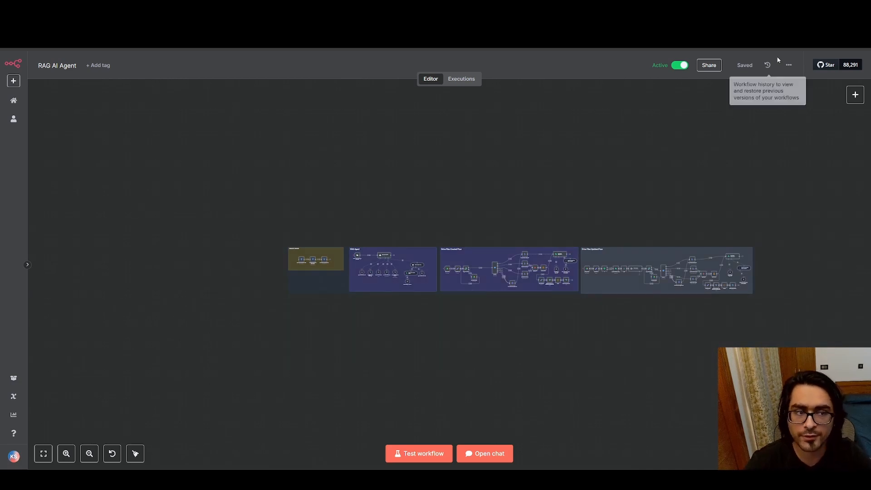
click(788, 65)
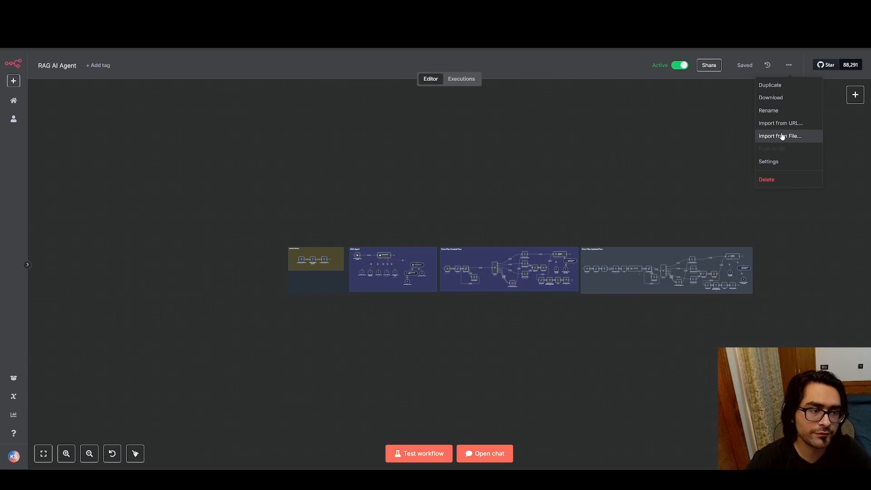
click(581, 141)
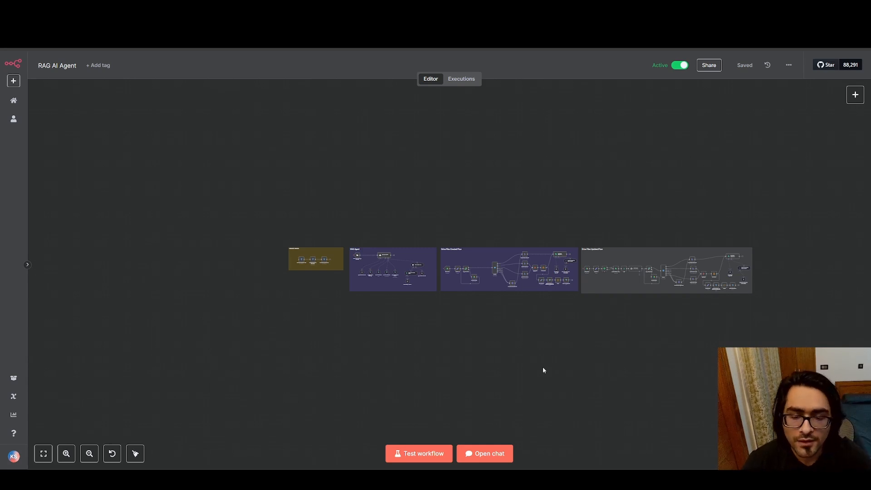
Open the test chat for the RAG Agent section of the workflow, ready for a message
scroll(434, 309, up, 3)
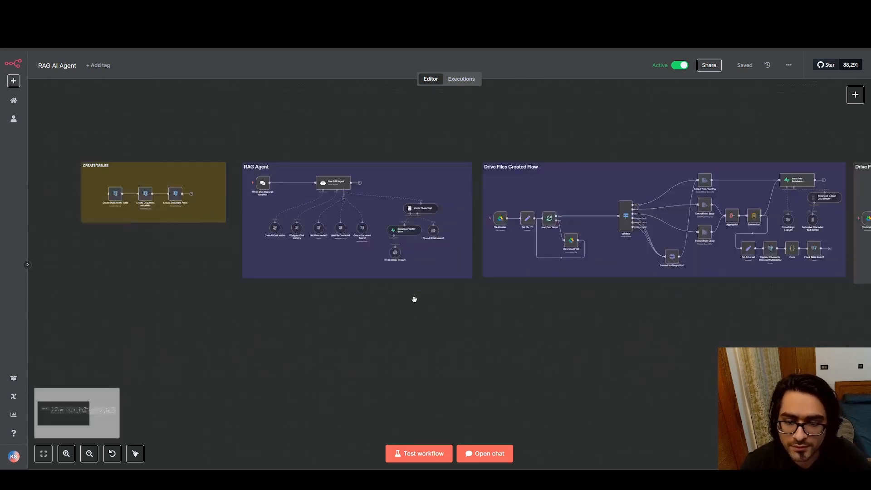
scroll(415, 298, left, 2)
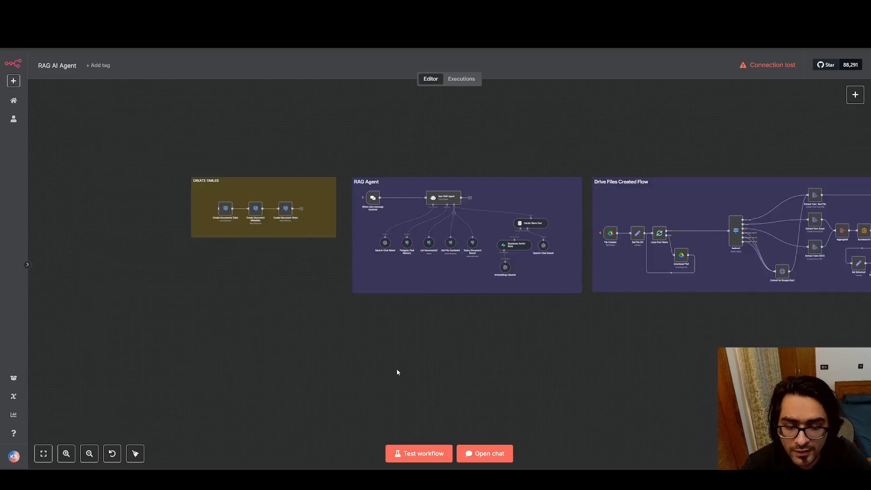
scroll(436, 389, up, 3)
click(484, 454)
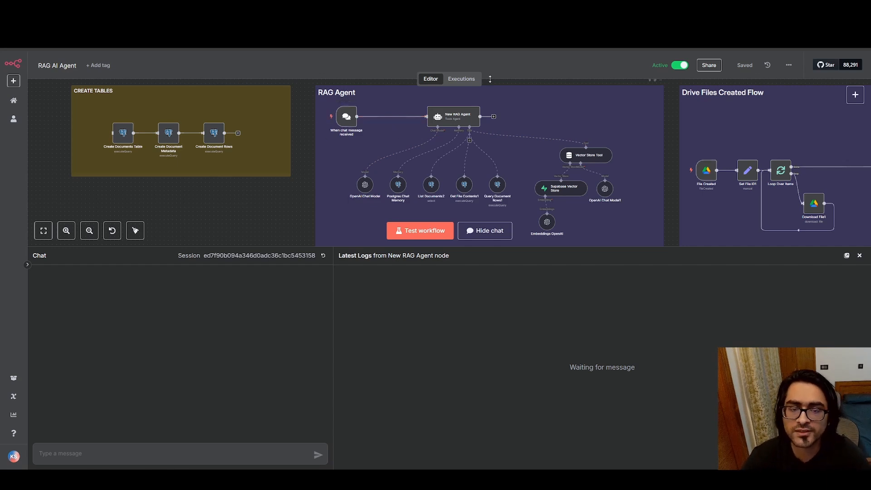
click(109, 452)
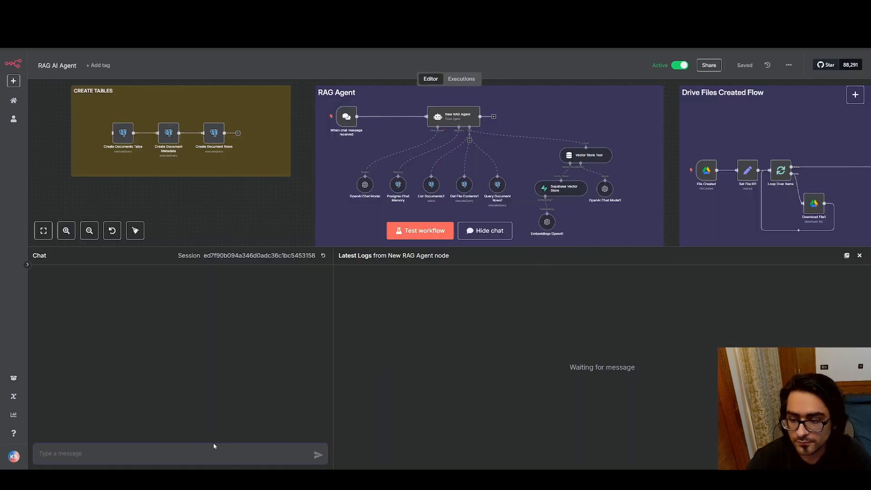
Ask the agent in the chat what rating a named reviewer got in rag reviews
click(226, 460)
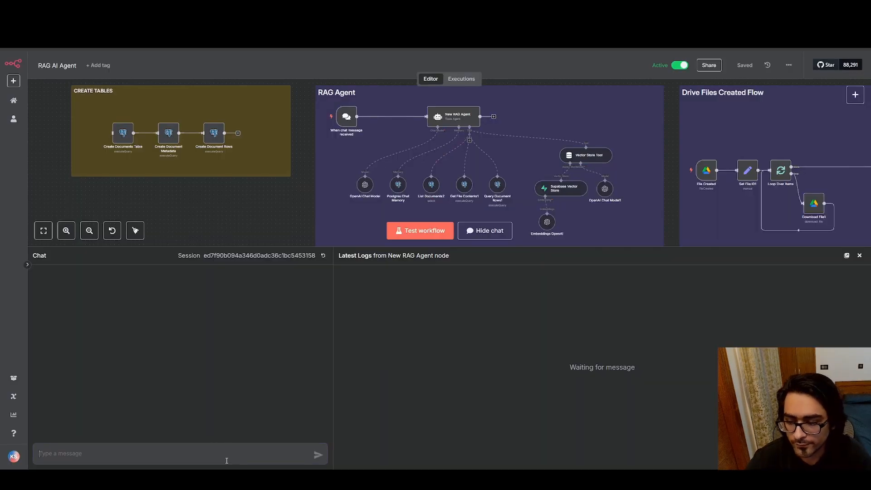
text(What ra)
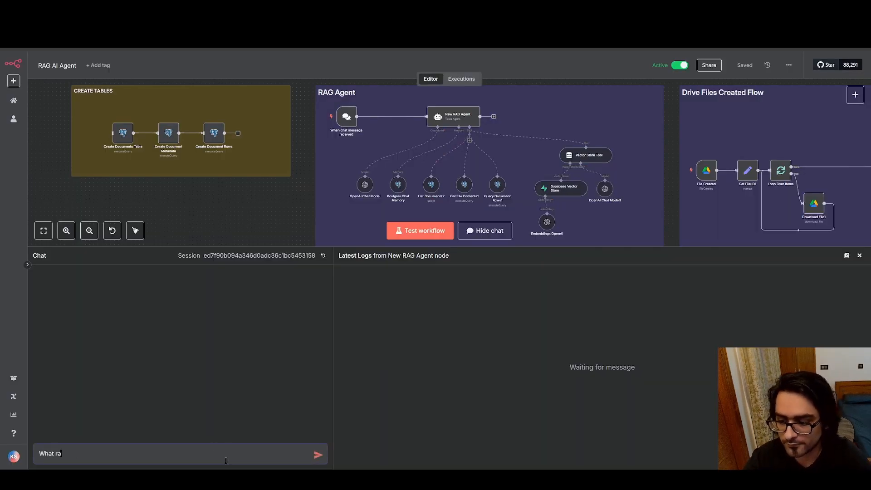
text(ting did Bob)
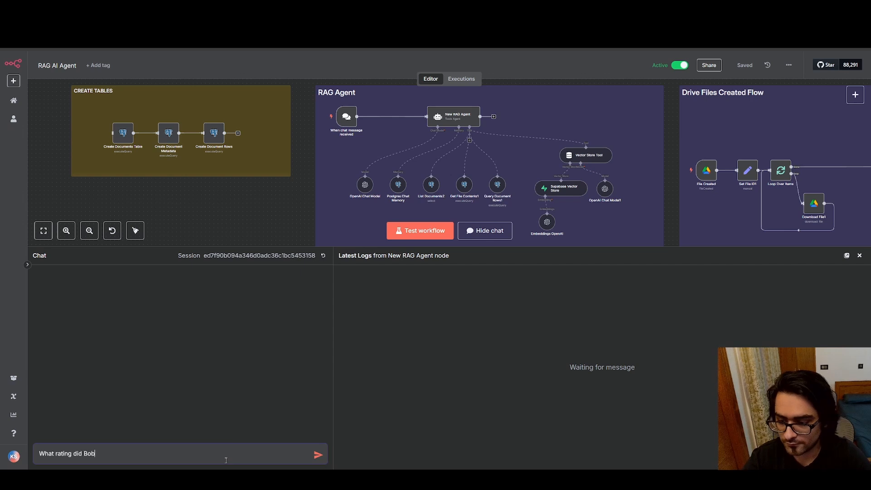
text( Smith ge)
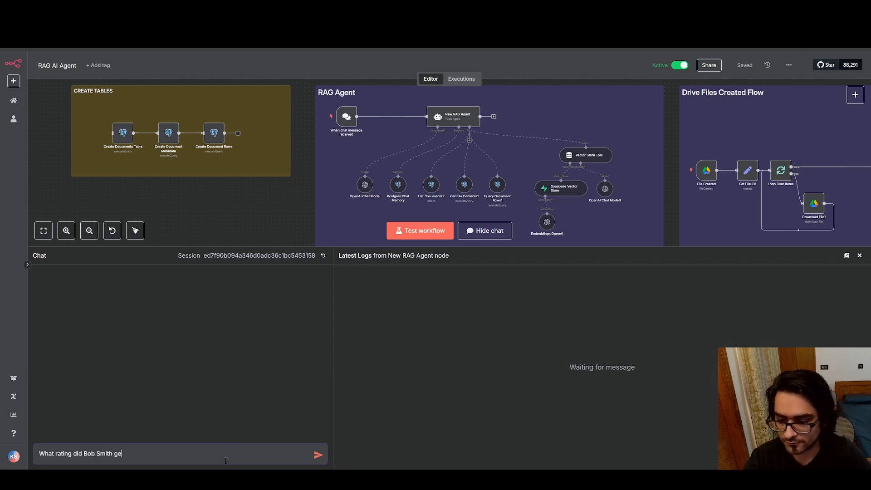
text(t in rag )
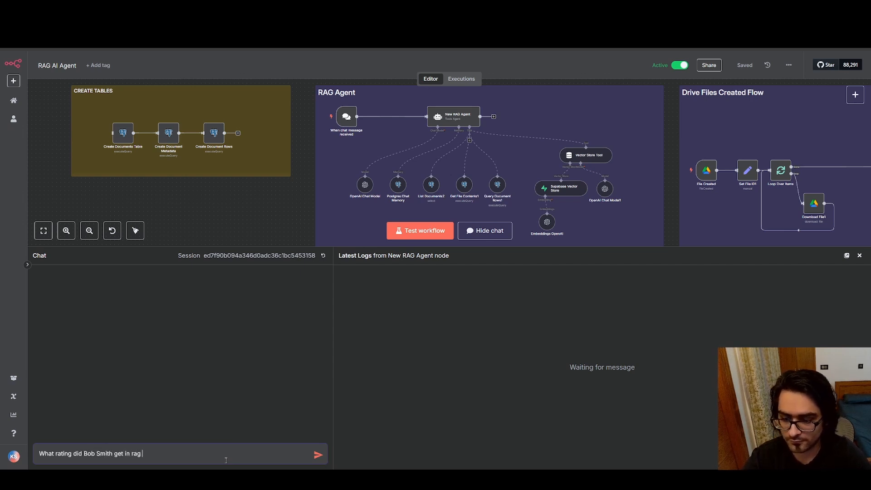
text(reviews)
key(Return)
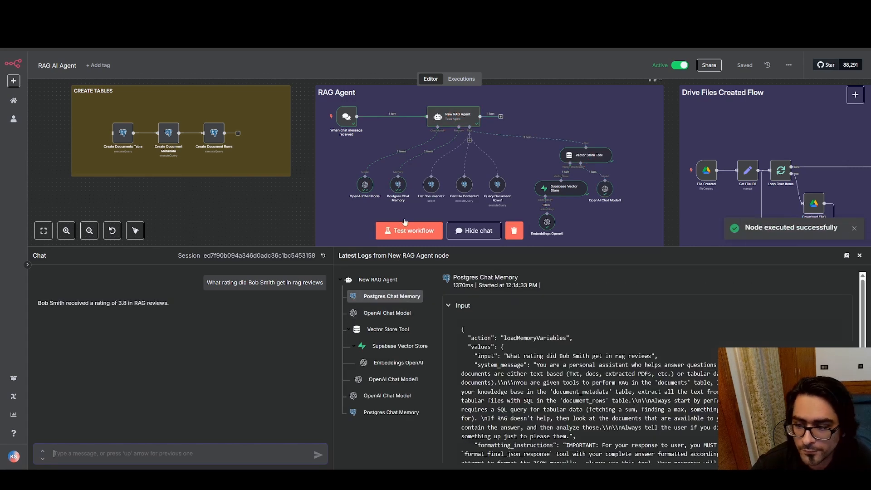
Compare the agent's rating answer with that reviewer's row in the sample_rag_reviews spreadsheet in Google Sheets
drag(40, 303, 168, 304)
click(255, 276)
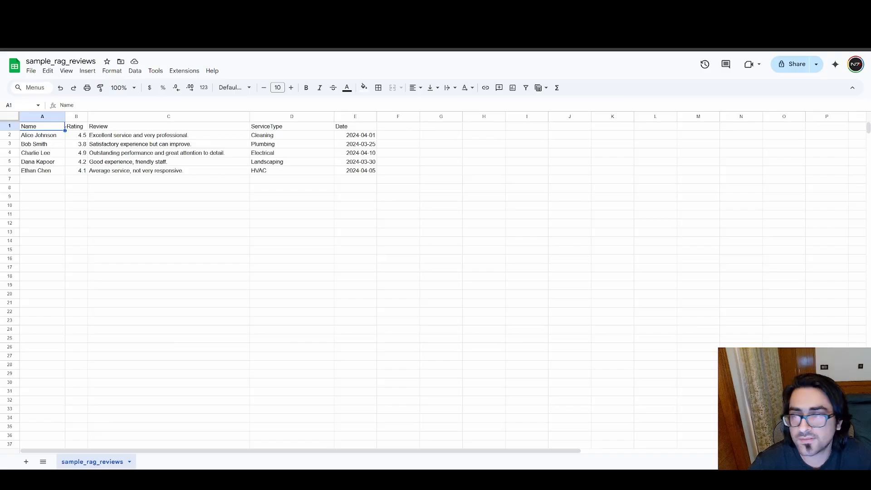
click(84, 145)
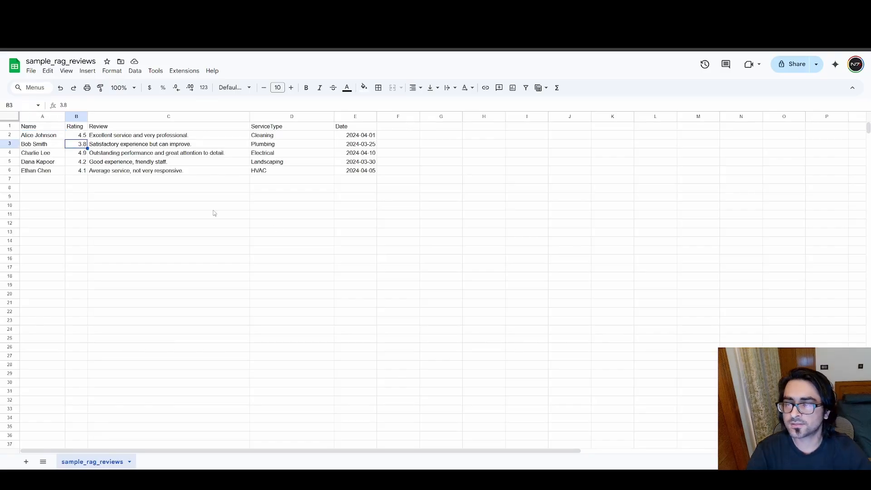
click(222, 207)
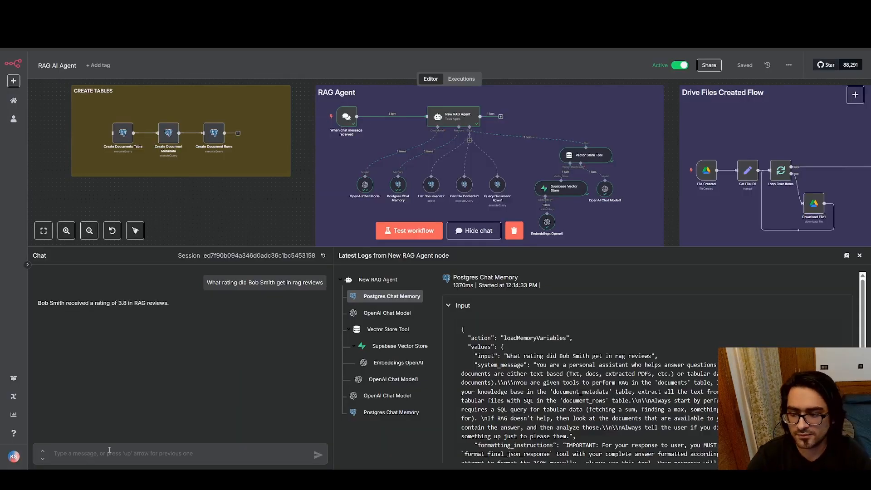
Back in n8n, send the chat message "Can you give the task list for the website redesign meeting on 2nd may"
text(Can you)
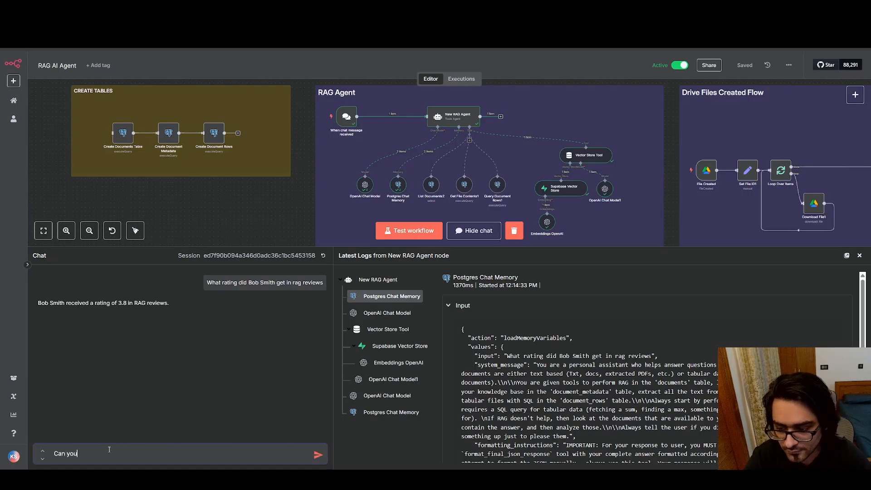
text( give the ta)
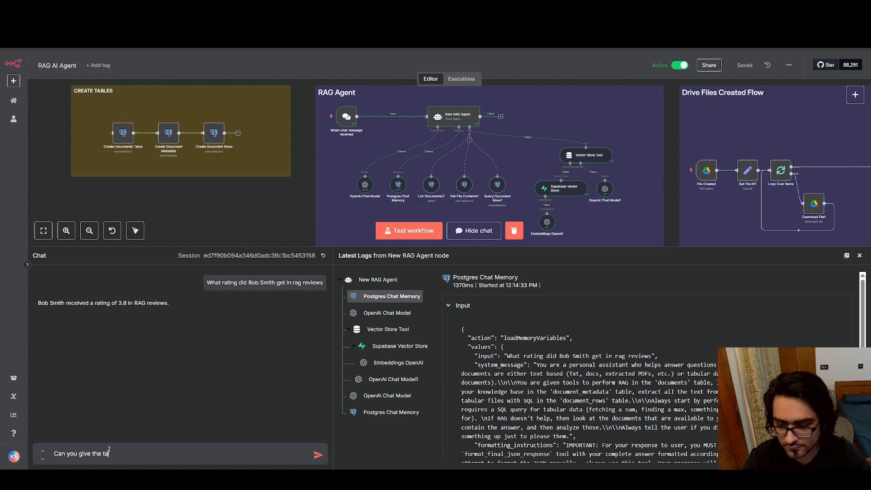
text(sk list for the )
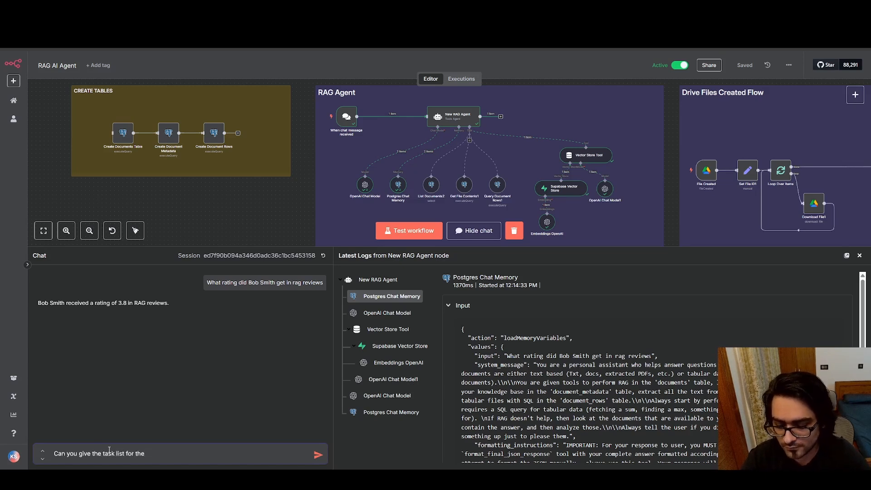
text(webdesign)
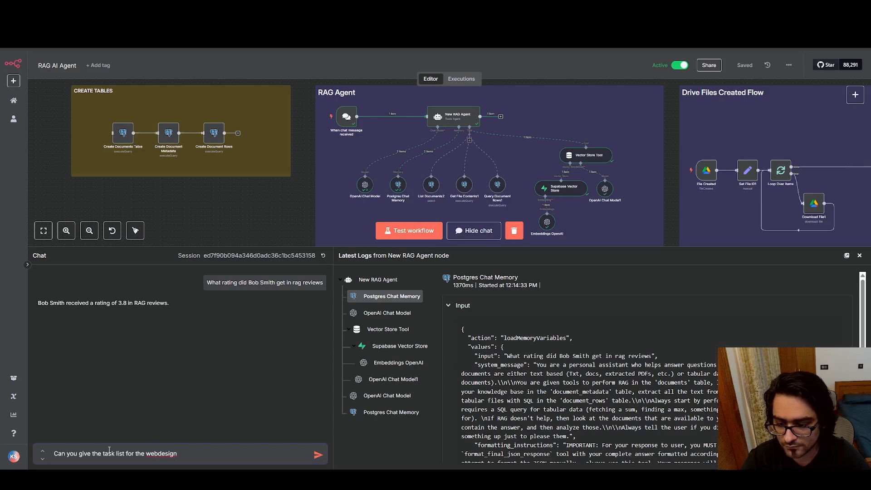
key(BackSpace)
key(BackSpace)
key(BackSpace)
key(BackSpace)
key(BackSpace)
key(BackSpace)
key(BackSpace)
text(site )
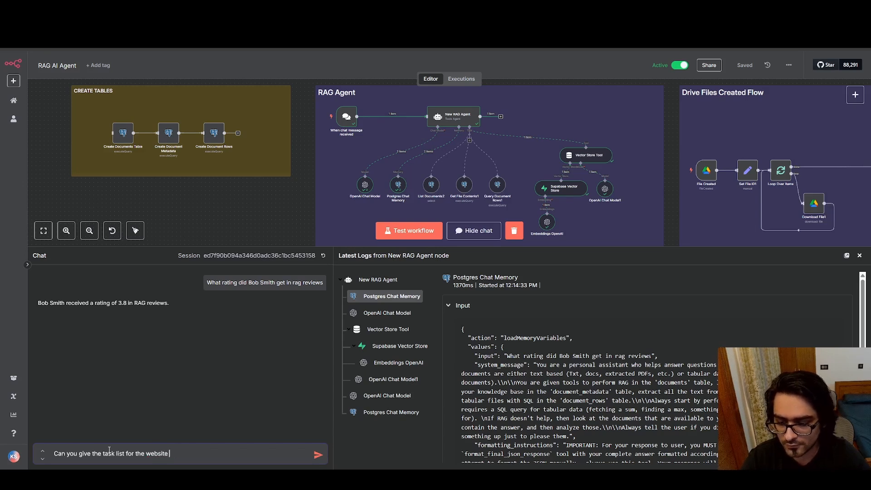
text(redesi)
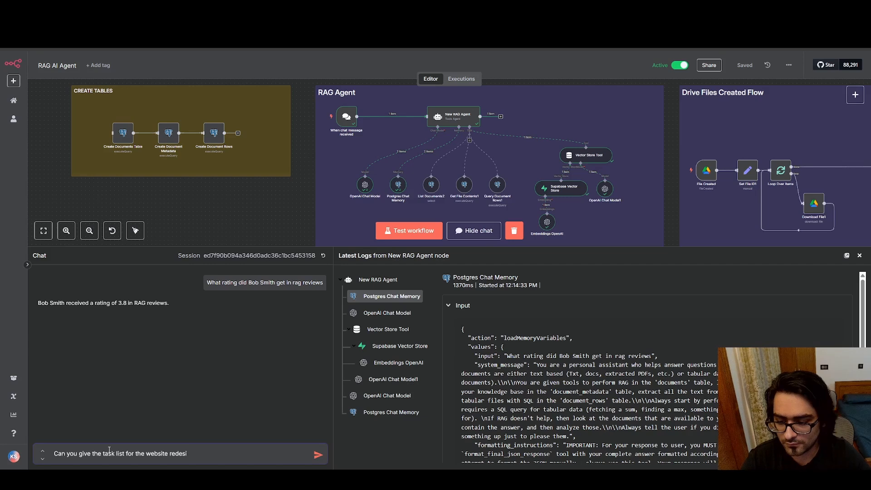
text(gn mee)
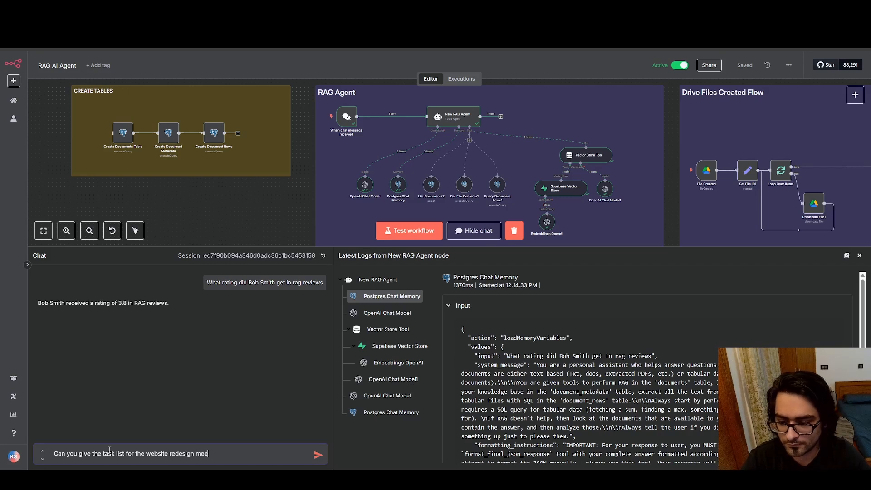
text(ting on 2nd may)
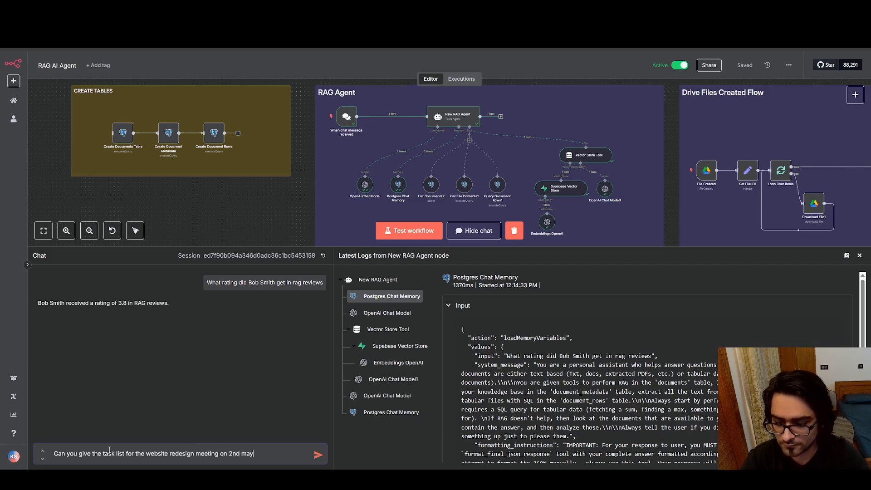
key(Return)
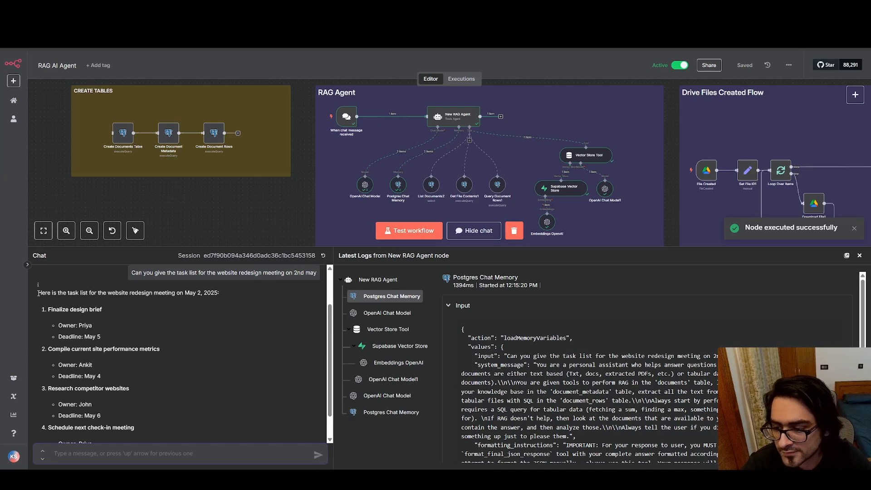
Read the agent's task list reply, checking each task's owner and deadline
drag(38, 292, 219, 294)
click(63, 309)
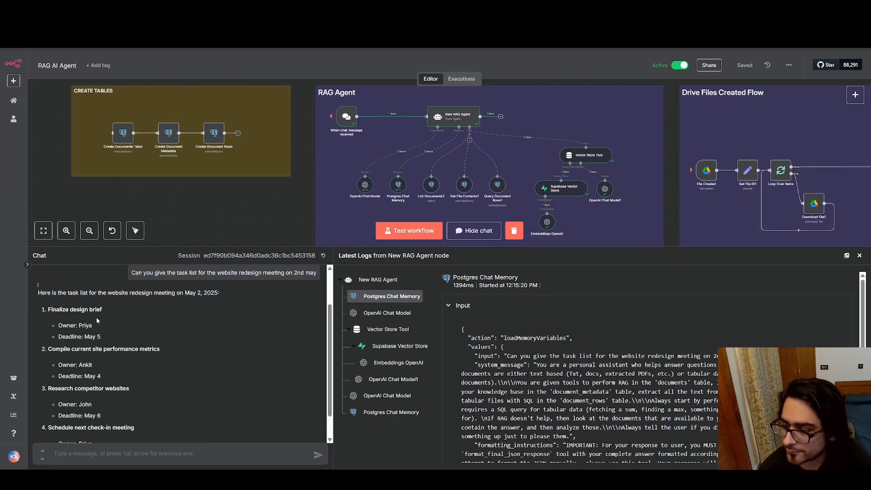
scroll(97, 321, down, 1)
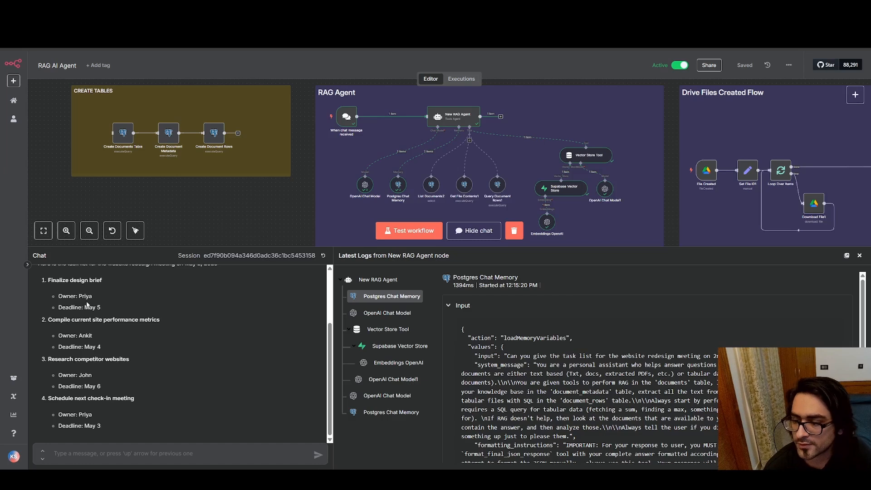
drag(85, 307, 108, 313)
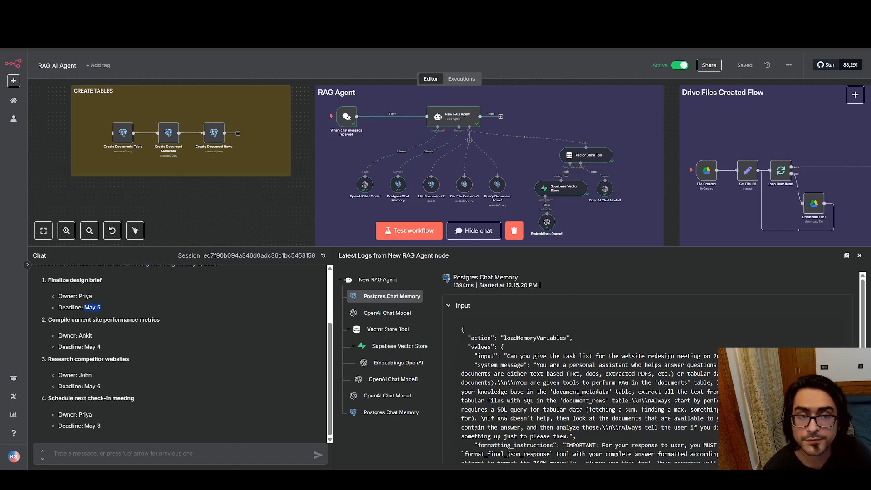
Compare the replied tasks with the Meeting Task List – Website Redesign Kickoff document in Google Docs, and return to the sample_rag_reviews spreadsheet
click(195, 8)
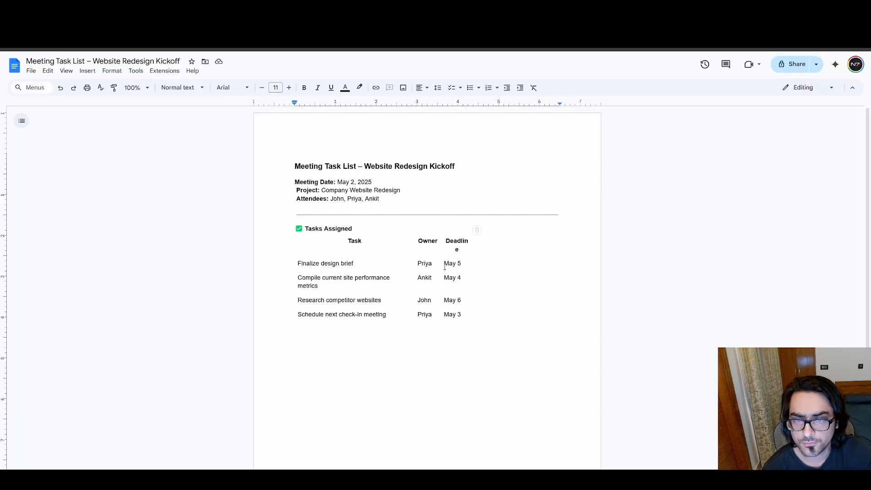
click(254, 8)
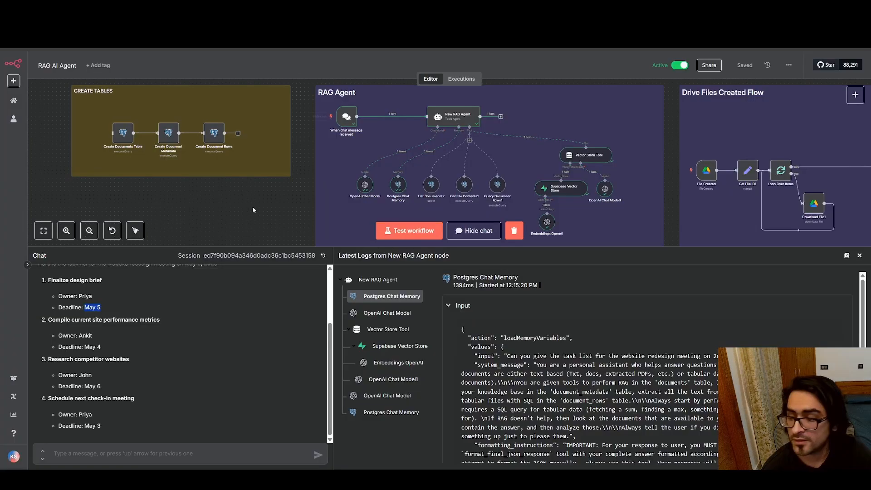
drag(79, 296, 149, 384)
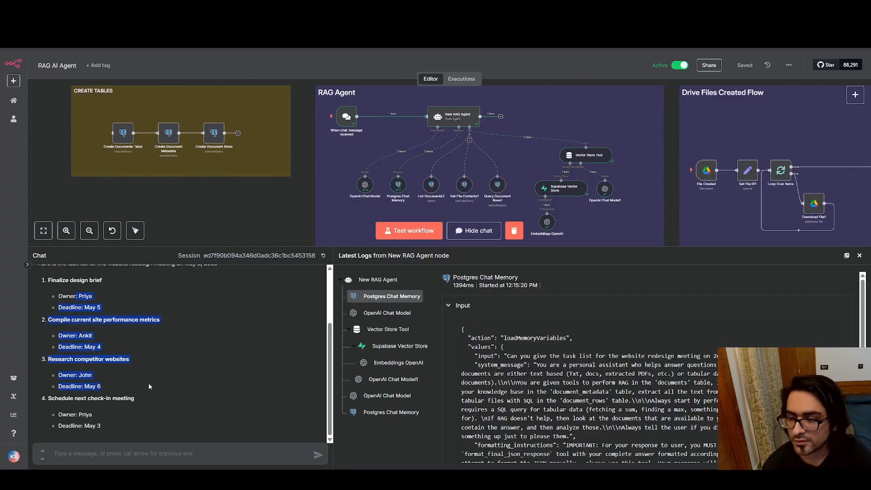
click(149, 384)
scroll(152, 359, up, 2)
scroll(151, 357, down, 1)
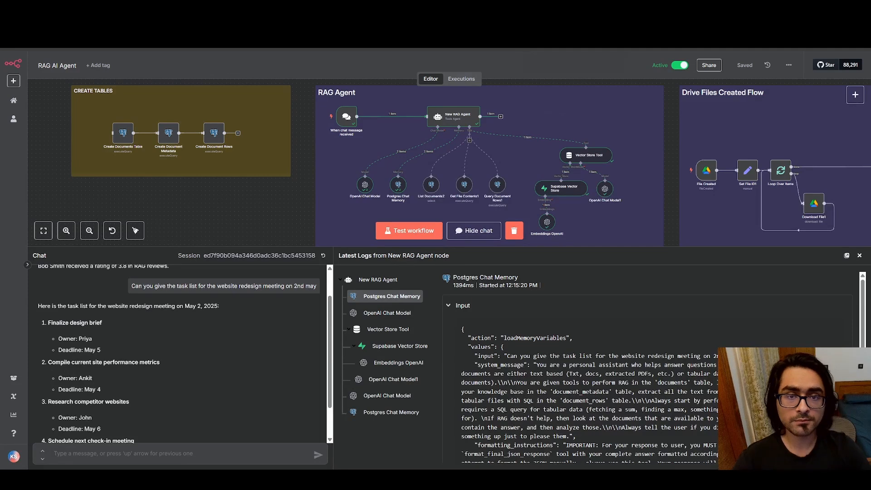
click(326, 8)
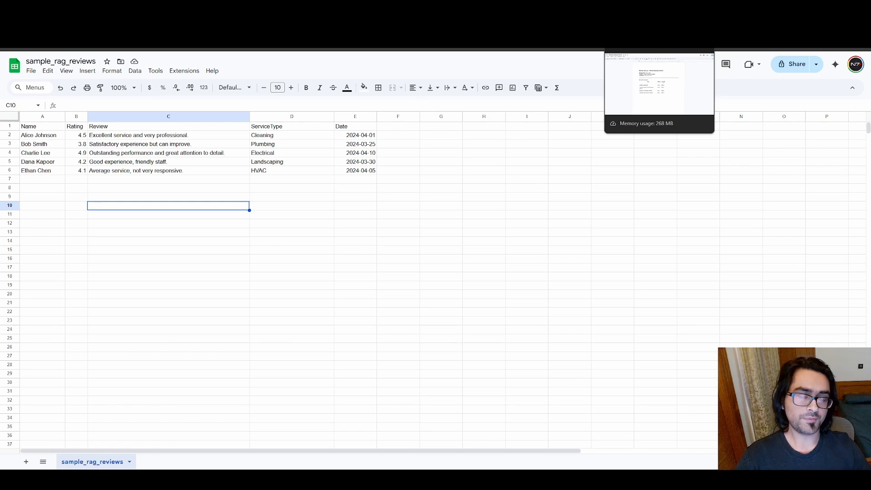
Switch back to n8n and look over the RAG AI Agent workflow's sections, from CREATE TABLES through Drive Files Created Flow
click(635, 10)
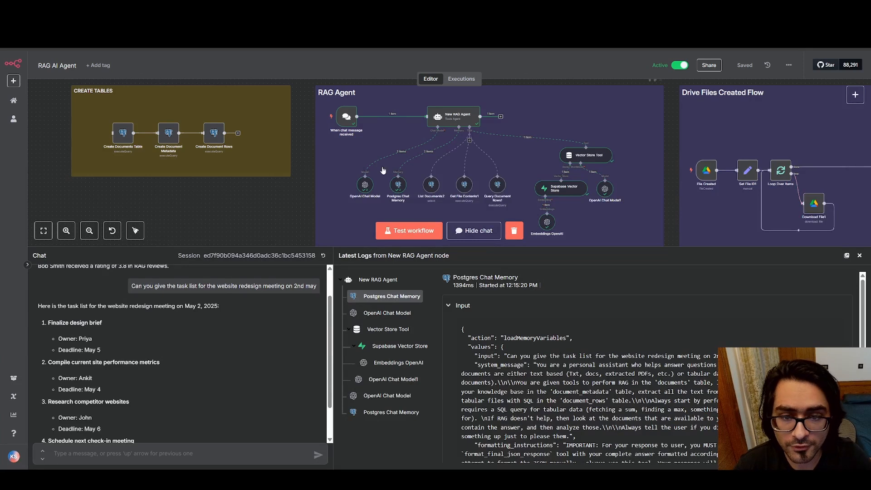
scroll(604, 137, down, 2)
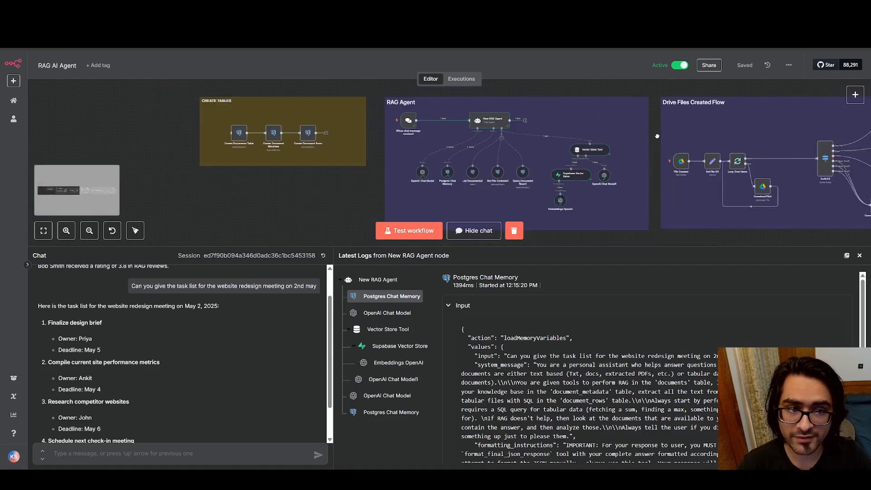
scroll(556, 130, down, 2)
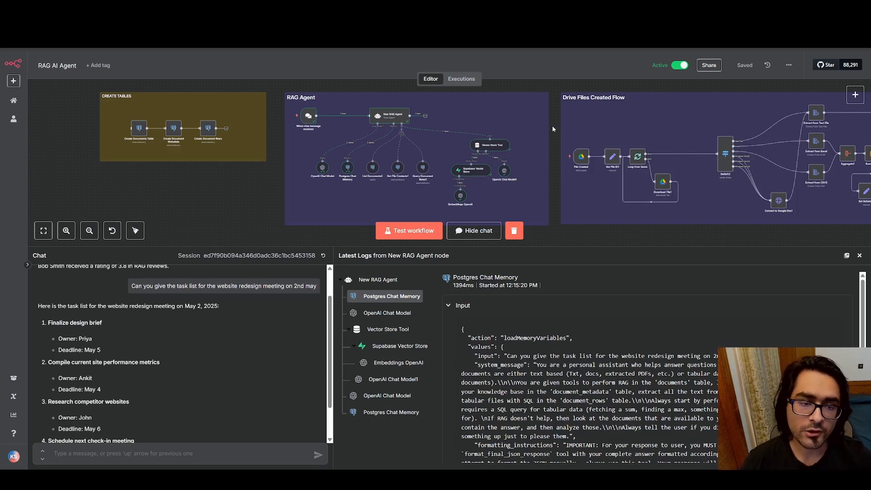
drag(620, 130, 535, 133)
scroll(534, 133, down, 2)
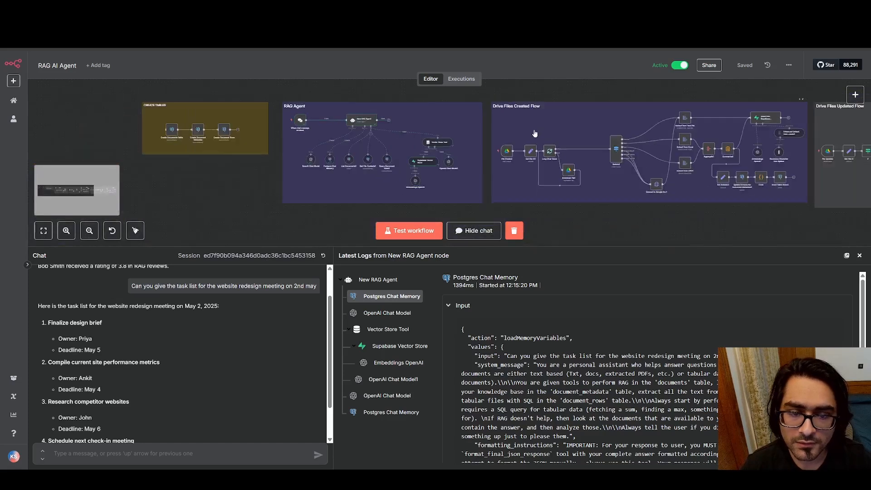
scroll(534, 133, down, 1)
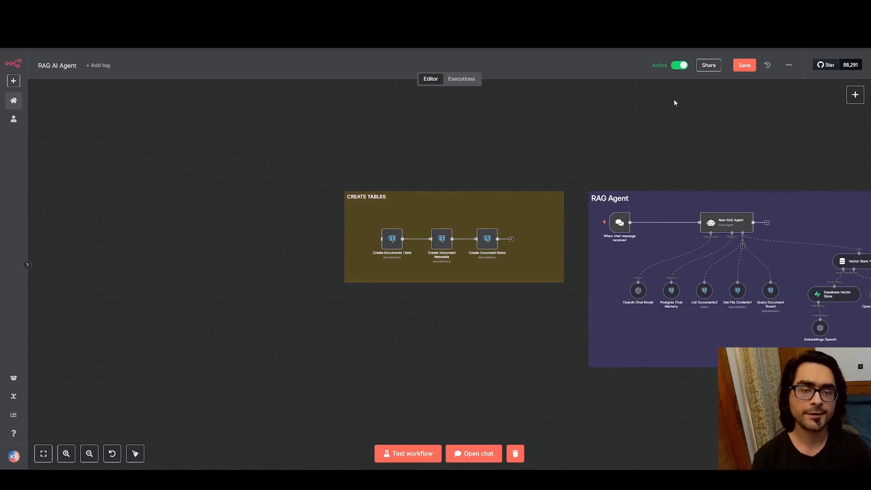
Inspect the CREATE TABLES section and its three Postgres nodes on the workflow canvas
drag(759, 113, 785, 97)
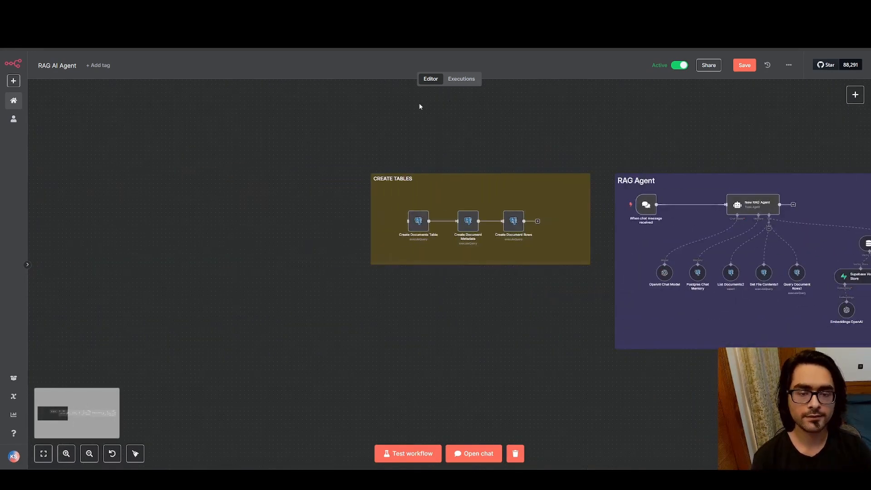
drag(342, 110, 612, 332)
click(621, 329)
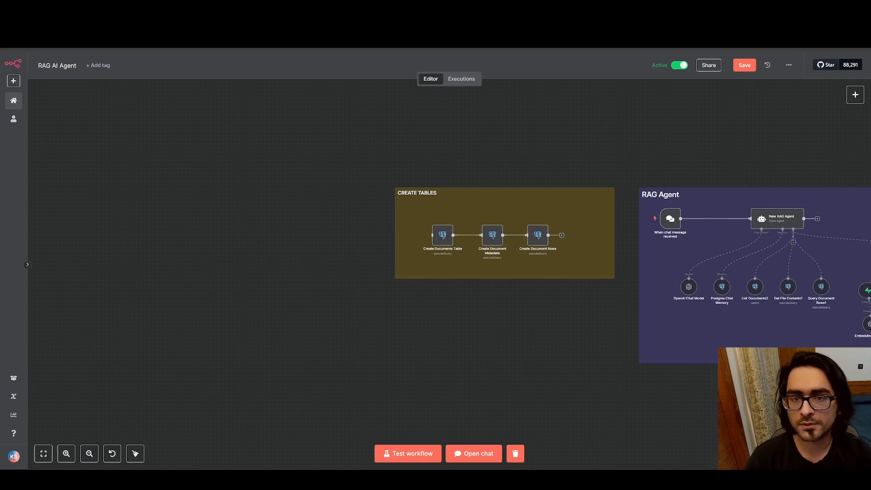
View the document_metadata table in Supabase and the review data in the sample_rag_reviews spreadsheet in Google Sheets
click(190, 9)
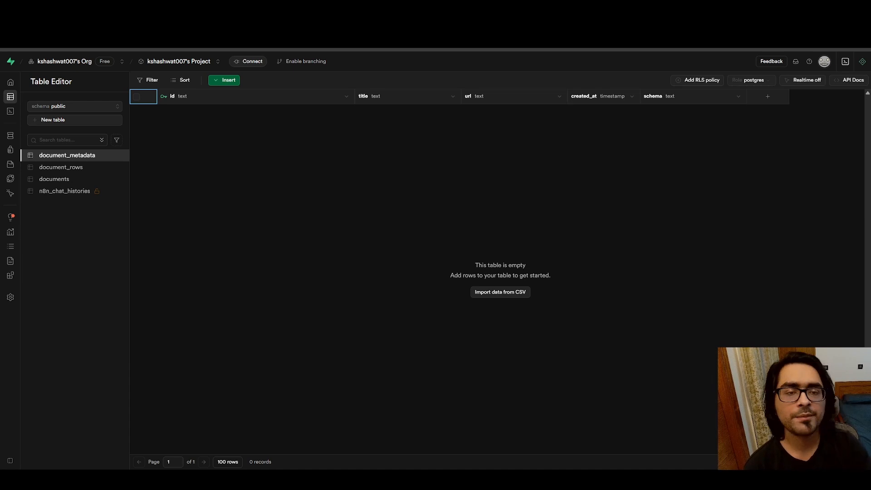
key(ctrl+Tab)
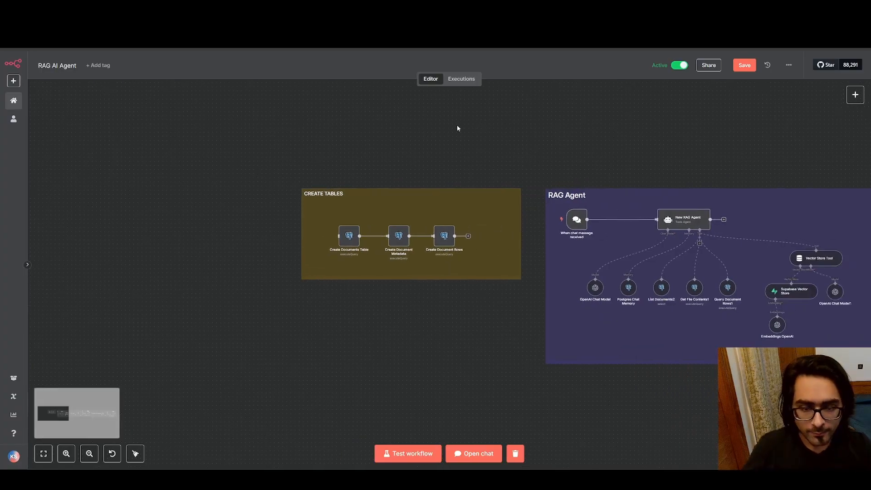
drag(273, 121, 528, 341)
click(529, 342)
scroll(425, 267, up, 5)
mouse_move(222, 204)
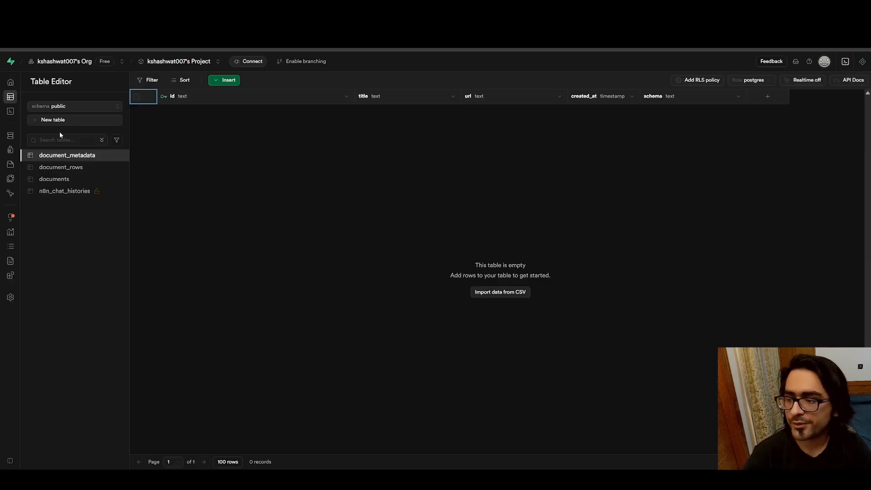
Open the document_rows table in Supabase and compare its columns with the sample_rag_reviews spreadsheet
click(75, 170)
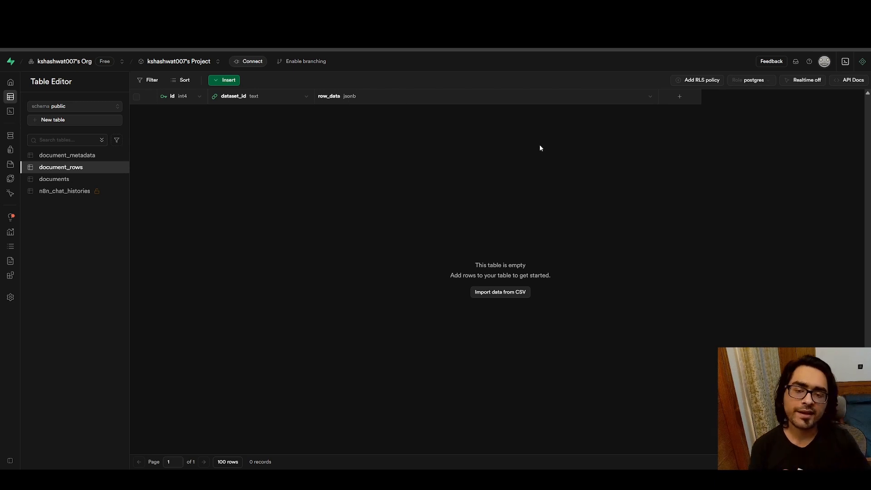
click(290, 8)
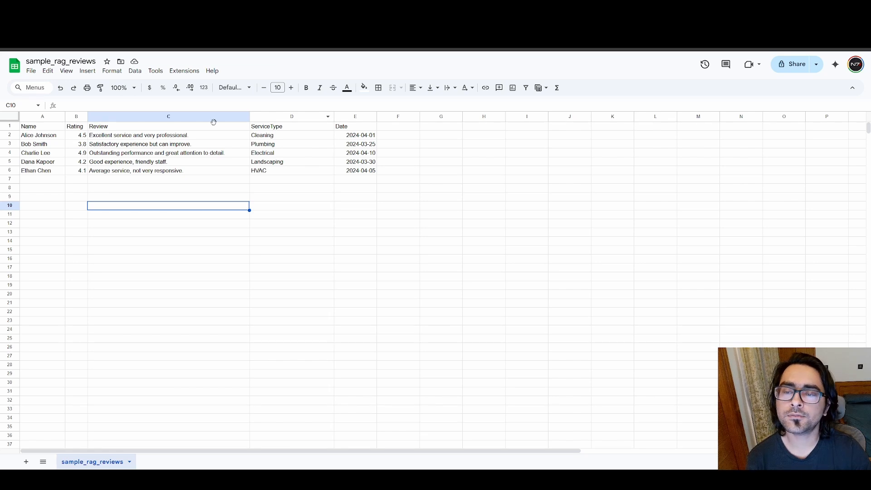
click(318, 8)
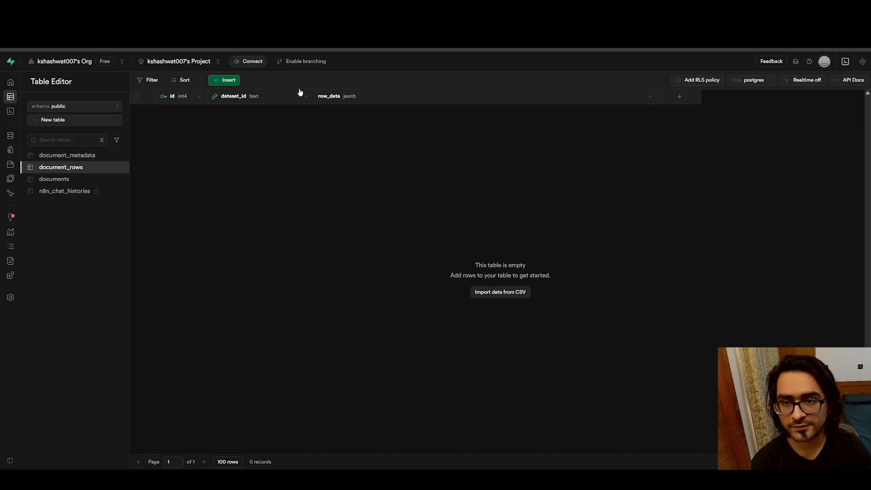
Check the CREATE TABLES nodes in n8n and view the documents table's columns in Supabase
click(150, 9)
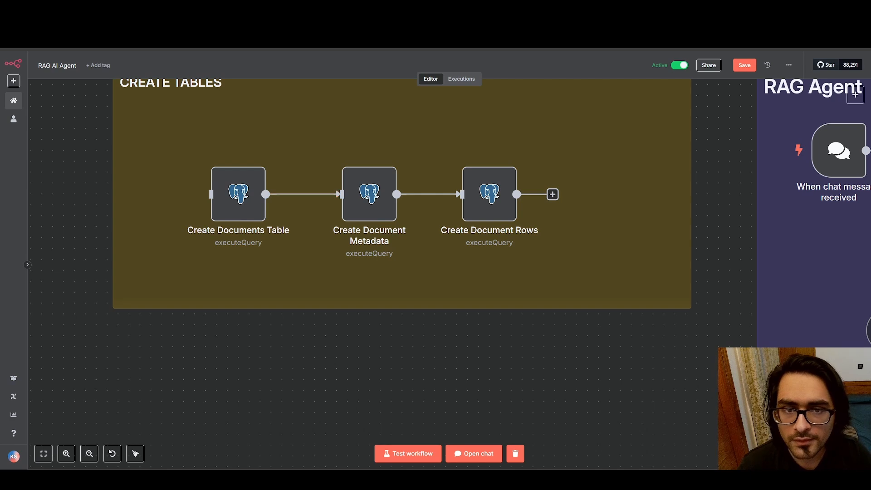
click(406, 9)
click(64, 180)
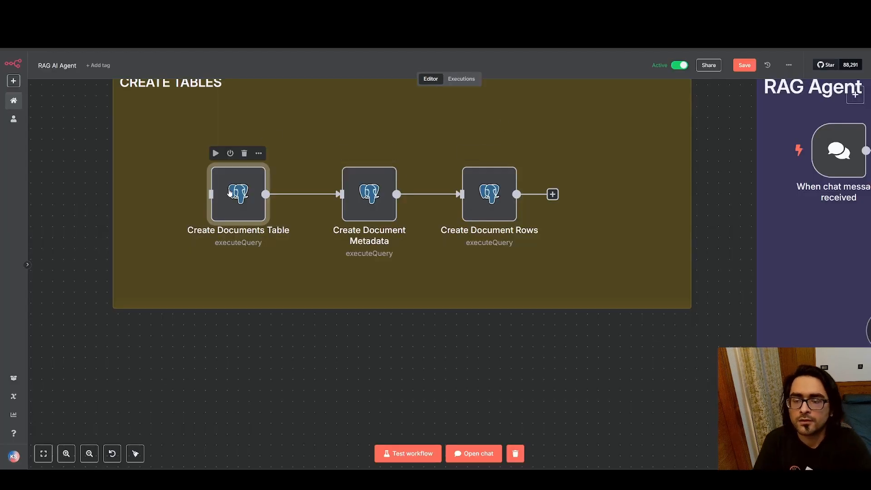
In n8n, review the Create Documents Table node's SQL query, including the documents table definition and the match_documents function
double_click(229, 180)
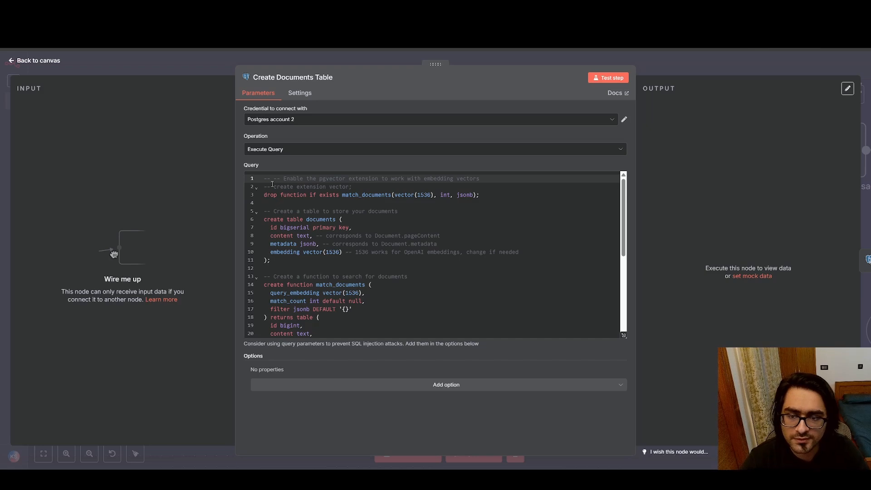
drag(272, 184, 345, 309)
click(345, 309)
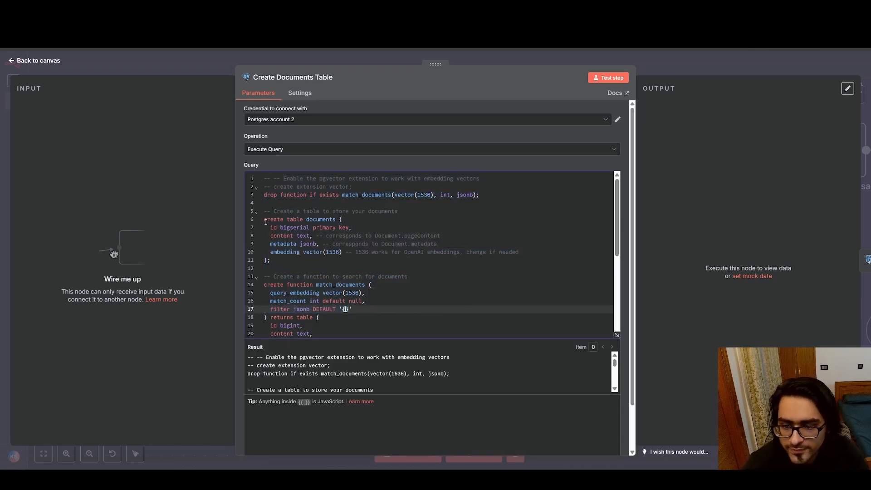
drag(264, 219, 317, 262)
click(316, 262)
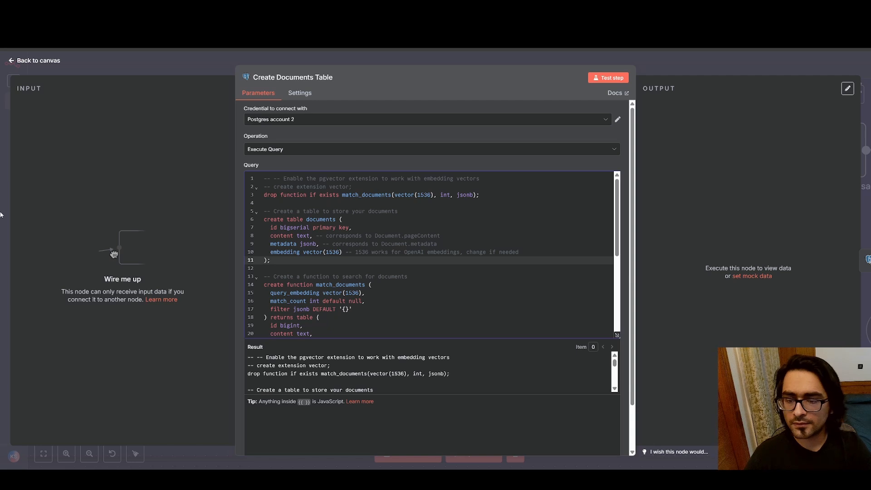
scroll(398, 241, down, 3)
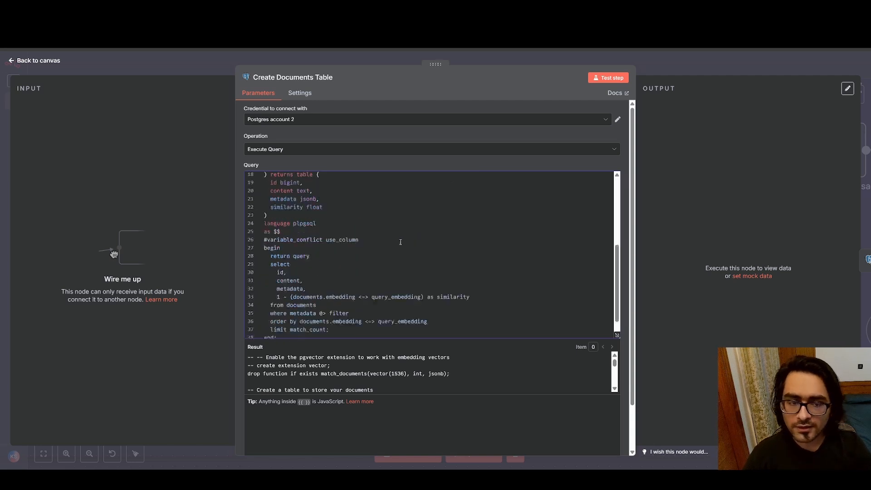
scroll(399, 220, up, 3)
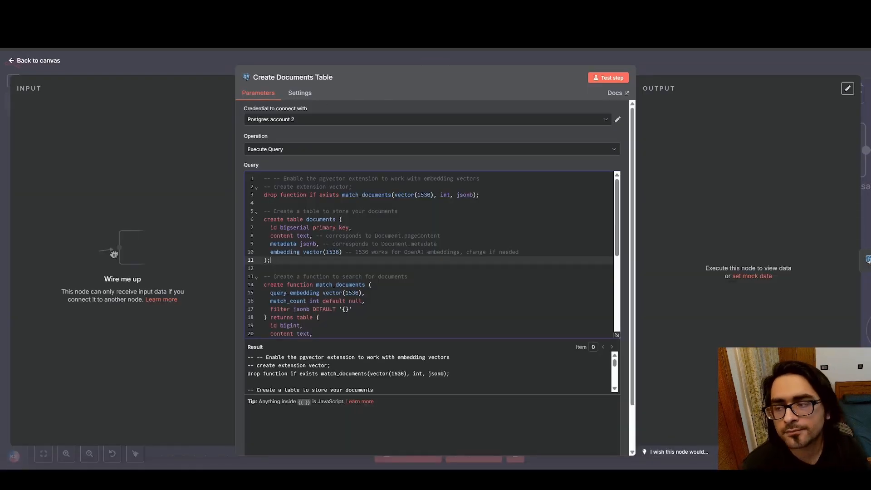
click(14, 61)
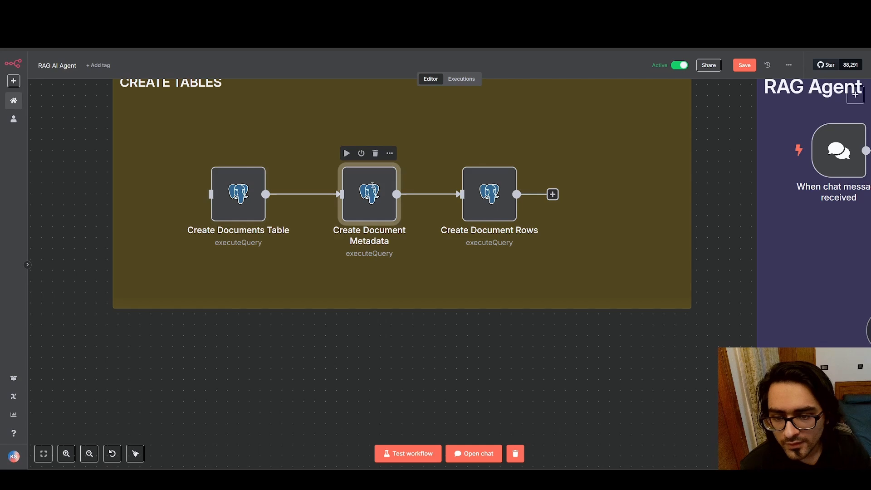
Compare the Create Document Metadata node's query with the columns of the document_metadata table in Supabase, and return to the n8n canvas
double_click(372, 188)
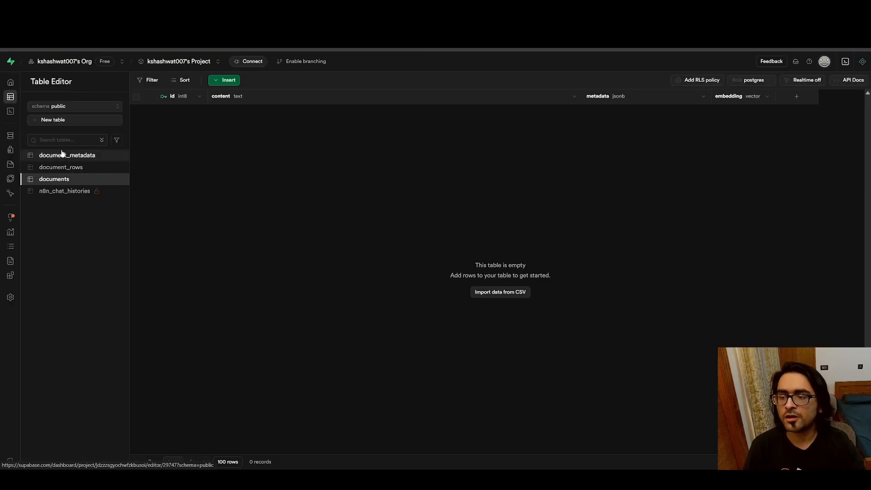
click(64, 155)
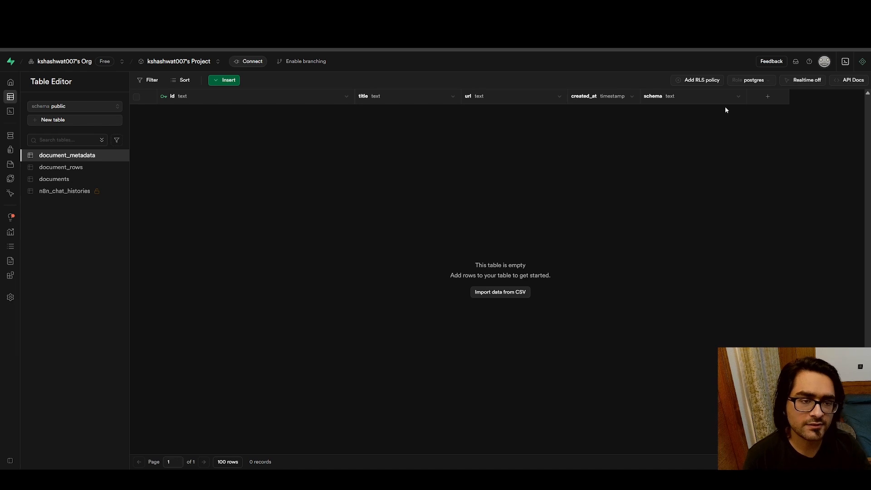
click(356, 8)
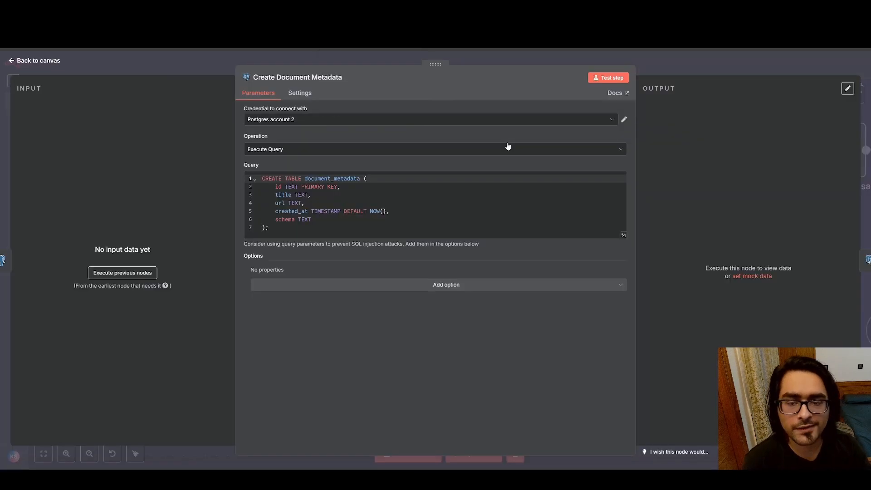
click(275, 223)
click(316, 223)
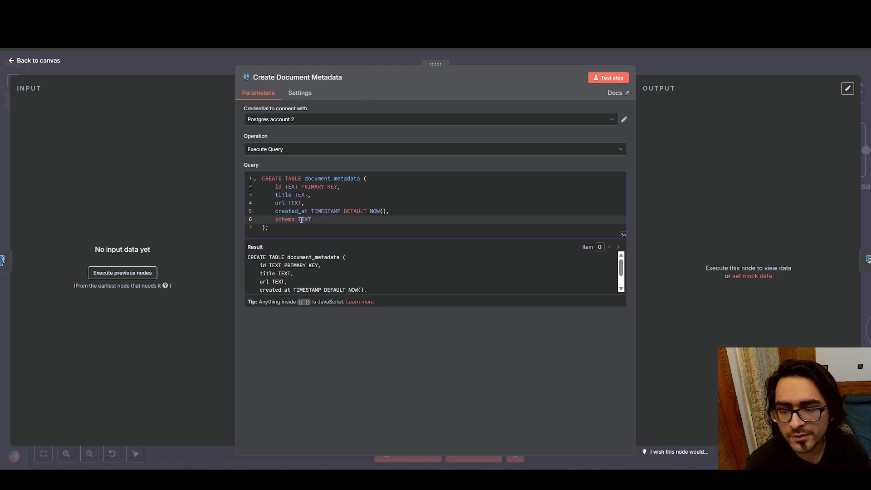
click(314, 222)
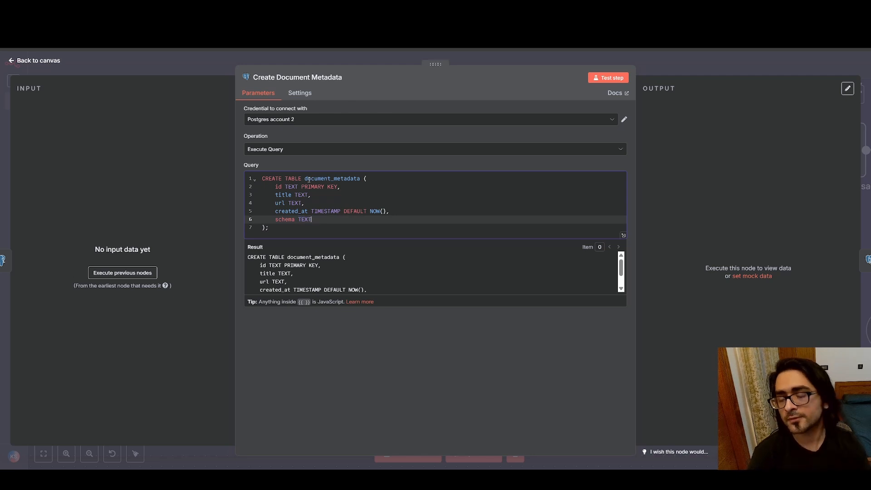
click(16, 62)
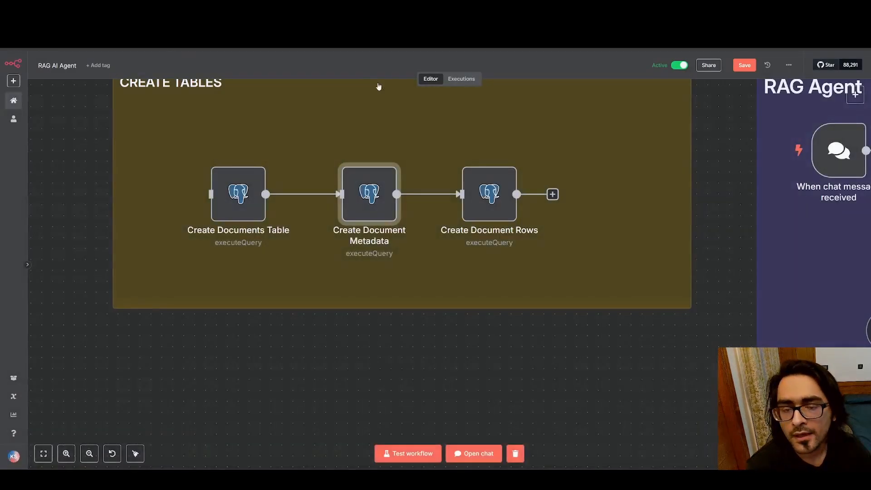
Review the Create Document Rows node's query, compare it with the document_rows table in Supabase, and return to the n8n canvas
double_click(487, 193)
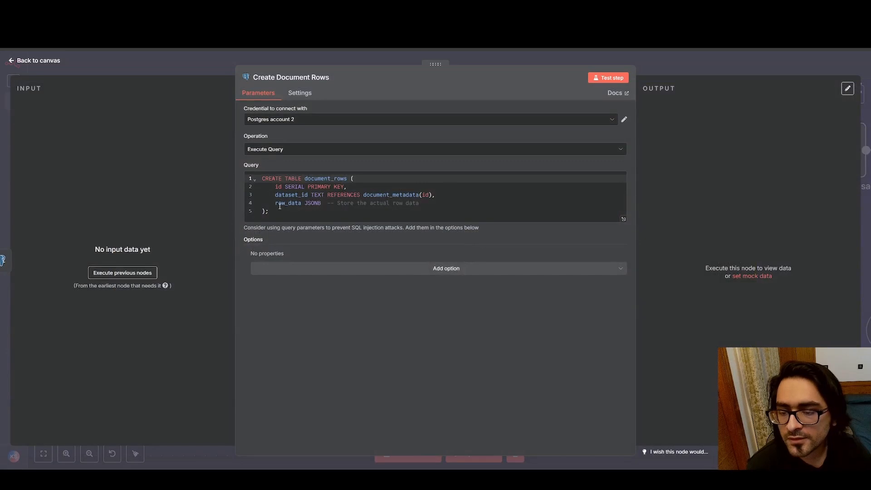
drag(276, 203, 314, 204)
click(322, 204)
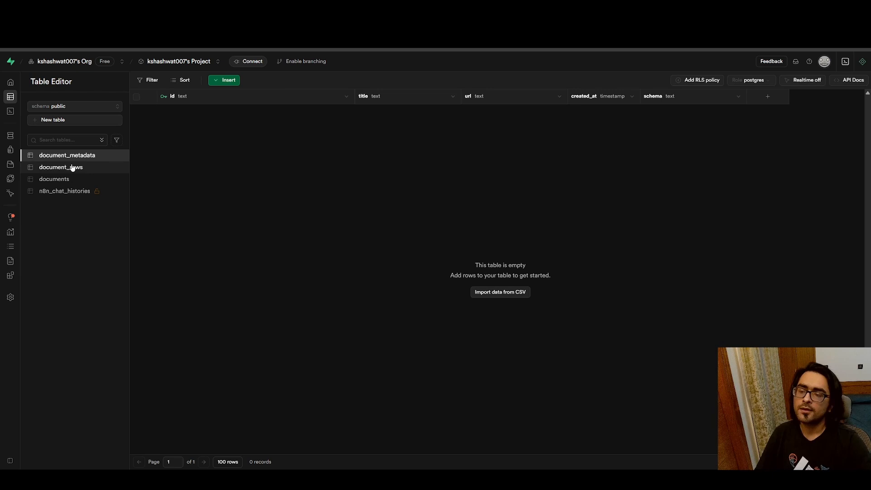
click(69, 167)
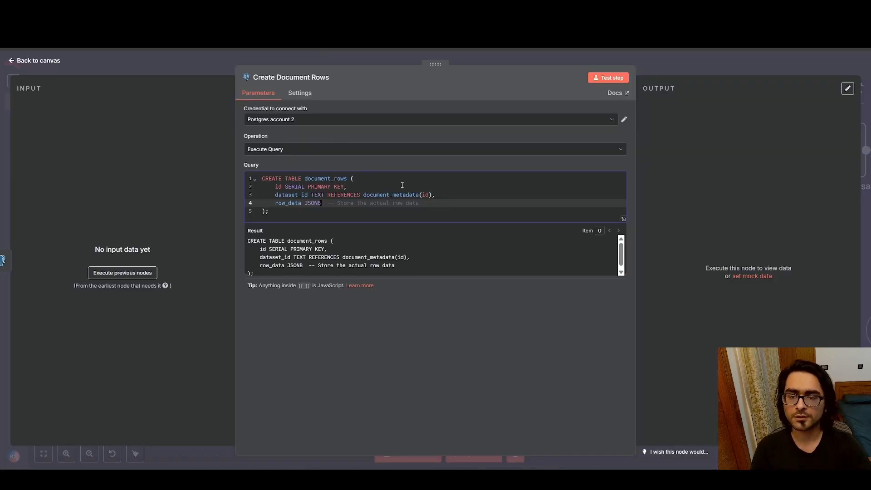
click(10, 62)
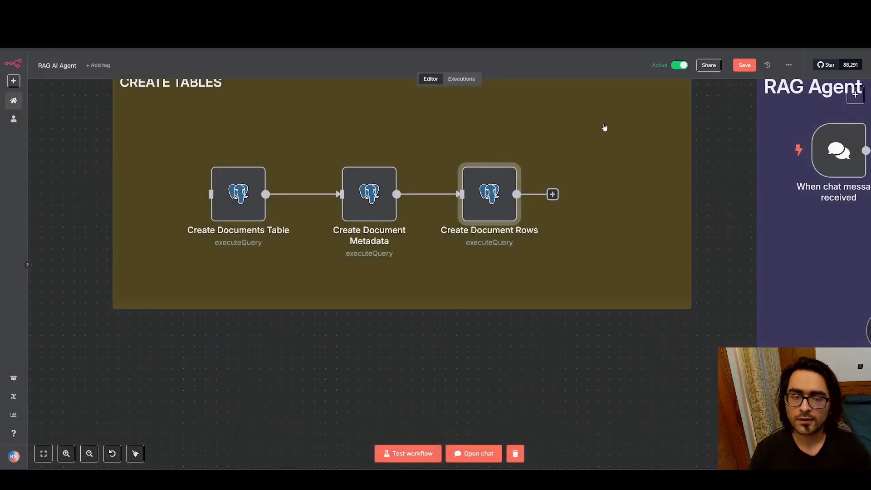
Open the Postgres account 2 credential used by the Create Documents Table node to inspect its connection settings
drag(87, 99, 692, 369)
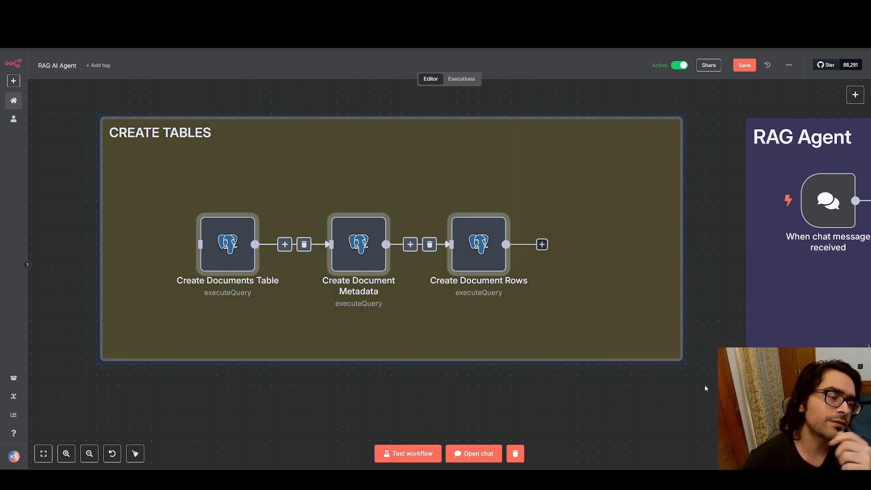
click(95, 173)
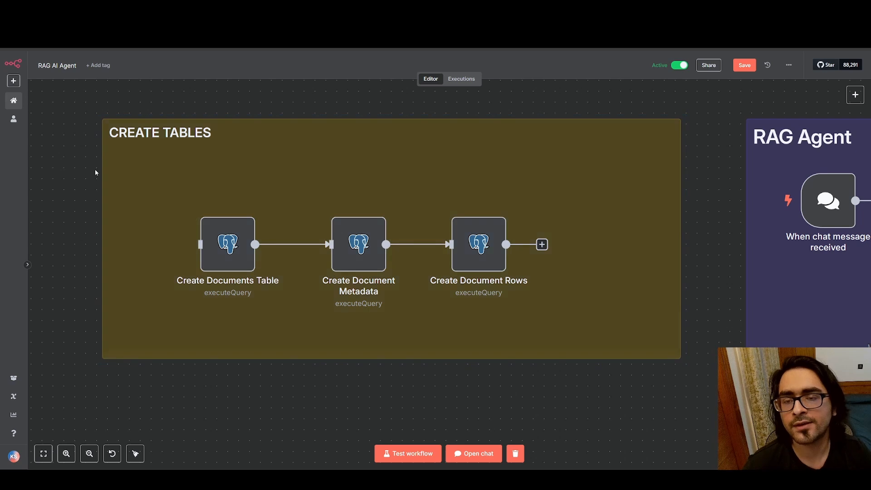
double_click(237, 247)
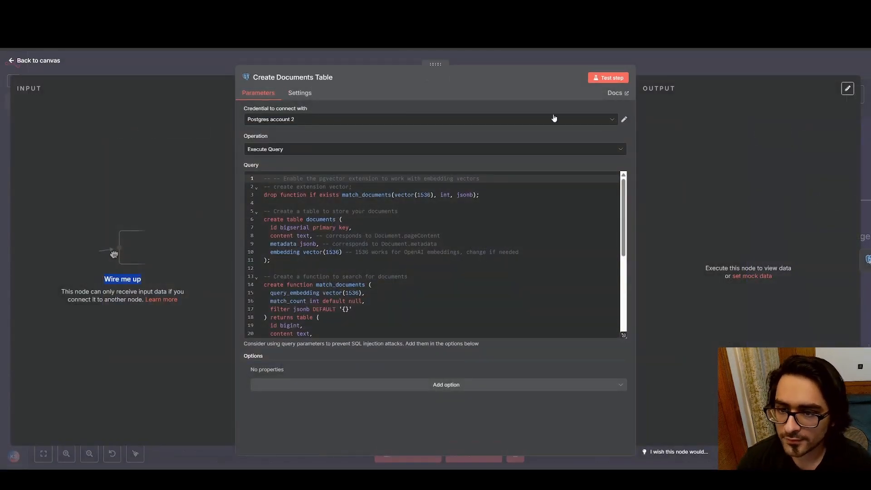
click(624, 121)
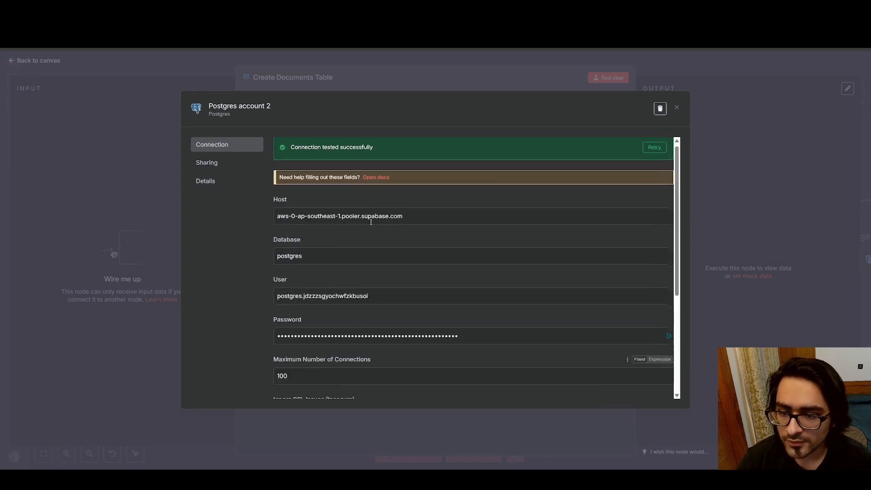
Review the Postgres account 2 credential's fields, including the connection limit, SSL and port settings
scroll(308, 220, down, 4)
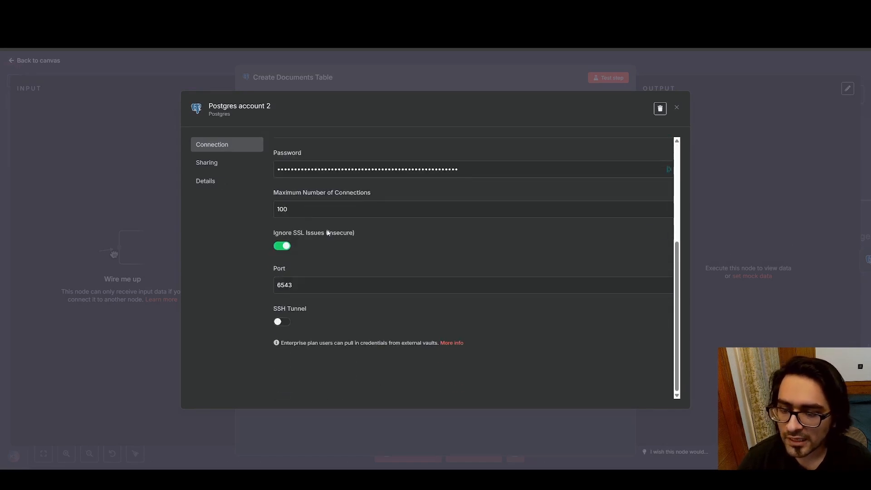
scroll(307, 220, up, 4)
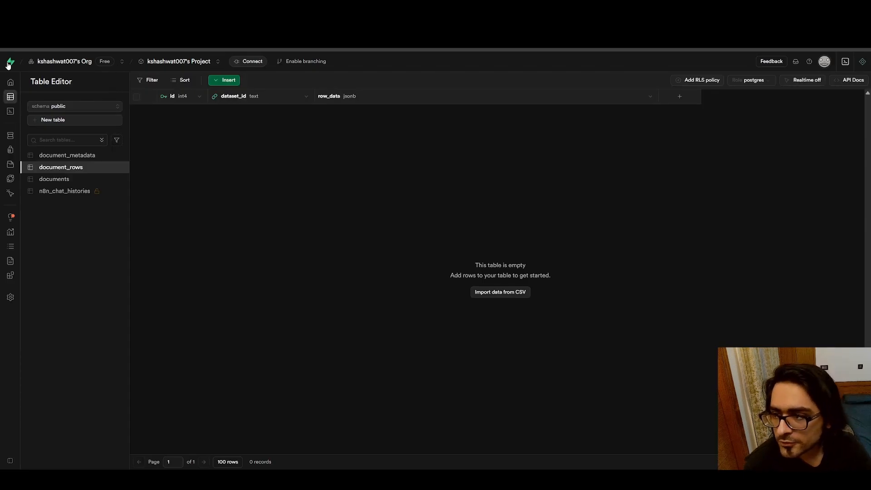
In Supabase, look at the new project form, cancel it and reopen the existing project's overview
click(219, 63)
click(253, 111)
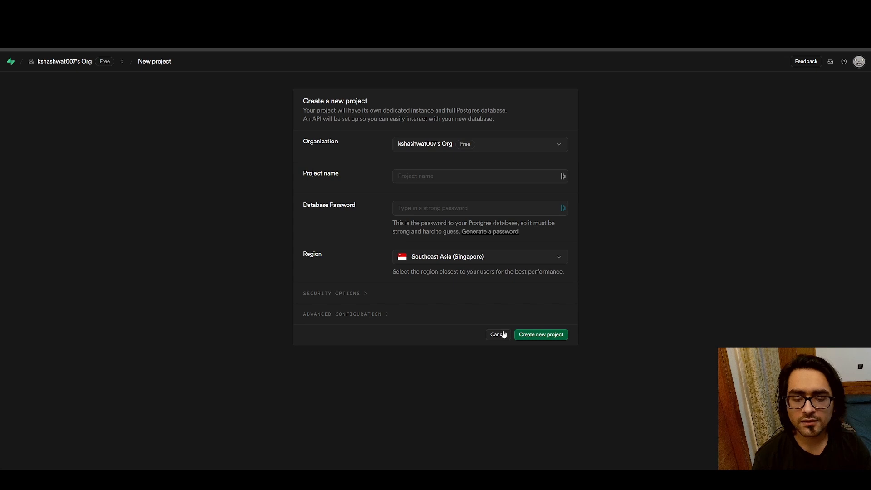
click(488, 334)
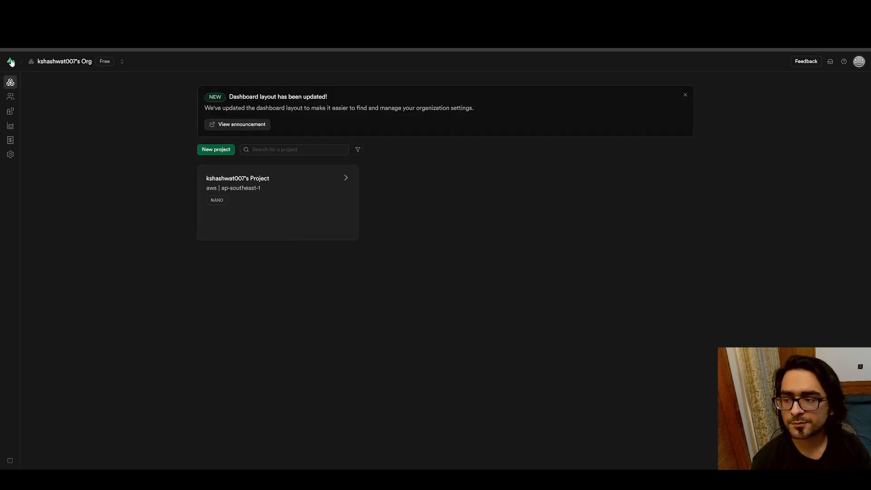
click(253, 179)
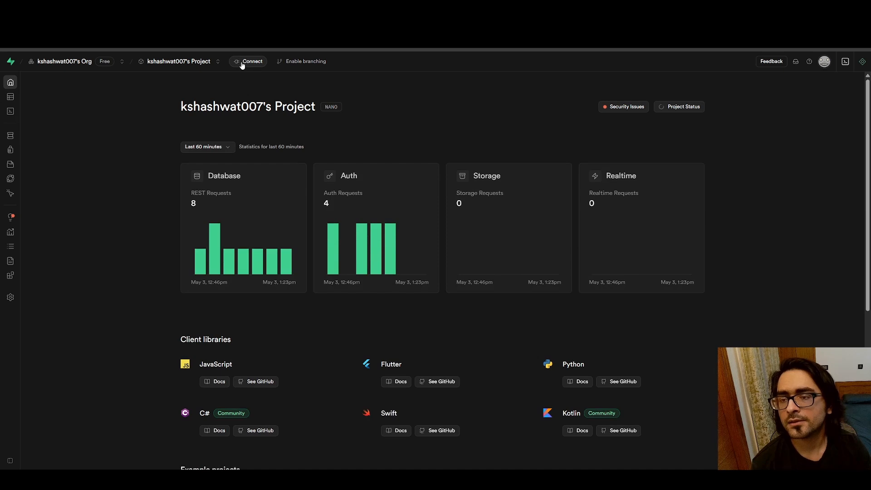
Open the Supabase project's connection strings and expand the Transaction pooler parameters to examine the host, port, database and user
click(249, 67)
scroll(241, 235, down, 3)
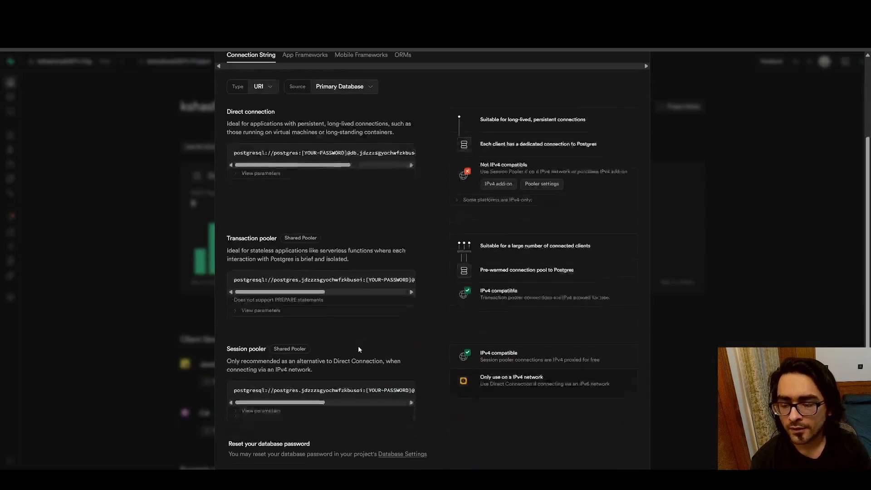
drag(226, 225, 422, 247)
click(308, 348)
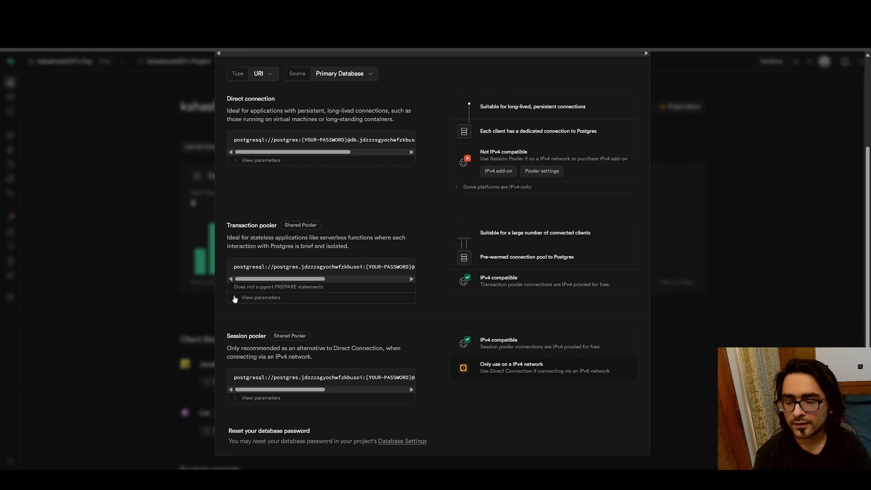
click(337, 297)
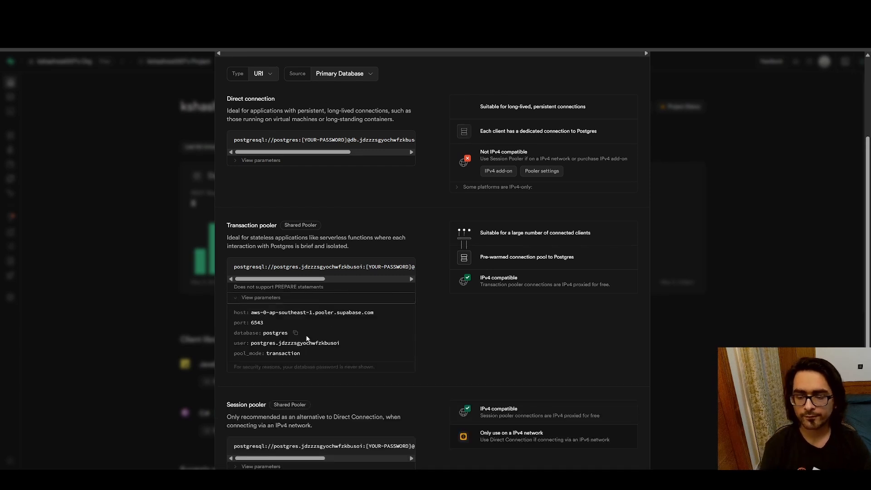
scroll(307, 338, down, 1)
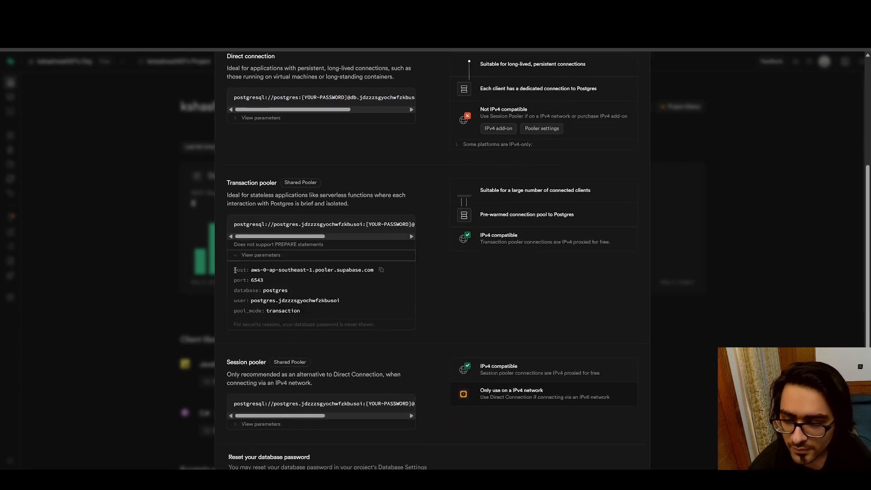
drag(237, 270, 301, 312)
click(302, 284)
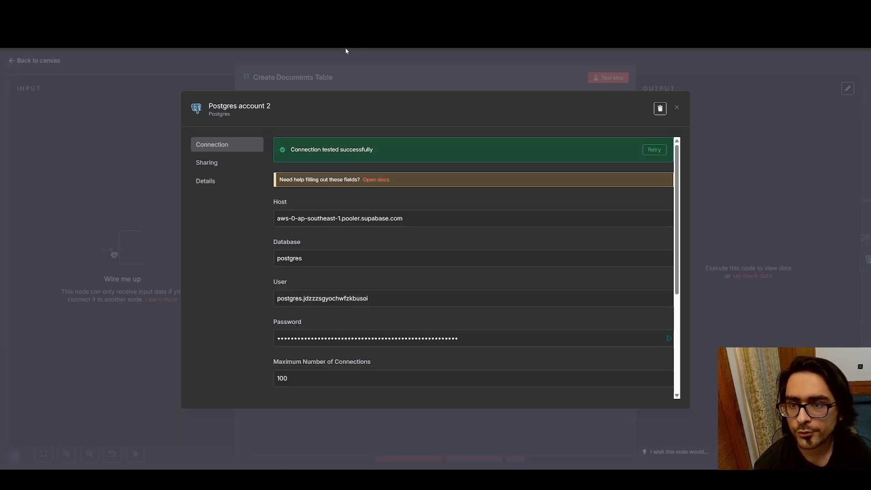
Compare the n8n Postgres credential's fields with the Supabase pooler parameters, close the credential and return to the workflow canvas
scroll(356, 322, down, 4)
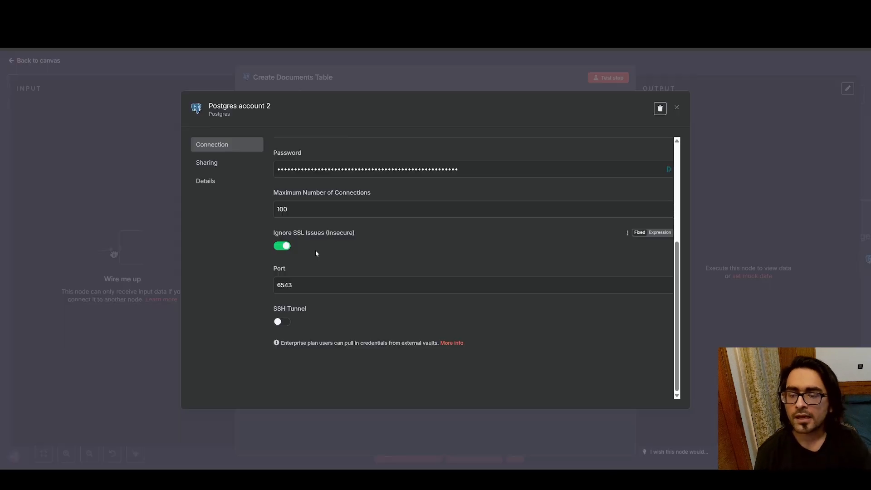
scroll(316, 252, up, 4)
scroll(479, 300, down, 1)
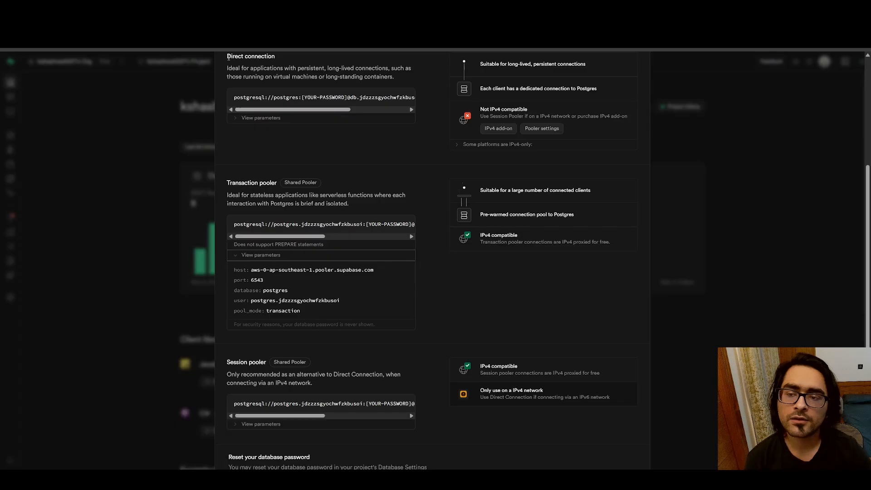
click(164, 100)
click(218, 61)
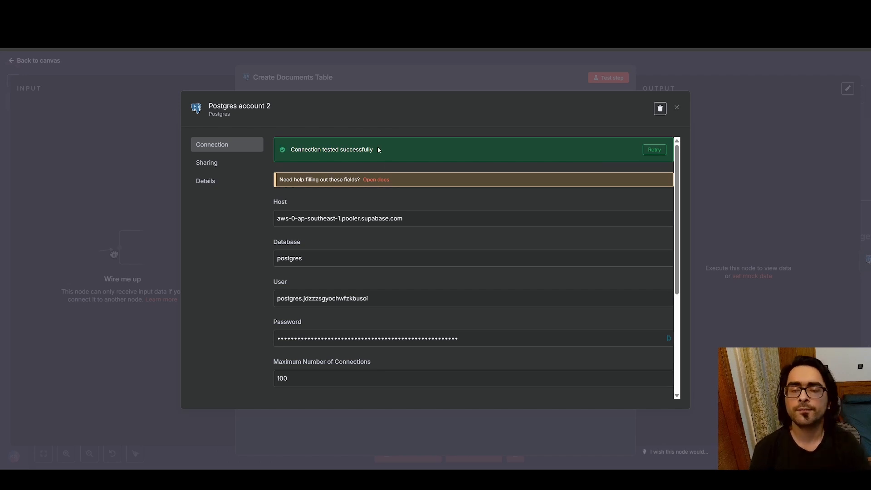
click(677, 108)
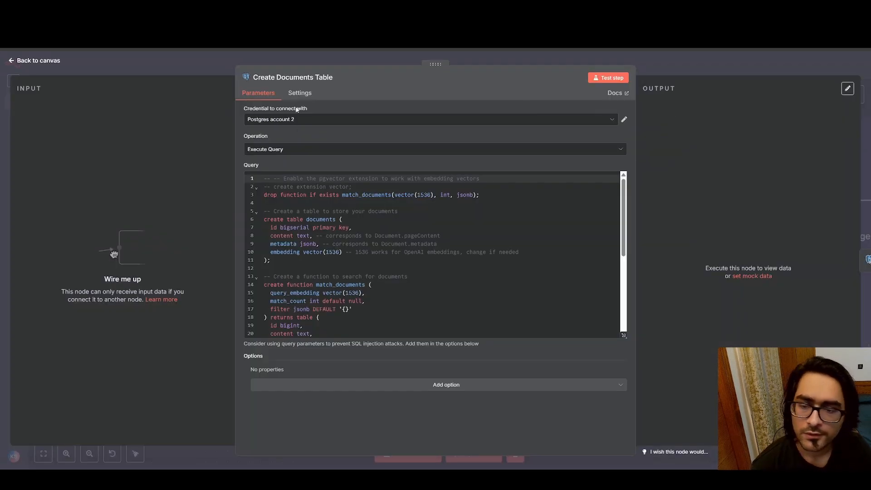
click(12, 61)
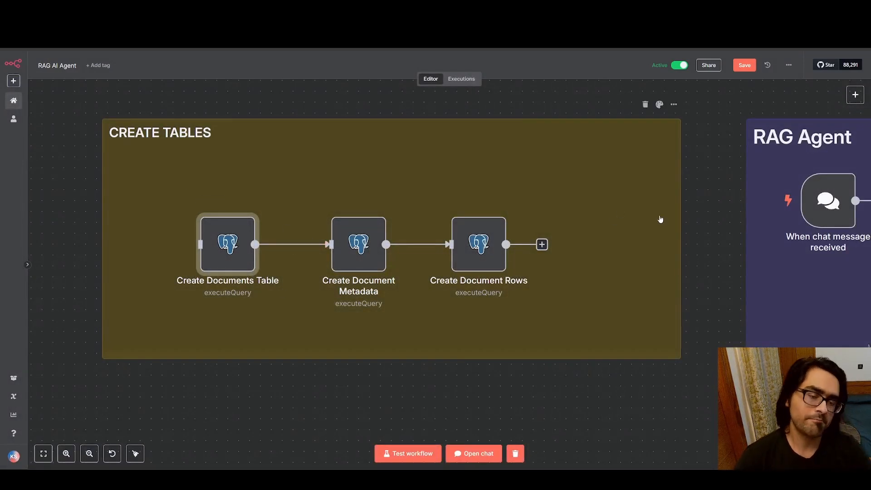
Survey the RAG Agent section and the Drive Files Created Flow on the workflow canvas
drag(679, 207, 219, 212)
drag(386, 191, 179, 168)
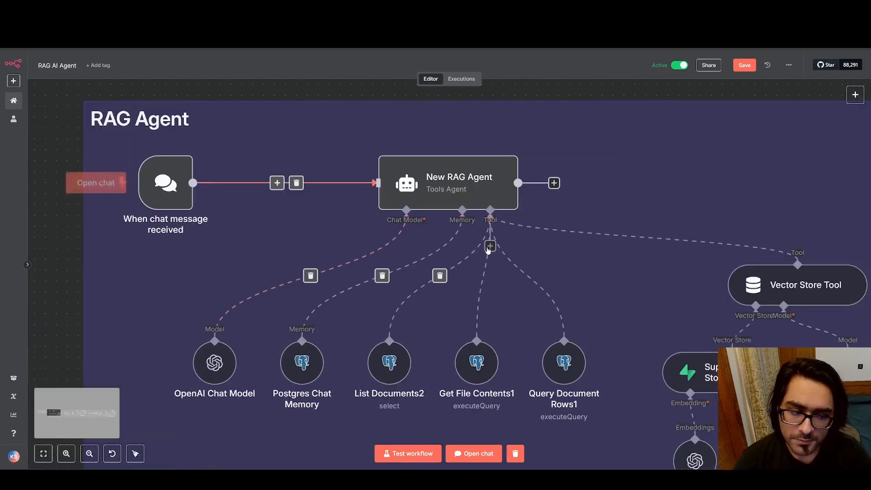
scroll(508, 248, down, 4)
scroll(593, 237, down, 4)
drag(645, 200, 182, 150)
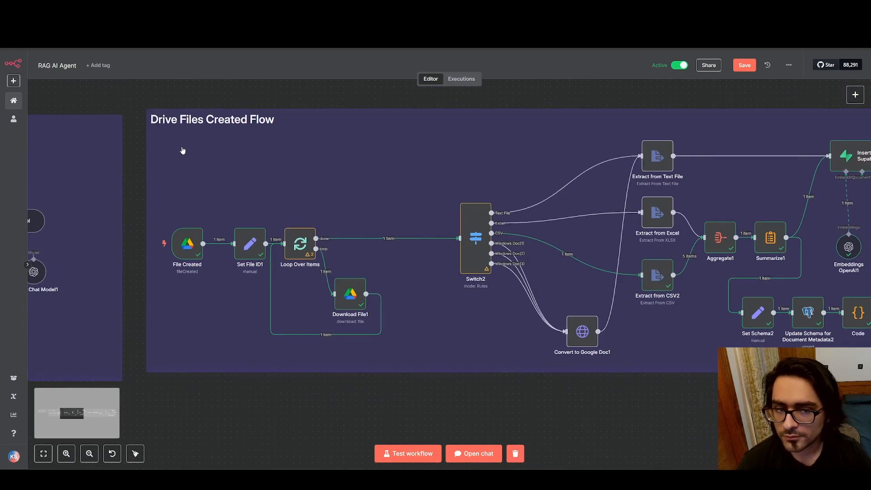
drag(137, 91, 773, 383)
click(772, 383)
scroll(434, 327, left, 10)
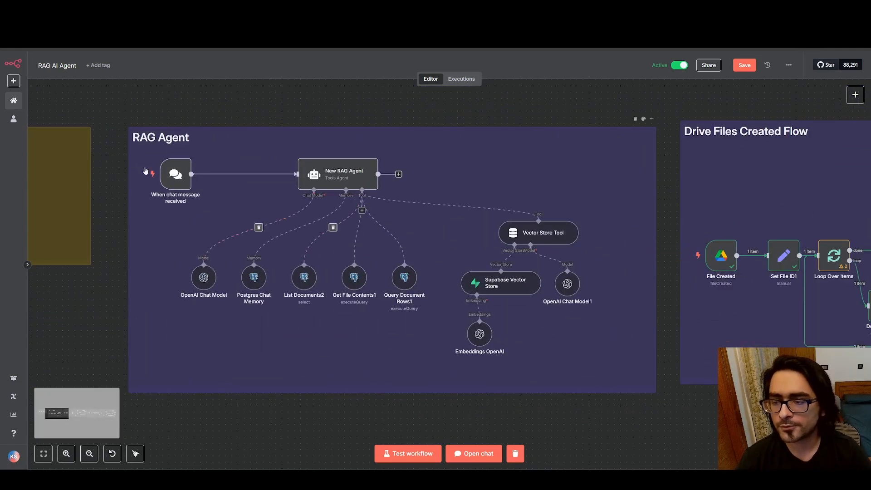
scroll(481, 188, right, 9)
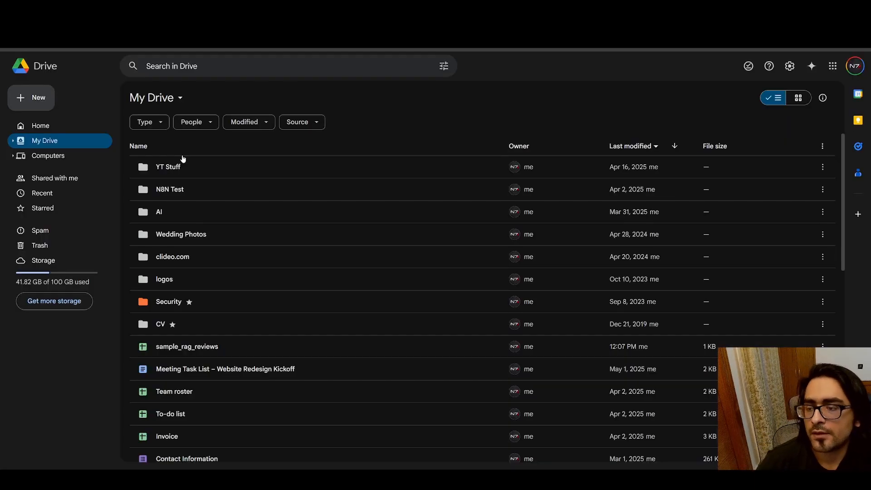
In Google Drive, move the sample_rag_reviews file from My Drive into the N8N Test folder and open that folder
double_click(190, 189)
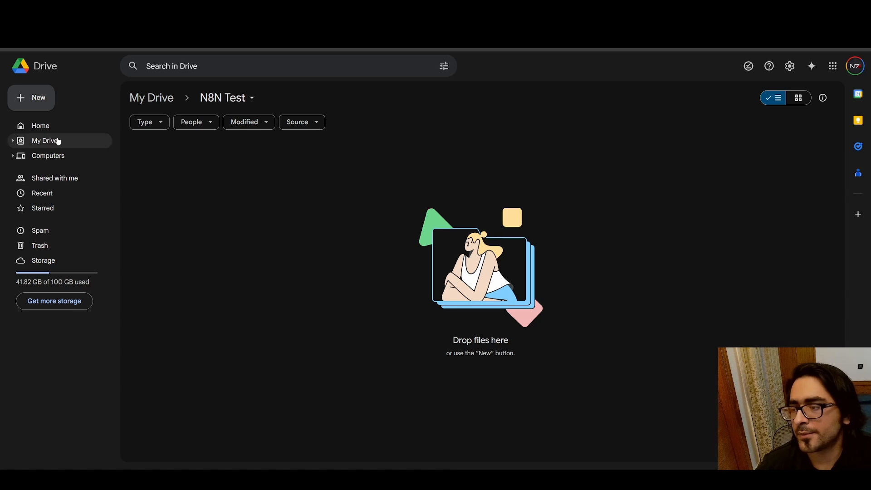
click(59, 142)
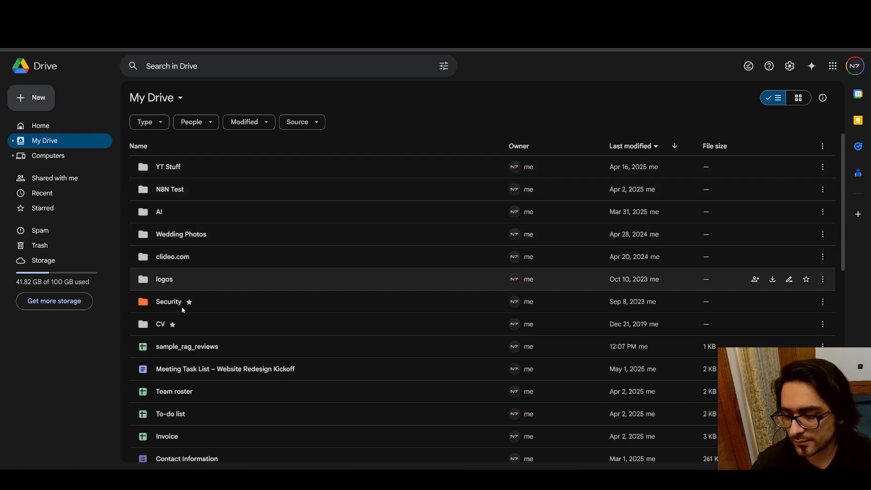
drag(187, 348, 197, 187)
double_click(193, 185)
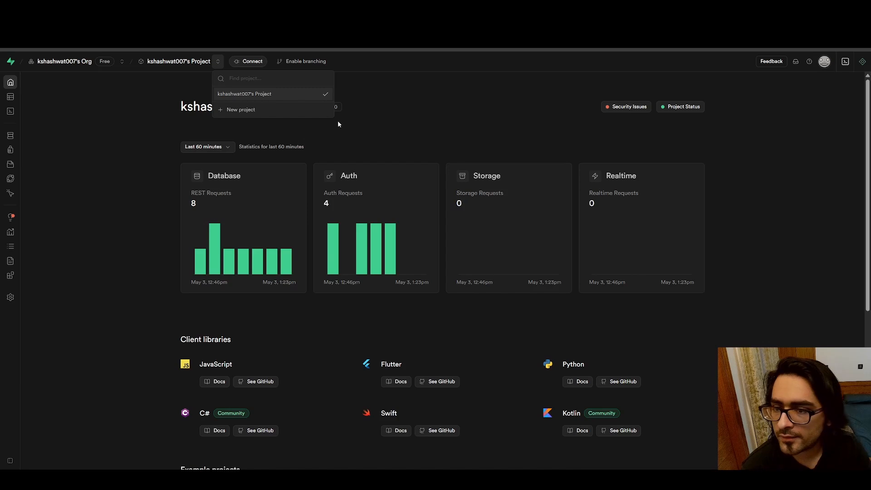
In Supabase's Table Editor, check the contents of the documents and document_rows tables
click(26, 99)
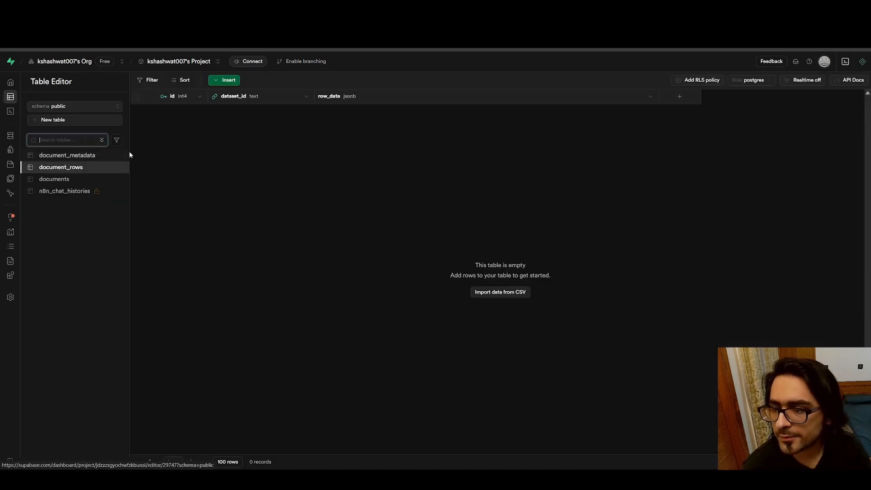
click(62, 179)
click(64, 168)
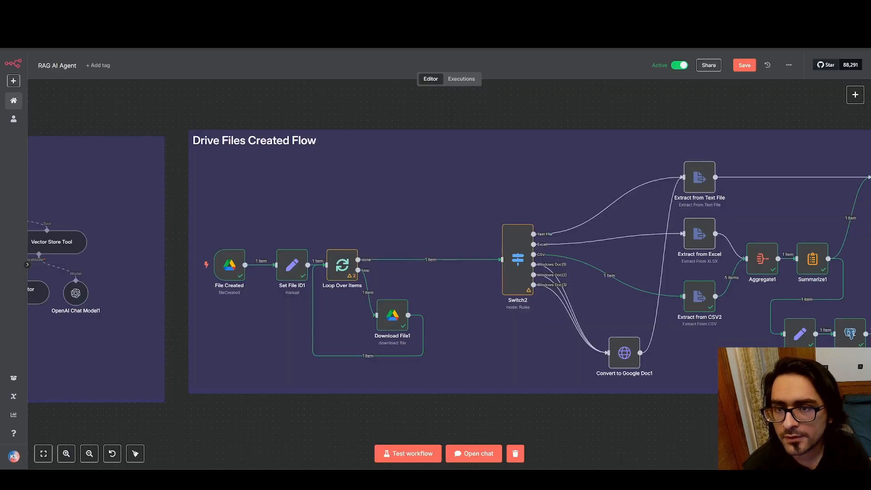
In n8n, test the workflow from the File Created trigger and follow the run through the Drive Files Created Flow
click(197, 266)
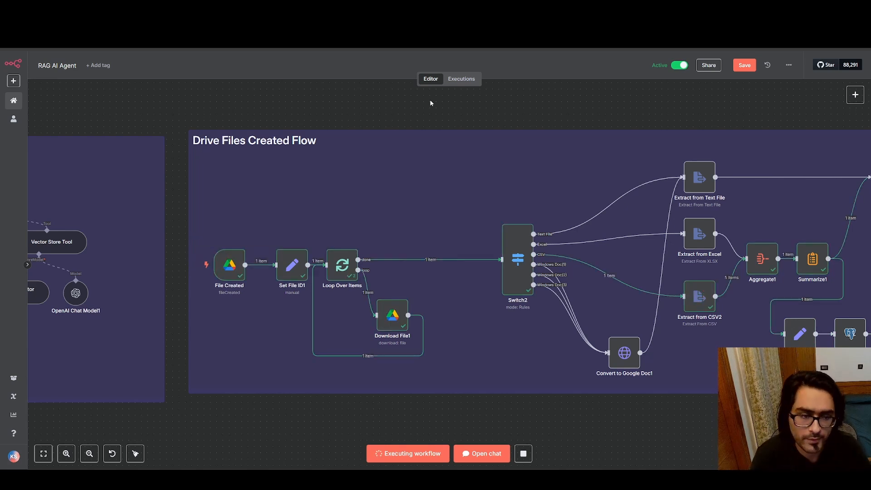
drag(490, 129, 168, 123)
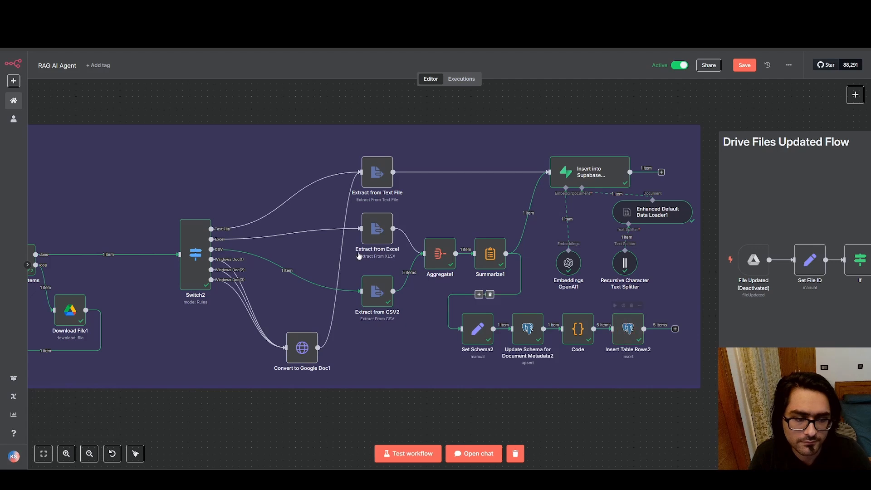
drag(290, 244, 591, 252)
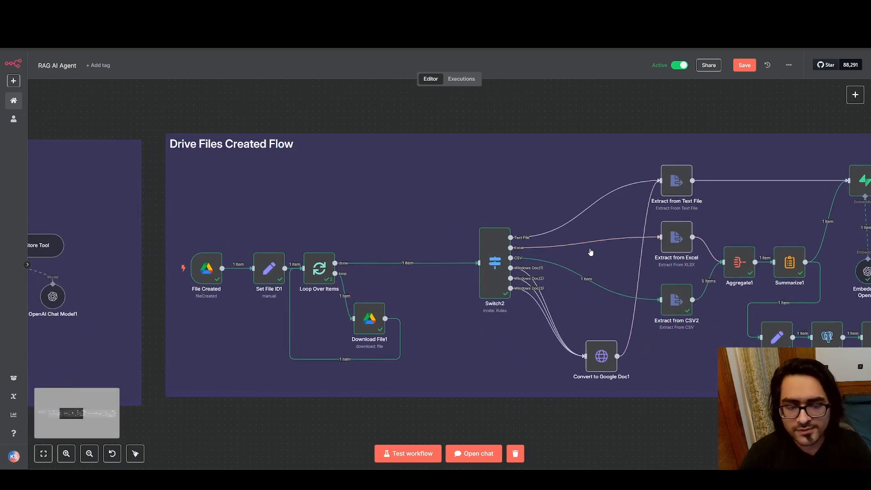
drag(272, 225, 472, 217)
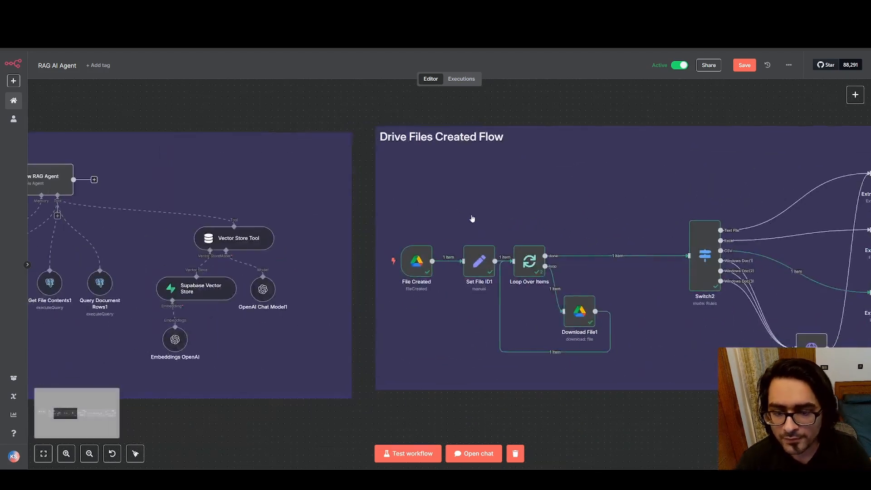
Open the File Created trigger and examine its watched folder choices, Watch For event options and JSON output
mouse_move(418, 254)
ctrl+scroll(433, 262, up, 3)
ctrl+scroll(433, 262, down, 3)
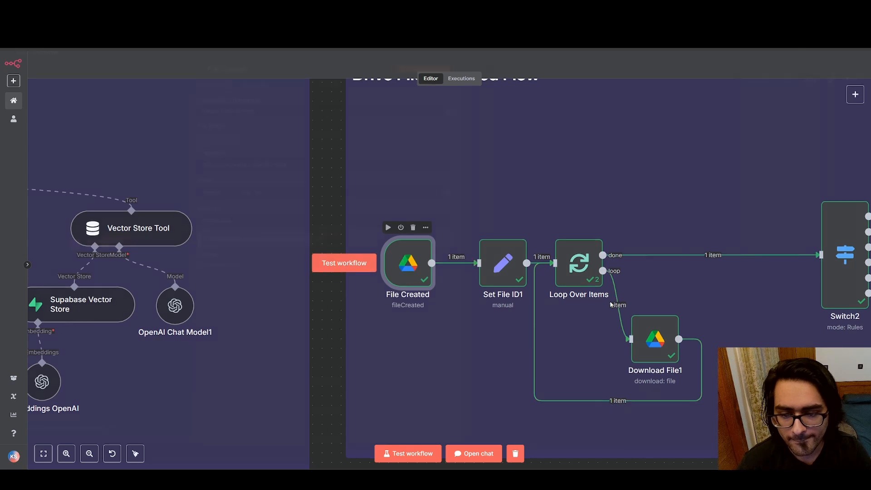
double_click(400, 261)
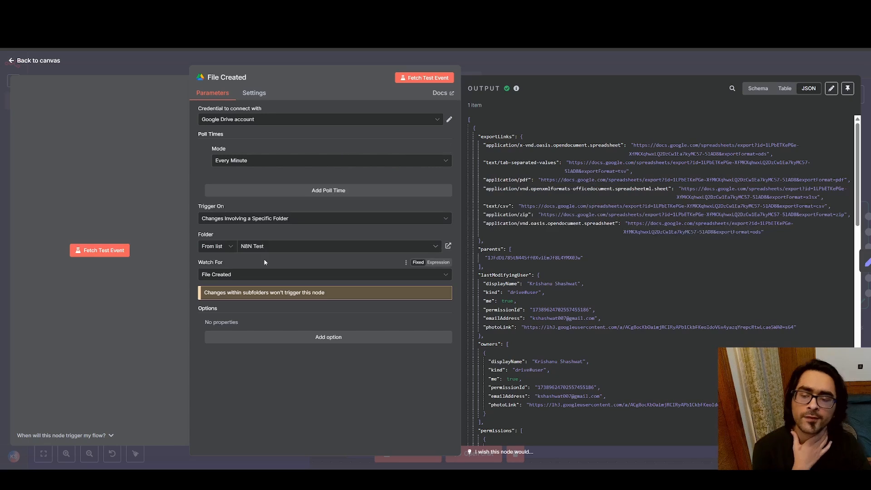
click(296, 246)
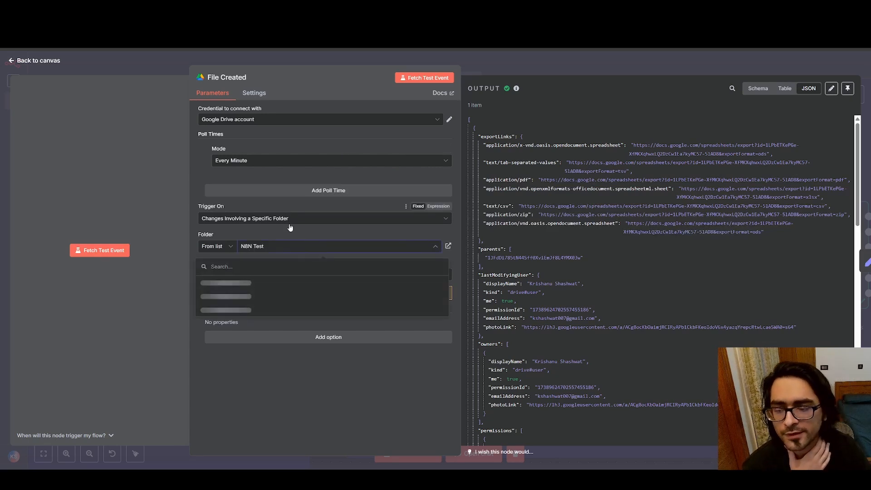
click(280, 409)
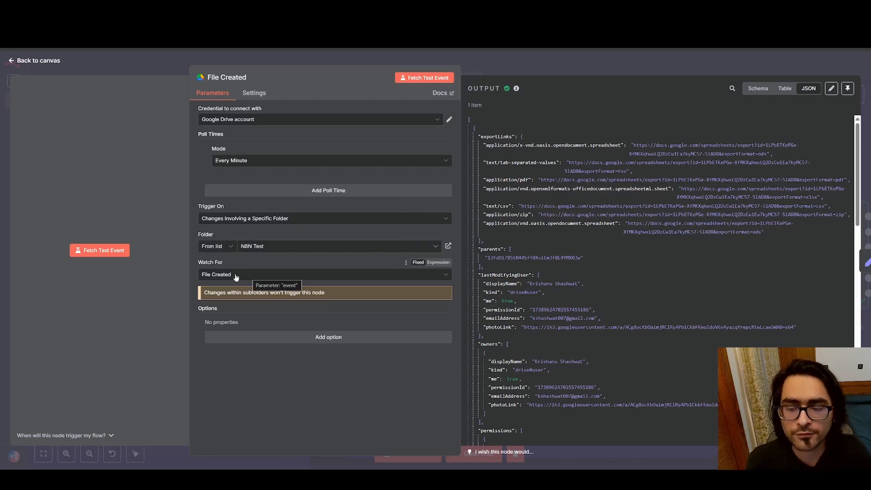
click(278, 277)
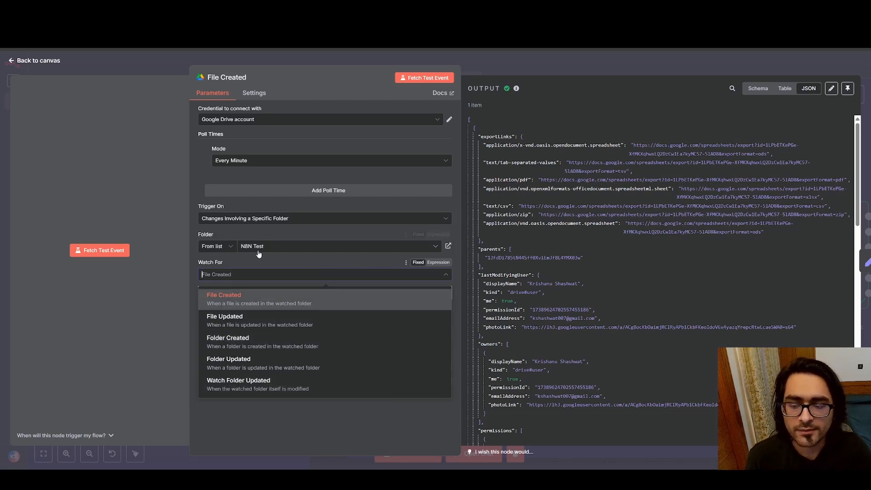
click(368, 429)
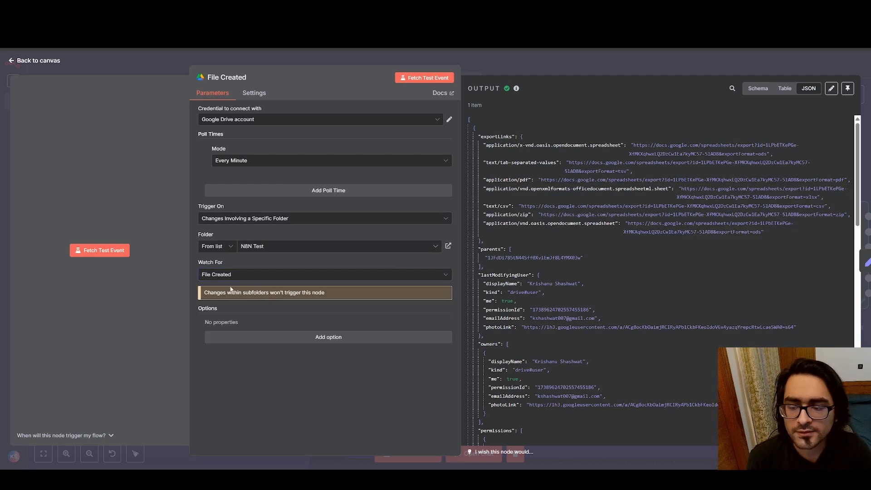
scroll(658, 193, down, 5)
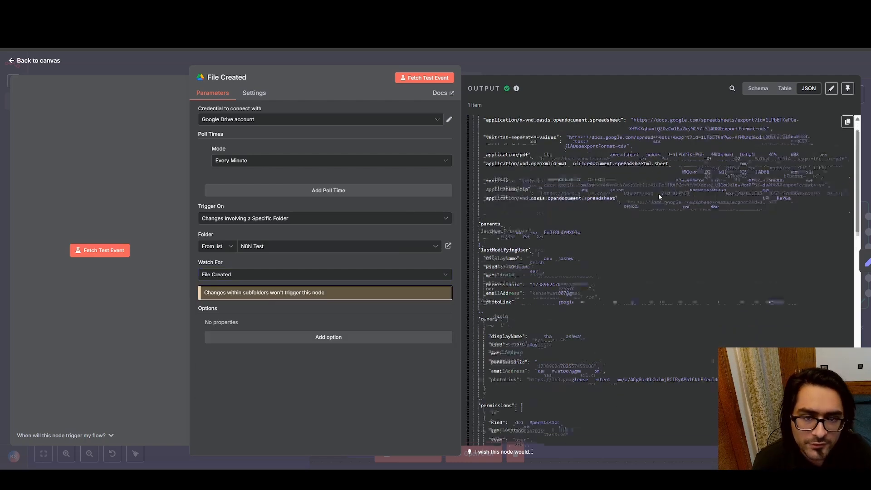
Examine the id, name and mimeType entries in the File Created trigger's JSON output, highlighting them, and return to the canvas
scroll(637, 178, up, 5)
scroll(575, 233, down, 1)
scroll(576, 233, down, 8)
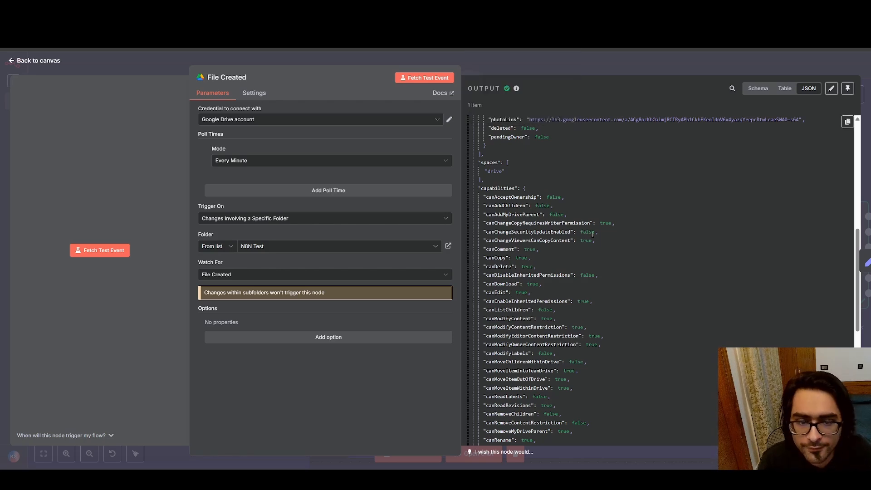
scroll(593, 234, down, 8)
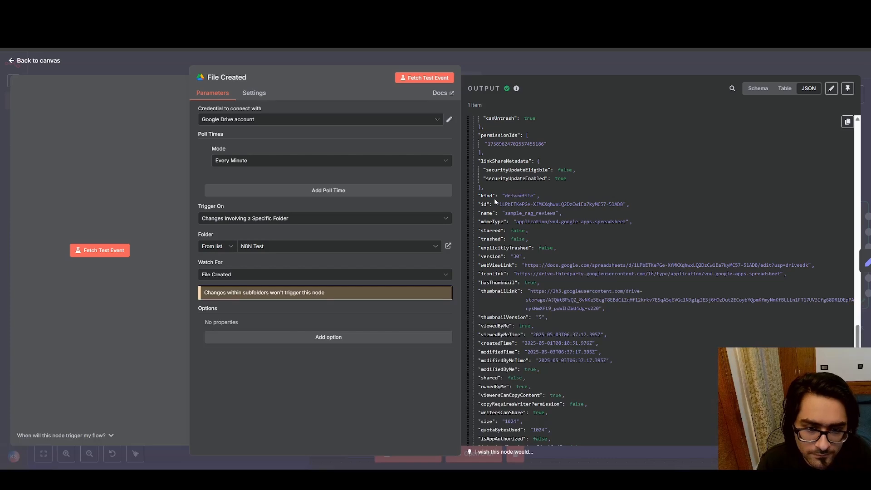
drag(479, 195, 638, 223)
click(638, 222)
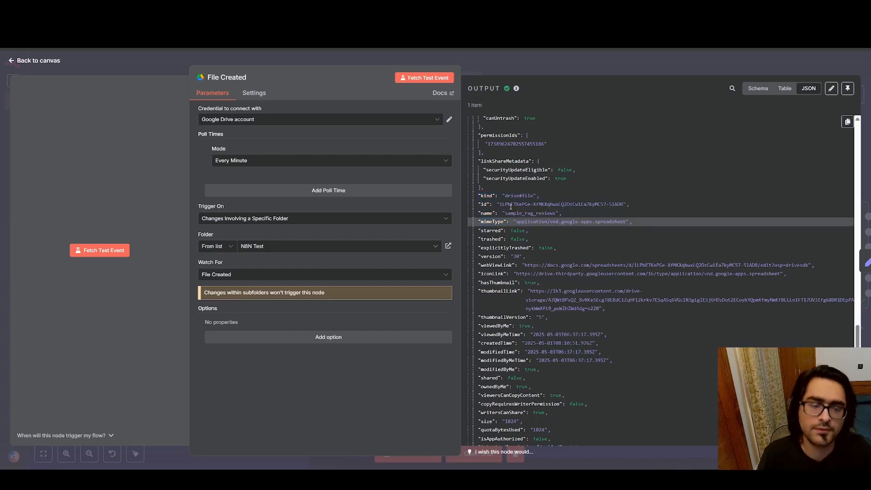
drag(505, 213, 556, 214)
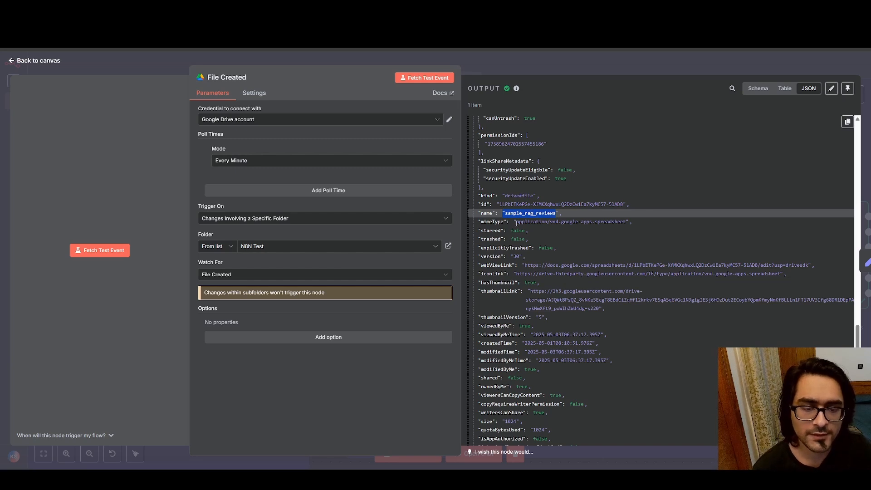
drag(516, 223, 608, 225)
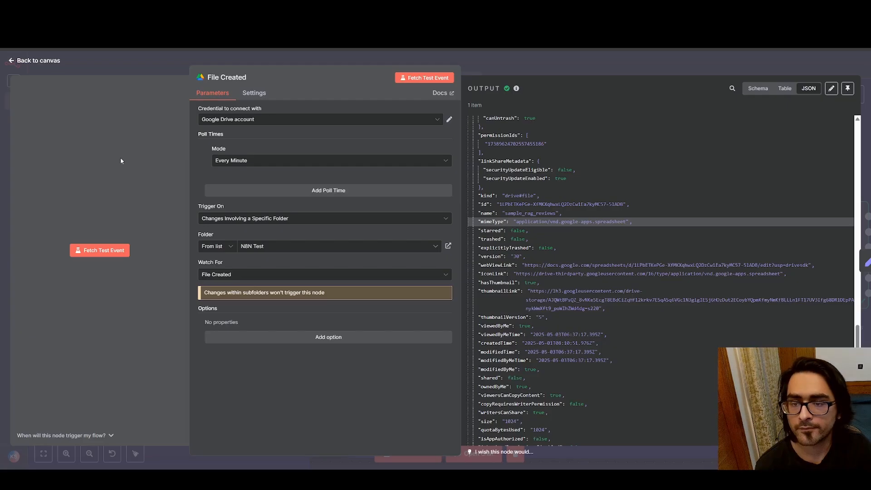
click(13, 64)
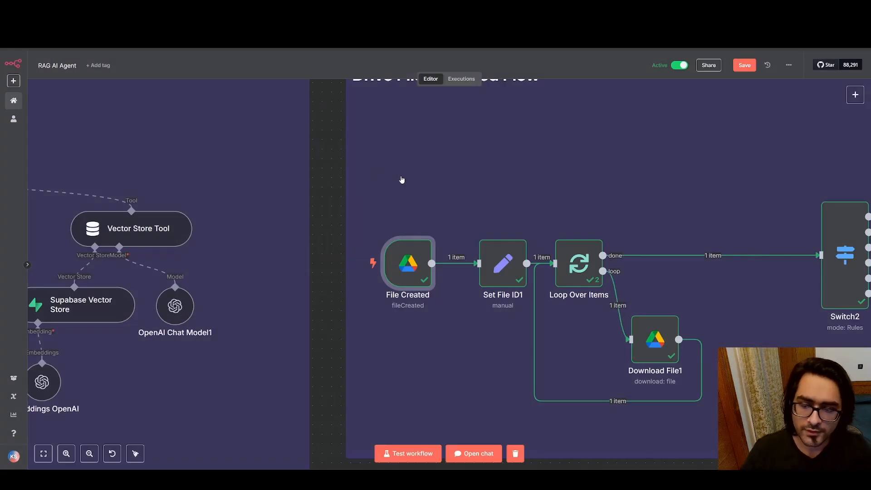
scroll(401, 181, right, 5)
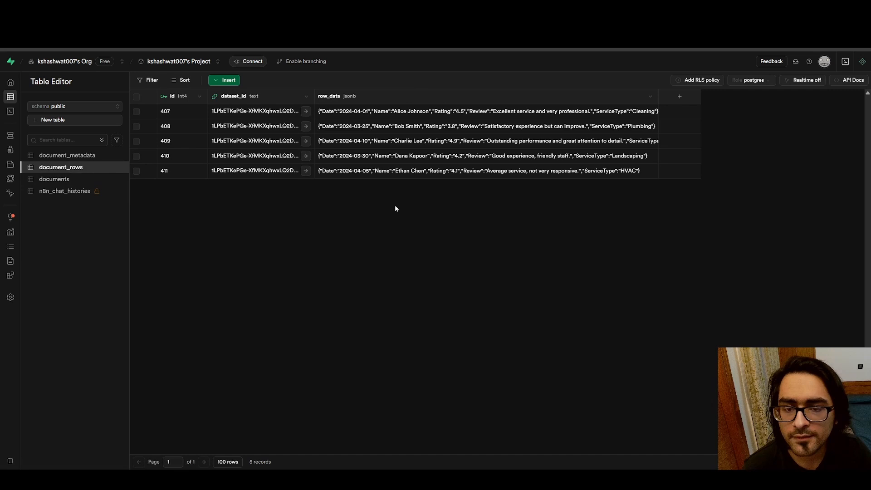
In Supabase, check the documents, document_rows and document_metadata tables, comparing document_rows with the sample_rag_reviews sheet in Google Sheets
click(76, 177)
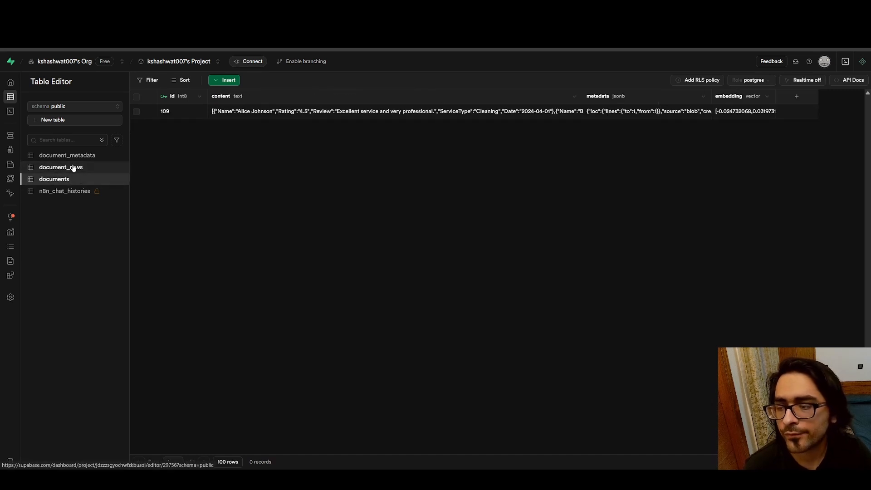
click(59, 168)
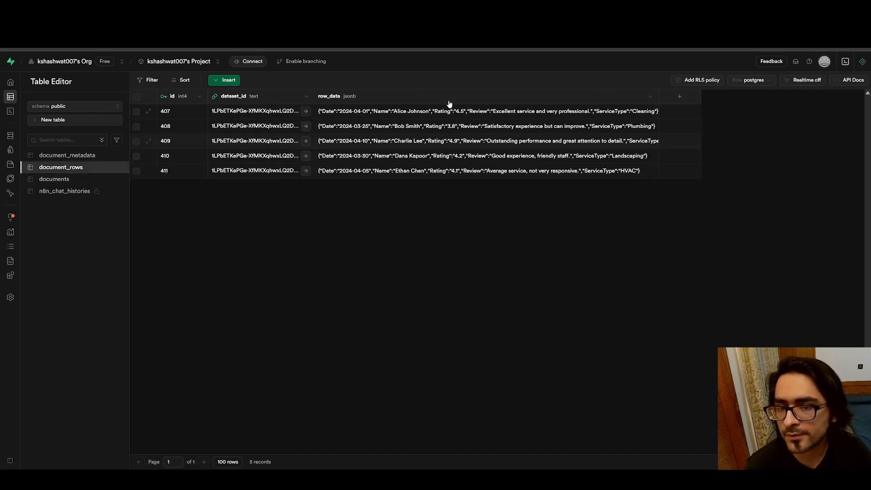
click(585, 9)
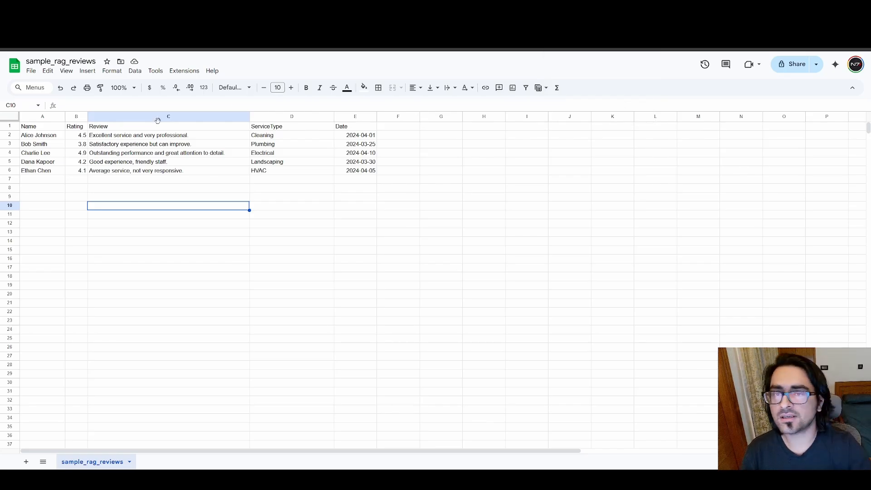
click(213, 9)
click(335, 9)
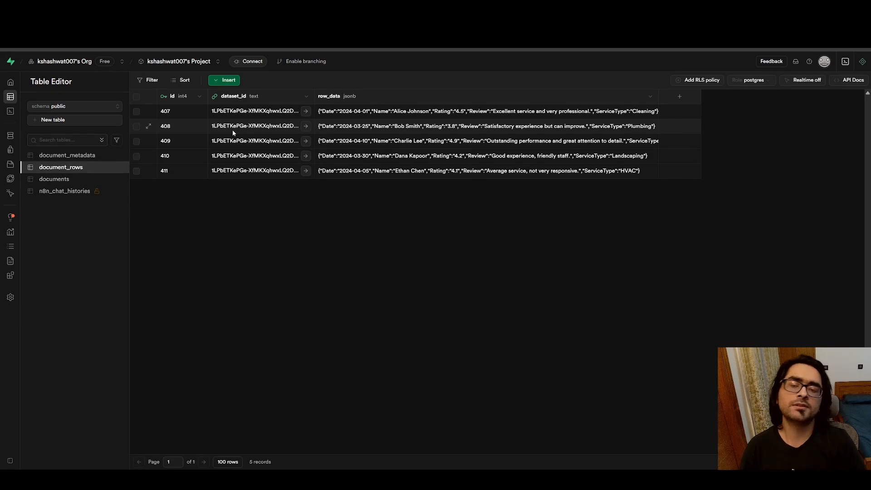
click(80, 156)
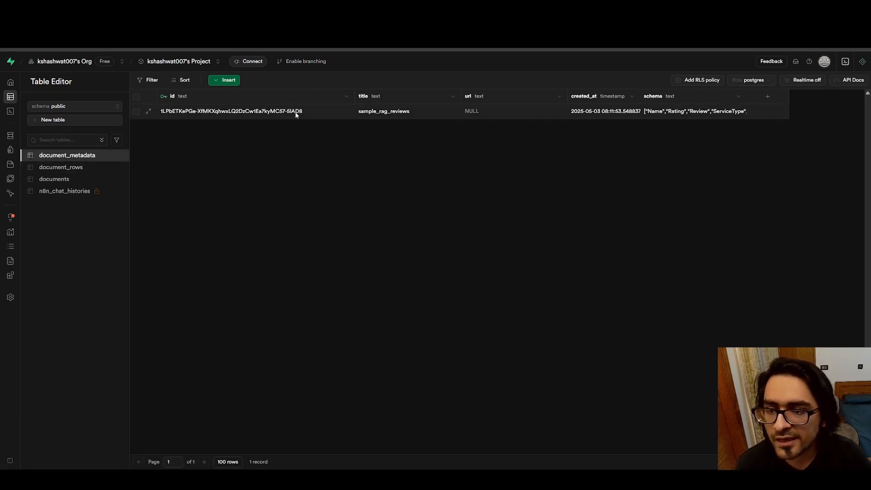
Back in n8n, inspect how the Set File ID1 node maps file_id, file_type and file_name from the File Created JSON input
click(213, 9)
click(346, 266)
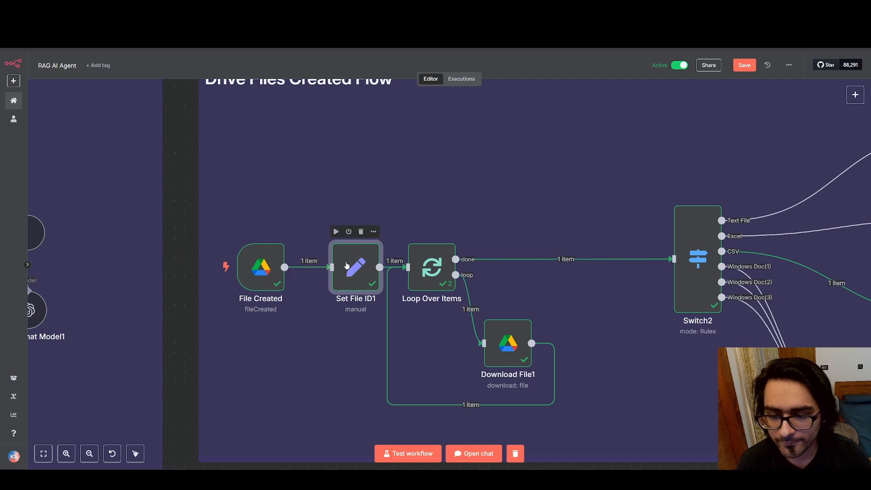
double_click(376, 250)
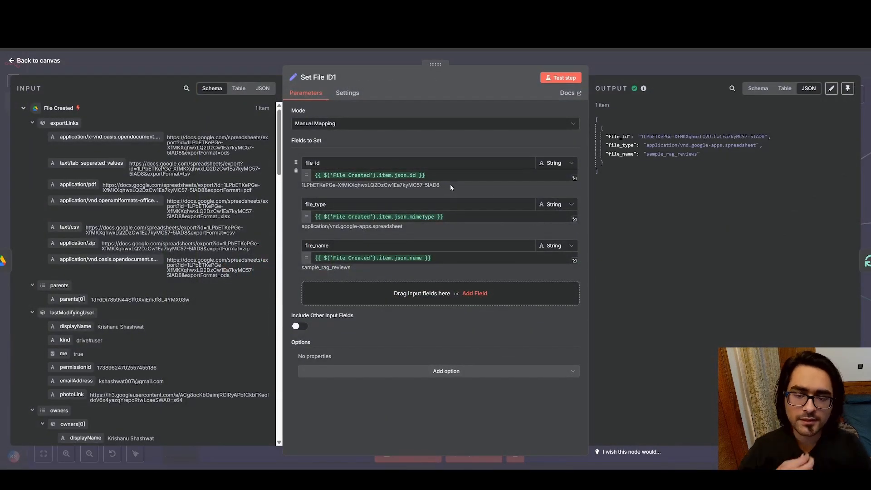
click(36, 61)
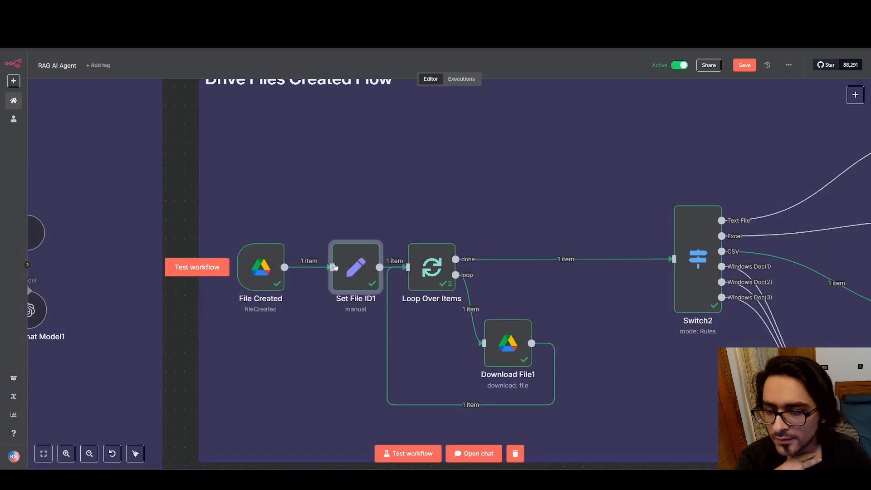
key(Return)
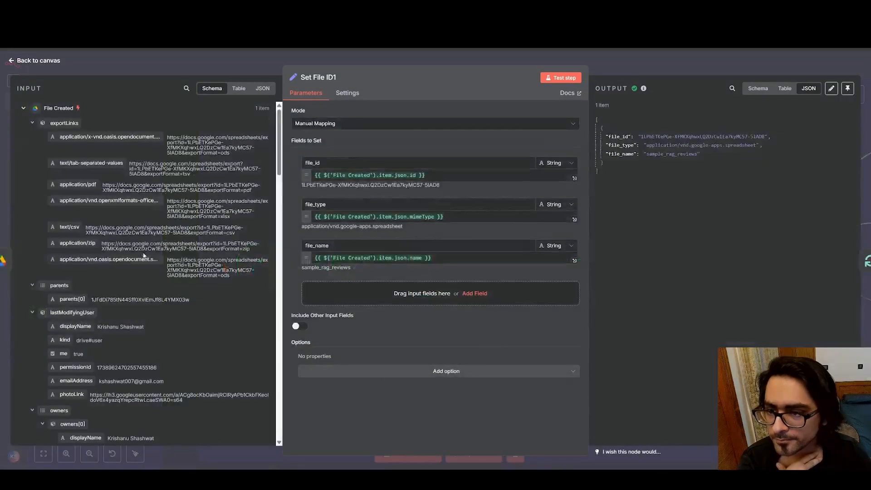
click(262, 89)
scroll(138, 246, down, 10)
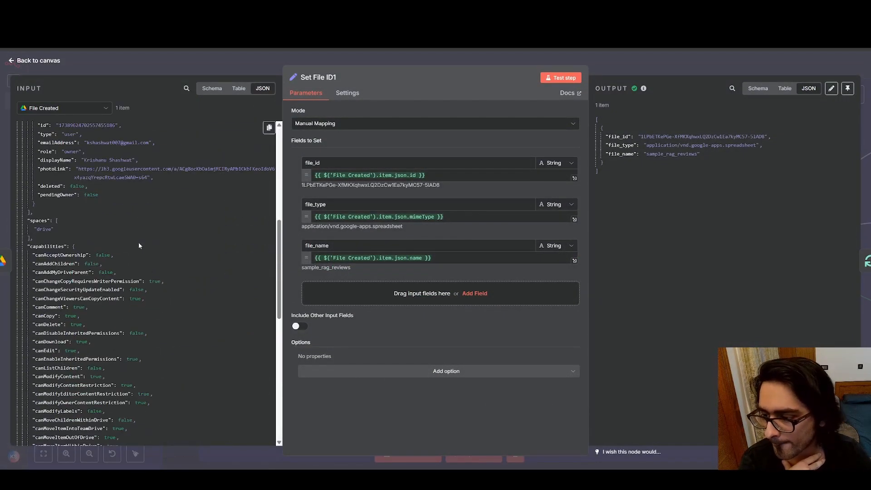
scroll(139, 245, down, 12)
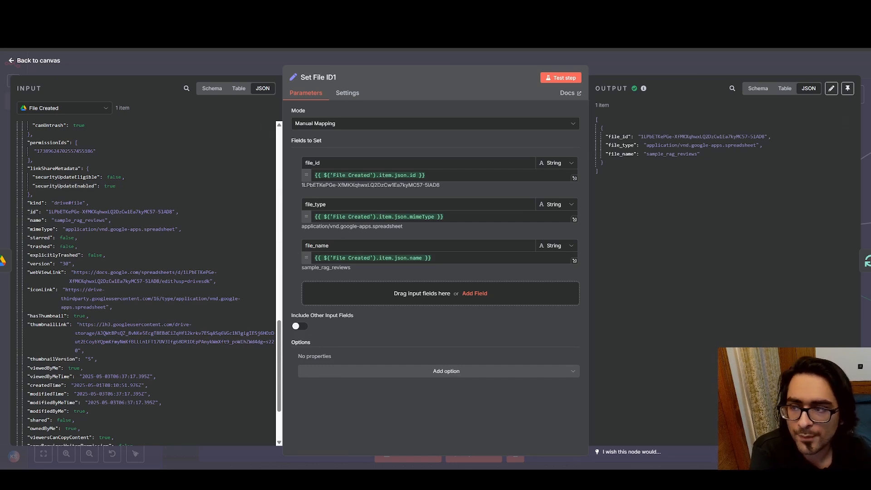
click(12, 61)
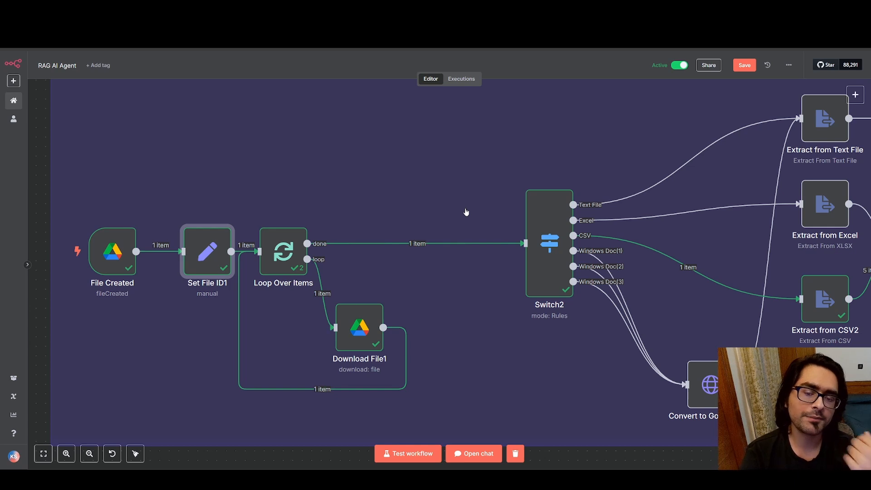
Inspect the Download File1 node's binary output and its Google File Conversion formats for Docs, Drawings, Slides and Sheets
double_click(356, 326)
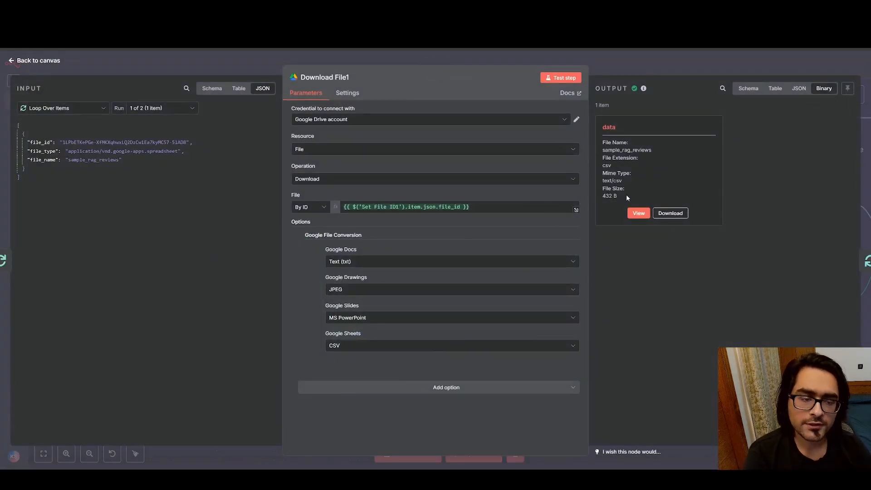
drag(626, 194, 611, 136)
click(784, 246)
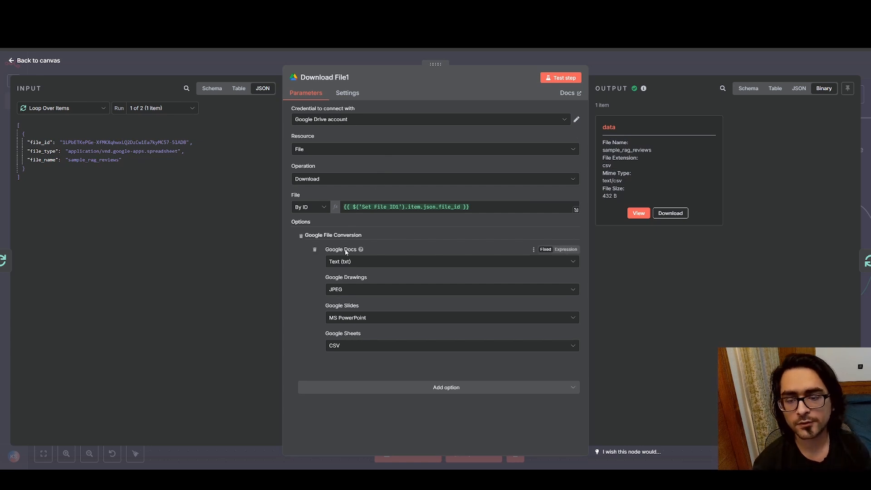
mouse_move(361, 250)
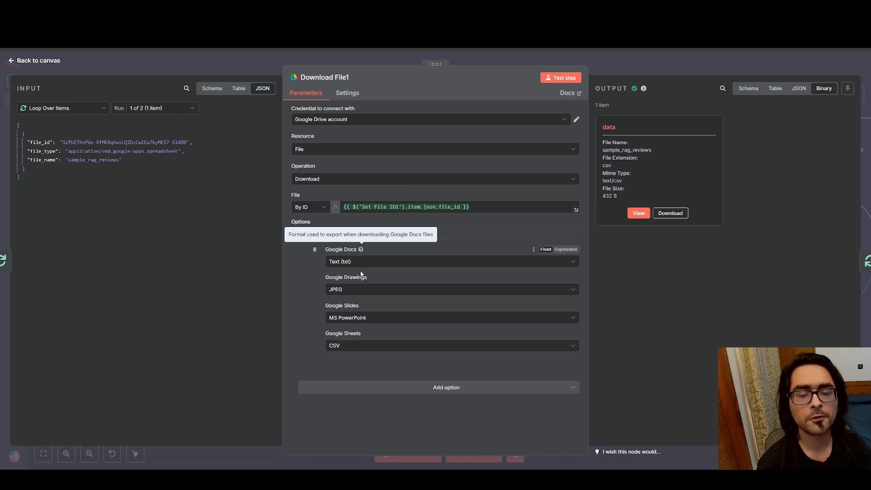
mouse_move(370, 278)
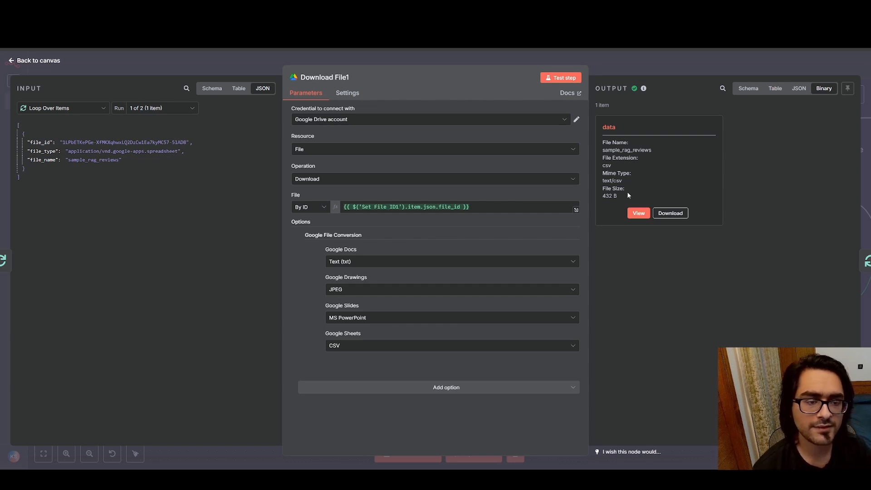
click(11, 62)
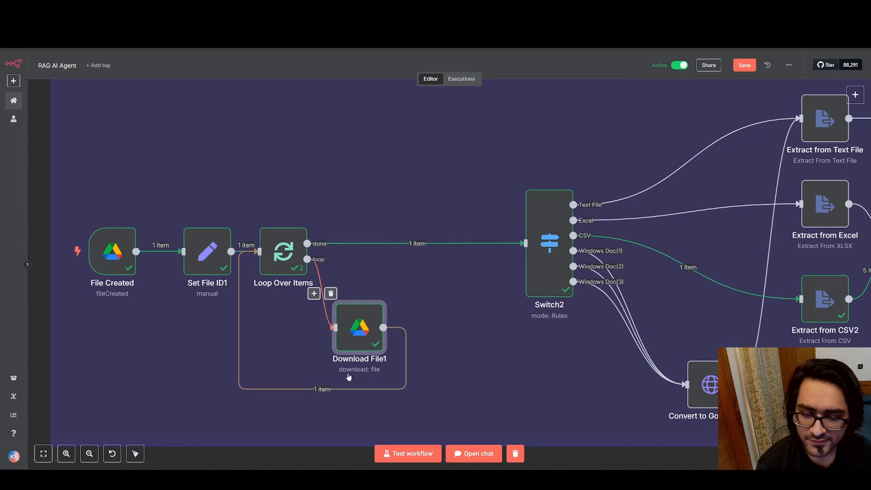
Look into the Switch2 node and trace its output branches on the canvas to the extraction and Convert to Google Doc1 nodes
scroll(444, 278, right, 5)
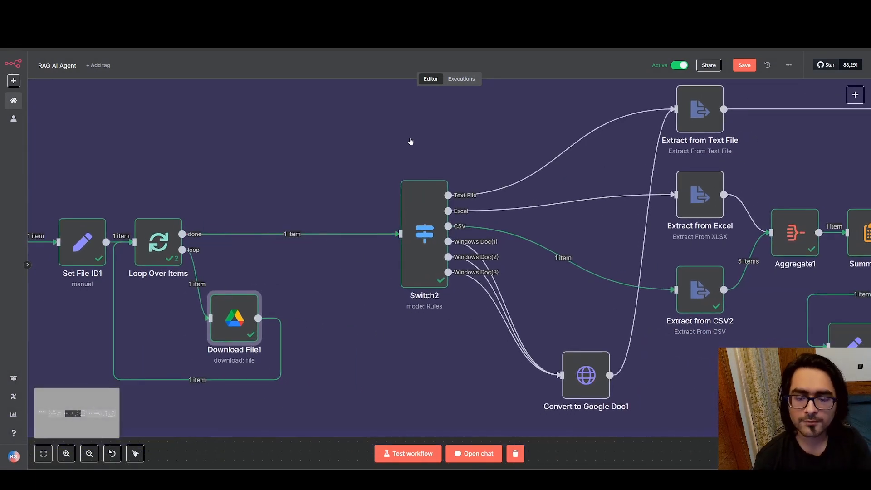
double_click(433, 205)
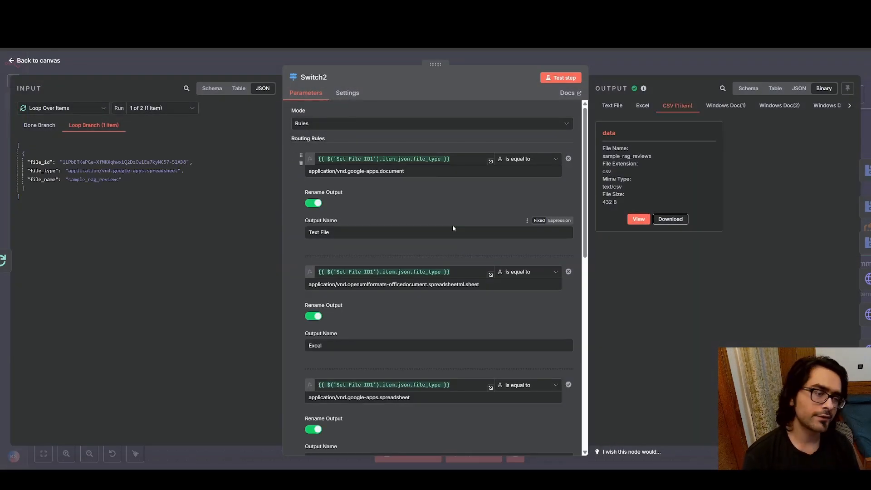
click(11, 60)
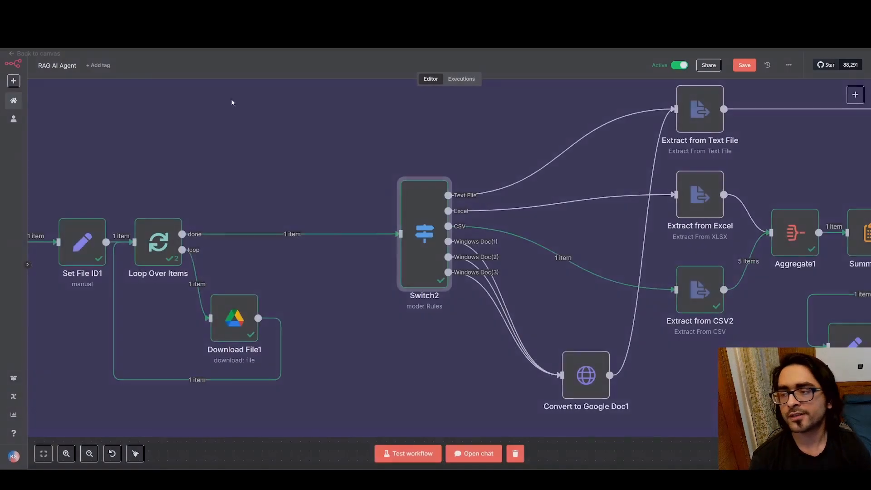
drag(575, 137, 321, 191)
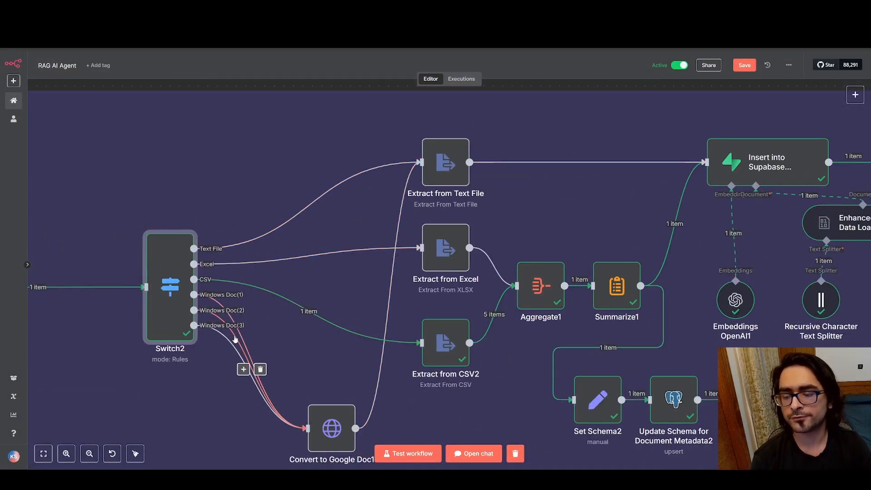
drag(378, 225, 675, 136)
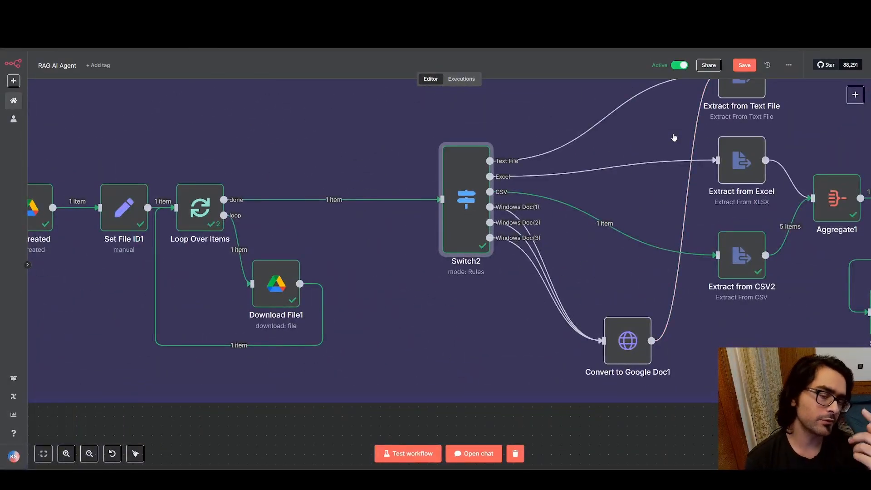
Review the Switch2 node's routing rules, which compare file_type with MIME types, and their output names, and return to the canvas
double_click(458, 183)
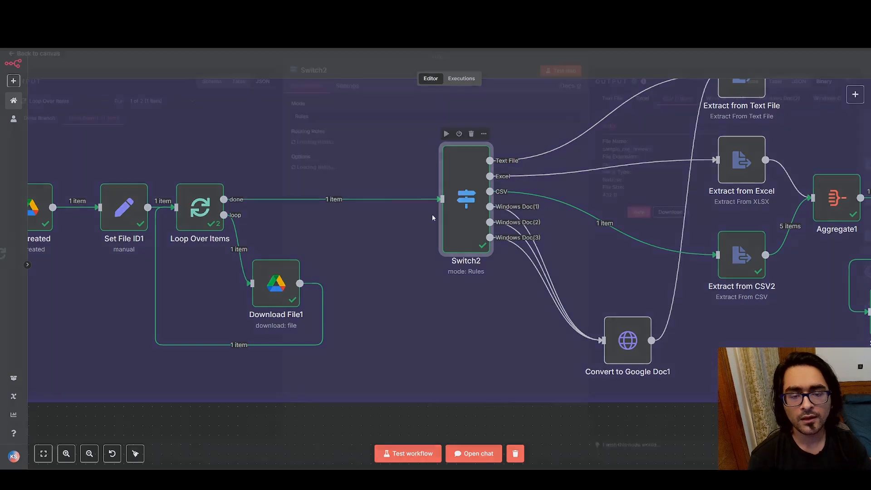
scroll(454, 218, down, 10)
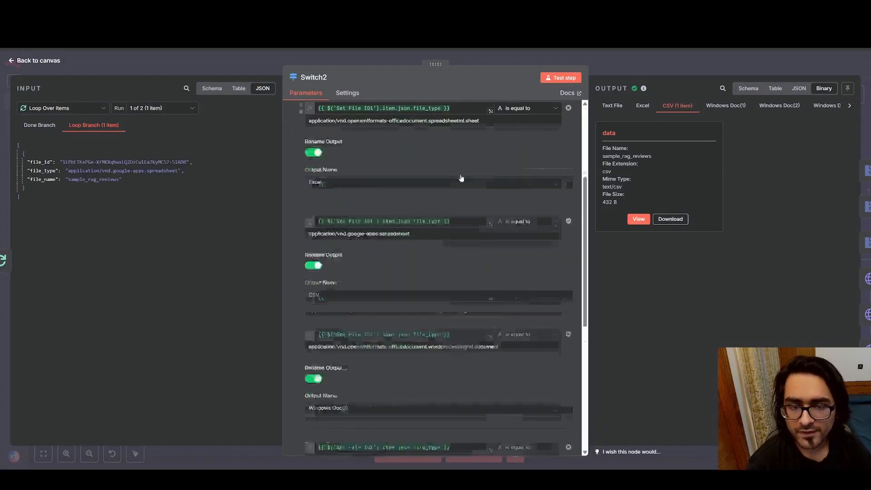
scroll(472, 250, up, 10)
scroll(461, 254, down, 10)
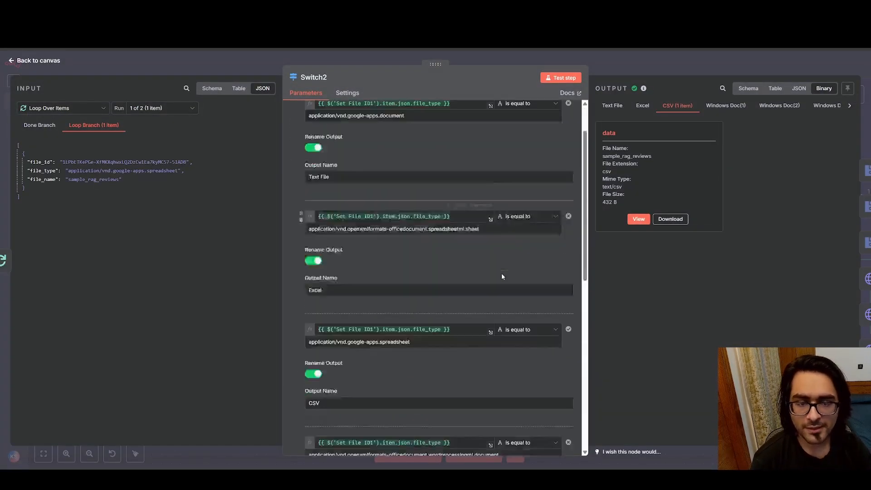
scroll(501, 273, up, 10)
scroll(378, 192, down, 2)
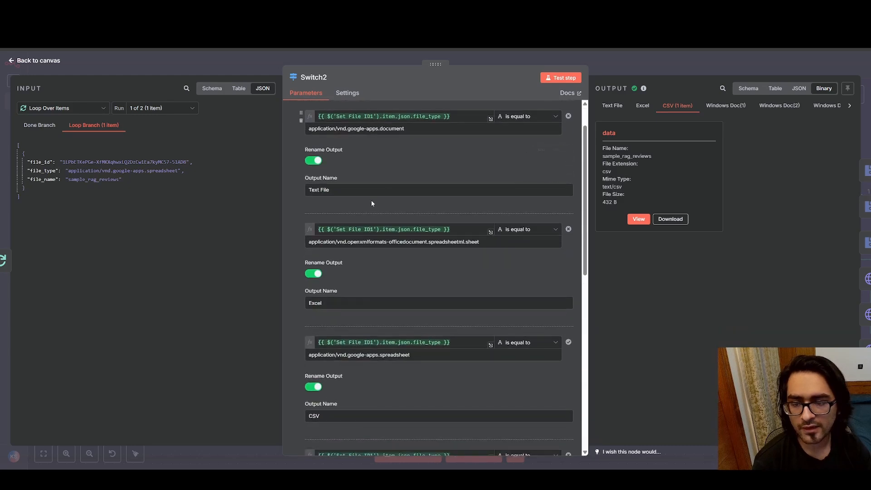
scroll(466, 160, up, 2)
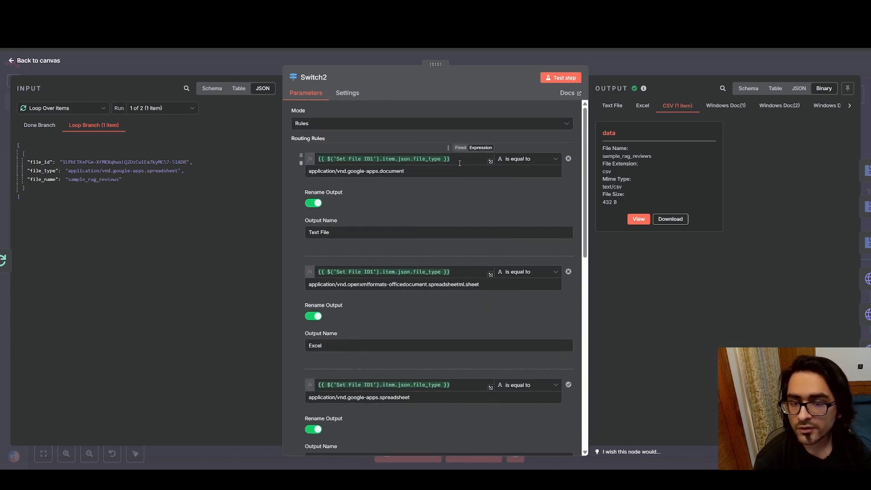
click(17, 66)
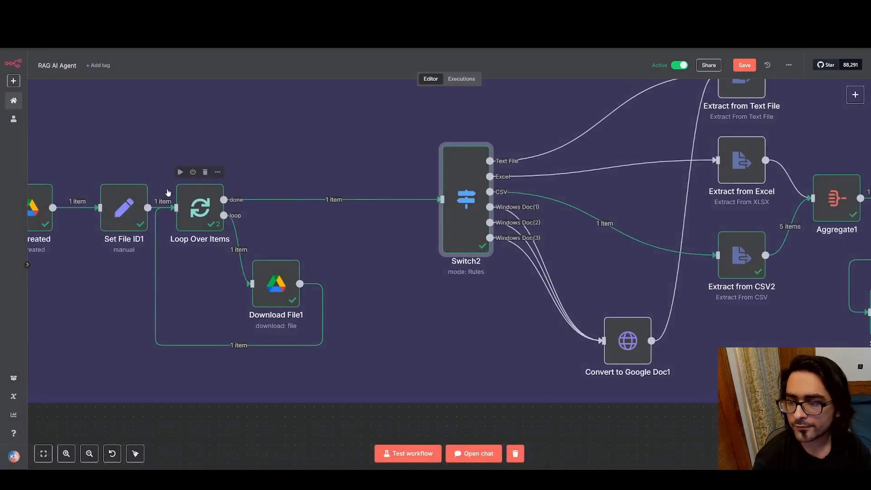
Examine the File Created trigger's JSON output for the file's id, name and mimeType, and return to the canvas
drag(213, 177, 355, 167)
double_click(172, 195)
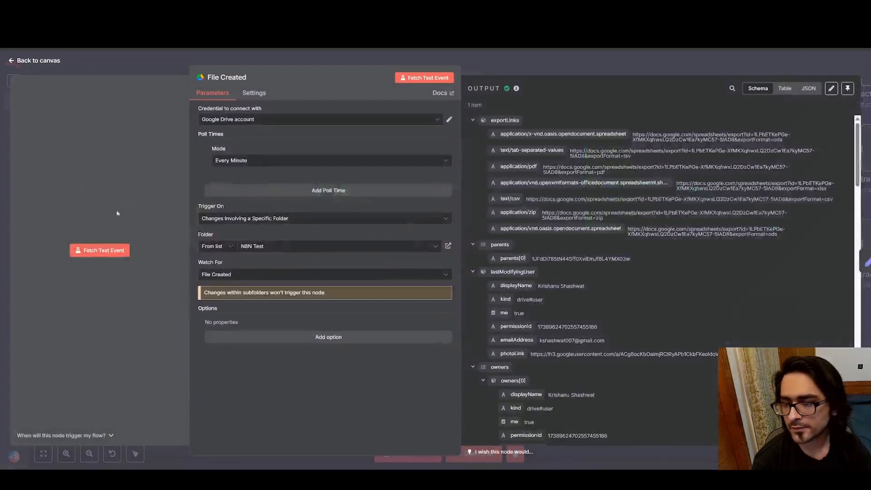
scroll(692, 297, down, 3)
click(808, 88)
scroll(595, 249, down, 5)
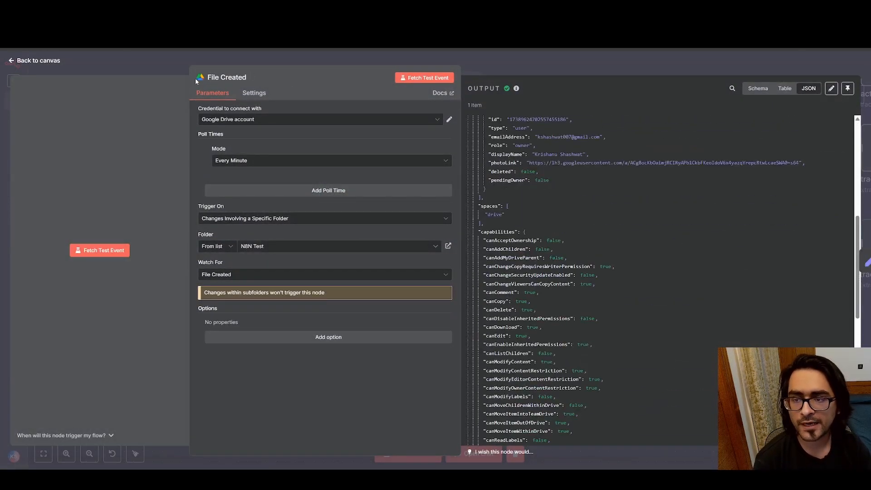
scroll(592, 187, down, 3)
scroll(594, 208, up, 5)
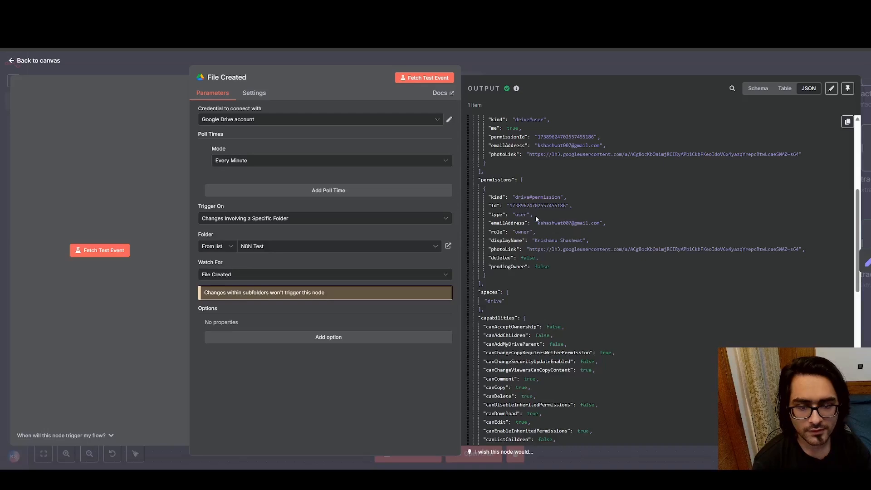
scroll(524, 209, down, 10)
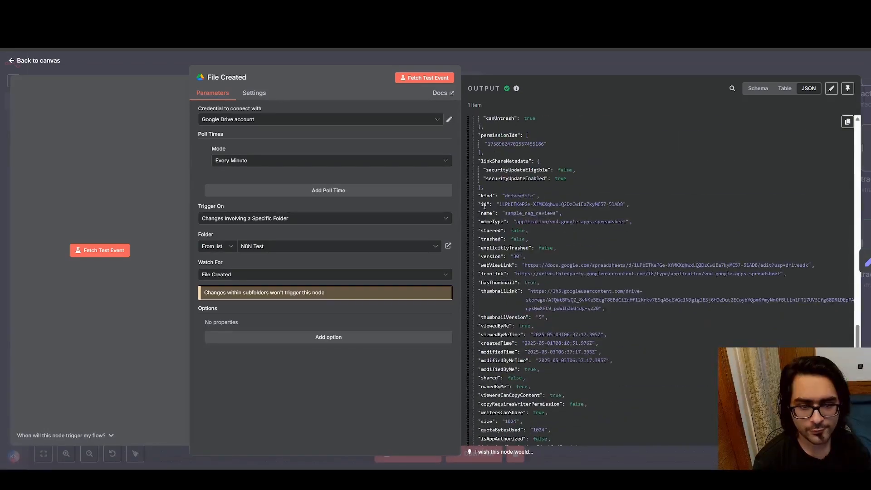
drag(517, 223, 624, 222)
click(516, 221)
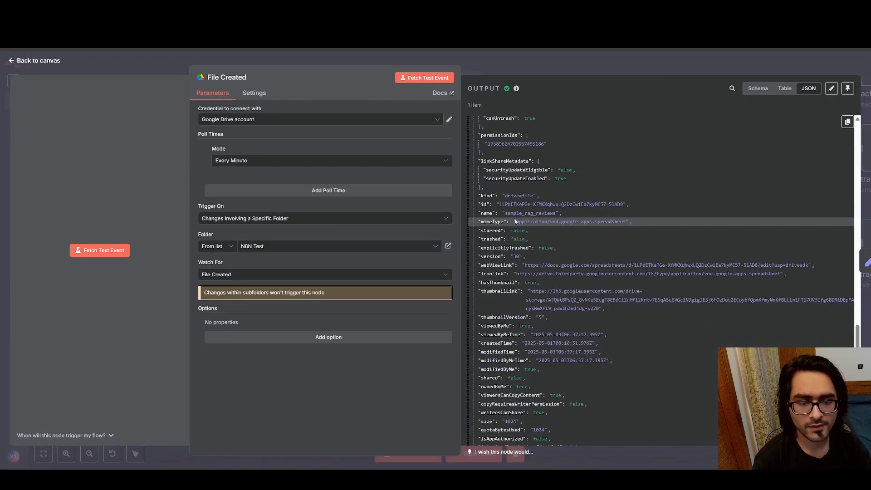
click(11, 66)
Read through all Switch2 routing rules from Text File to Windows Doc(3), including the fallback output, and close the node
scroll(429, 160, right, 5)
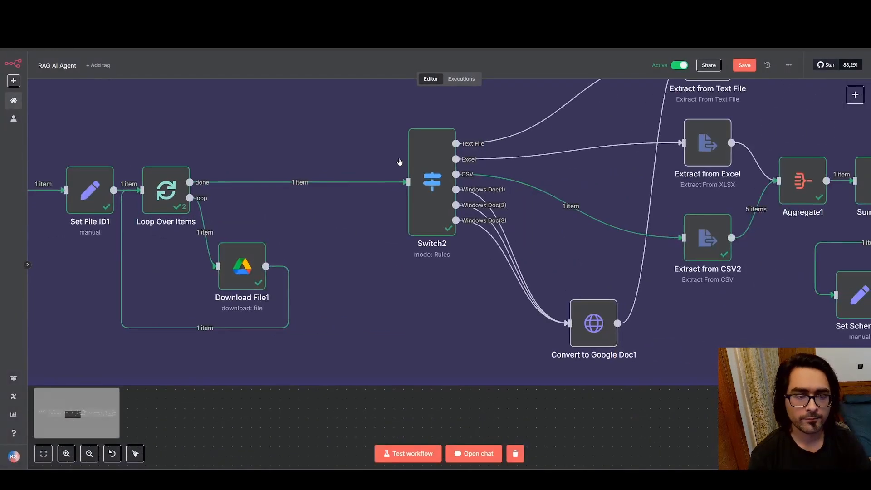
double_click(428, 160)
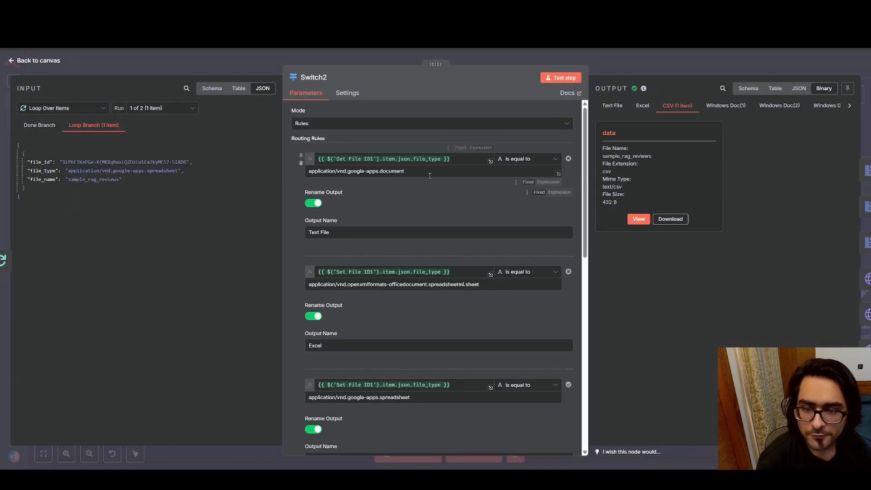
scroll(363, 210, down, 3)
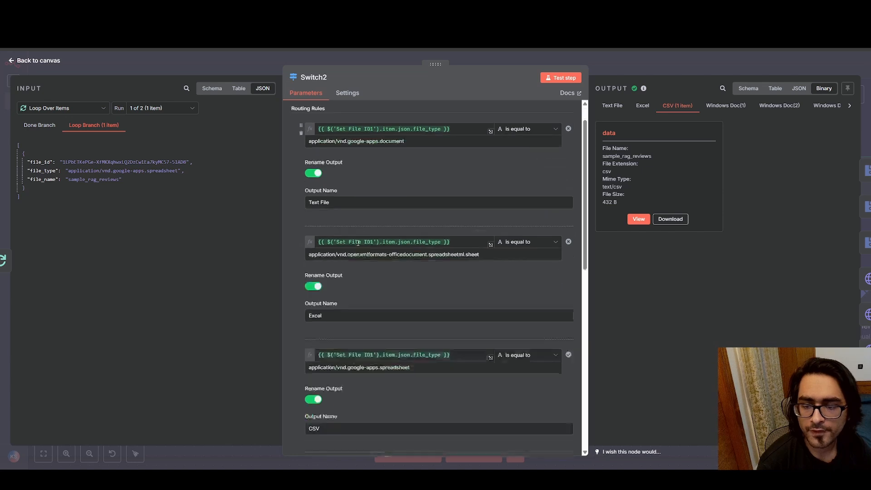
scroll(363, 252, down, 1)
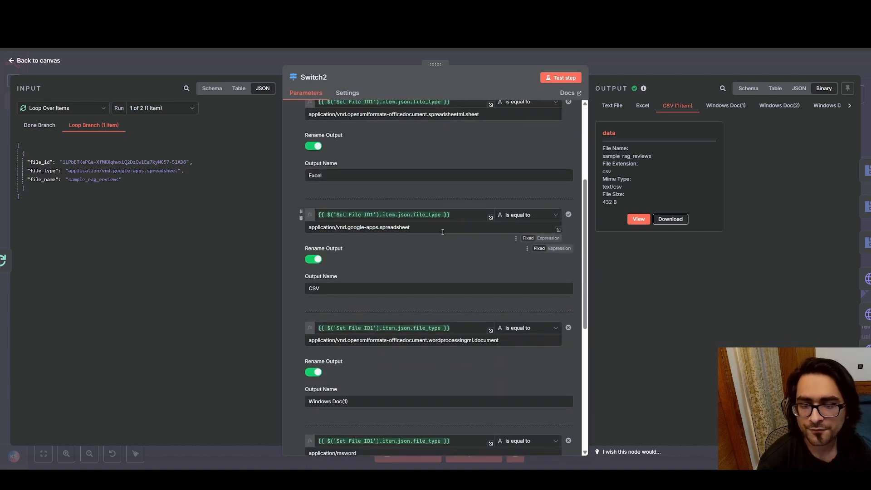
scroll(370, 272, down, 3)
scroll(371, 274, down, 3)
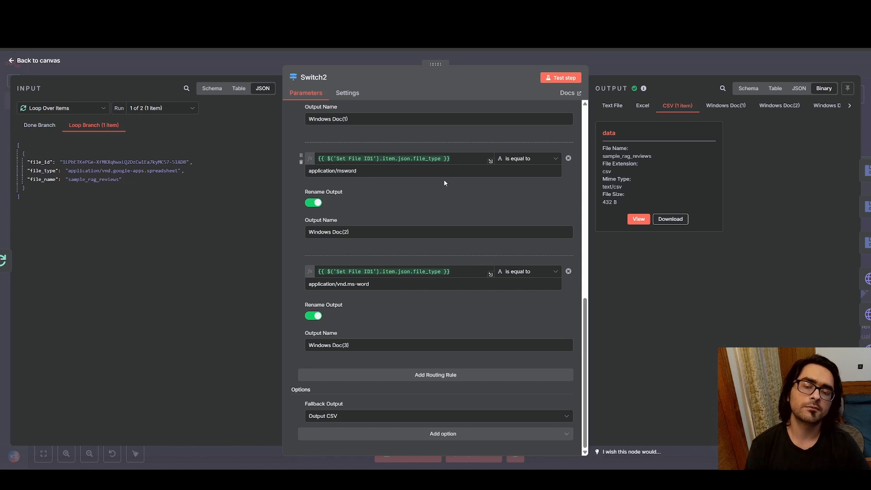
scroll(453, 170, up, 2)
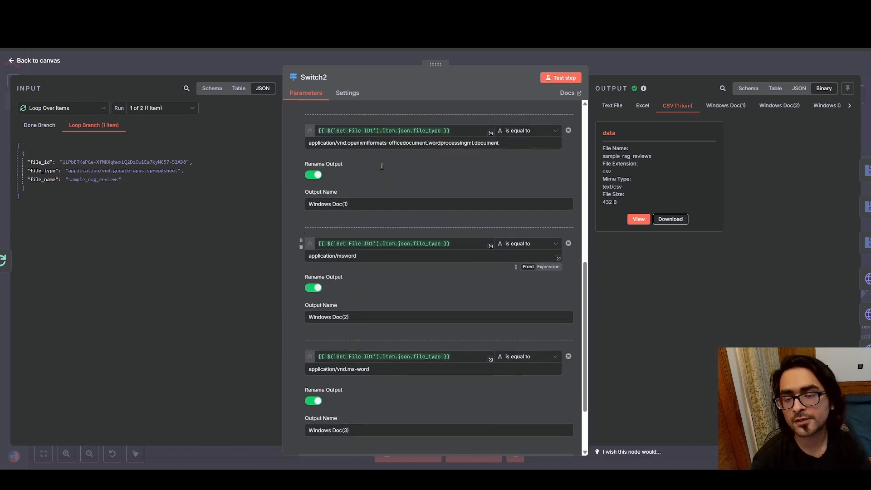
scroll(399, 318, up, 3)
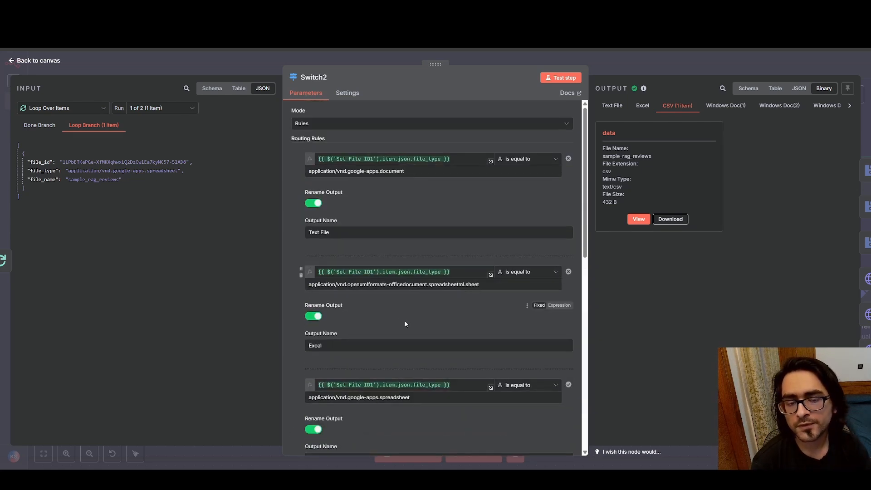
scroll(404, 319, down, 4)
scroll(410, 322, up, 4)
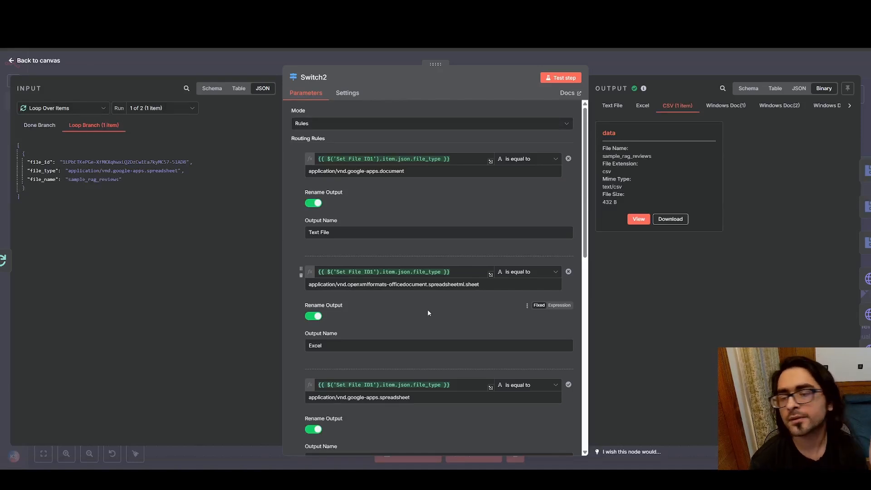
click(11, 60)
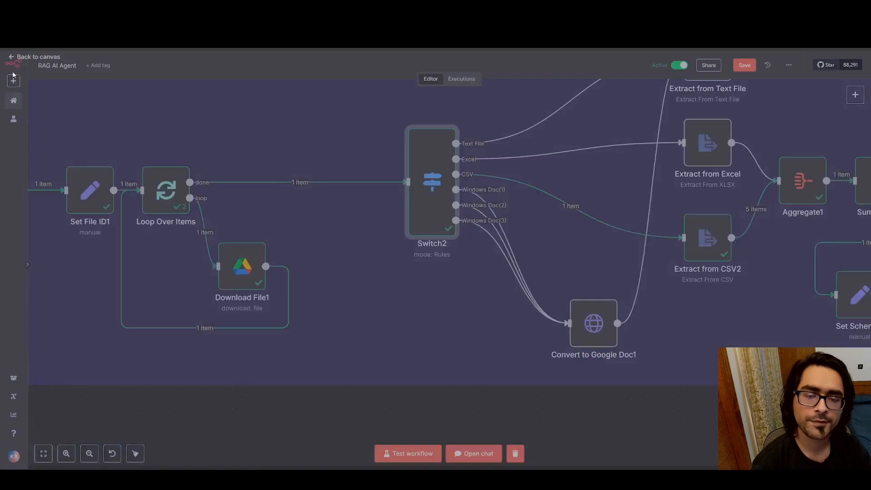
Follow the Switch2 branches on the canvas through Convert to Google Doc1 to the Extract from Text File, Excel and CSV2 nodes
scroll(399, 234, right, 5)
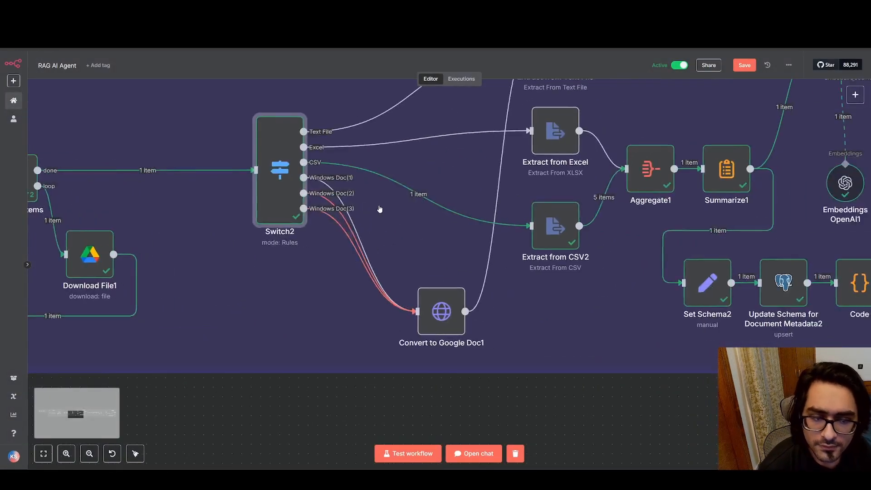
scroll(354, 222, right, 2)
scroll(354, 222, up, 1)
mouse_move(293, 257)
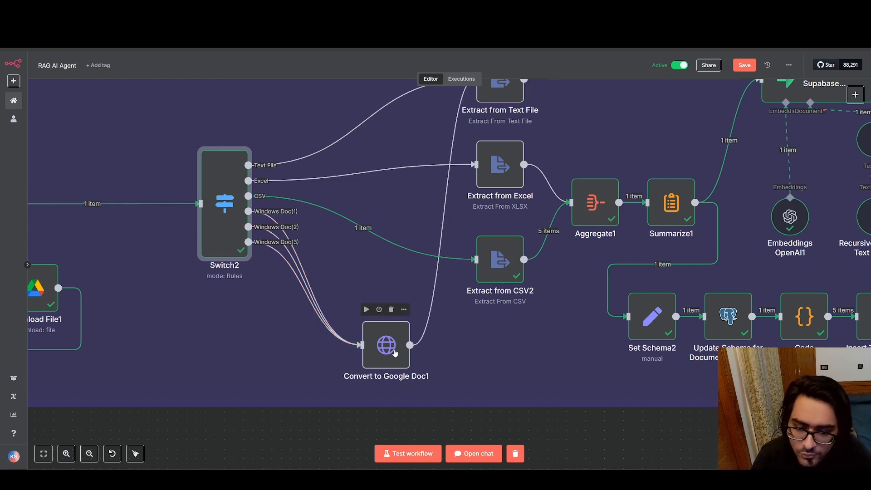
drag(486, 306, 469, 351)
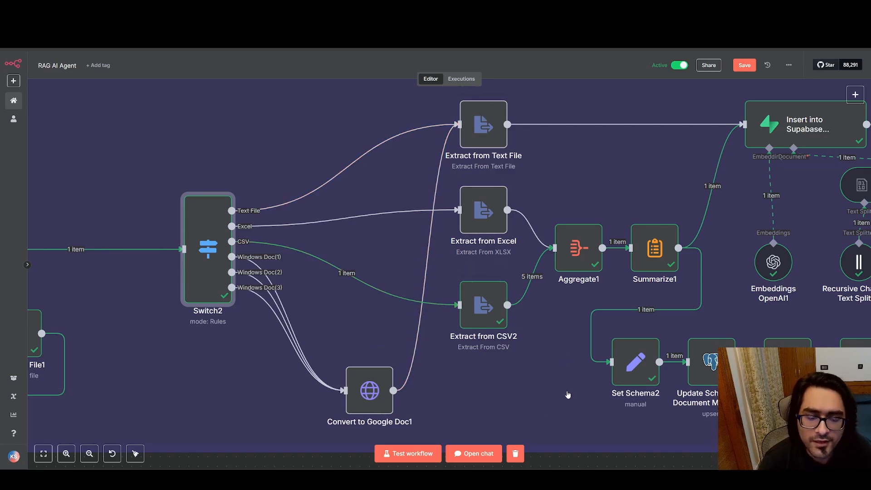
Search the node library for "extr", view the actions offered by Extract from File, and close it without adding a node
drag(566, 393, 555, 280)
right_click(525, 353)
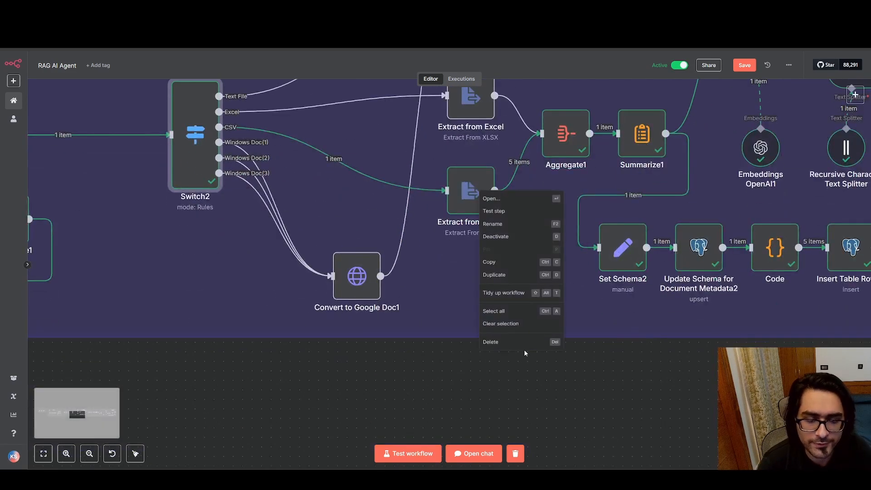
click(463, 369)
right_click(462, 373)
click(474, 377)
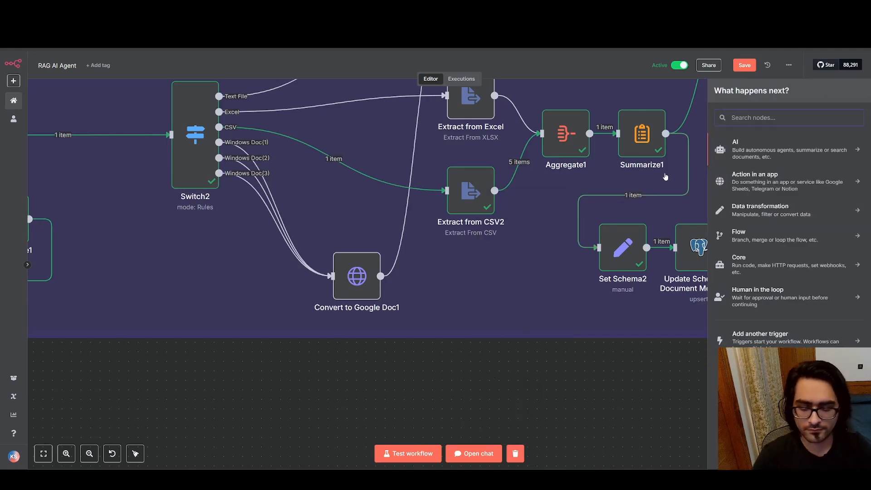
text(extr)
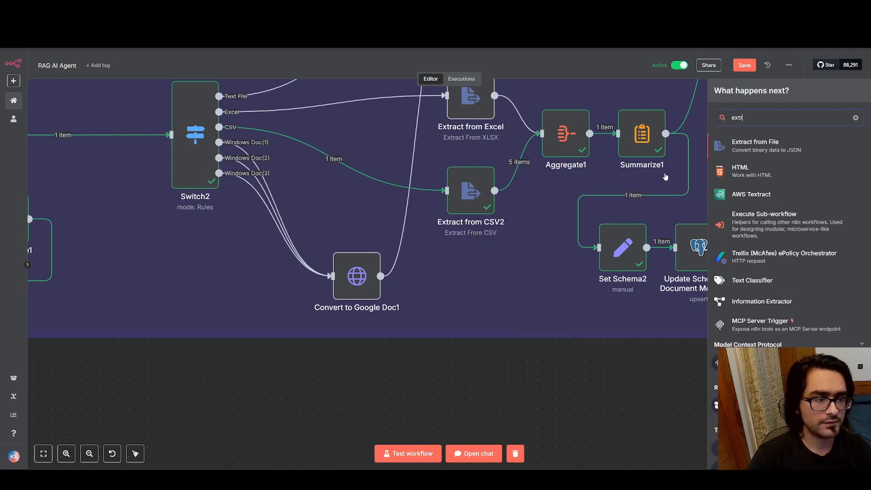
key(Return)
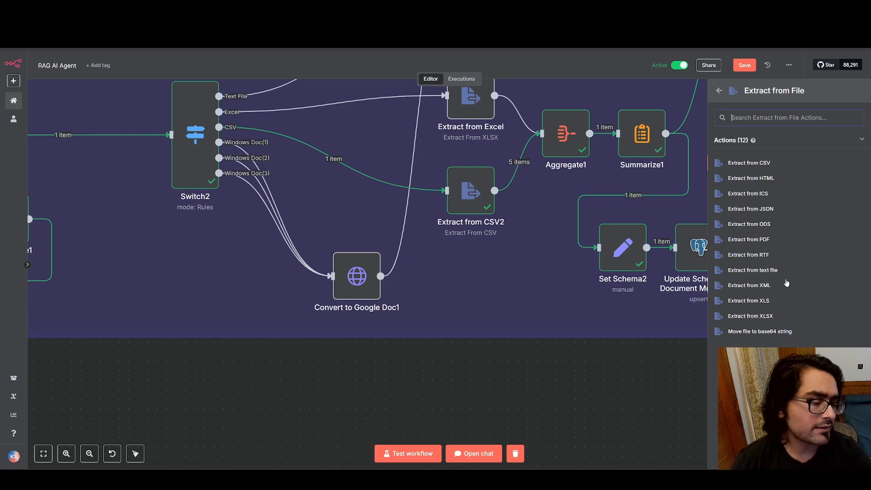
click(576, 385)
Inspect the Extract from CSV2 node's operation, delimiter, encoding and header row options
scroll(609, 276, down, 4)
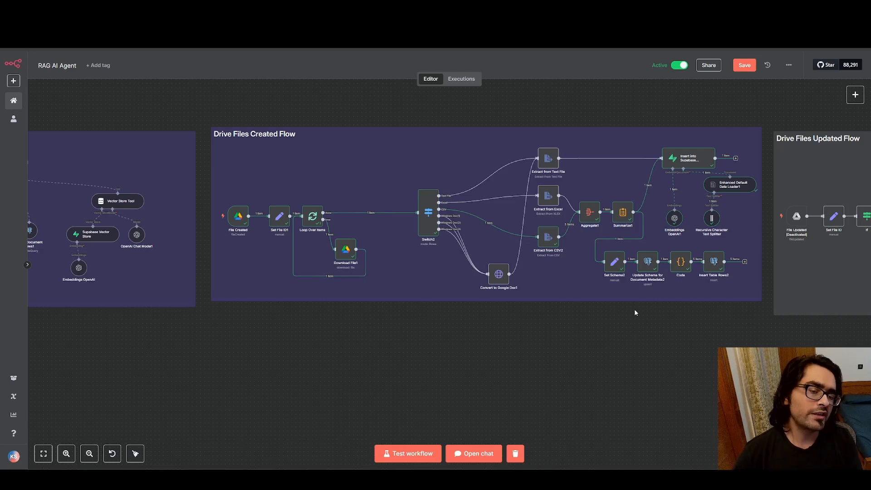
scroll(547, 196, up, 3)
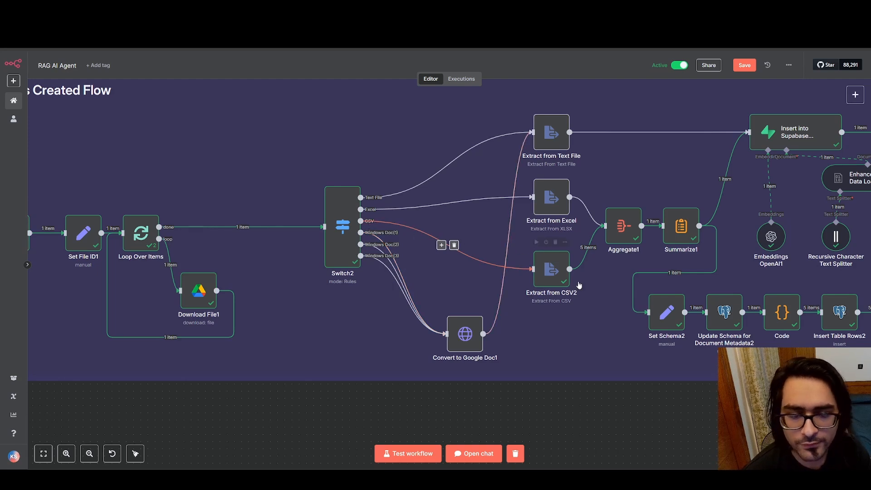
double_click(551, 269)
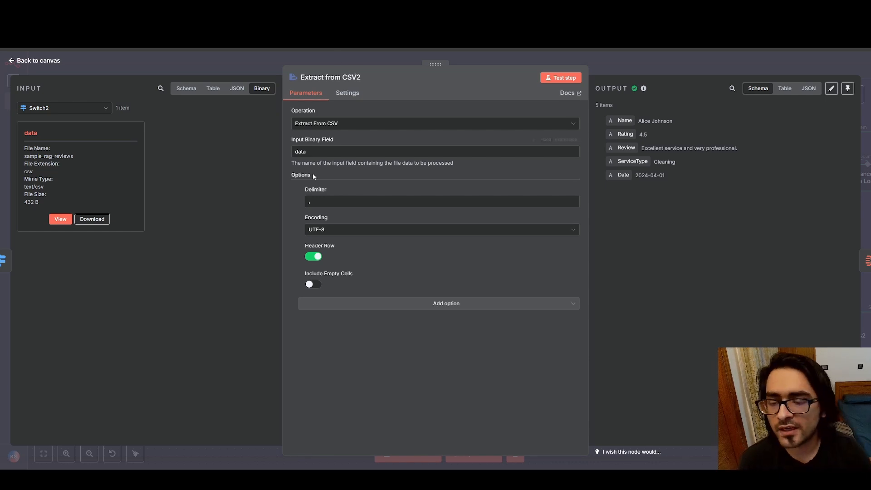
drag(318, 205, 292, 203)
click(440, 336)
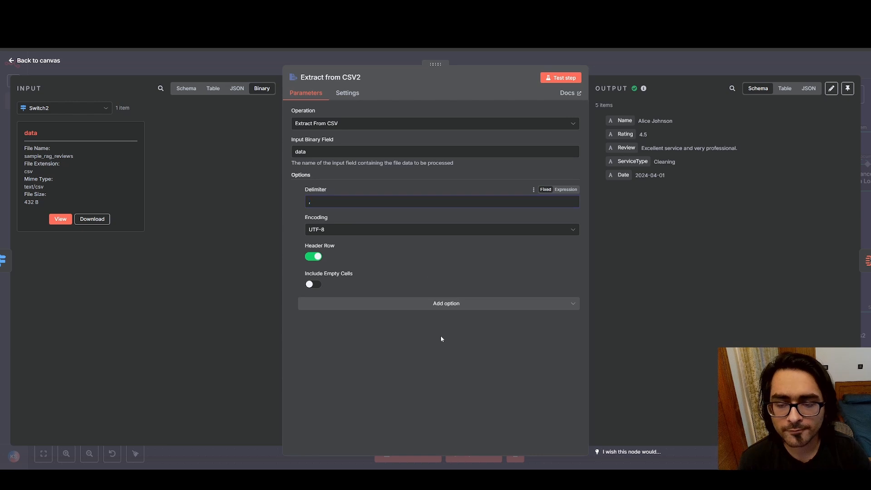
mouse_move(331, 190)
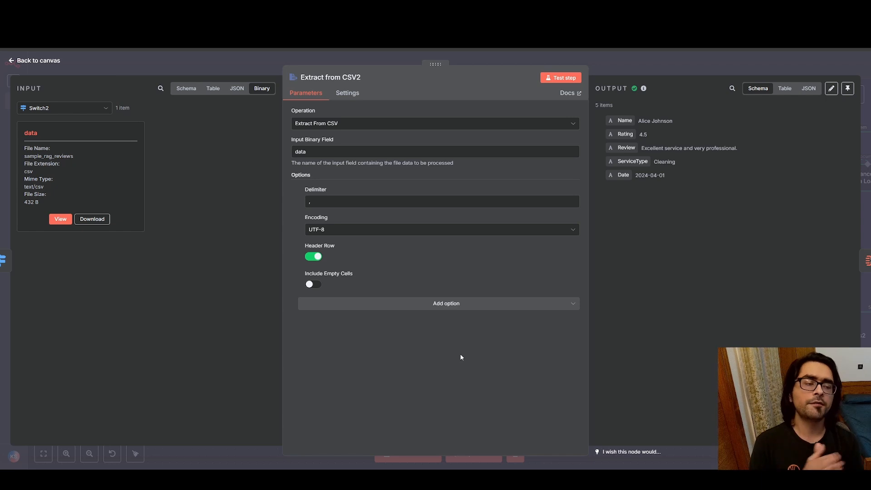
Switch to the sample_rag_reviews sheet in Google Sheets and go through row 2's Name, Rating, Review and ServiceType cells
click(362, 13)
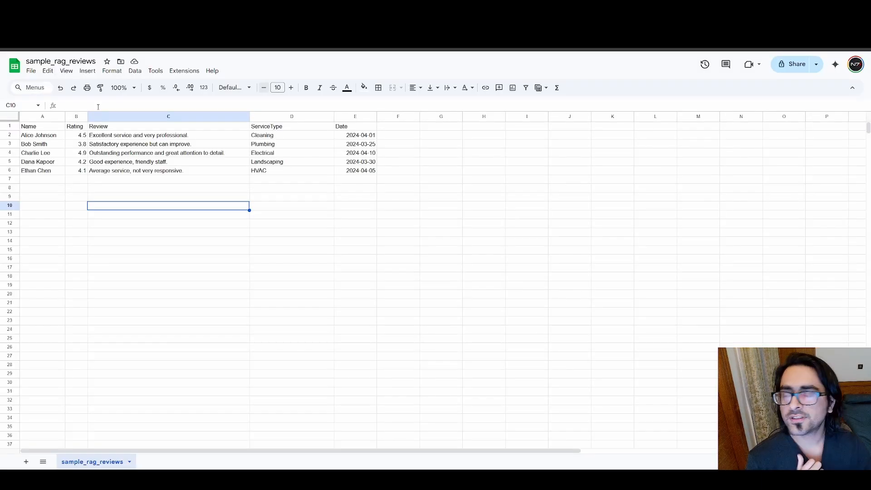
click(49, 137)
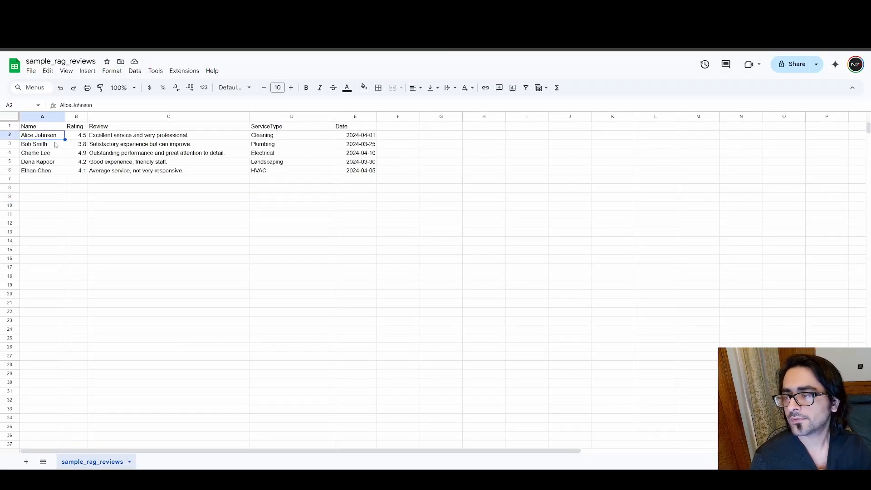
click(83, 137)
click(111, 138)
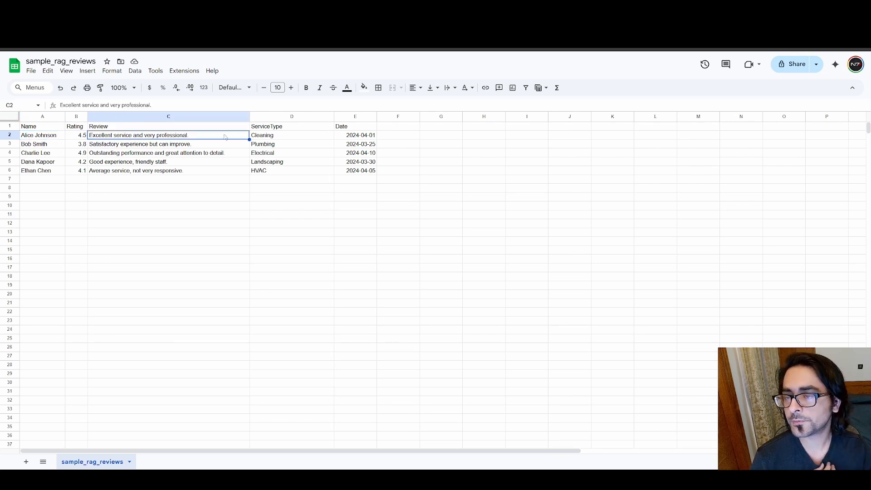
click(281, 138)
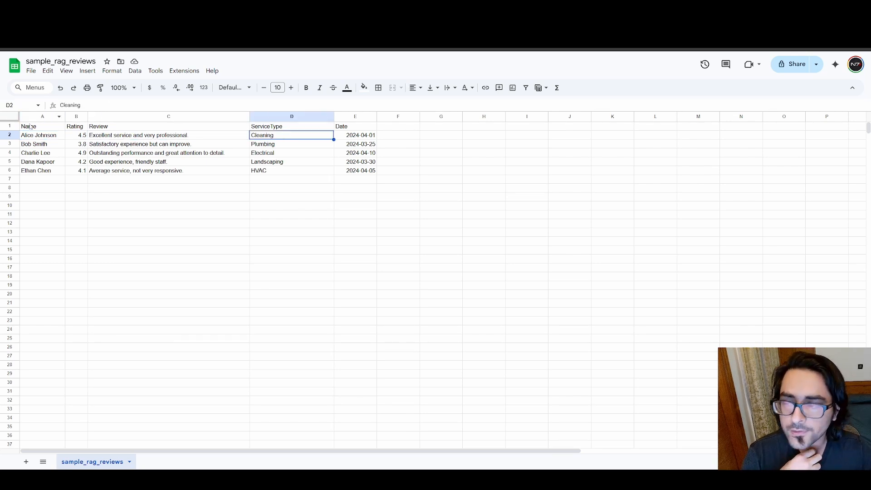
Back in n8n, check the Extract from CSV2 delimiter against the extracted output fields, and return to the canvas near Aggregate1
key(ctrl+shift+Tab)
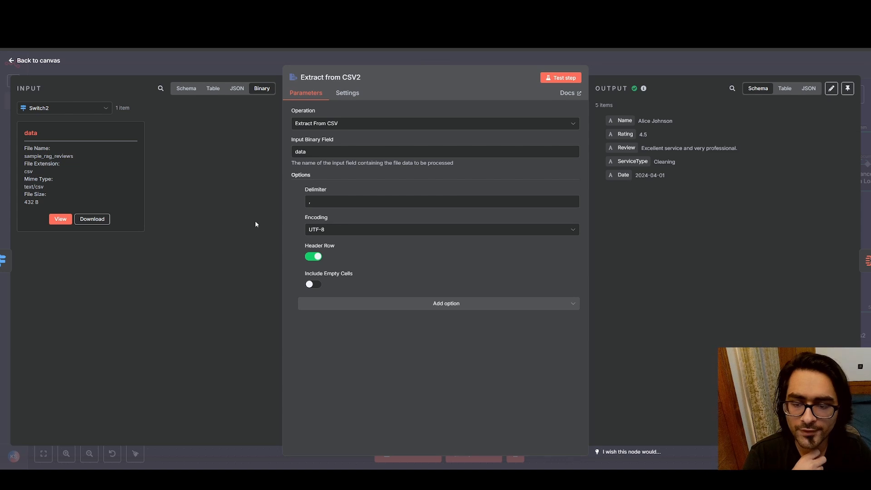
click(334, 201)
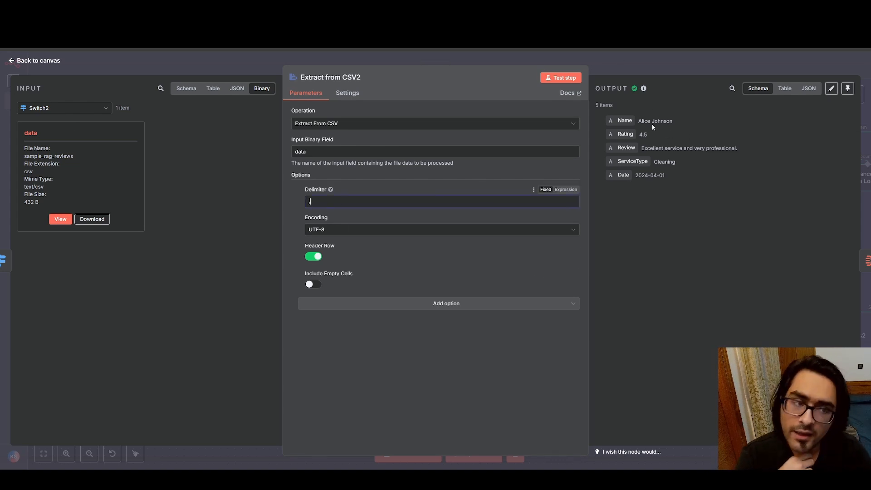
double_click(639, 120)
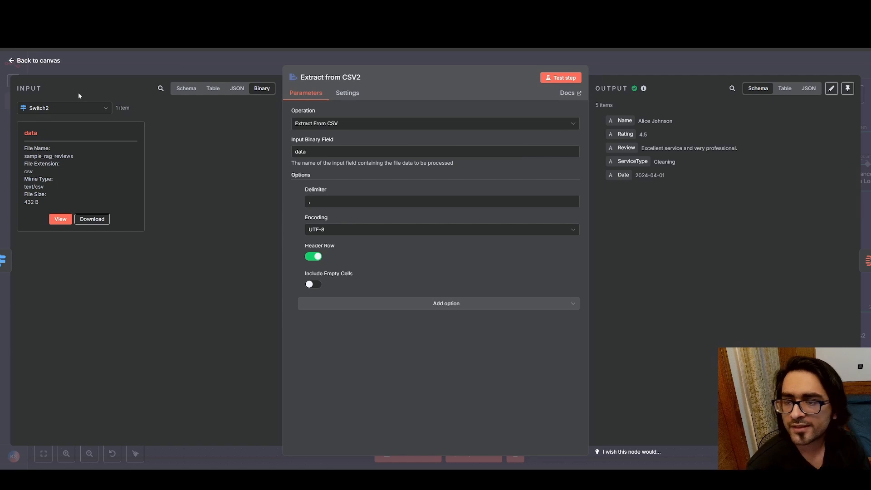
click(13, 61)
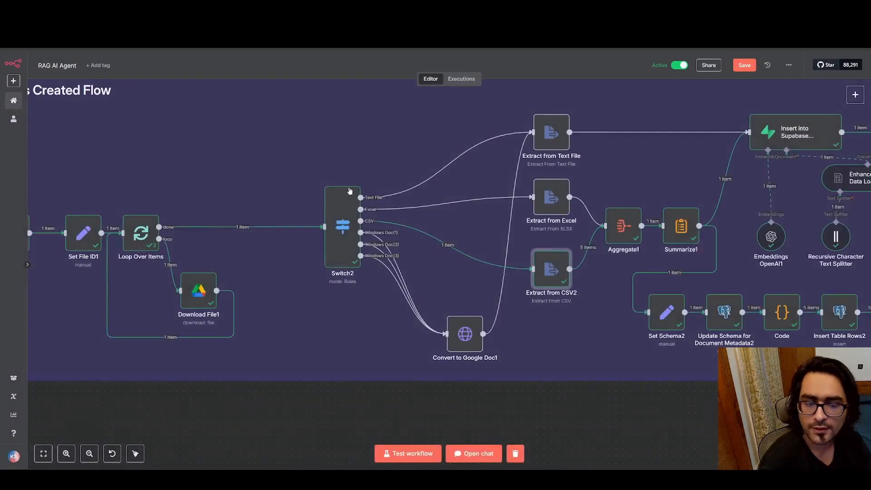
scroll(571, 292, right, 5)
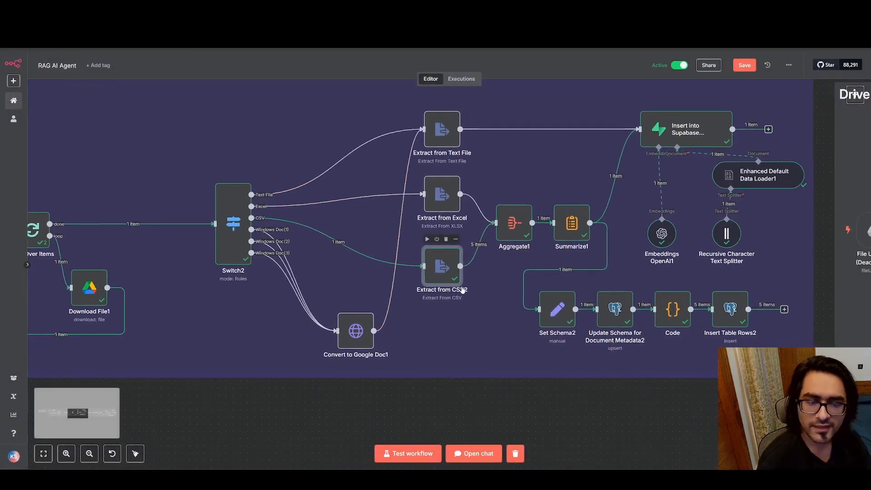
Inspect the Aggregate1 node's aggregate, output field and include options along with its data output list, and return to the canvas
double_click(520, 218)
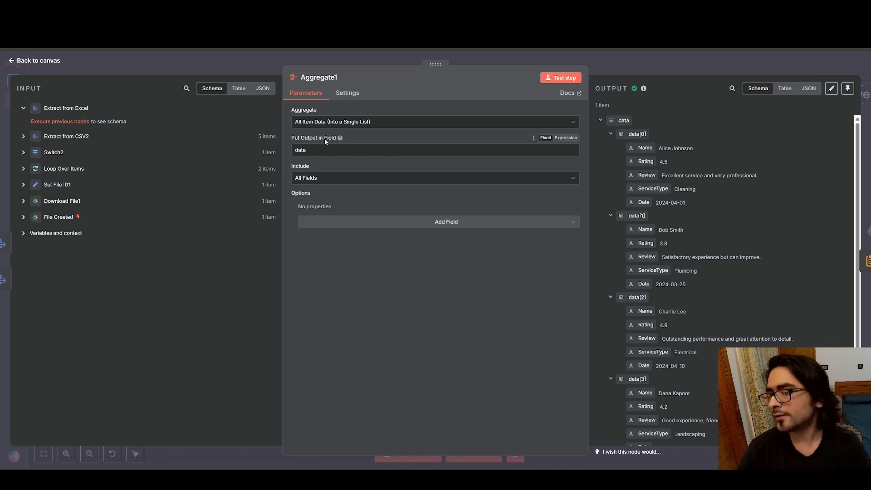
mouse_move(340, 141)
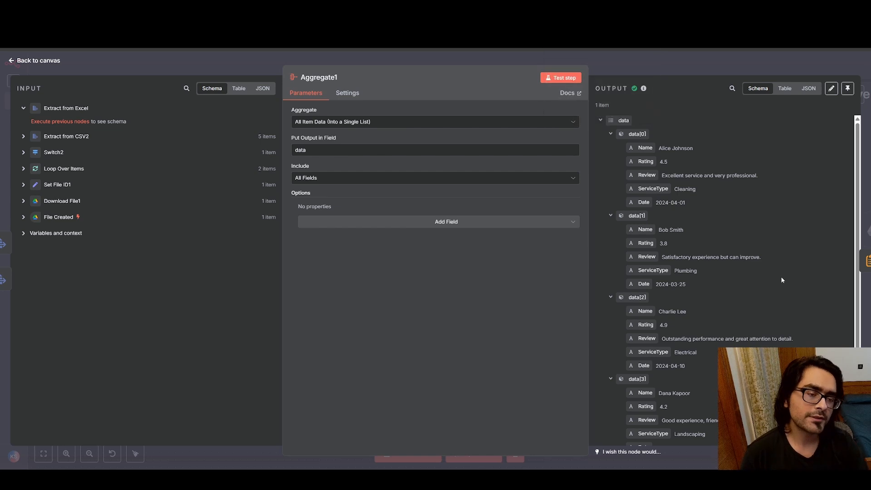
scroll(698, 163, down, 1)
scroll(717, 204, up, 1)
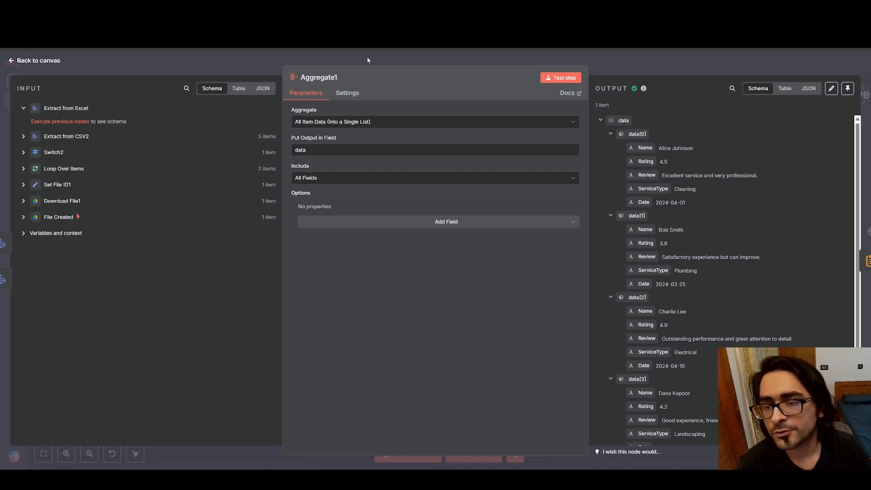
click(11, 62)
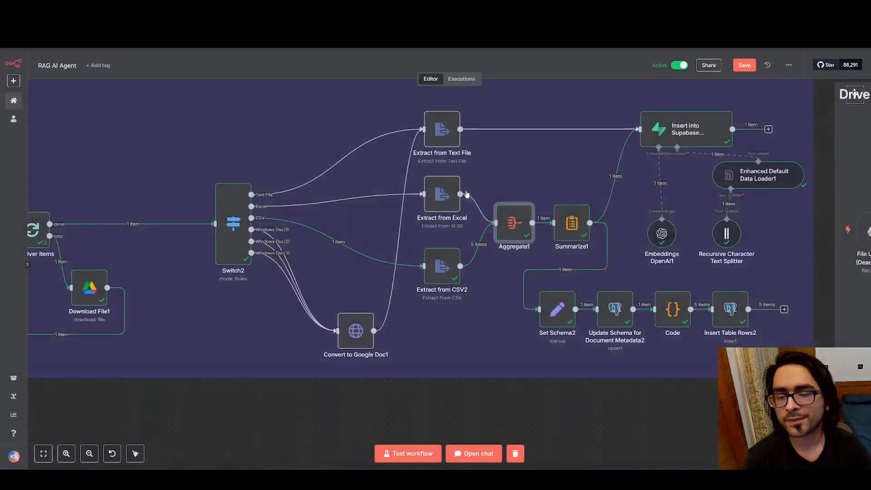
Open the Summarize1 node and examine its Concatenate settings on the data field and the concatenated_data output
scroll(507, 193, right, 2)
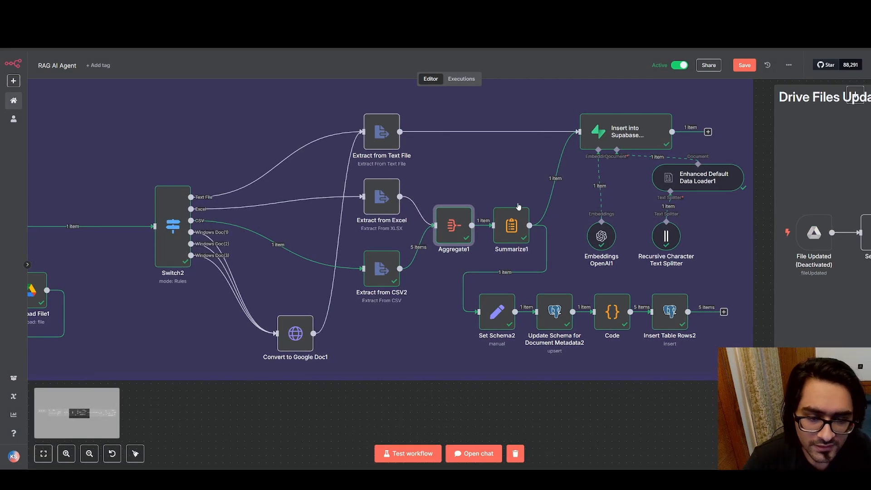
scroll(524, 207, up, 3)
double_click(507, 242)
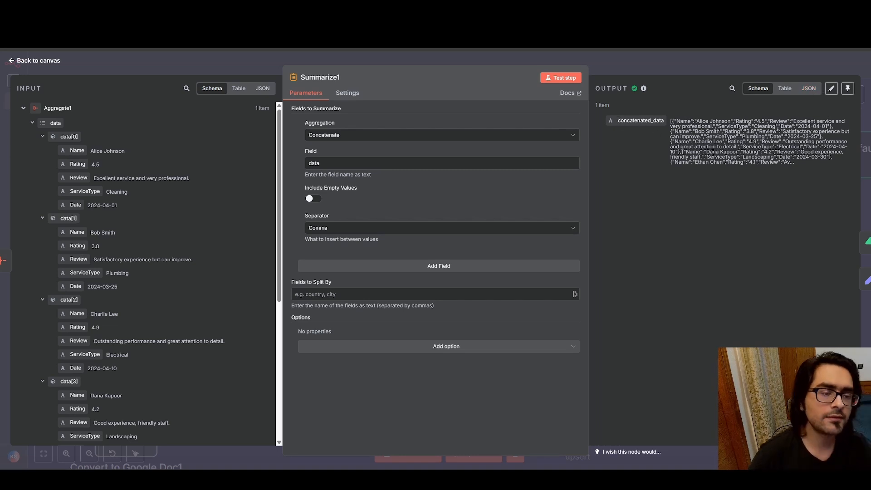
drag(672, 123, 795, 162)
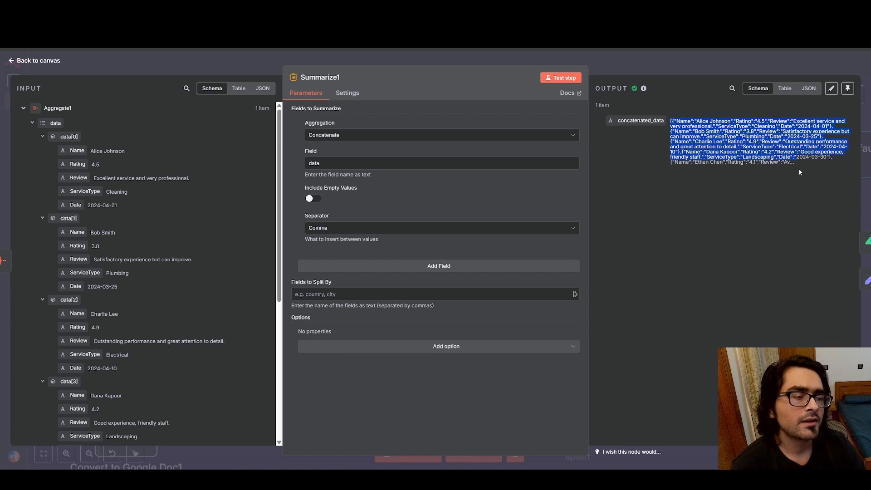
Switch to Supabase, look through document_rows, read the content cell in the documents table without changing it, and return to document_metadata
click(770, 61)
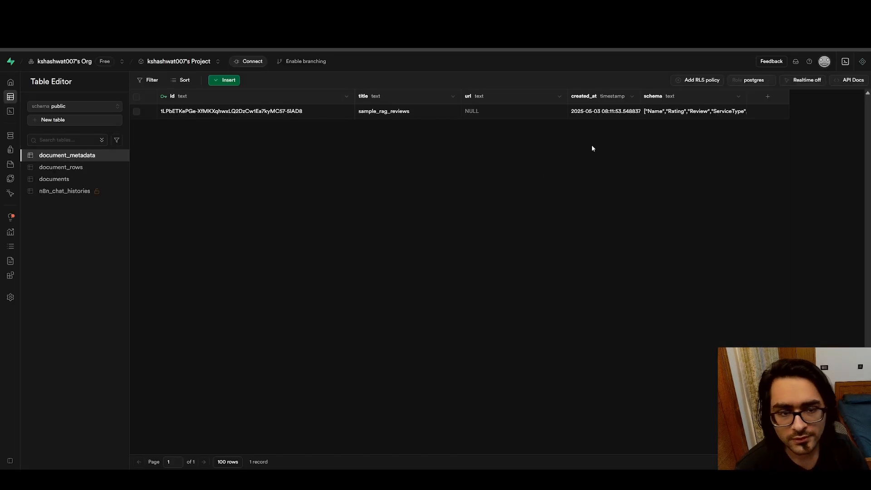
click(44, 168)
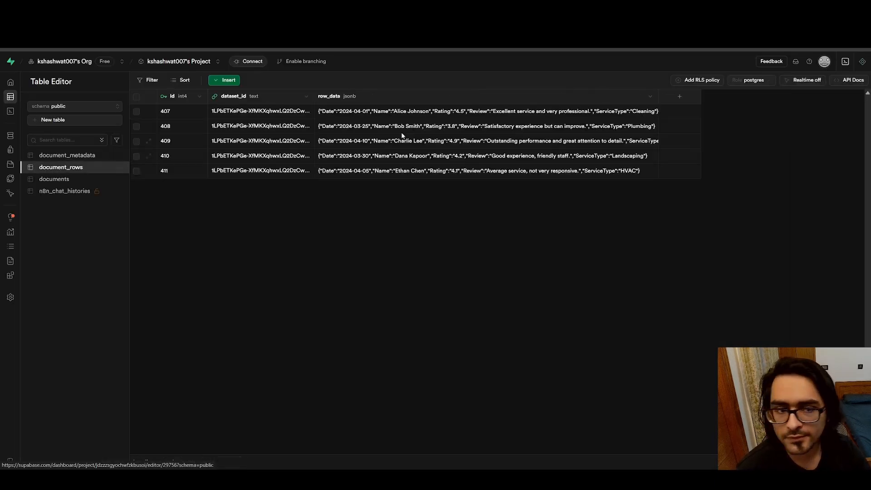
click(74, 179)
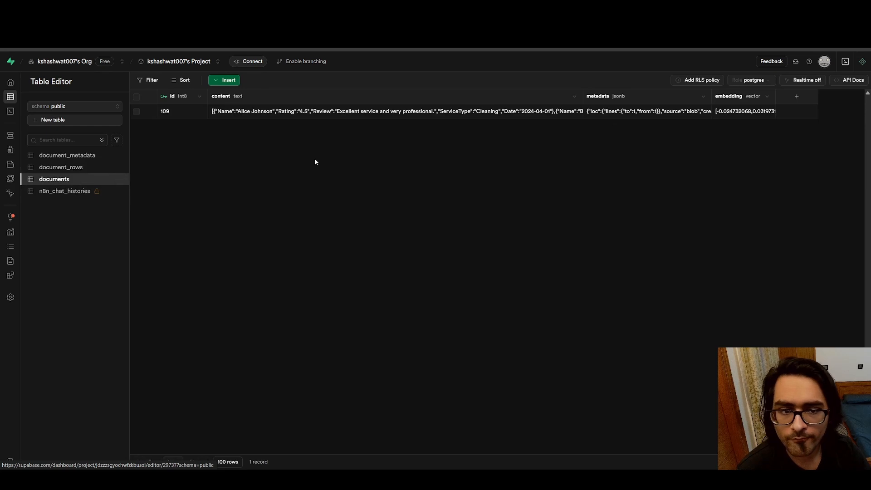
double_click(263, 113)
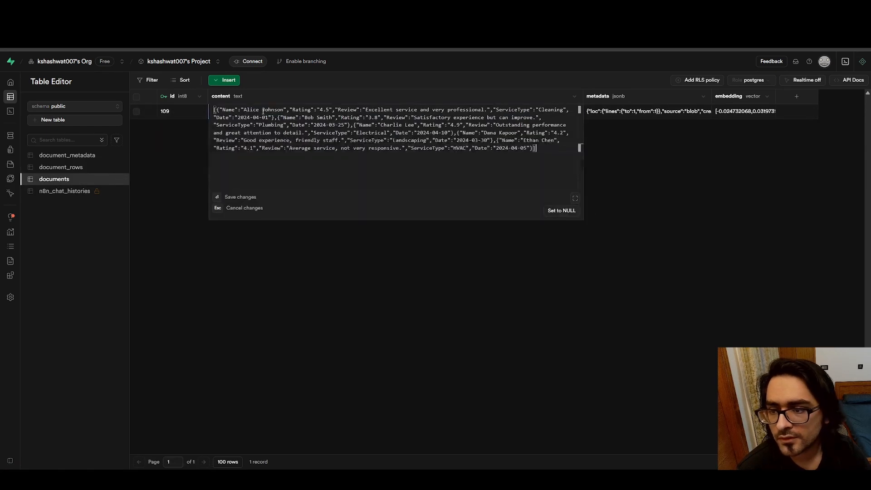
drag(551, 160, 213, 110)
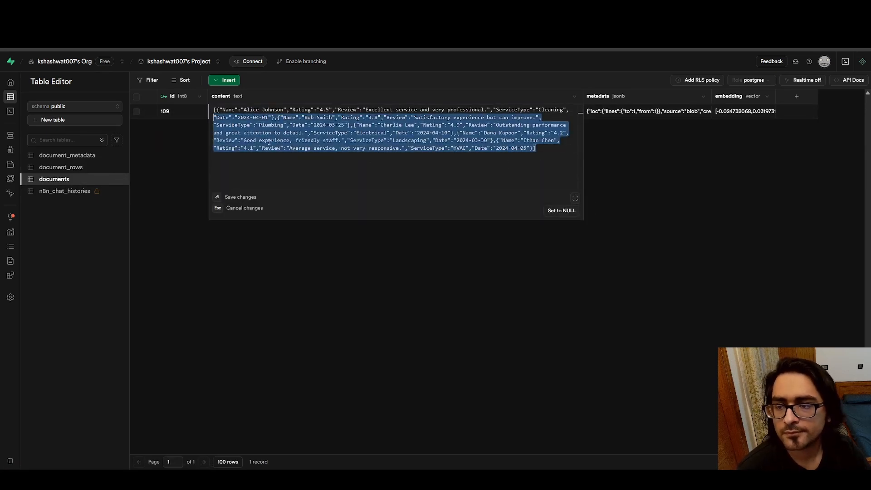
key(Escape)
click(62, 156)
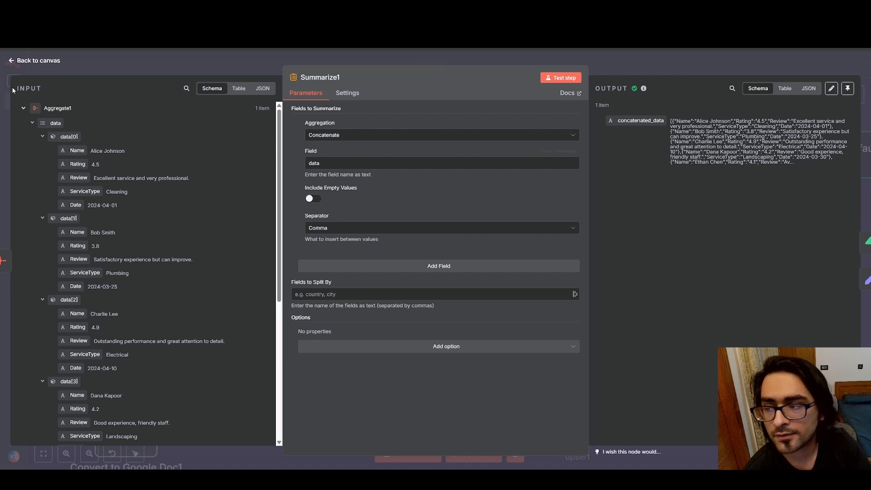
Back in n8n, leave Summarize1, review the list of items in Aggregate1's output again, and return to the canvas
click(14, 60)
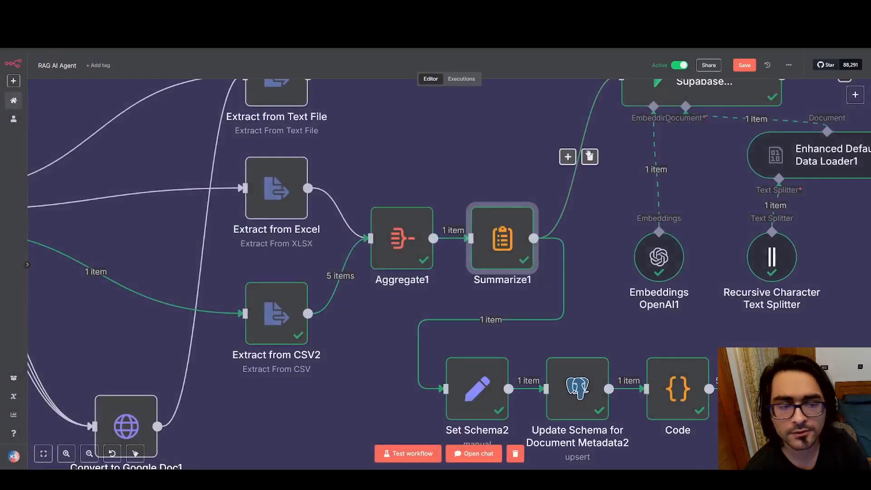
double_click(393, 230)
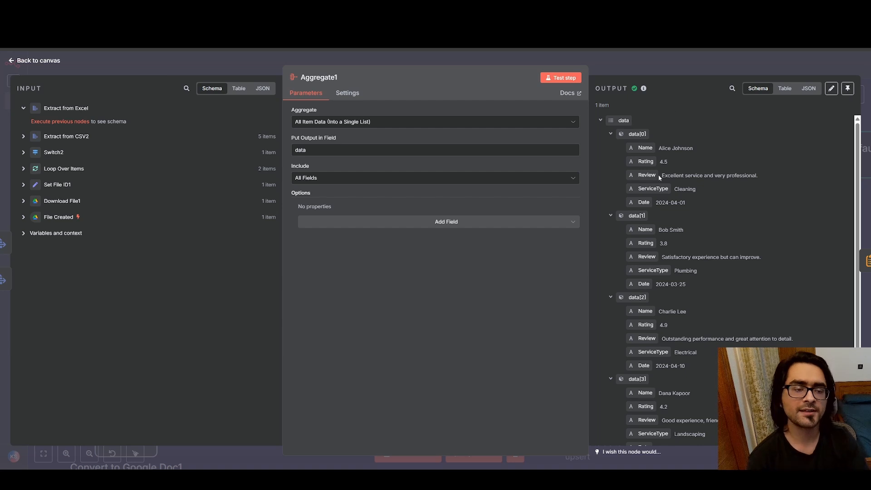
scroll(659, 180, down, 3)
scroll(654, 196, up, 3)
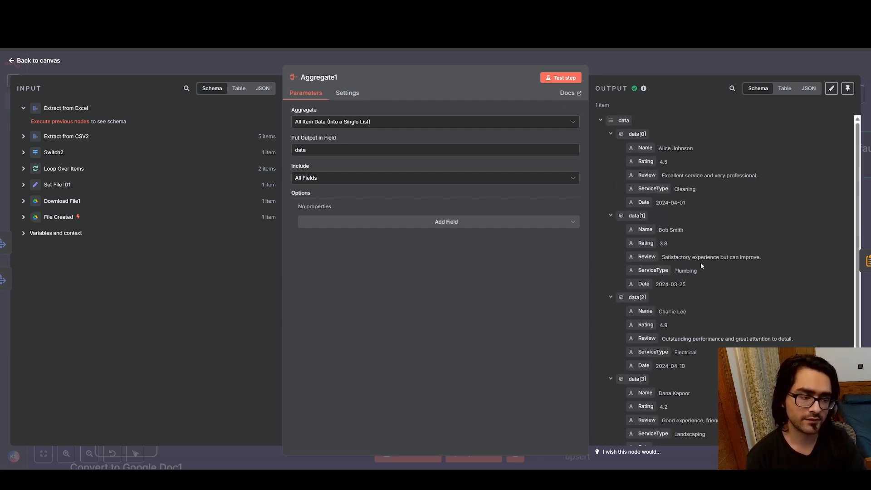
click(13, 63)
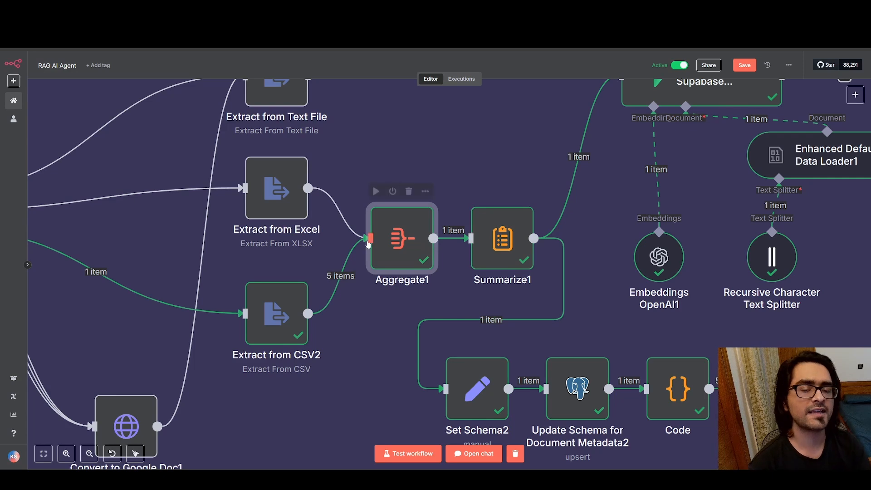
Recheck Summarize1's concatenated output, close it, and trace its connections to Insert into Supabase and Set Schema2 on the canvas
double_click(499, 240)
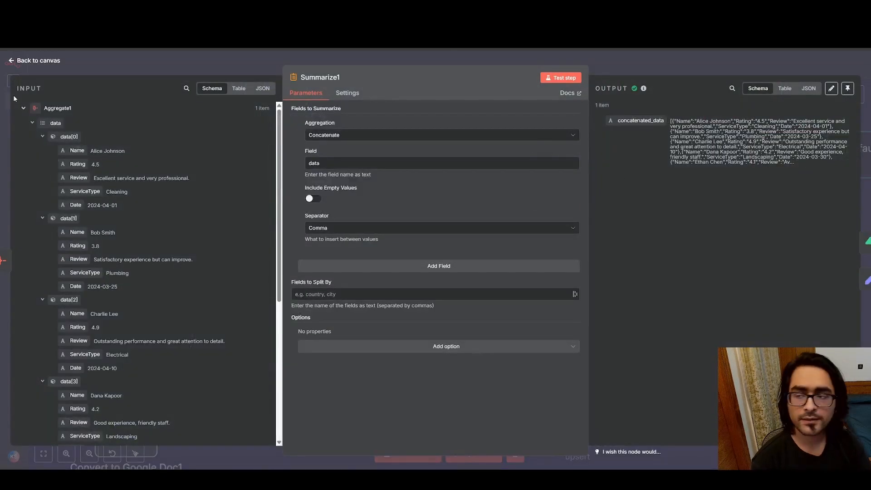
click(13, 61)
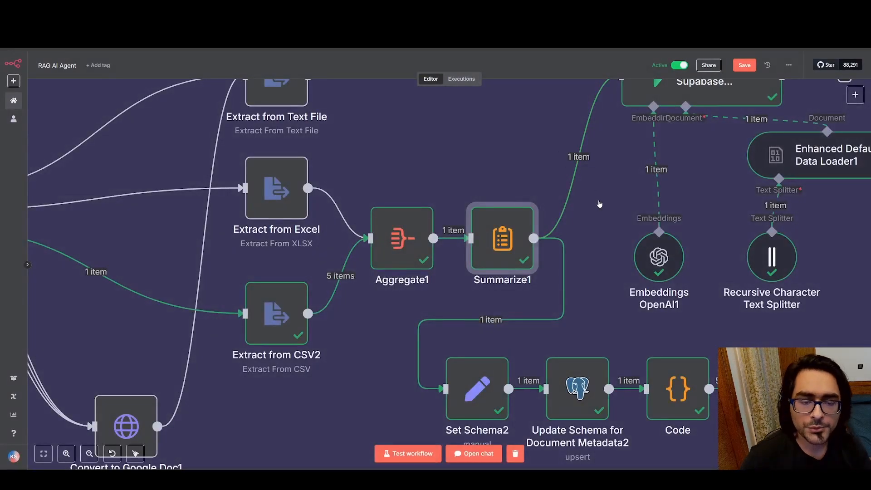
scroll(597, 203, down, 3)
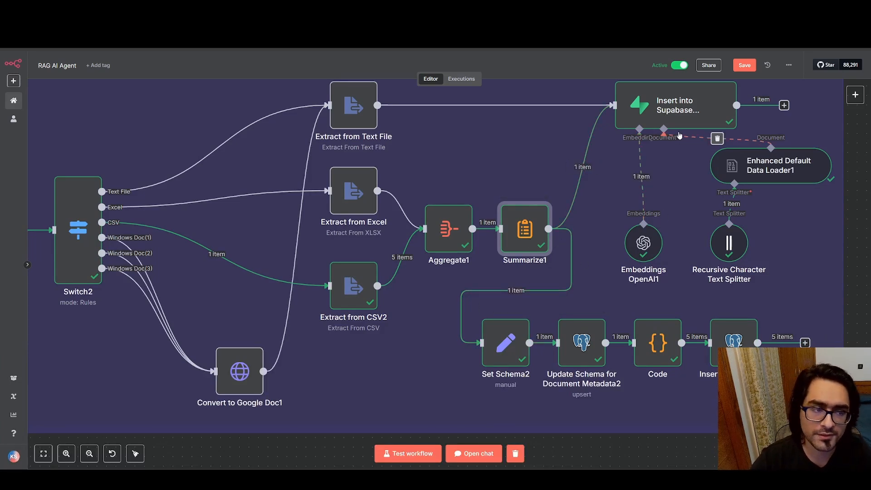
scroll(517, 291, down, 2)
ctrl+scroll(600, 281, up, 2)
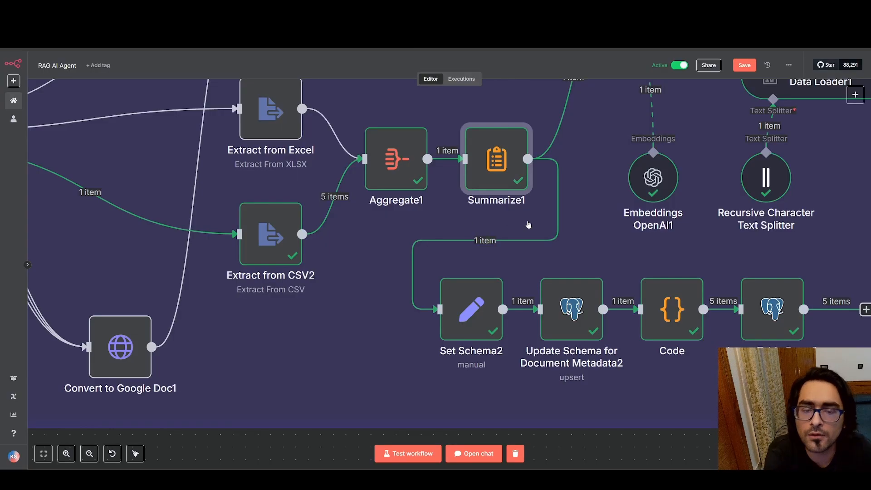
Open the Set Schema2 node, examine its schema expression, and compare it with the schema cell of document_metadata in Supabase
mouse_move(489, 242)
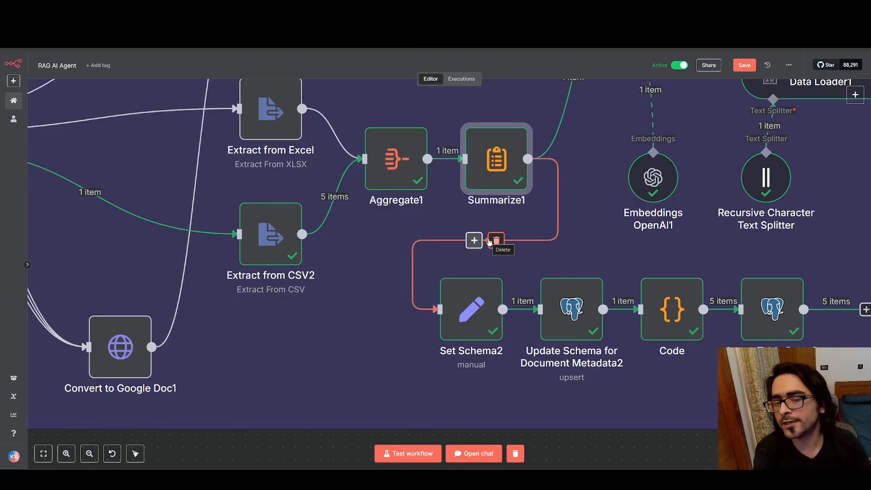
click(472, 315)
double_click(472, 315)
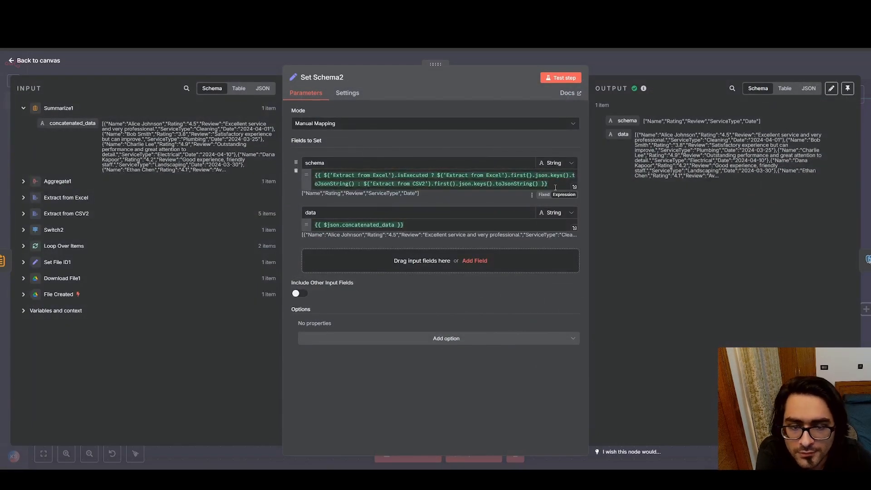
drag(556, 187, 391, 137)
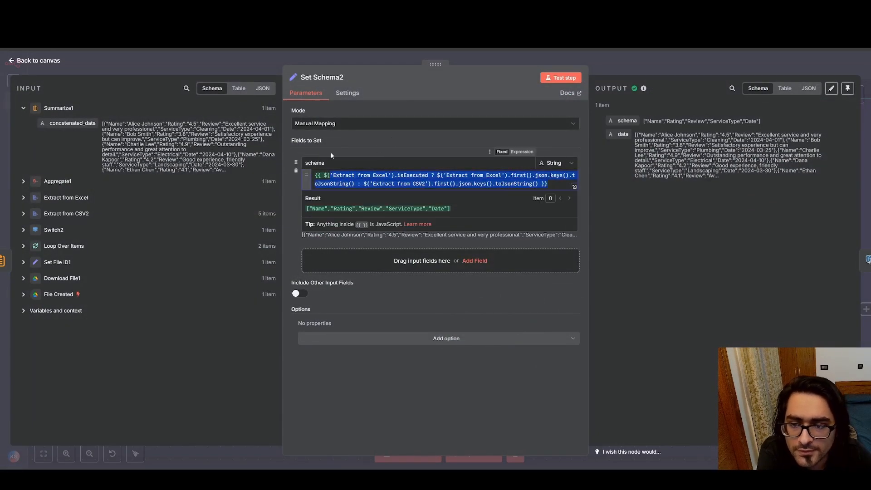
click(360, 143)
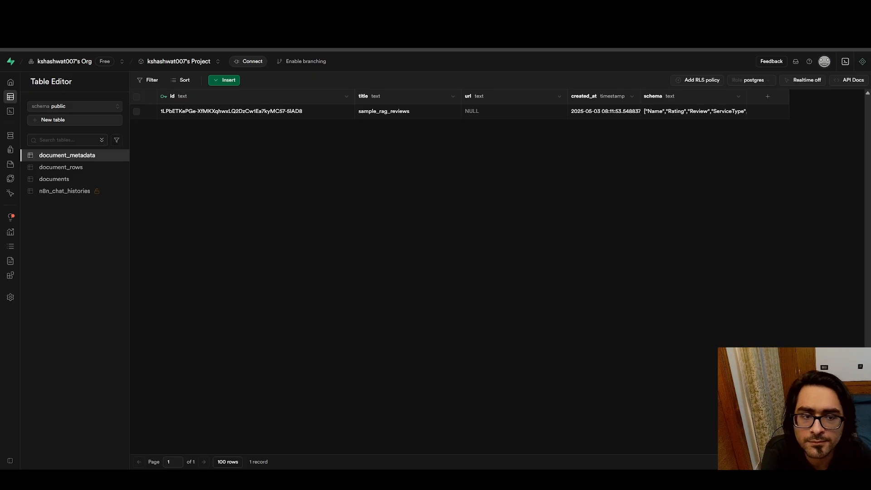
double_click(666, 112)
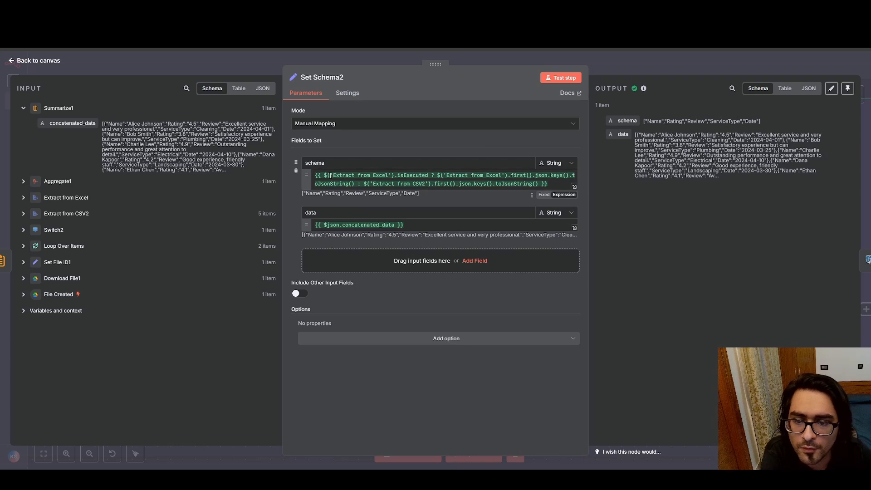
Back in n8n, go through the keys().toJsonString() calls and the ? operator in Set Schema2's schema expression, and return to the canvas
click(537, 175)
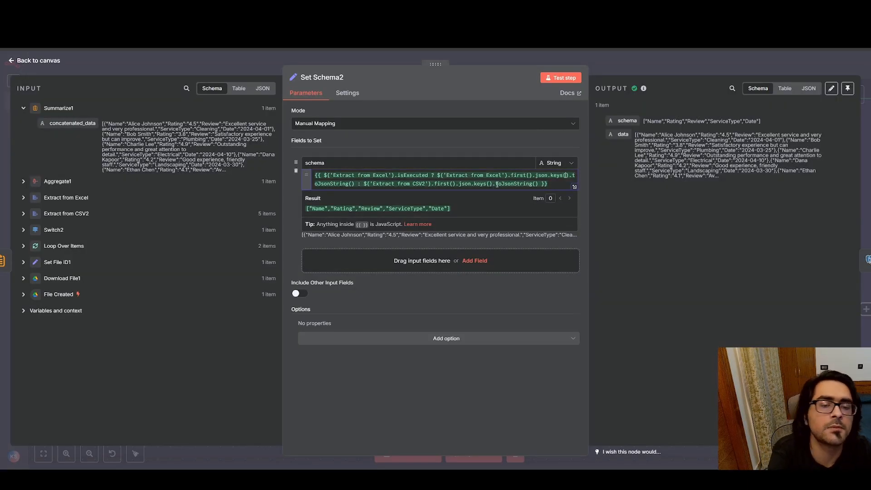
drag(495, 185, 558, 186)
click(432, 184)
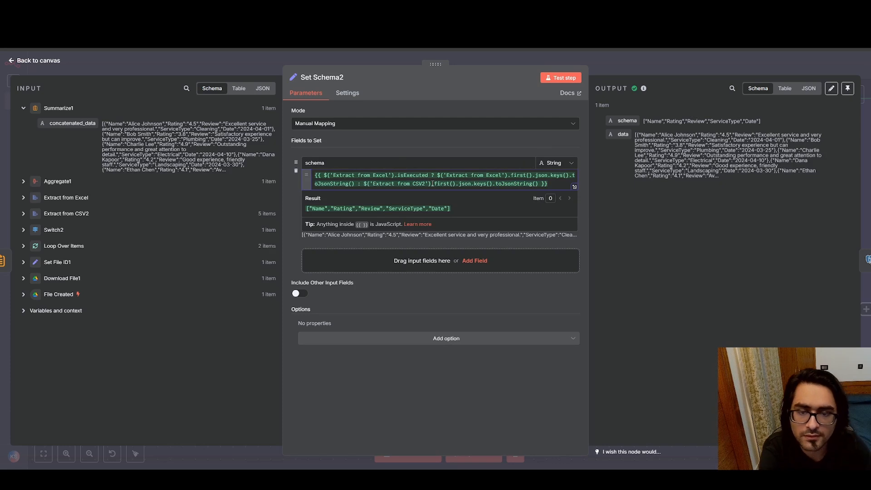
click(432, 175)
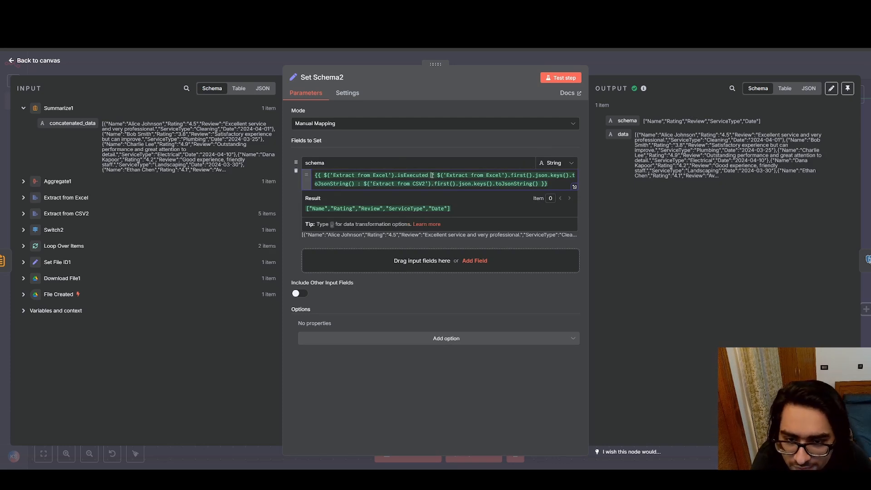
click(434, 175)
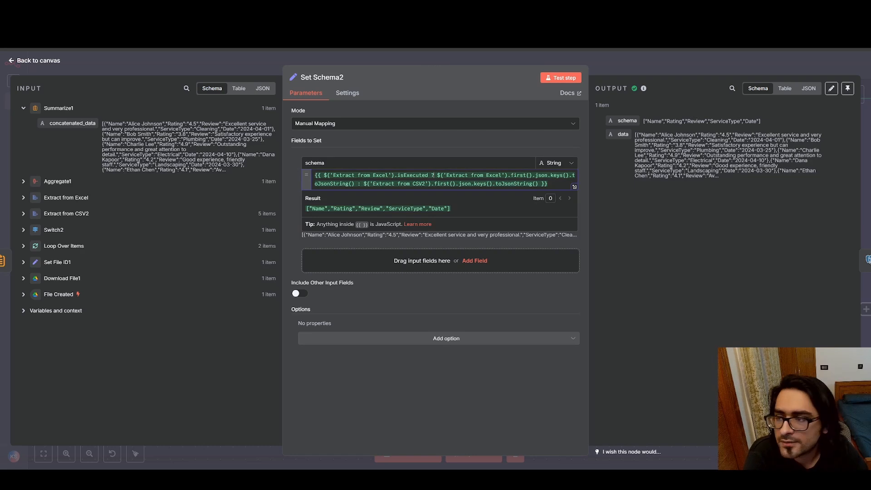
click(10, 59)
scroll(323, 163, up, 1)
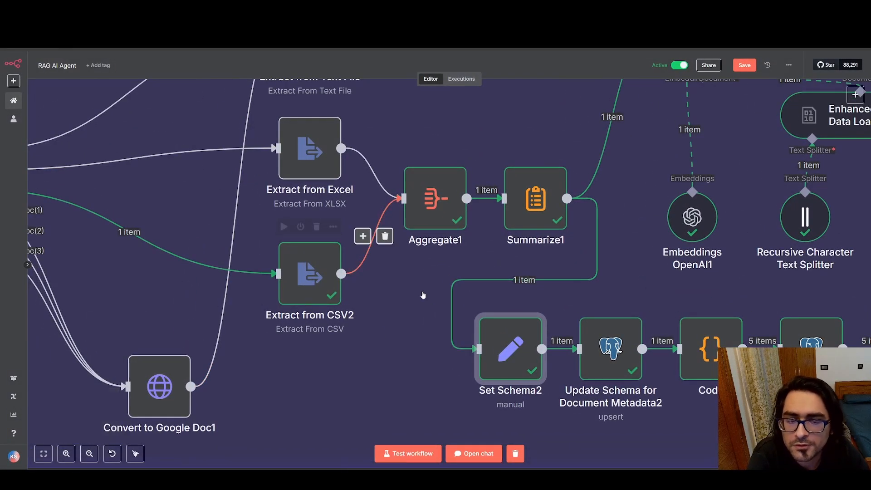
Reopen Set Schema2 and examine the schema expression's Extract from Excel isExecuted condition and its Extract from CSV2 alternative
double_click(510, 341)
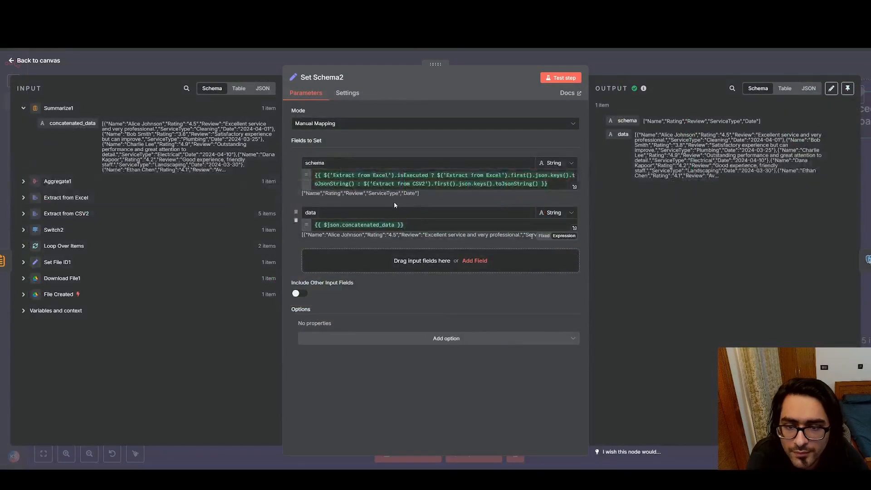
drag(324, 176, 428, 175)
click(495, 175)
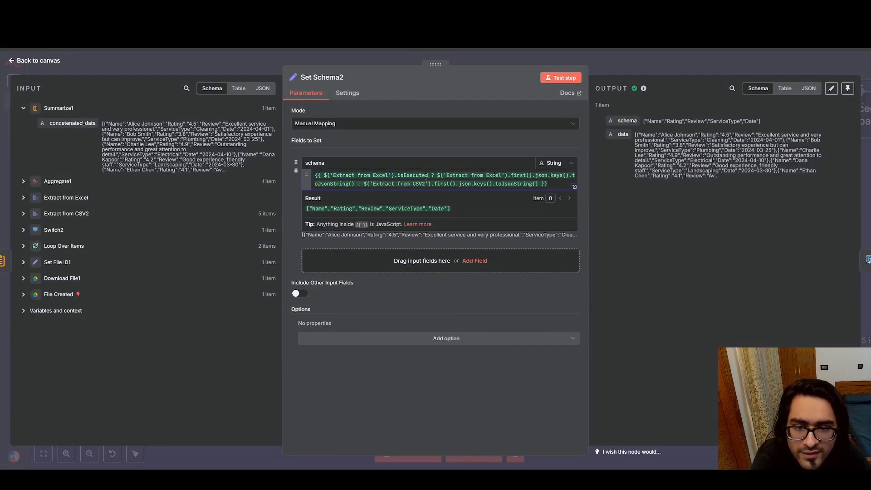
drag(362, 184, 494, 184)
click(394, 185)
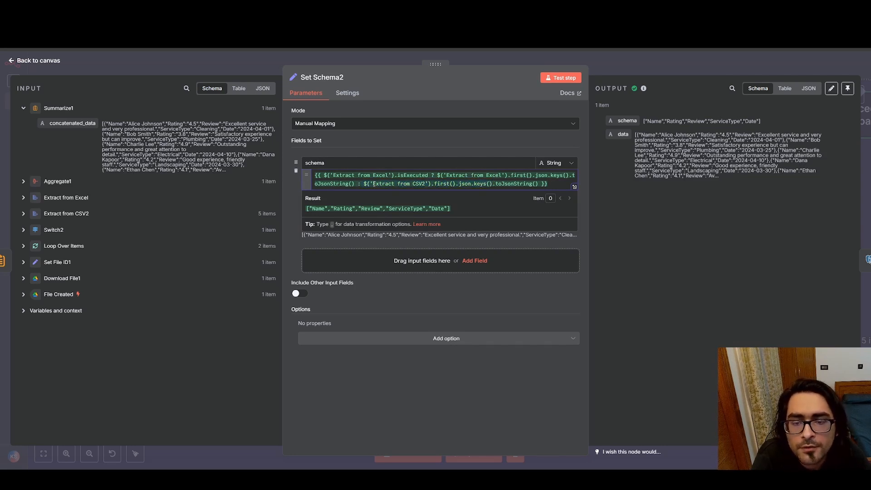
drag(374, 185, 531, 183)
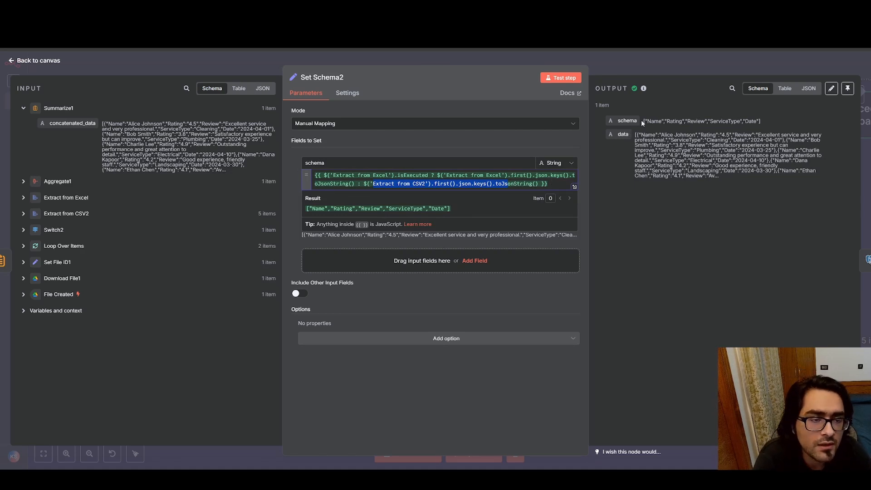
Examine the schema value in Set Schema2's output, and check the concatenated_data output of the Summarize1 node
drag(642, 120, 761, 123)
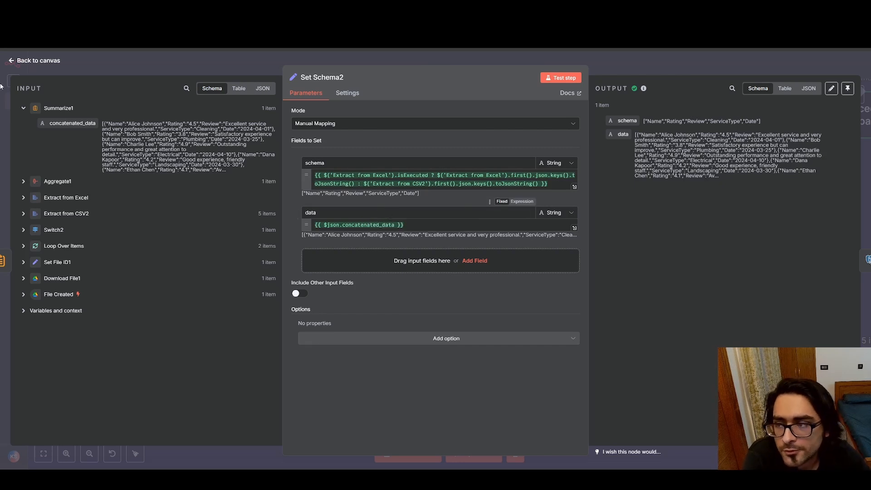
click(11, 61)
double_click(534, 194)
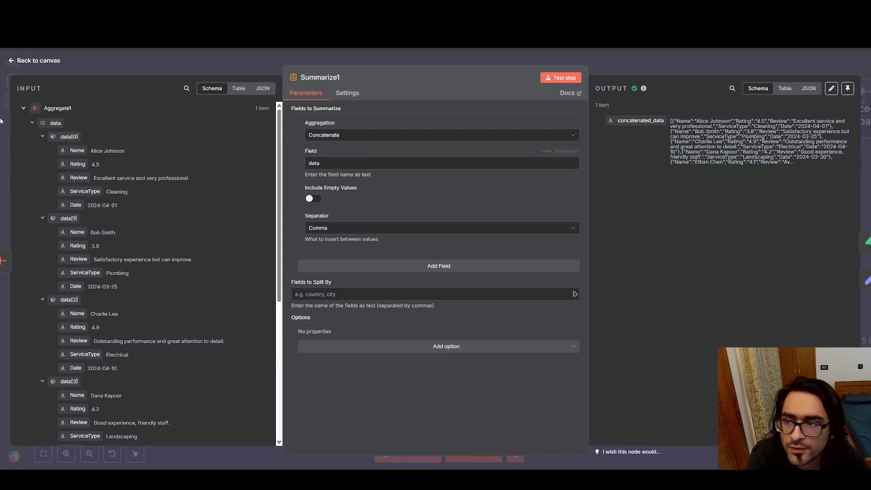
click(15, 64)
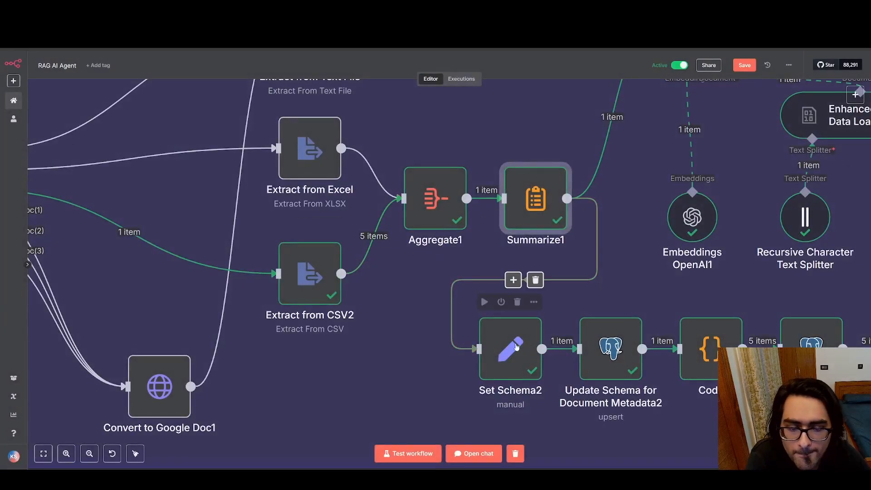
Reopen Set Schema2, examine the data field's $json.concatenated_data expression, and return to the canvas
double_click(517, 353)
drag(403, 225, 330, 222)
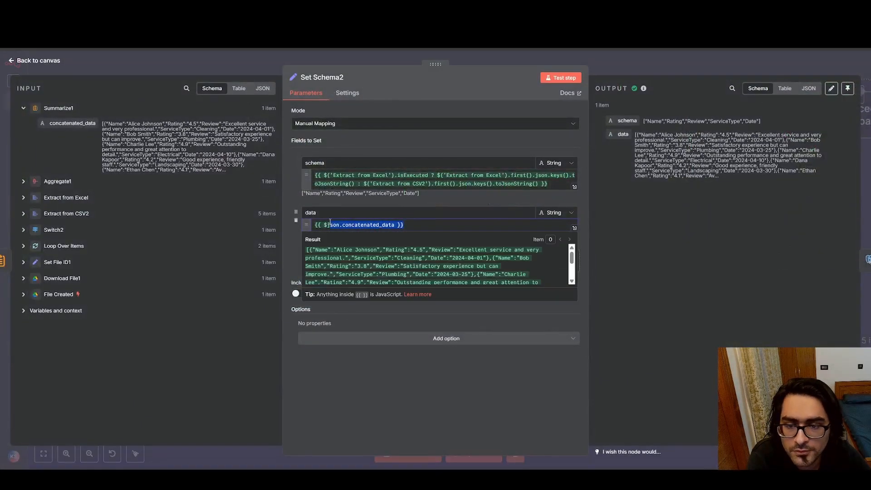
click(445, 410)
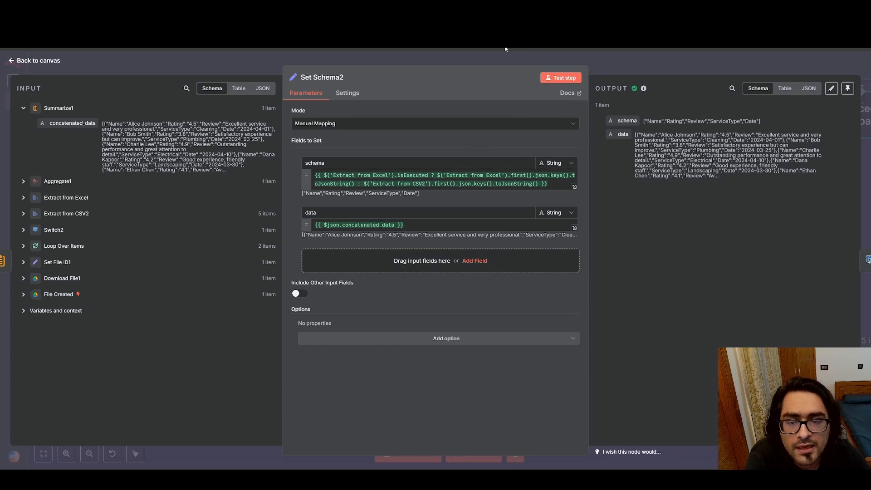
click(13, 63)
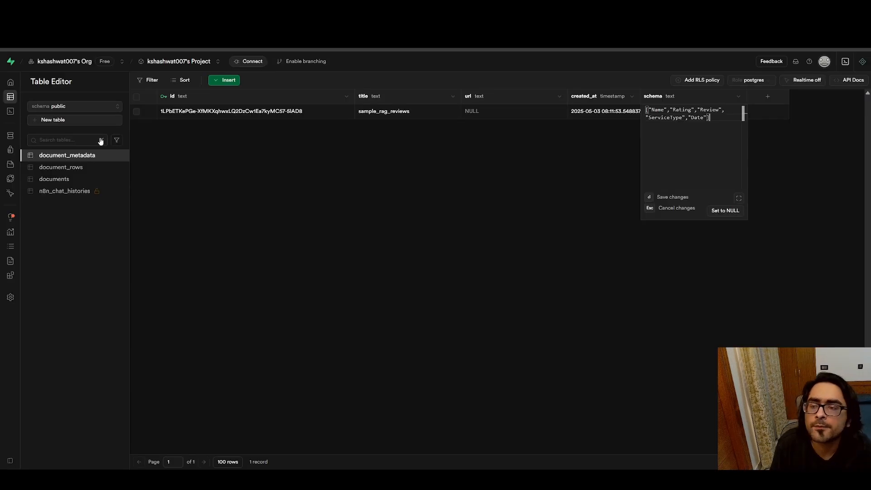
click(614, 169)
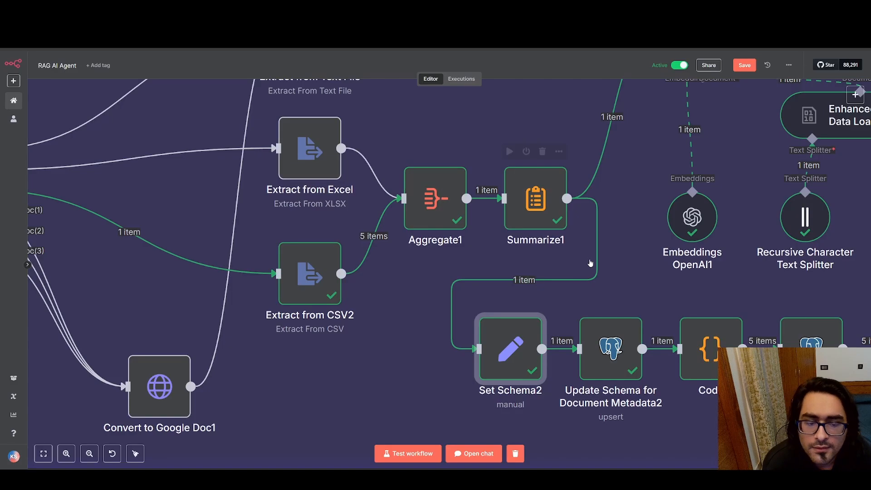
Open Update Schema for Document Metadata2, examine its column matching and values to send, and compare them with the document_metadata table in Supabase
double_click(610, 347)
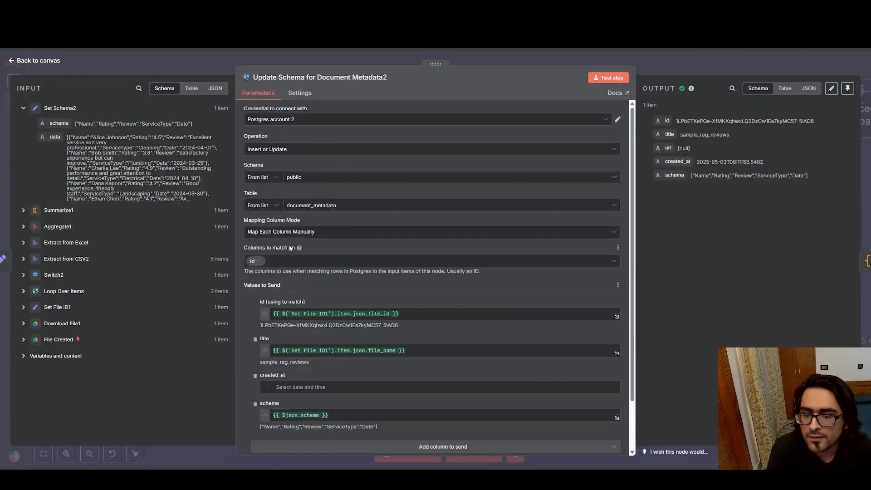
scroll(350, 246, down, 3)
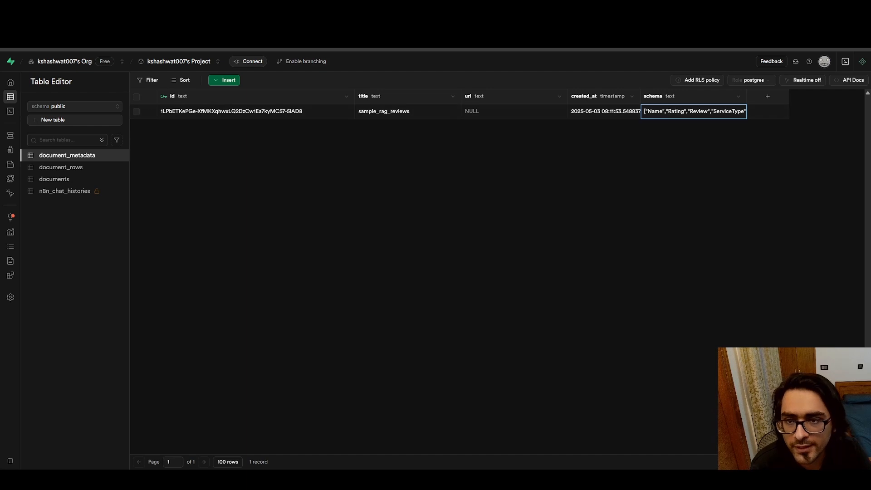
click(433, 8)
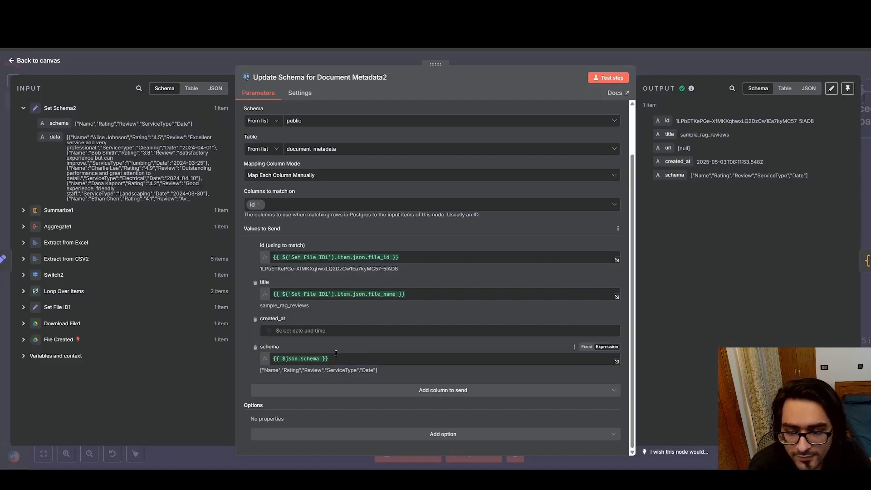
click(422, 8)
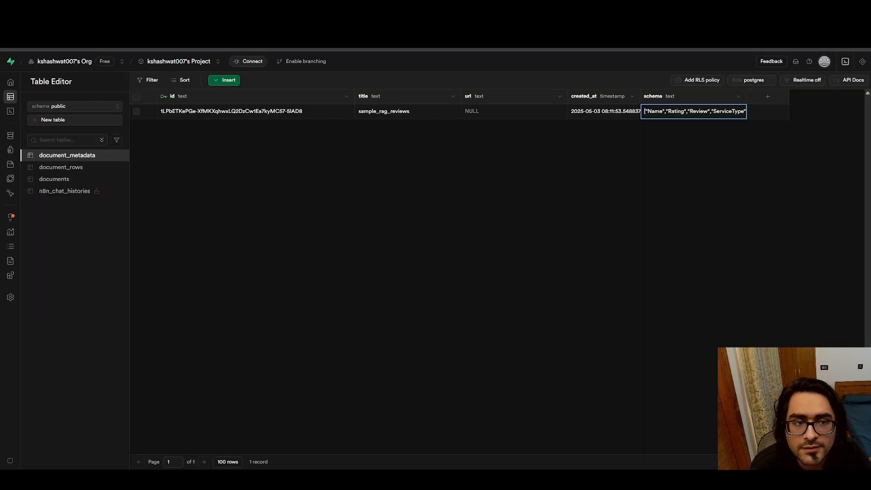
Compare the sample_rag_reviews sheet's column headers with the node's incoming schema value in n8n, and return to the canvas
click(336, 9)
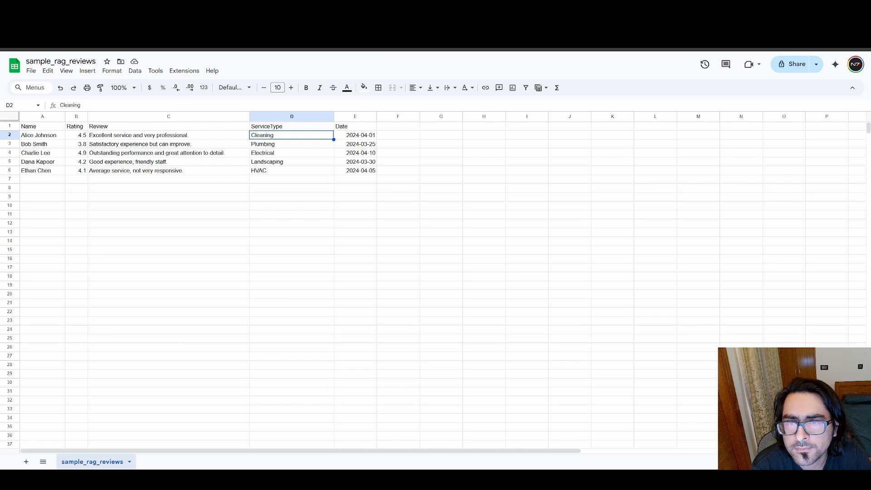
click(433, 8)
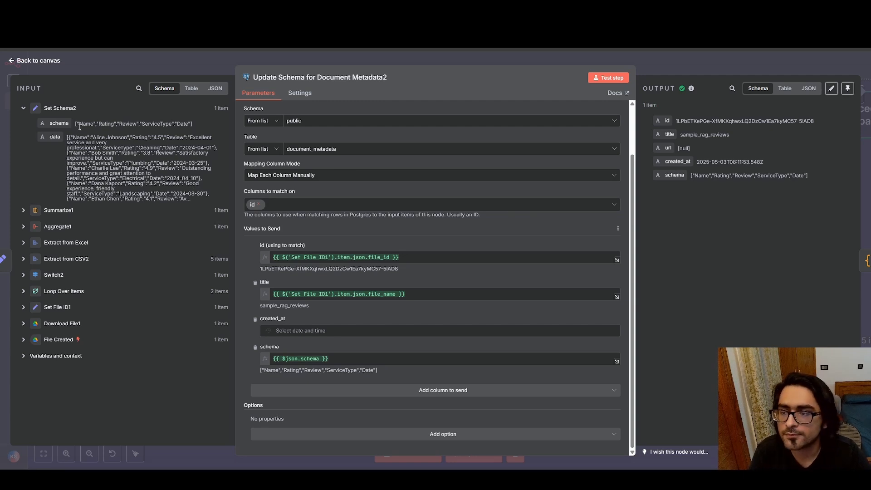
drag(82, 124, 196, 125)
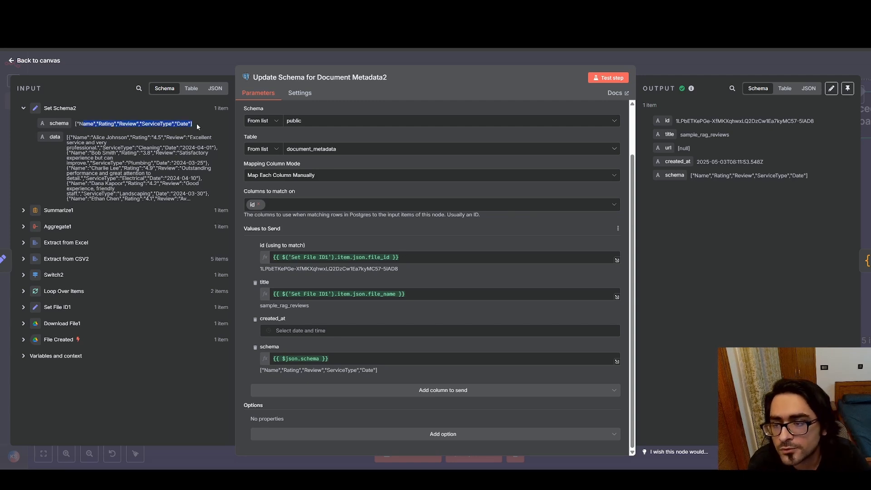
click(196, 125)
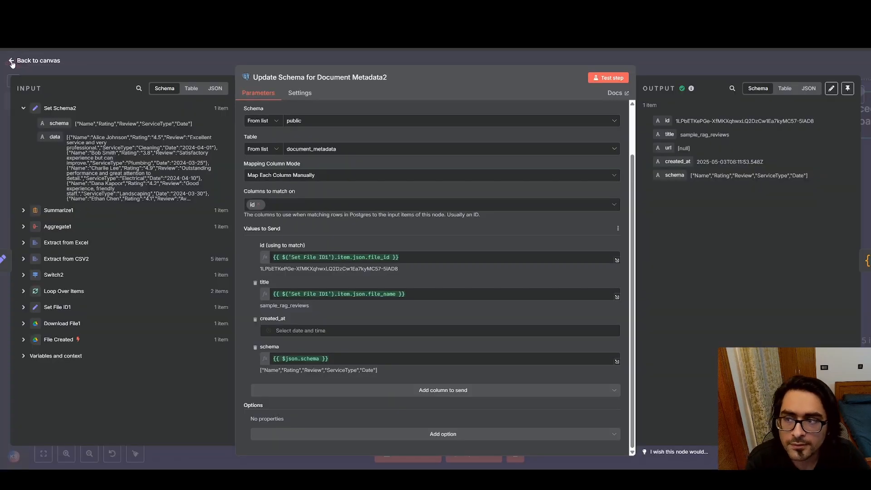
click(15, 60)
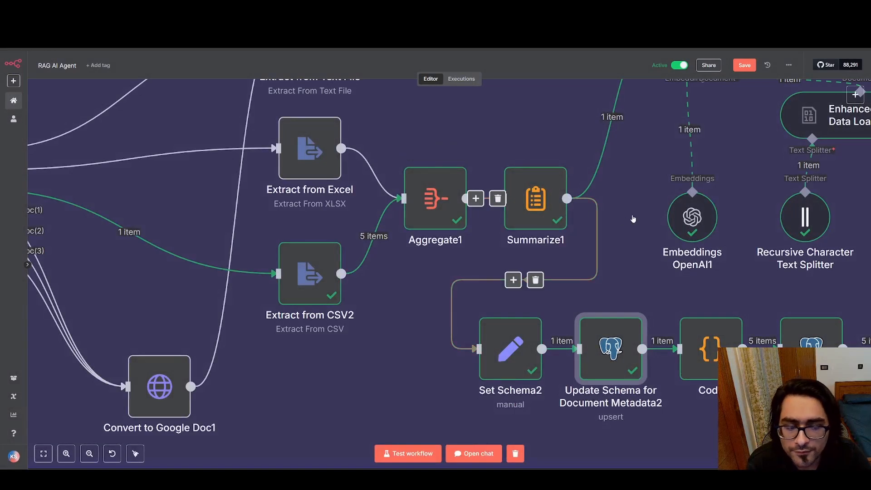
Open the document_rows table in Supabase, switch back to n8n, and briefly open the Code node that prepares its rows
drag(632, 217, 343, 182)
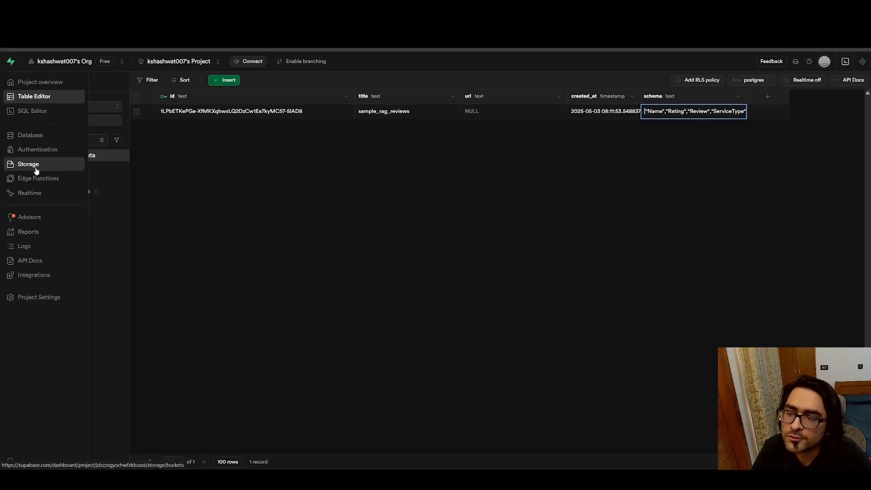
click(99, 167)
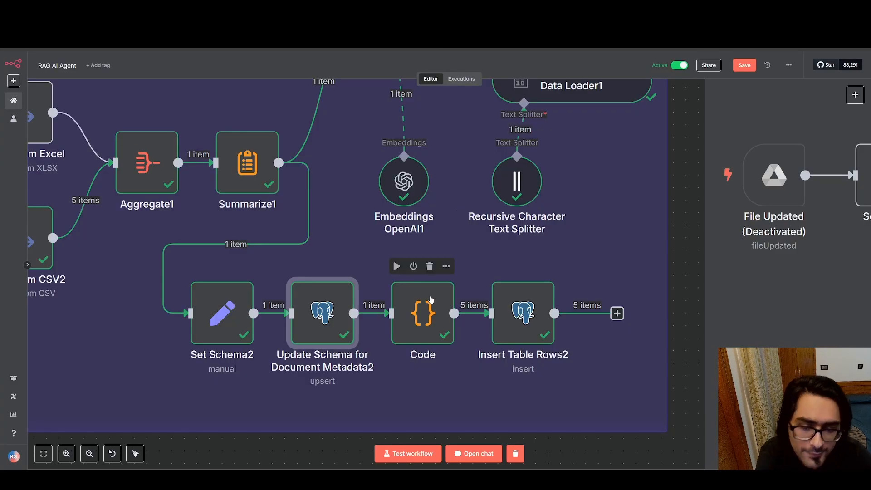
click(428, 300)
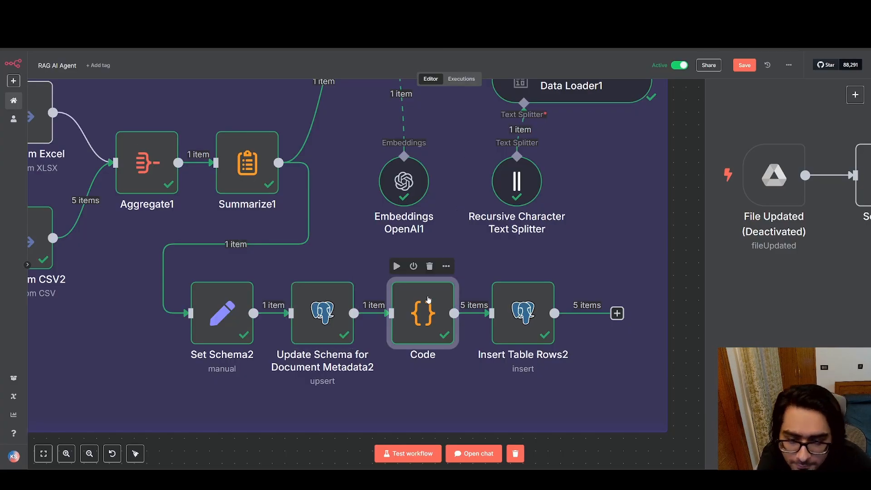
double_click(428, 300)
key(Escape)
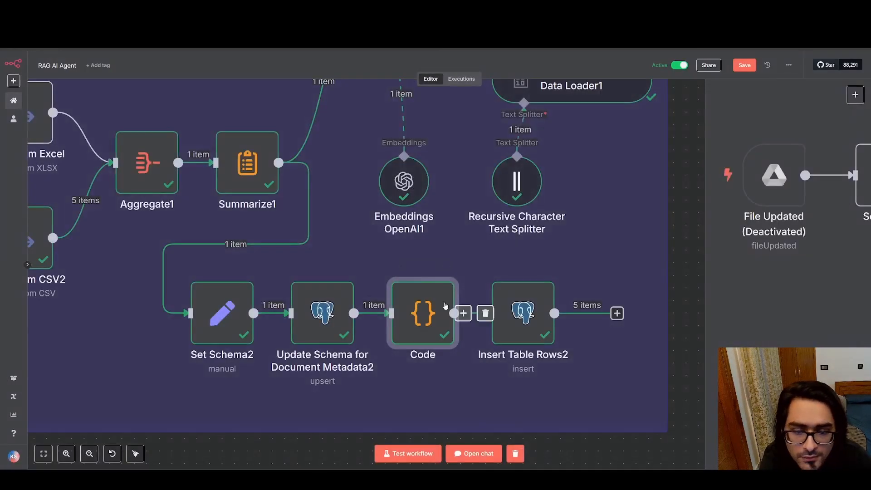
Search the node library for "code" to locate the Code node, and close the library without adding anything
scroll(439, 372, down, 3)
right_click(398, 209)
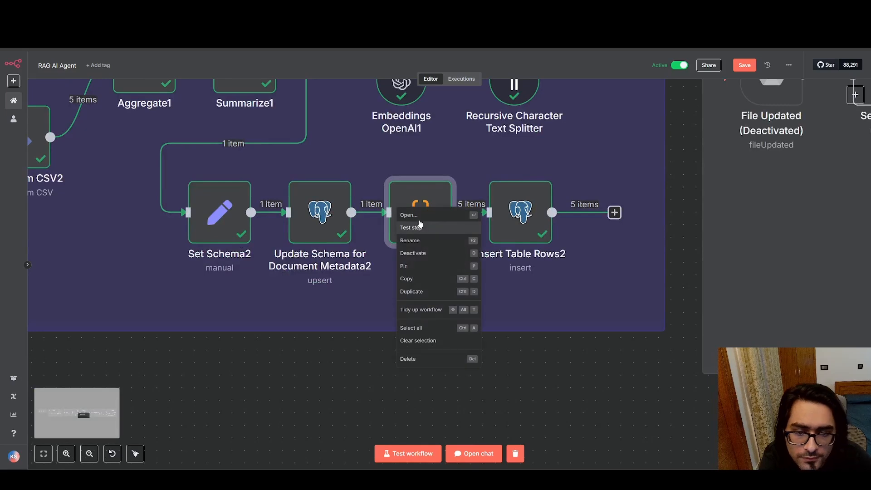
right_click(344, 355)
click(363, 366)
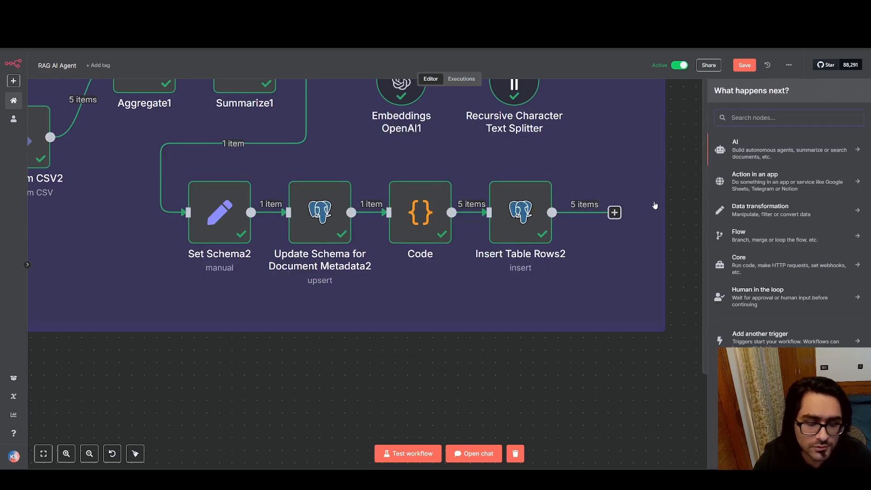
text(code)
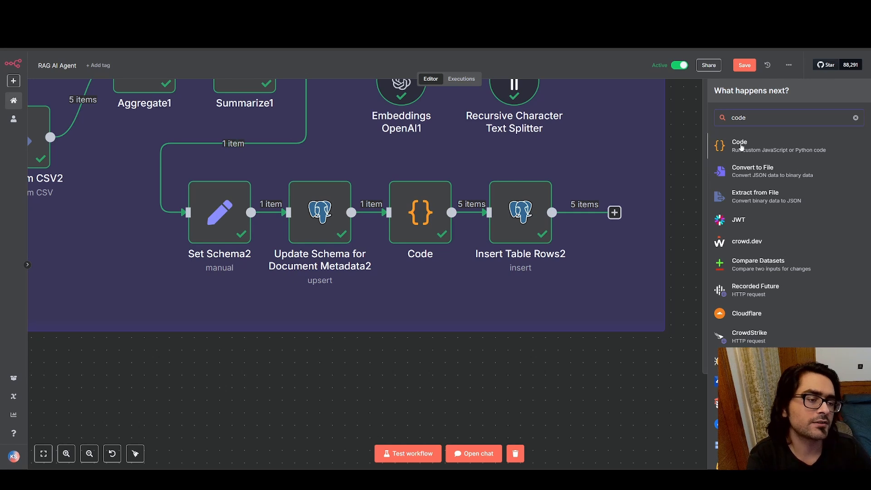
click(562, 398)
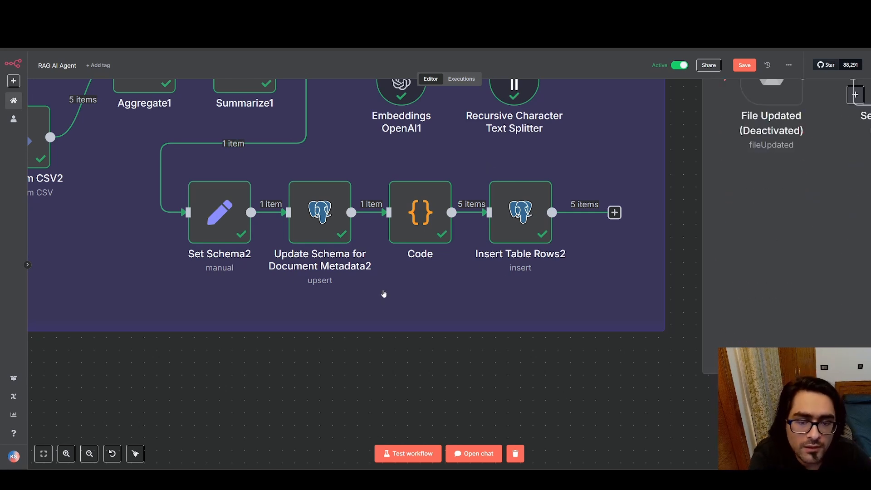
Open the Code node, and examine its full JavaScript and the available language options
double_click(429, 219)
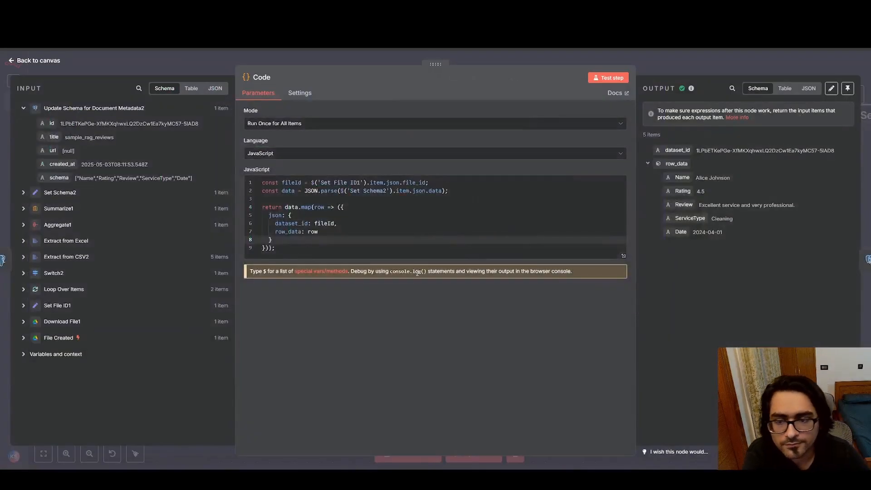
drag(295, 256, 260, 182)
click(367, 224)
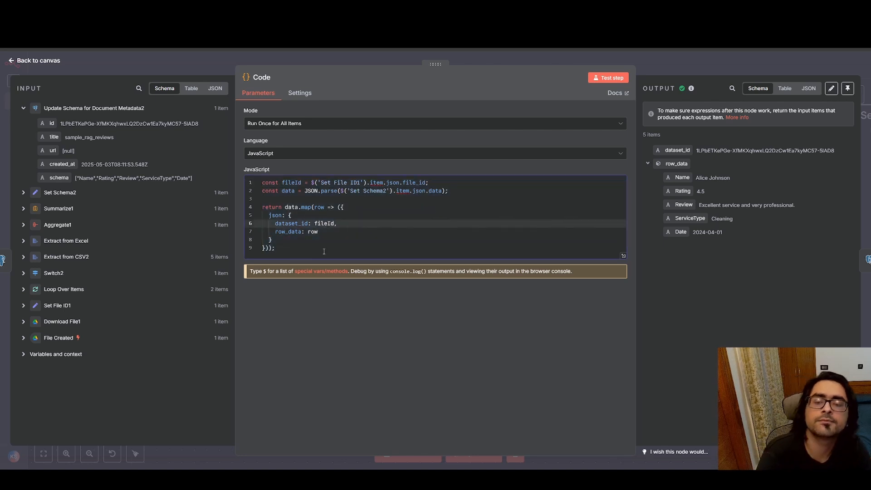
drag(324, 252, 262, 182)
click(329, 157)
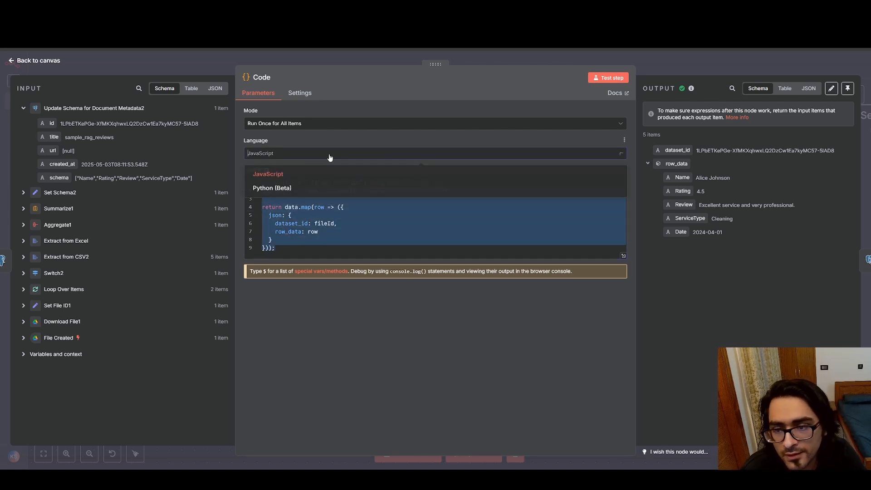
click(342, 316)
Go through the dataset_id: fileId and row_data: row lines of the code, referring to the rows of the sample_rag_reviews sheet
click(376, 227)
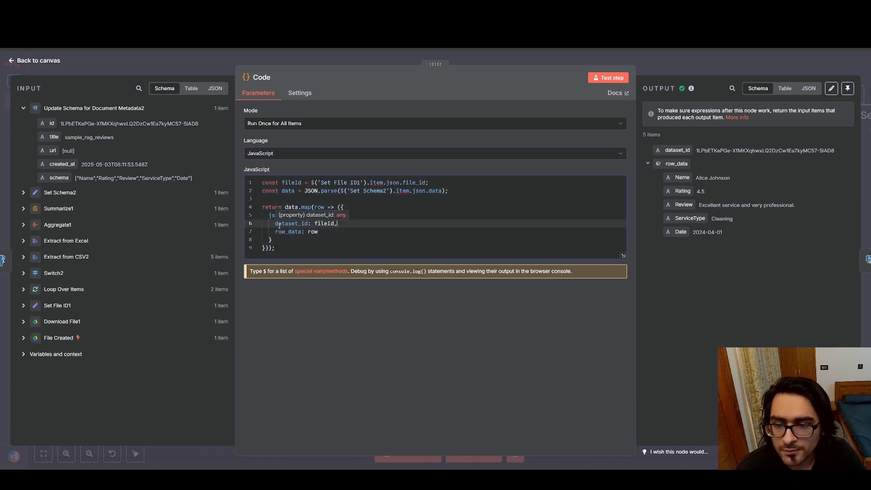
drag(314, 223, 334, 223)
click(334, 223)
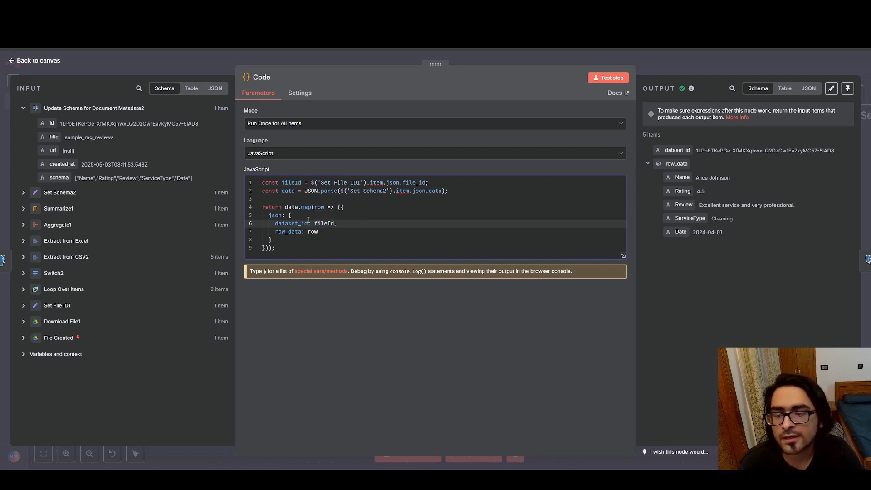
drag(275, 223, 312, 223)
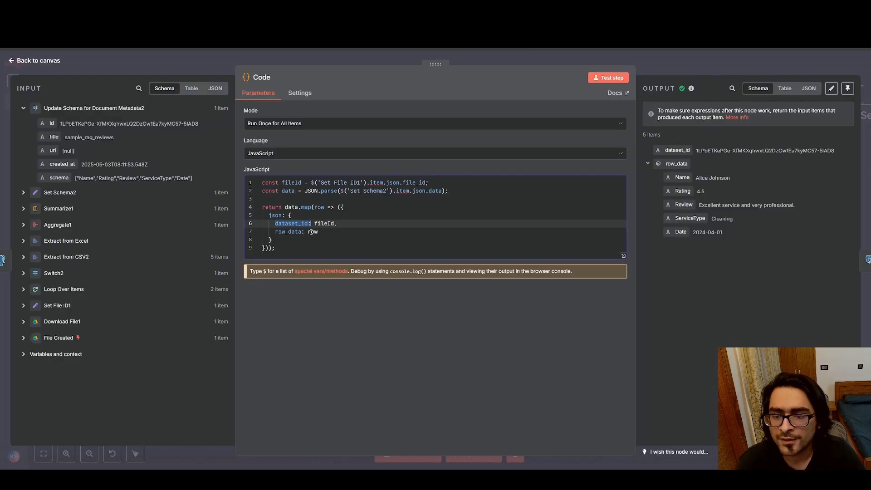
click(314, 240)
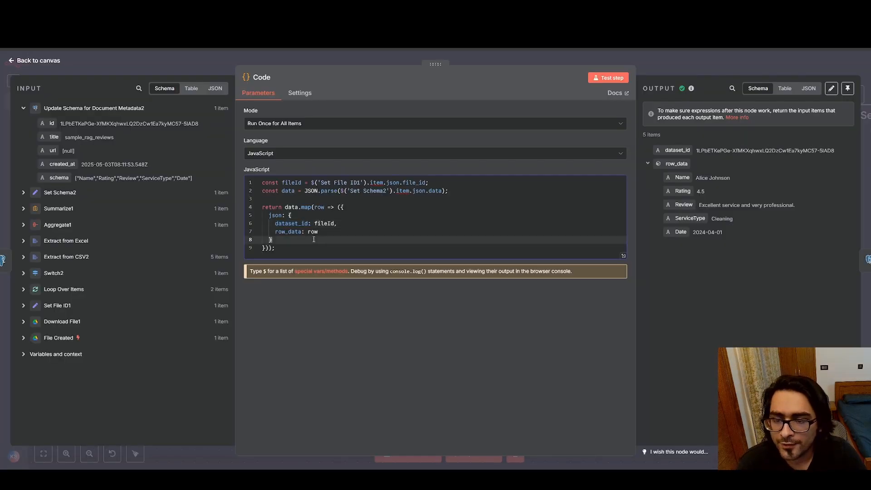
double_click(287, 232)
click(298, 232)
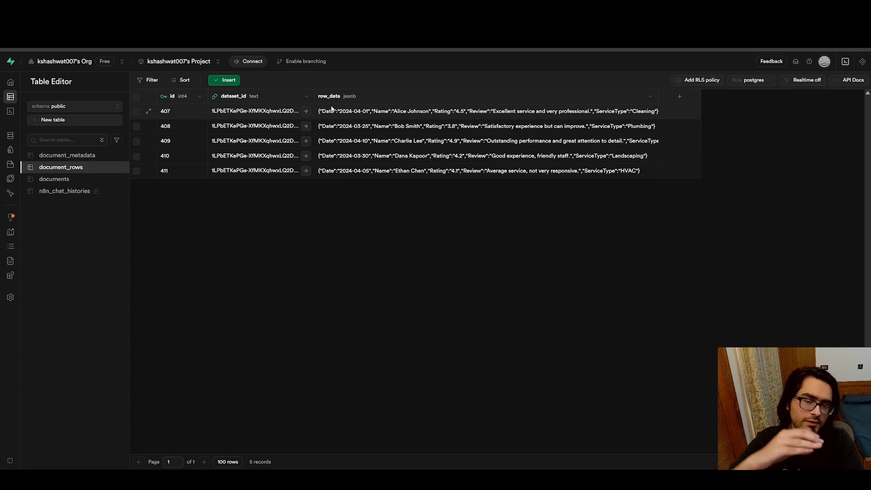
In Supabase, examine the row_data cells of the first two records in document_rows
click(344, 114)
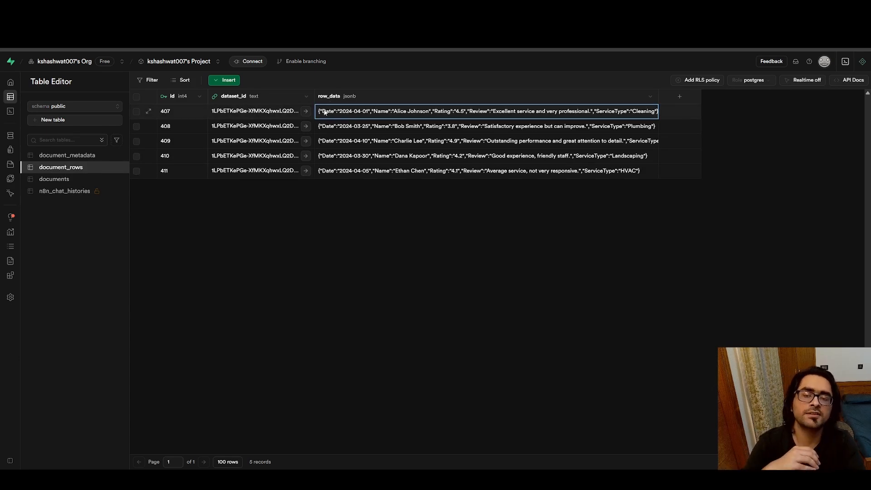
double_click(324, 112)
click(375, 252)
double_click(368, 129)
click(345, 254)
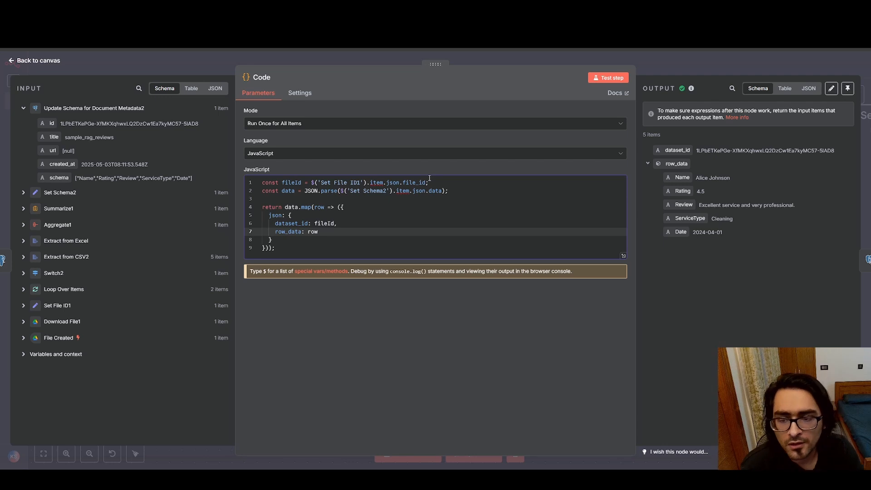
Back in n8n, recheck the Code node's JavaScript and show its output as JSON
drag(307, 252, 317, 182)
click(320, 223)
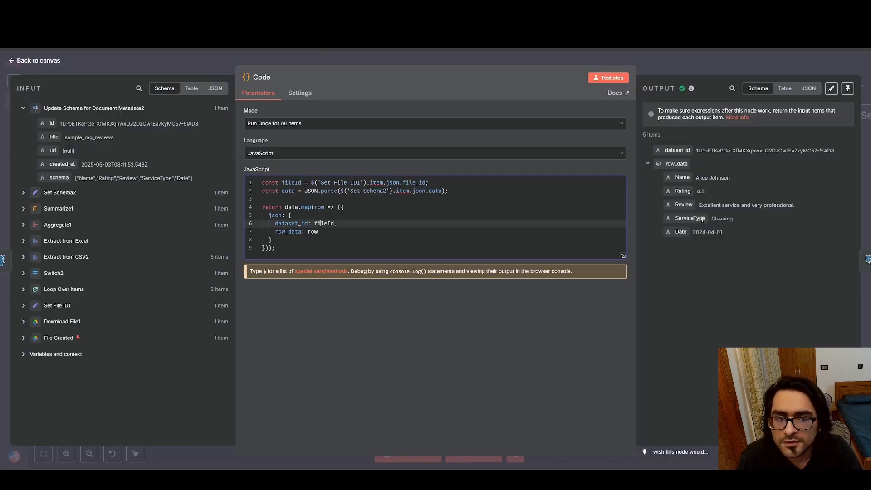
click(809, 88)
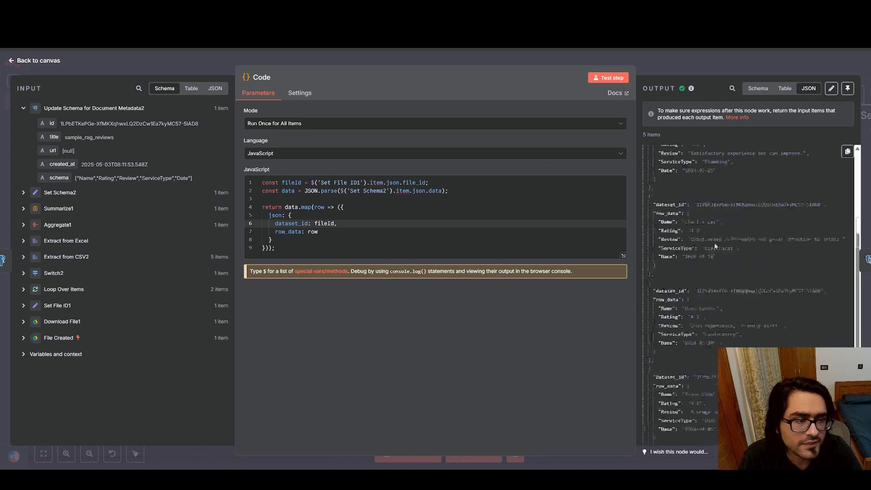
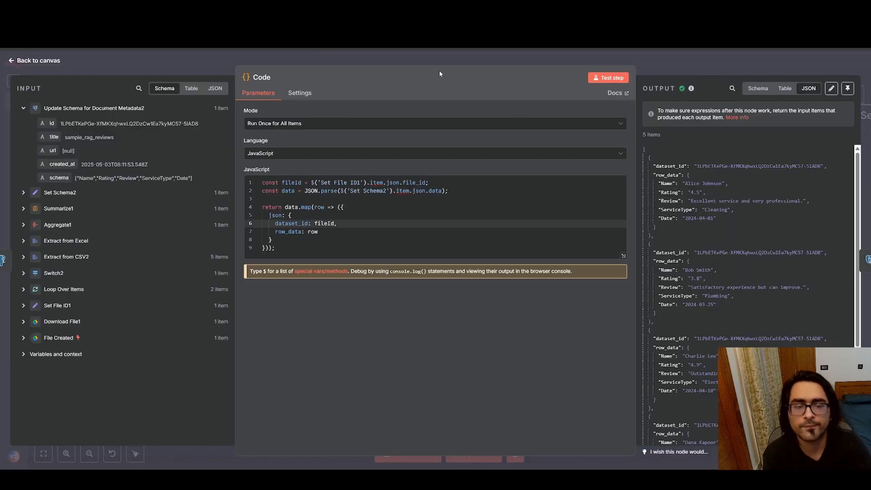
Go through the items in the Code node's JSON output, and return to the workflow canvas
scroll(714, 218, up, 3)
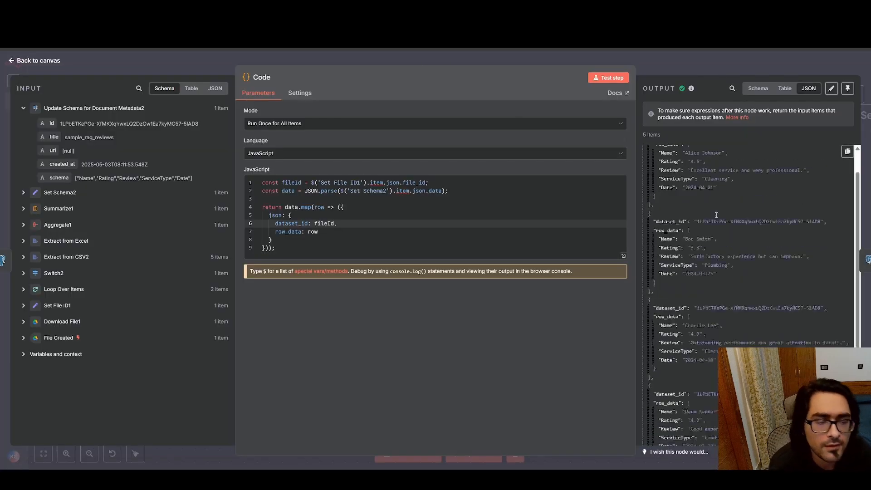
scroll(713, 217, down, 3)
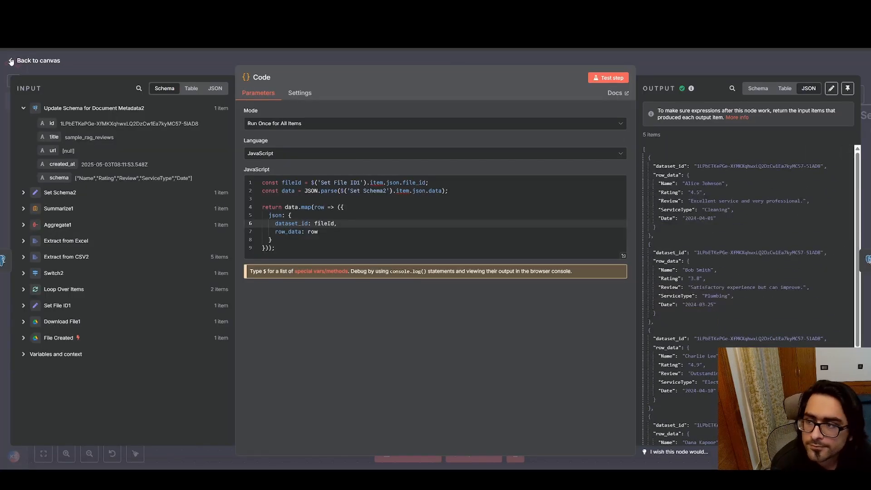
click(36, 60)
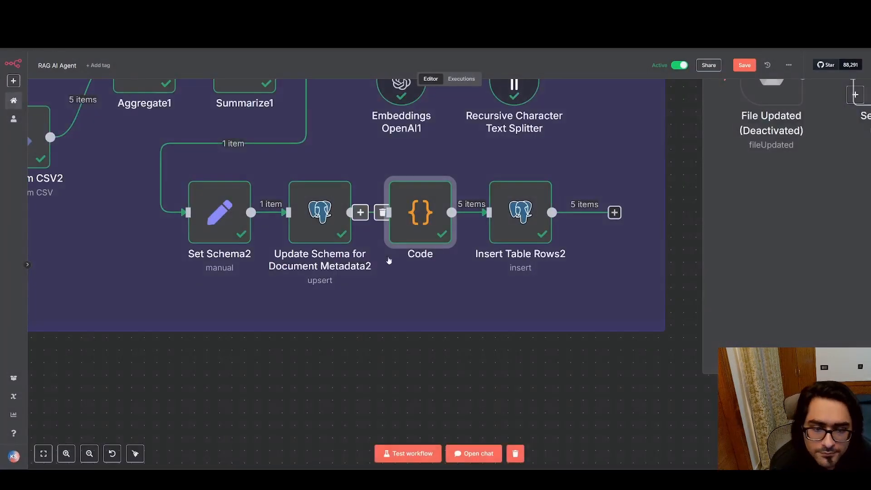
Open the Insert Table Rows2 node, and examine its Insert operation settings, input and JSON output
double_click(518, 221)
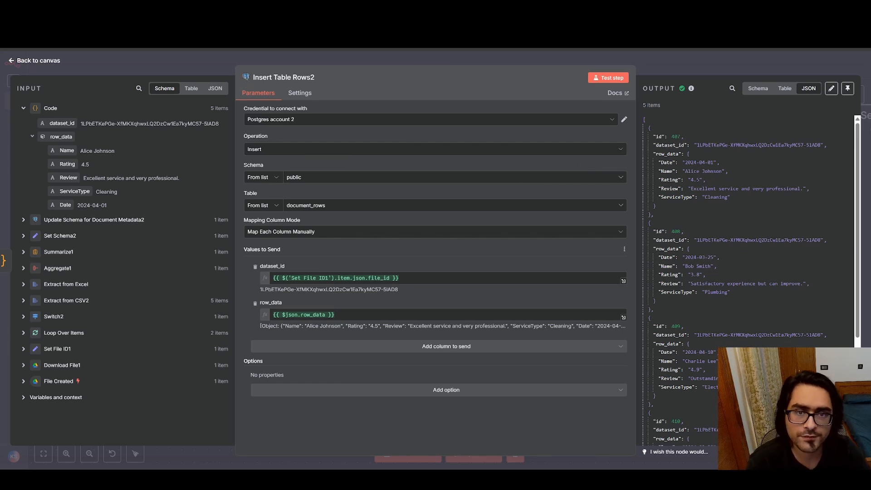
click(317, 8)
click(227, 8)
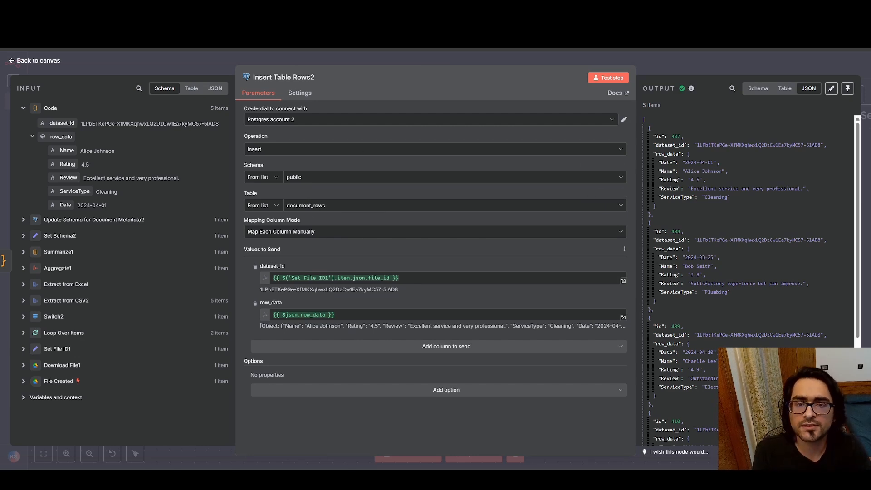
click(318, 9)
click(204, 8)
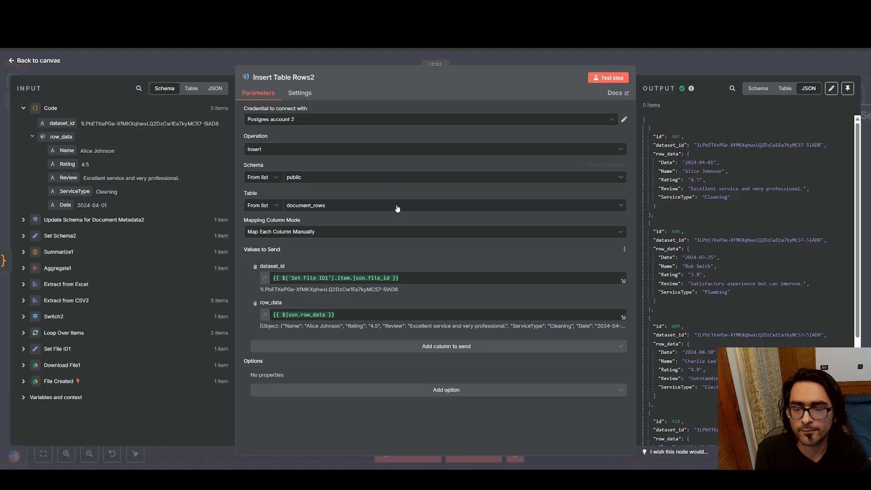
Check the available tables and column mapping modes of Insert Table Rows2, keeping document_rows and Map Each Column Manually
click(399, 207)
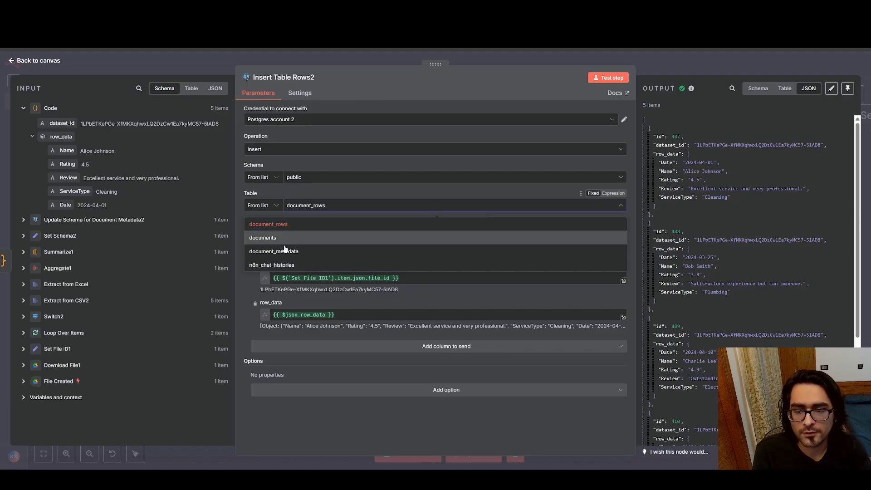
click(368, 192)
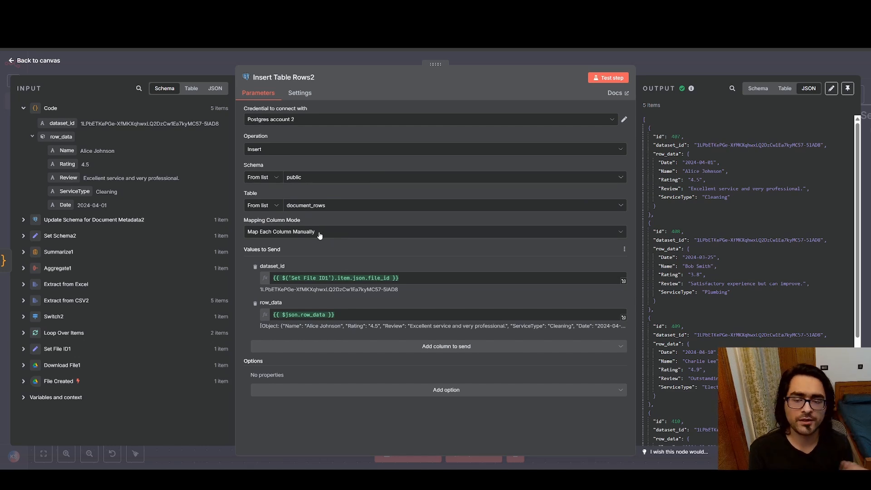
click(430, 234)
click(437, 215)
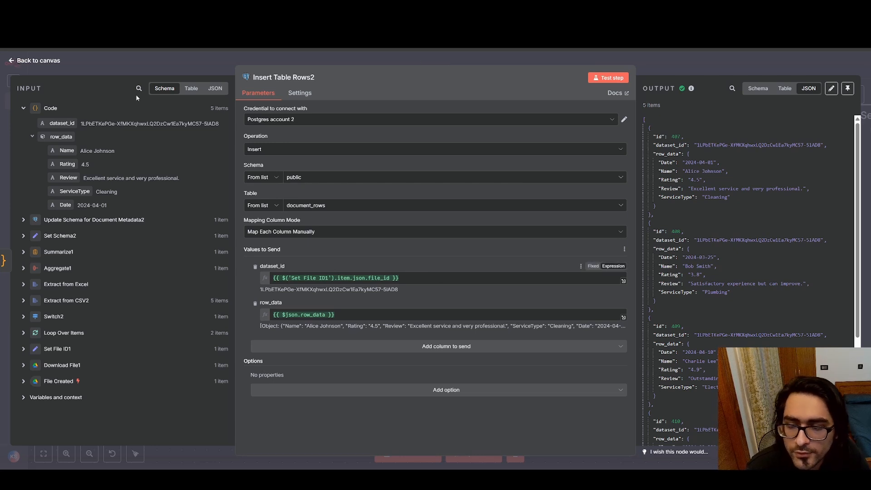
Look over the flow on the canvas, and recheck the dataset_id and row_data values in Insert Table Rows2
click(14, 62)
scroll(172, 164, left, 20)
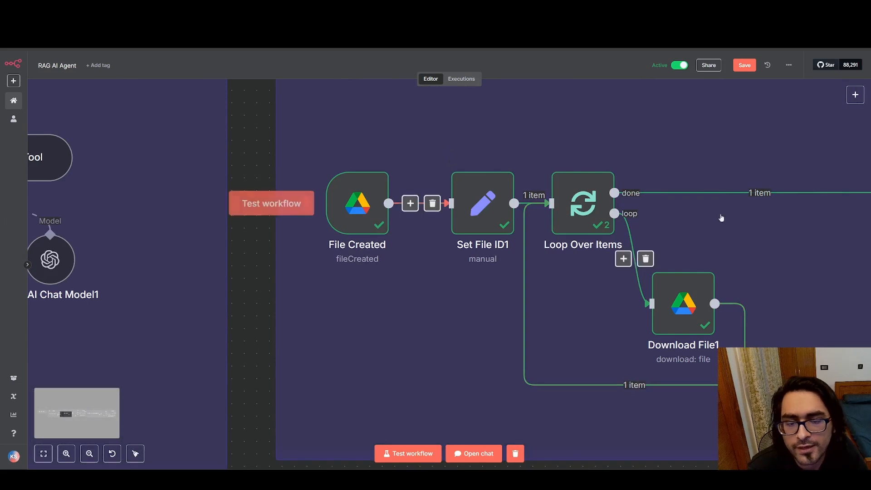
scroll(720, 218, right, 20)
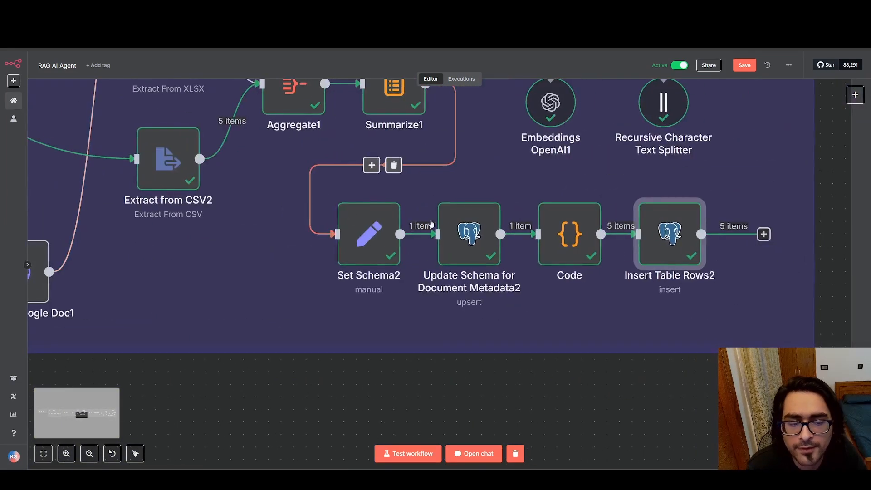
double_click(669, 234)
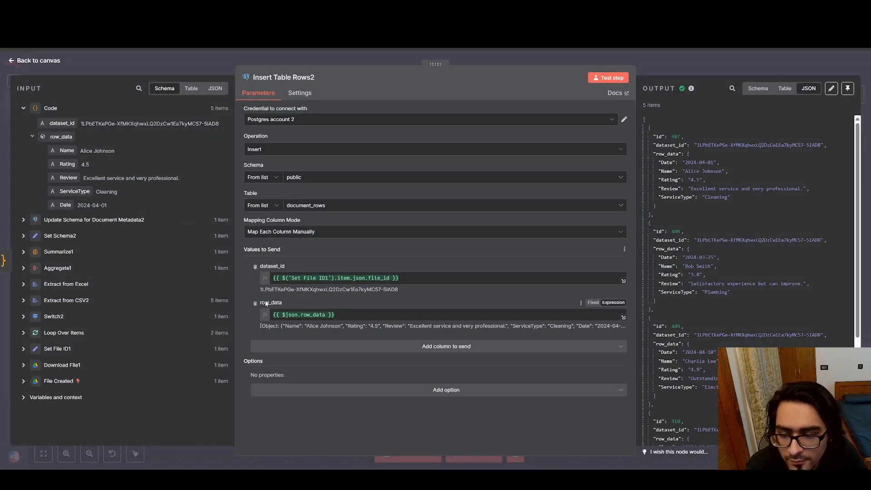
click(13, 60)
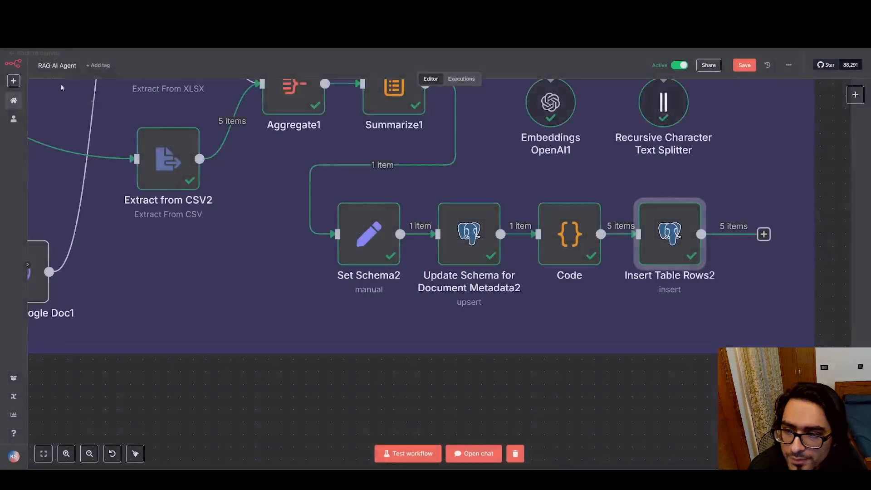
Reopen the Code node to check its row_data line, and return to the canvas
double_click(570, 230)
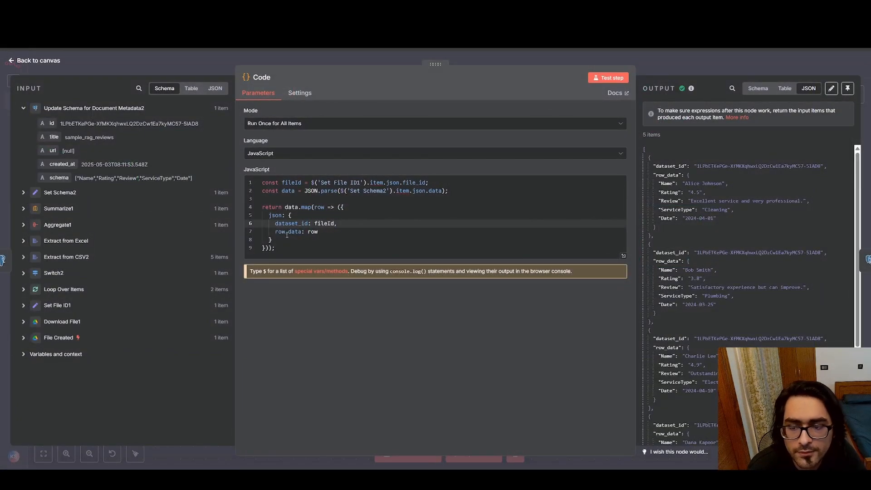
click(287, 234)
click(14, 60)
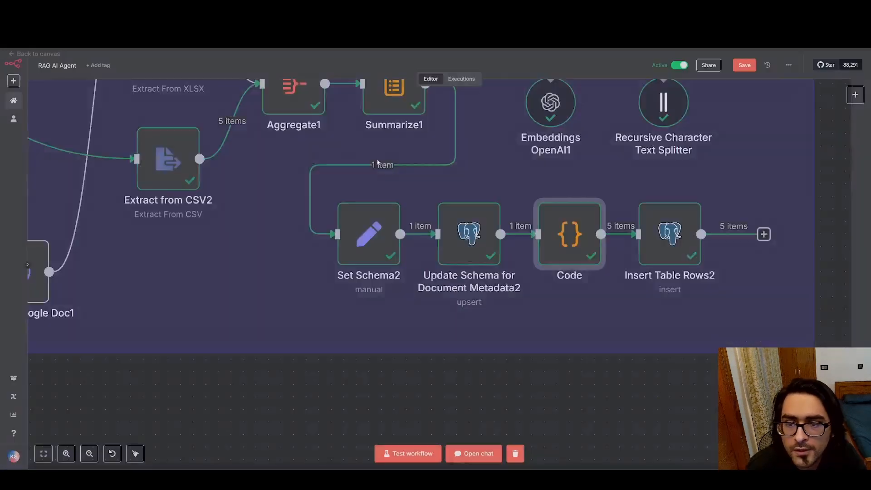
mouse_move(656, 233)
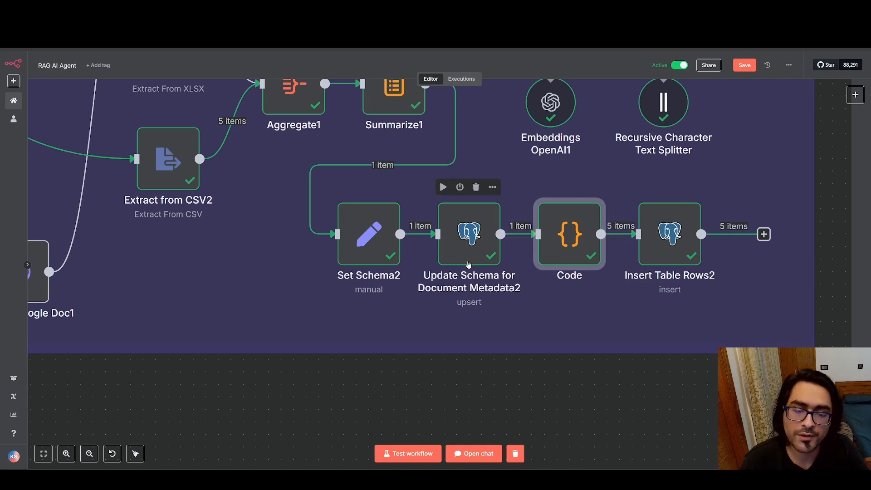
In Supabase, open the documents table, and examine the full text in the record's content cell
click(90, 9)
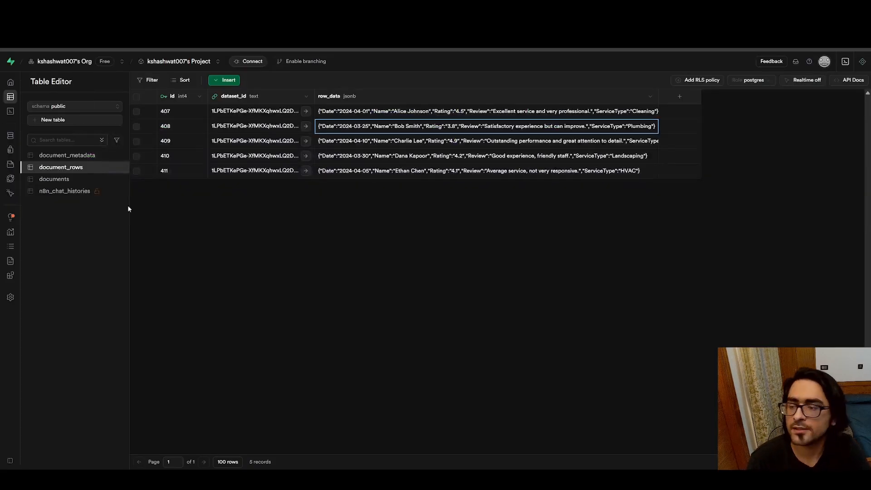
click(66, 180)
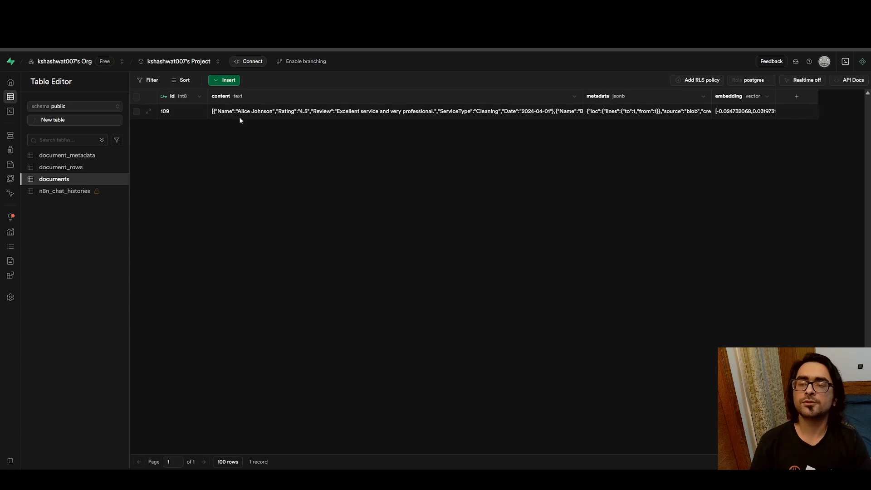
click(234, 113)
click(298, 103)
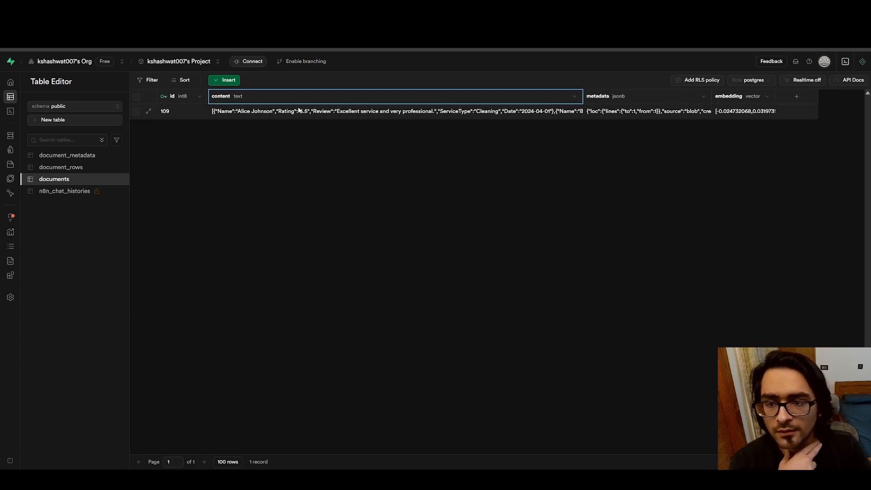
double_click(298, 112)
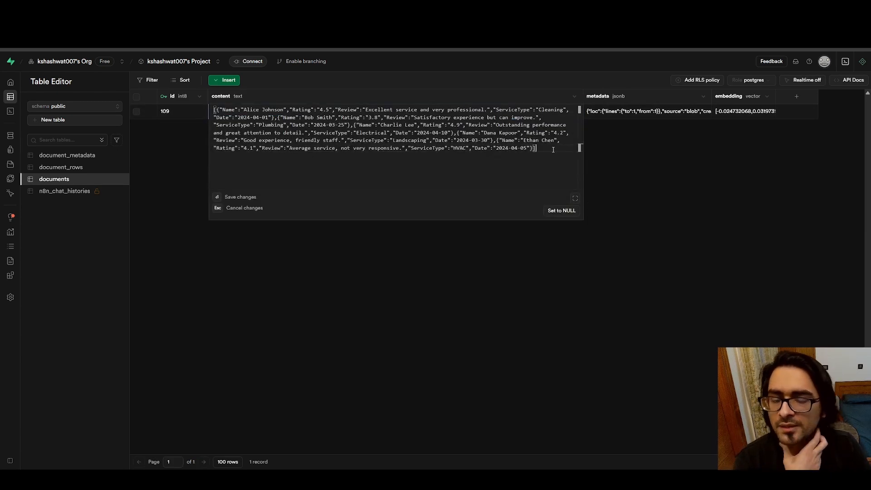
drag(536, 148, 223, 117)
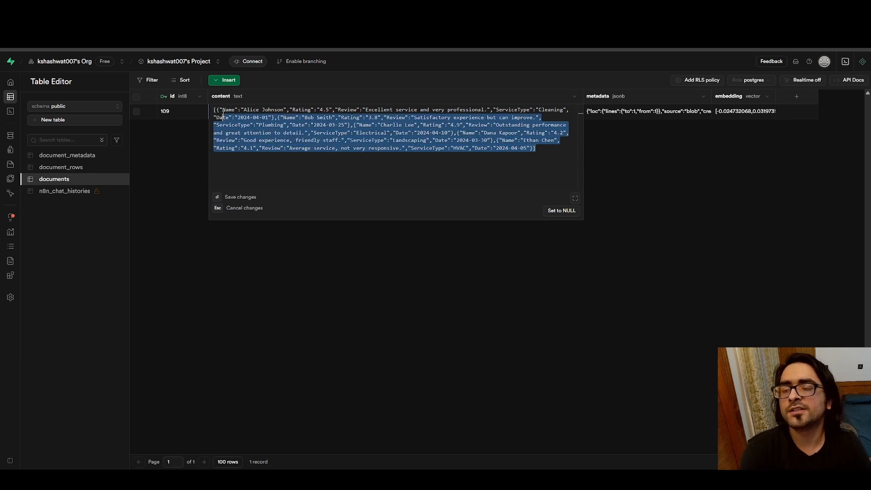
Read through the record's metadata cell in the documents table, from source and creator to file_extension, and close it unchanged
click(661, 111)
double_click(661, 111)
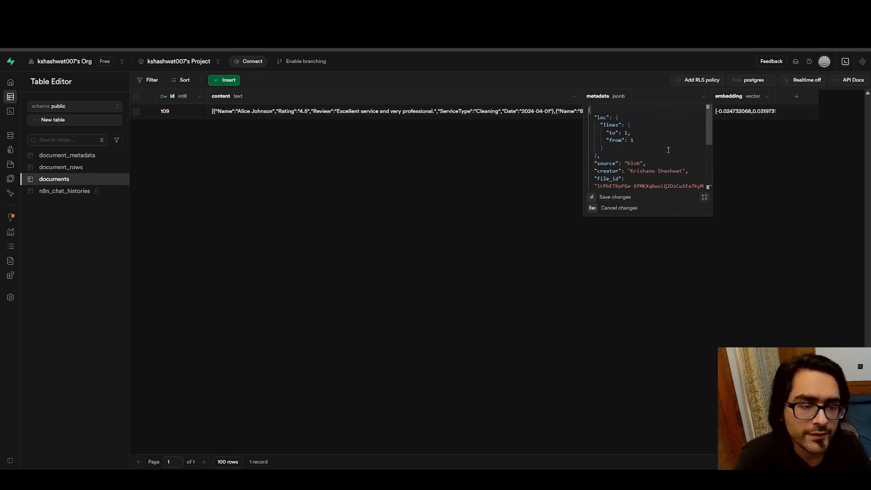
scroll(668, 149, down, 1)
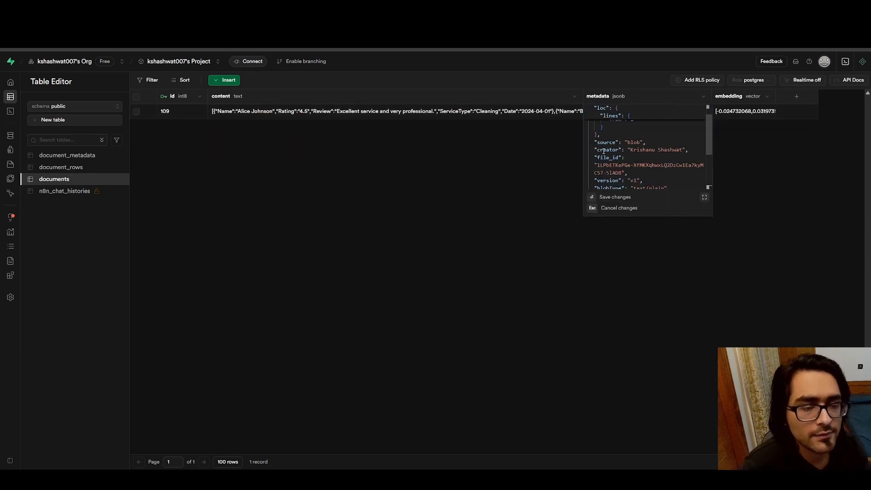
drag(595, 151, 680, 153)
scroll(610, 142, down, 1)
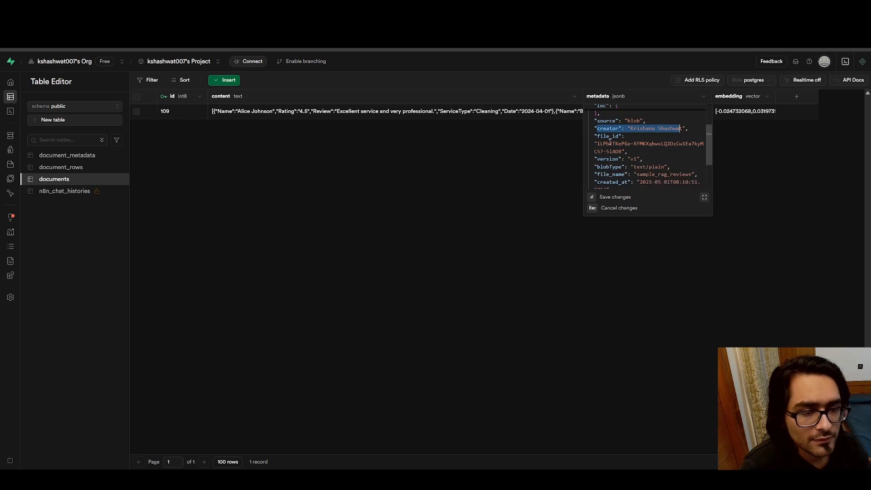
scroll(603, 145, down, 1)
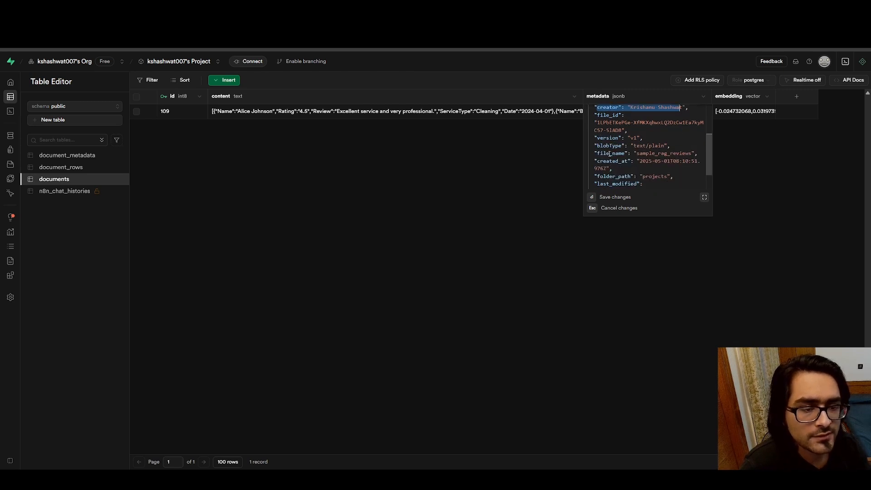
scroll(609, 154, down, 1)
scroll(635, 161, down, 1)
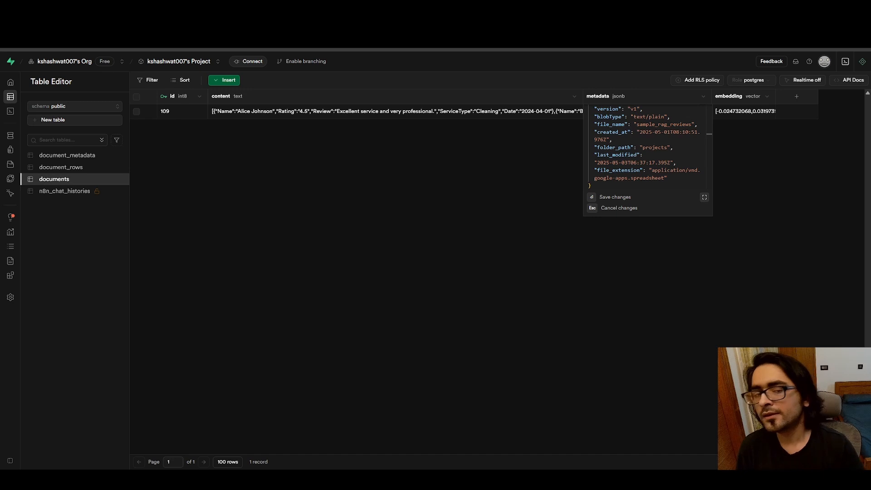
scroll(635, 152, up, 1)
scroll(635, 153, down, 1)
scroll(634, 152, up, 3)
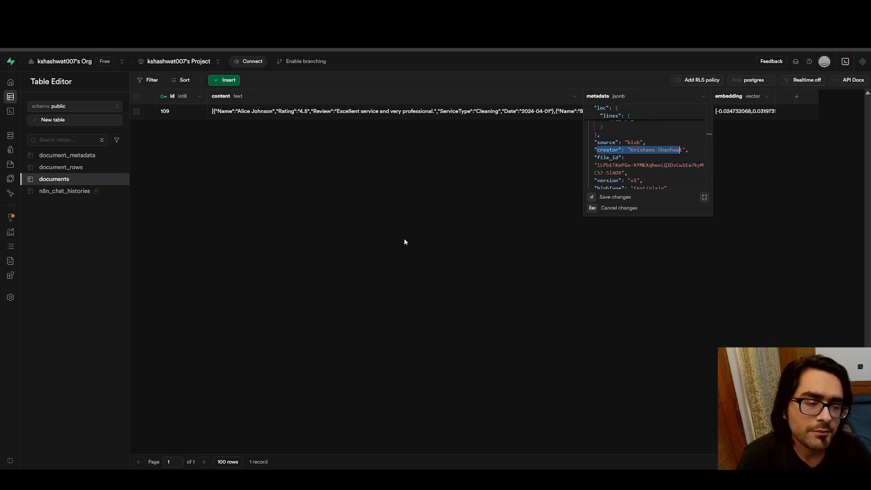
click(405, 242)
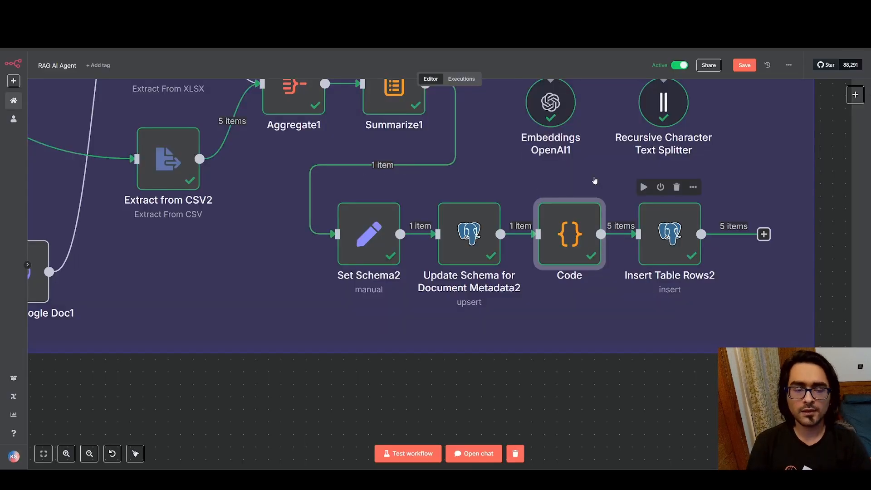
Back in n8n, open Insert into Supabase Vectorstore1, and check its table name and operation modes, keeping Insert Documents
scroll(452, 170, up, 4)
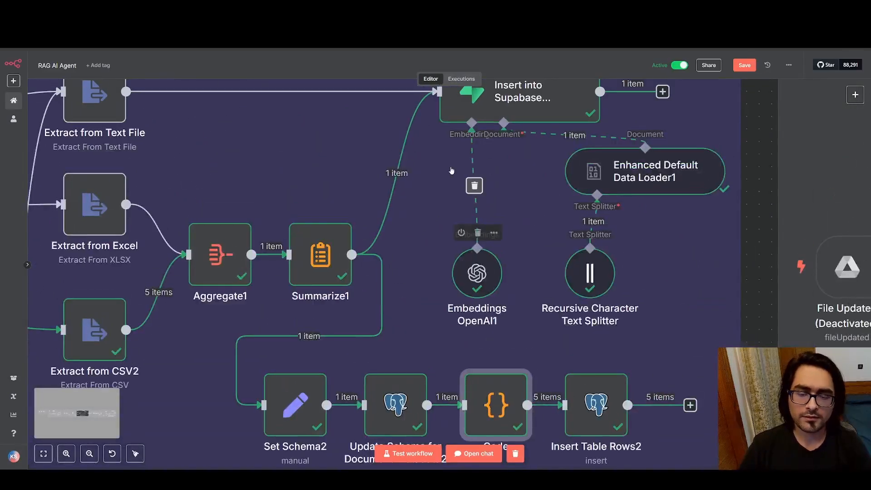
scroll(452, 170, up, 2)
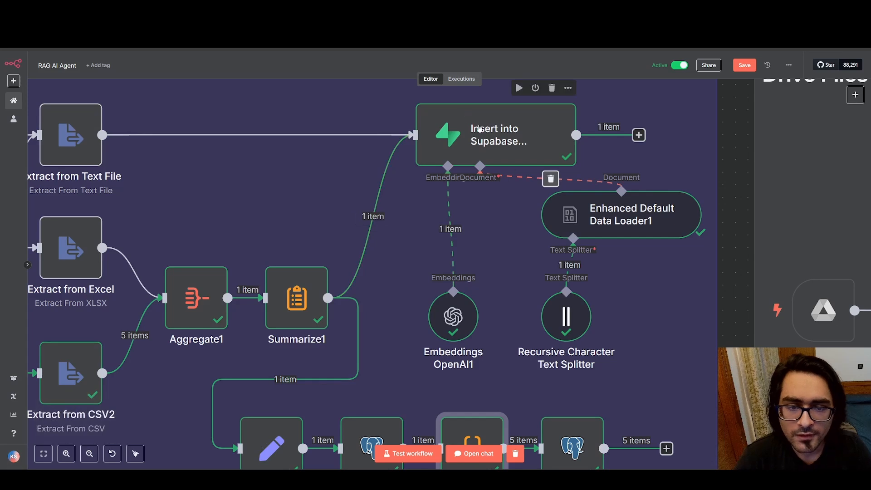
double_click(508, 134)
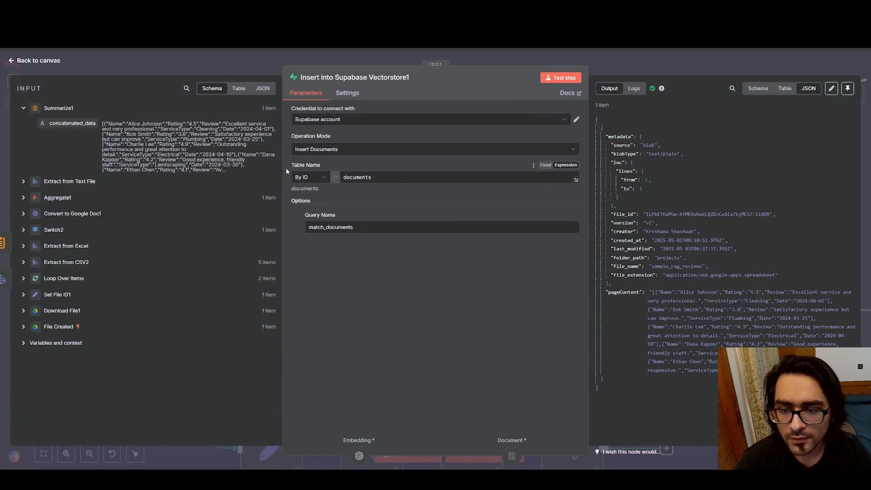
click(401, 179)
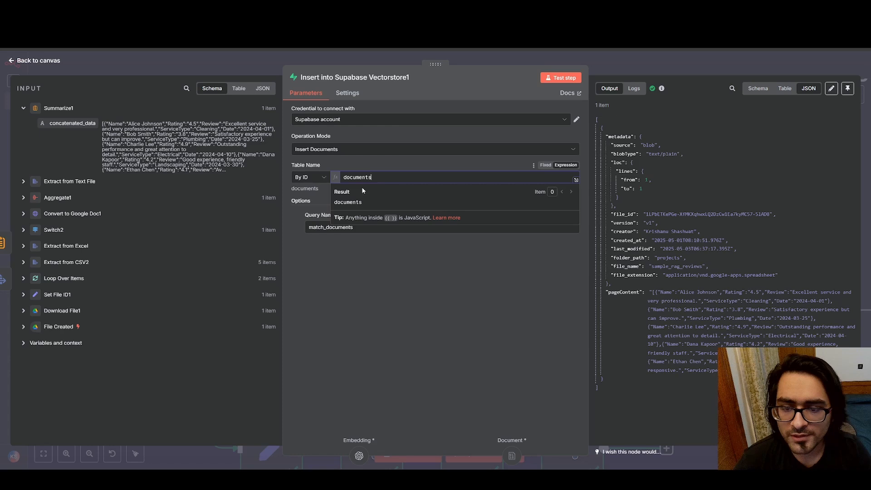
click(432, 289)
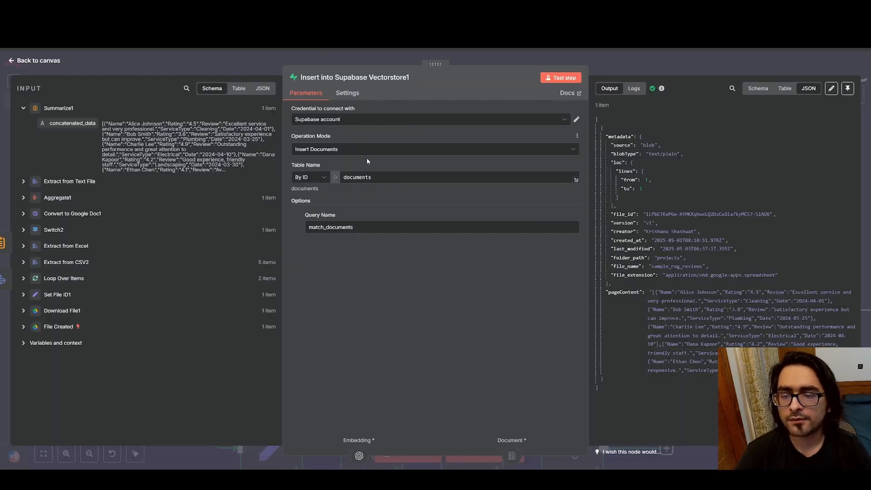
click(388, 153)
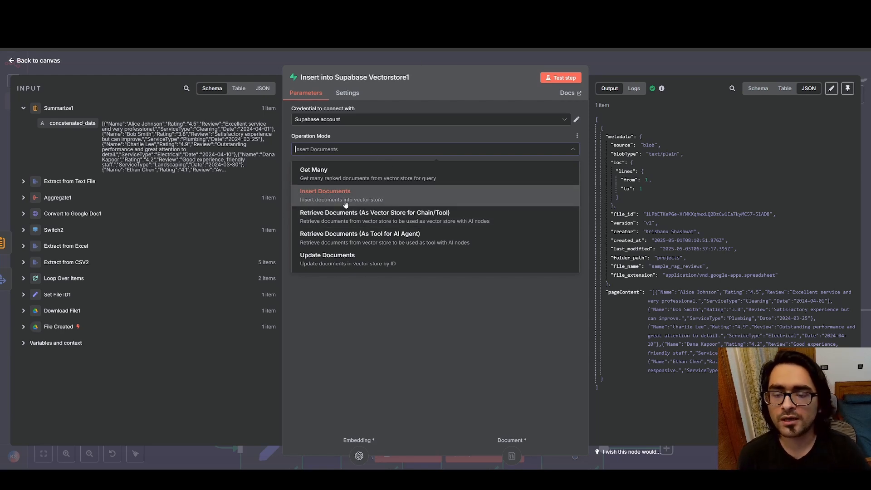
click(365, 201)
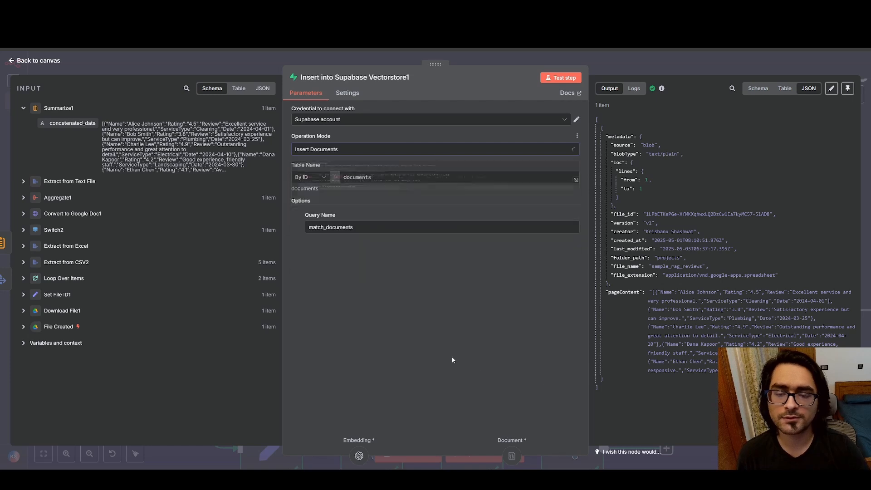
Open Embeddings OpenAI1, check the available embedding models, keep text-embedding-3-small, and return to the canvas
click(28, 50)
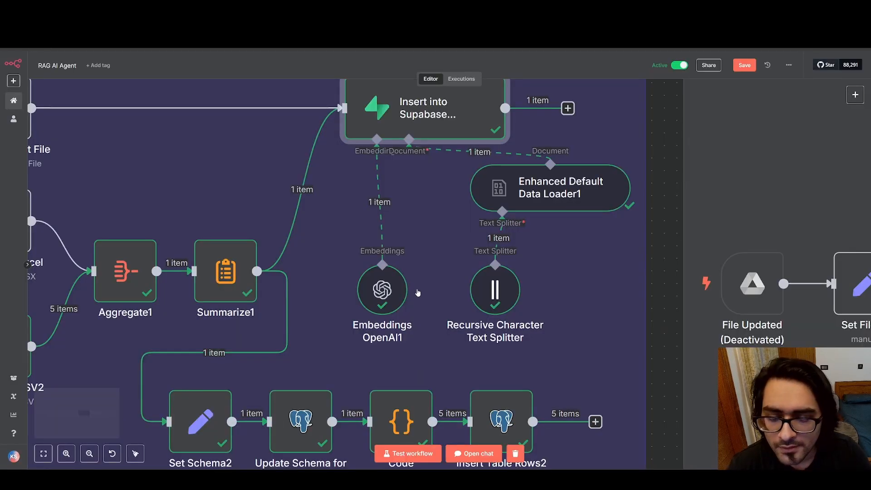
double_click(391, 289)
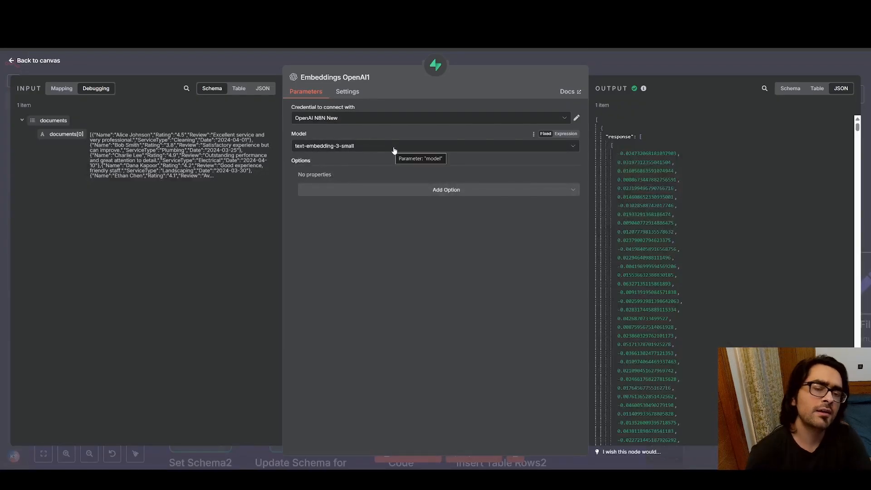
click(394, 147)
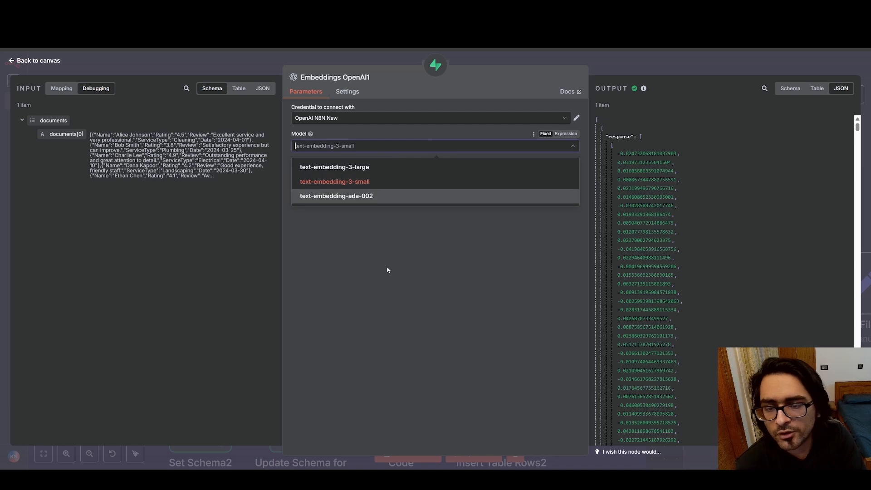
click(399, 254)
click(10, 59)
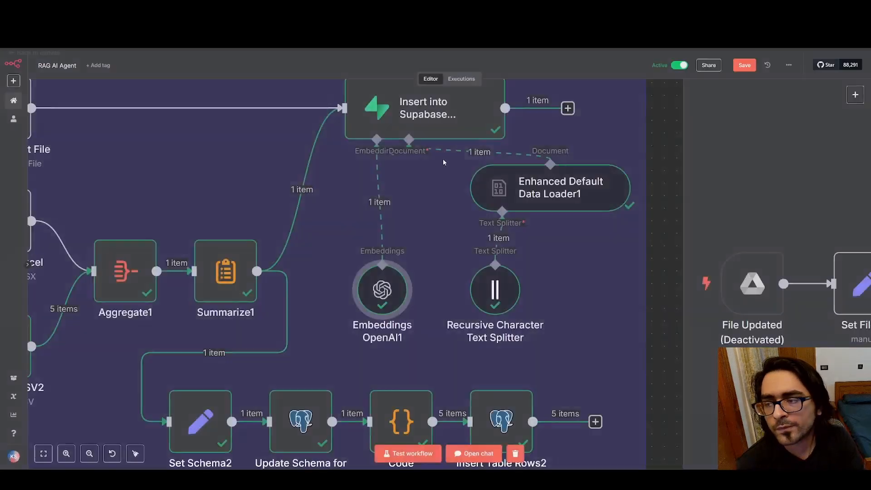
Open Enhanced Default Data Loader1, and compare its data expression and first metadata properties with the metadata cell of the Supabase documents table
scroll(563, 209, up, 2)
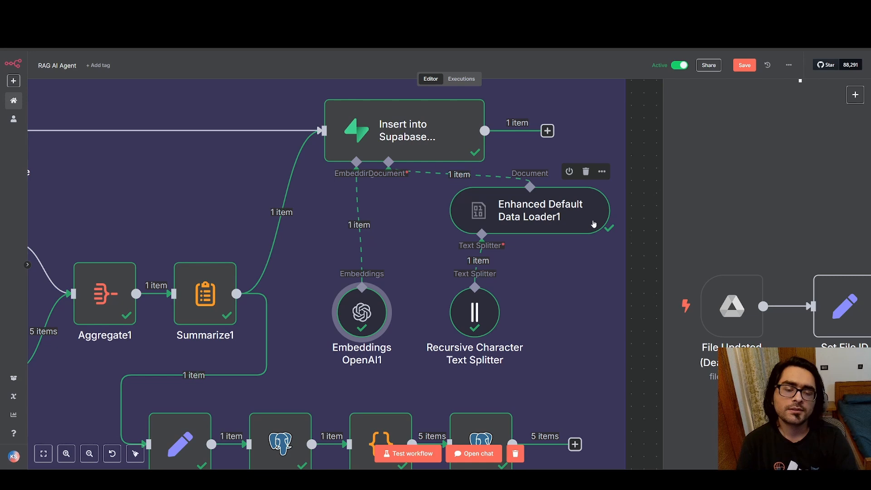
double_click(557, 224)
scroll(445, 232, down, 1)
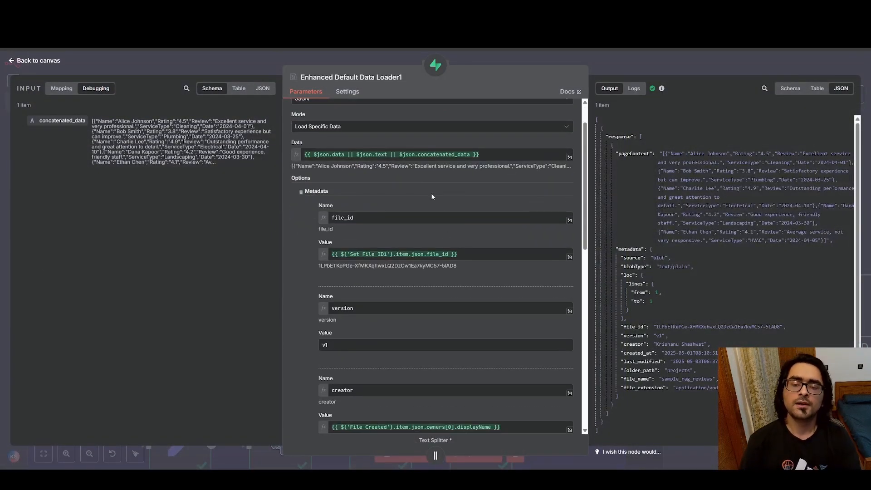
scroll(445, 201, down, 1)
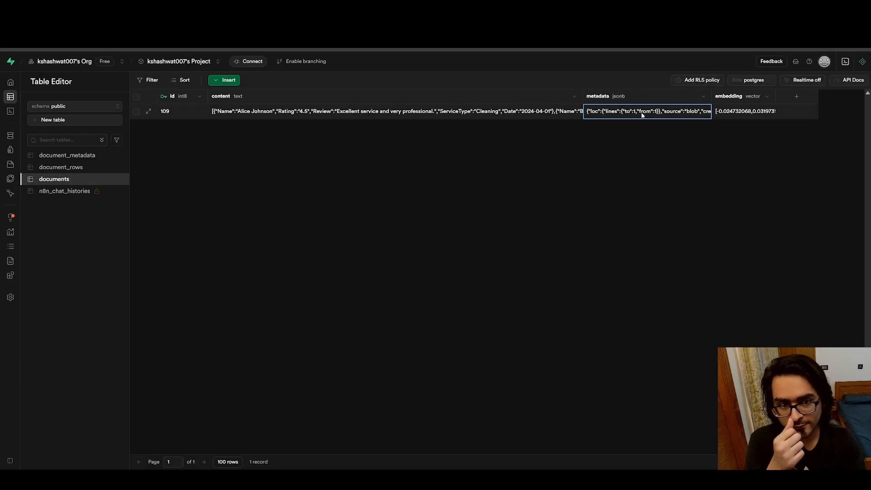
double_click(642, 115)
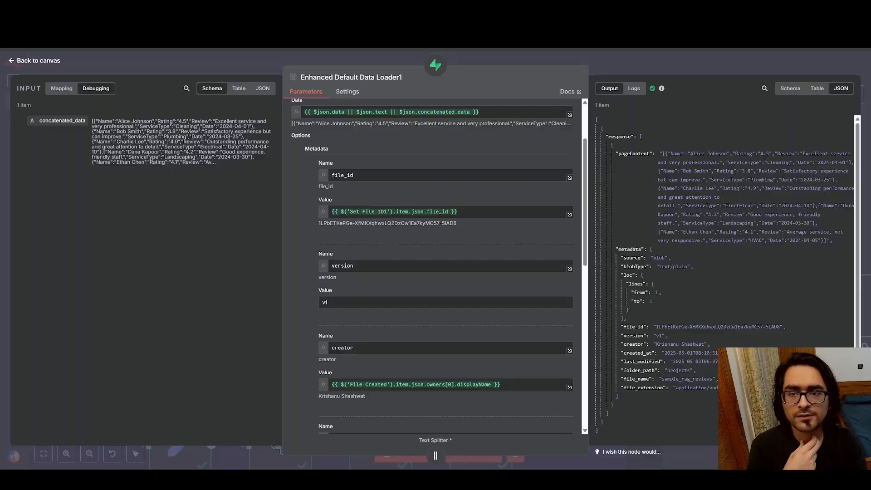
scroll(441, 210, down, 1)
scroll(442, 211, up, 1)
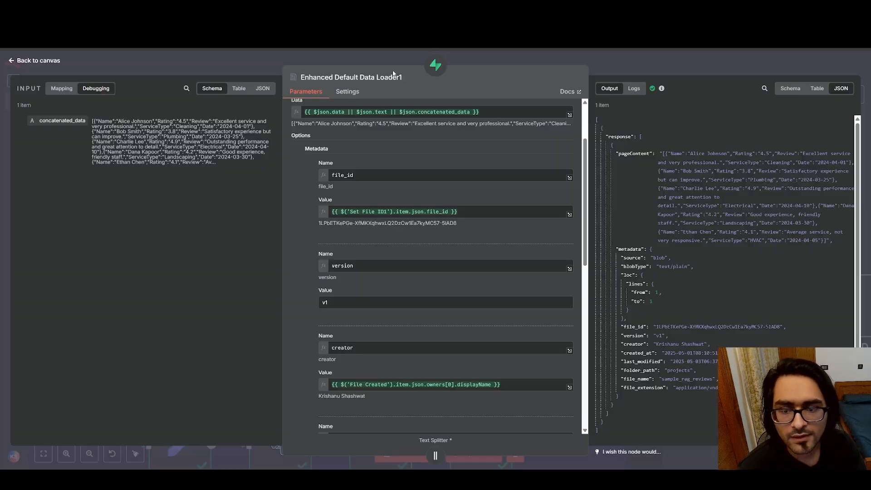
scroll(413, 155, down, 3)
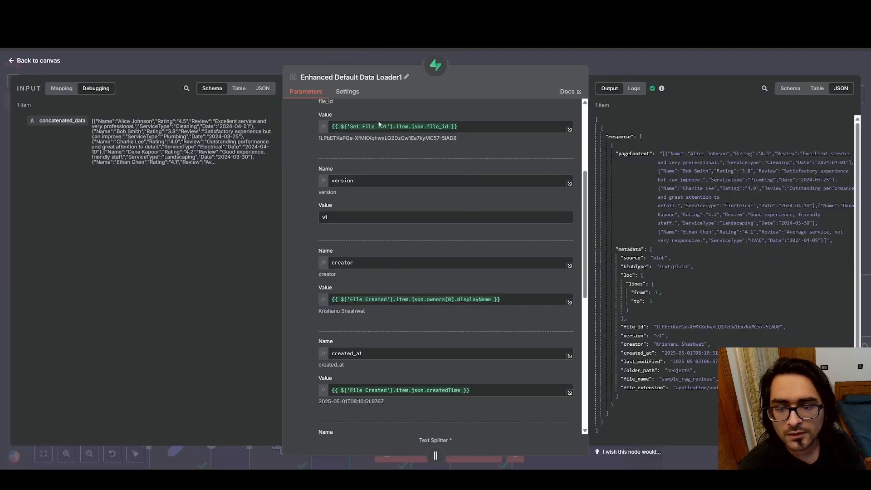
scroll(385, 240, down, 2)
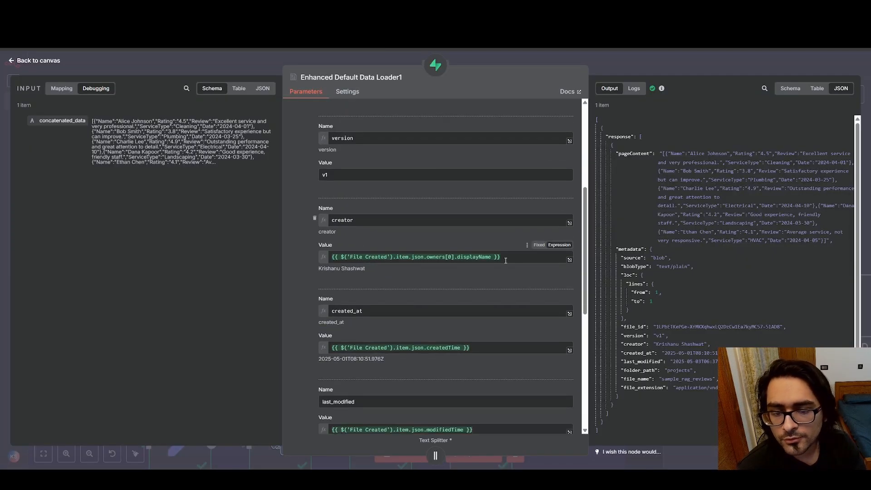
Read through the data loader's metadata properties from creator and created_at to folder_path, file_name and file_extension
click(505, 261)
click(376, 244)
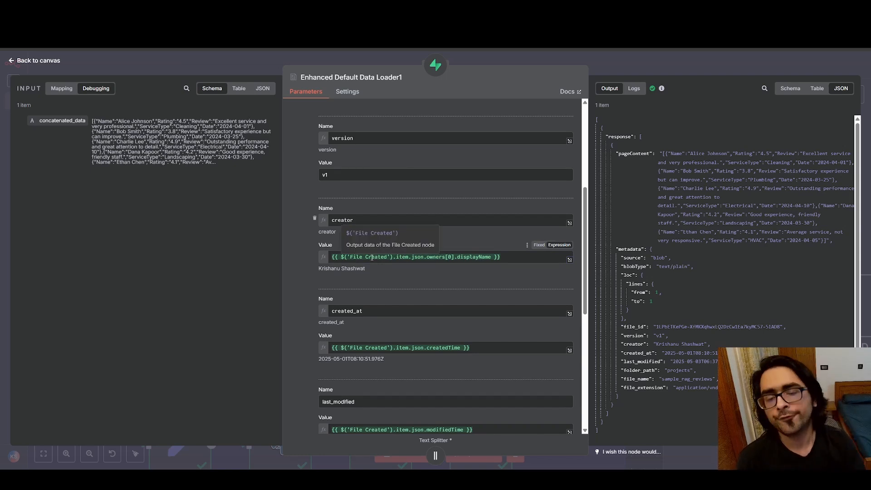
drag(366, 269, 316, 270)
click(380, 272)
scroll(381, 272, down, 3)
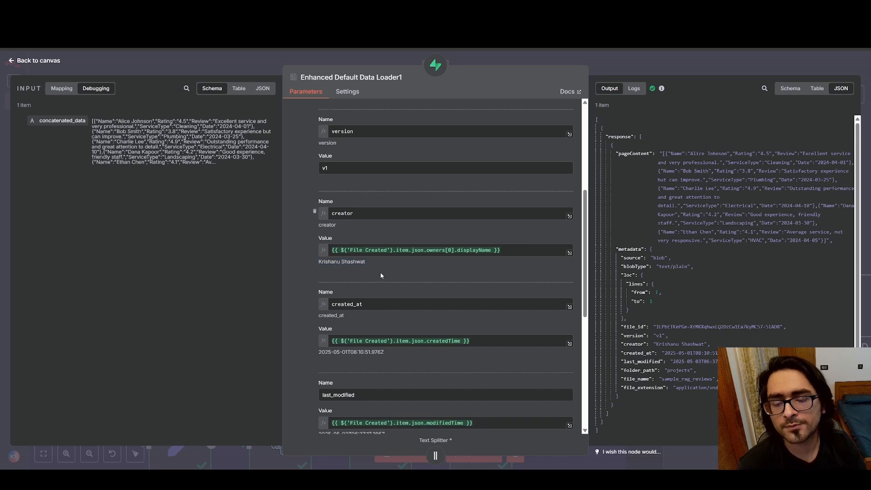
drag(391, 232, 318, 234)
click(440, 246)
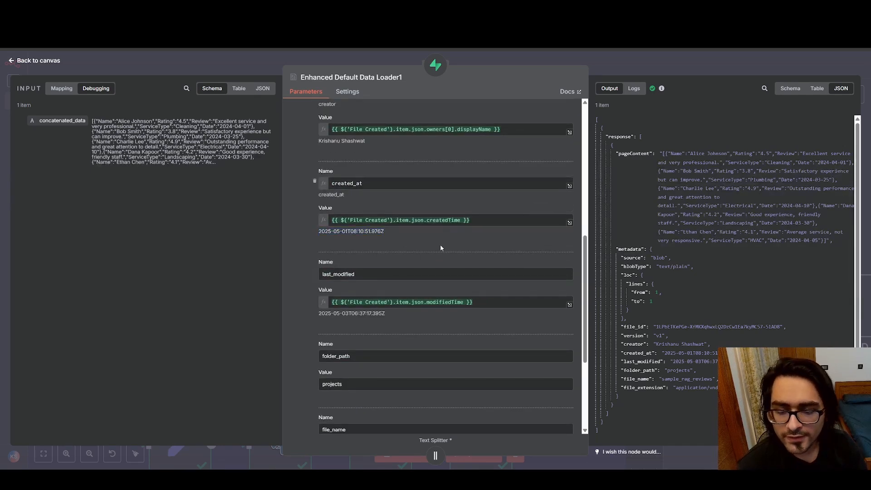
scroll(417, 311, down, 5)
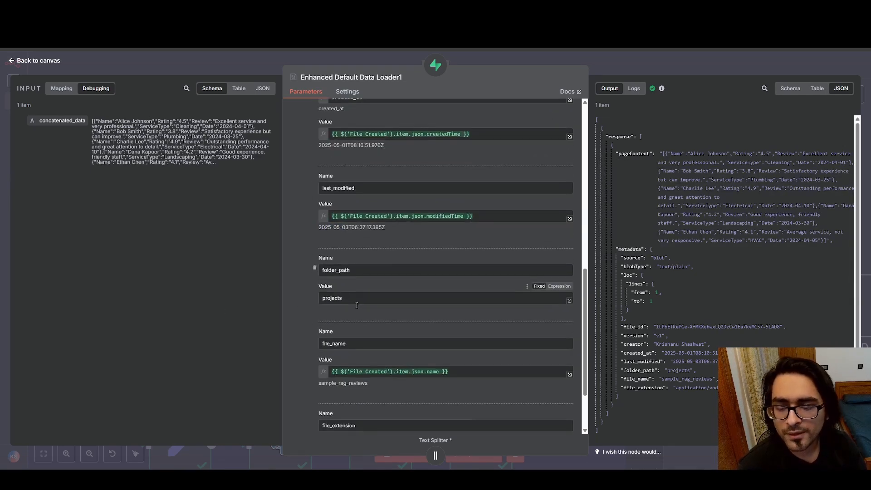
drag(379, 304, 340, 303)
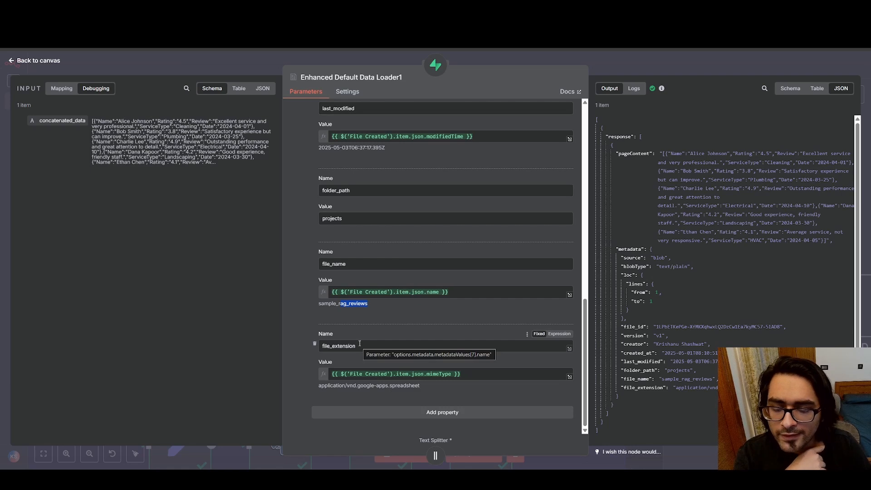
Recheck the data loader's first metadata properties against the Supabase metadata cell, and return to the n8n canvas
scroll(420, 211, up, 8)
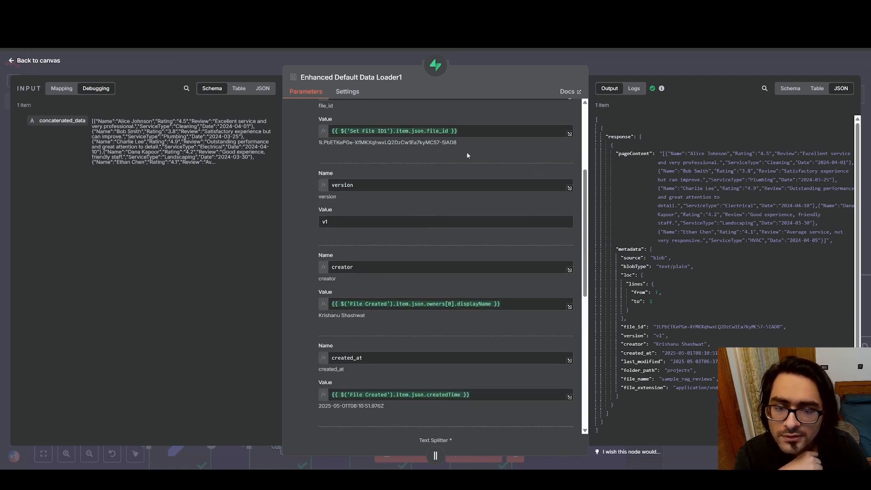
scroll(444, 197, up, 4)
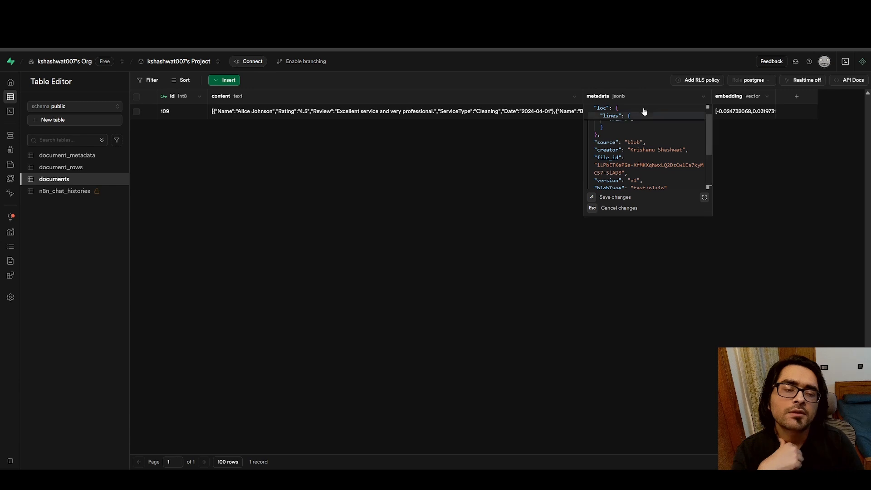
click(519, 233)
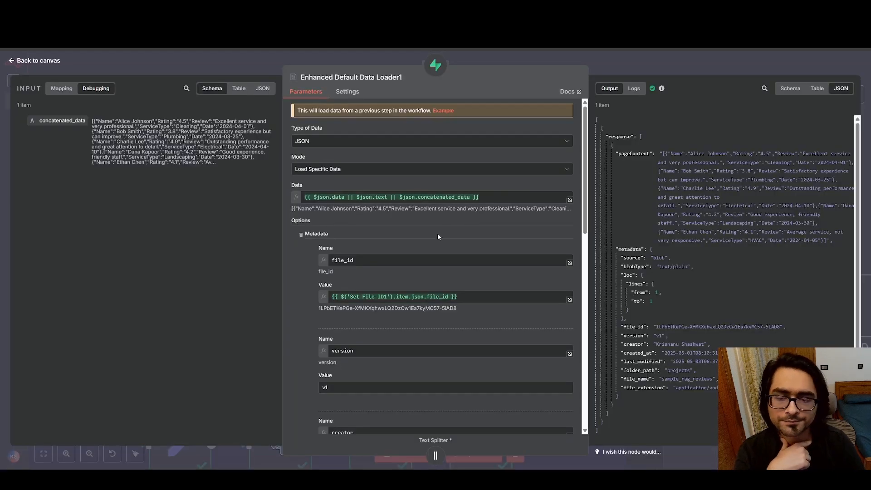
click(11, 60)
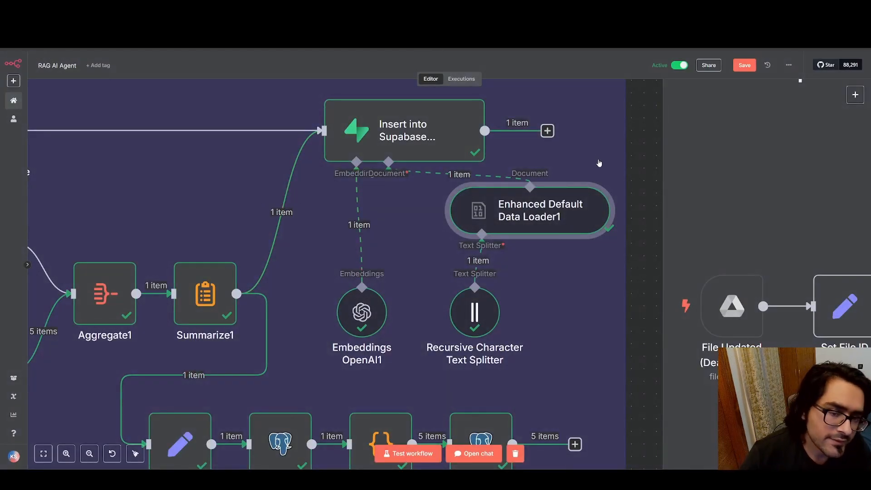
In Supabase, review the documents metadata cell once more, and open the document_metadata table to view the record's full schema cell
scroll(559, 196, down, 2)
scroll(559, 196, down, 2)
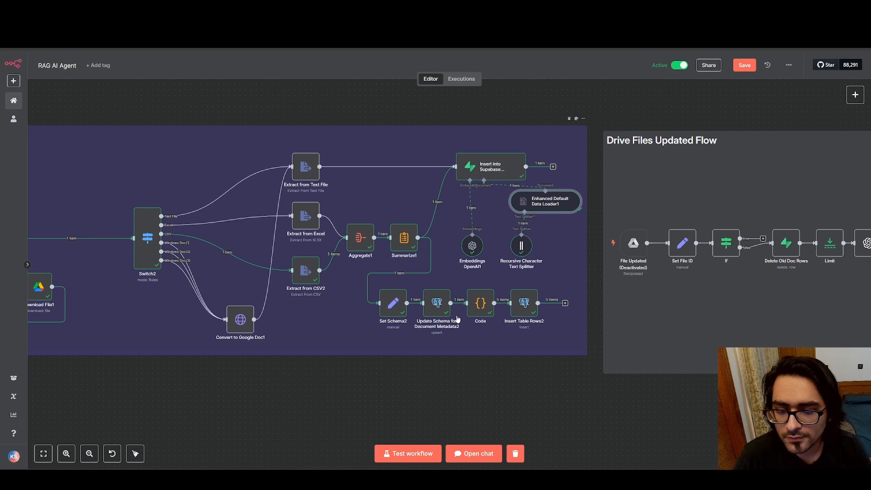
scroll(458, 319, up, 4)
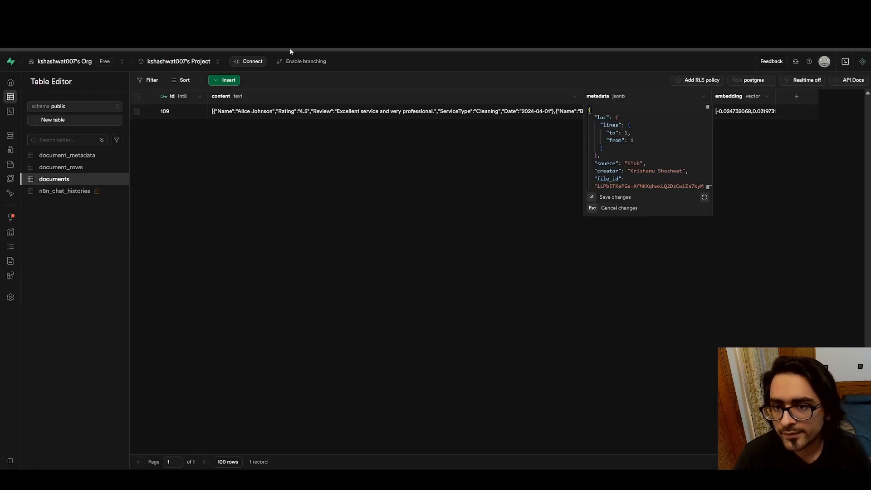
click(86, 155)
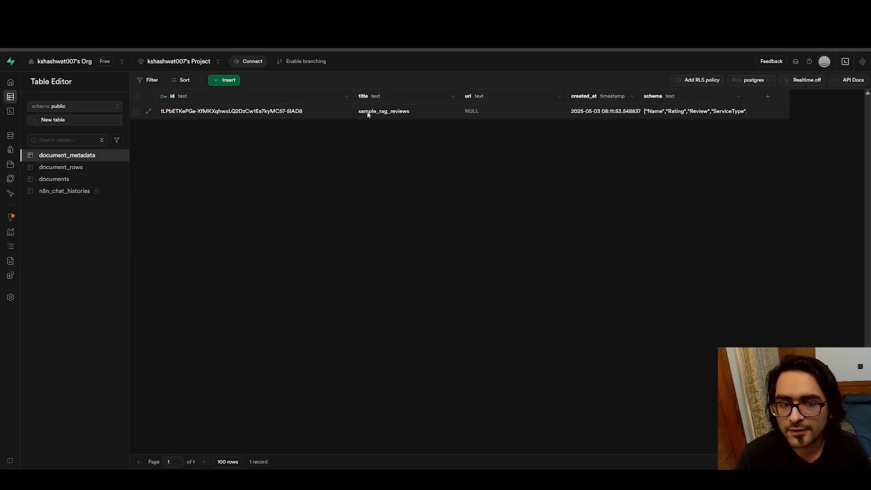
click(683, 117)
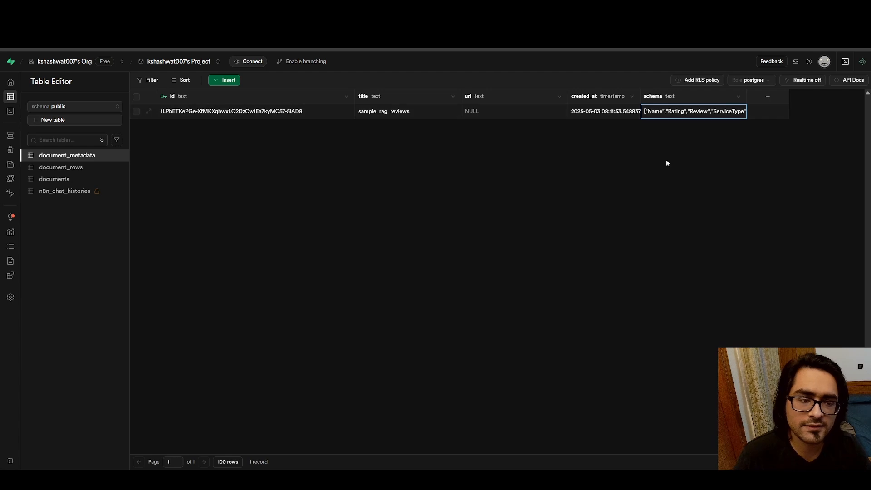
double_click(671, 114)
click(502, 187)
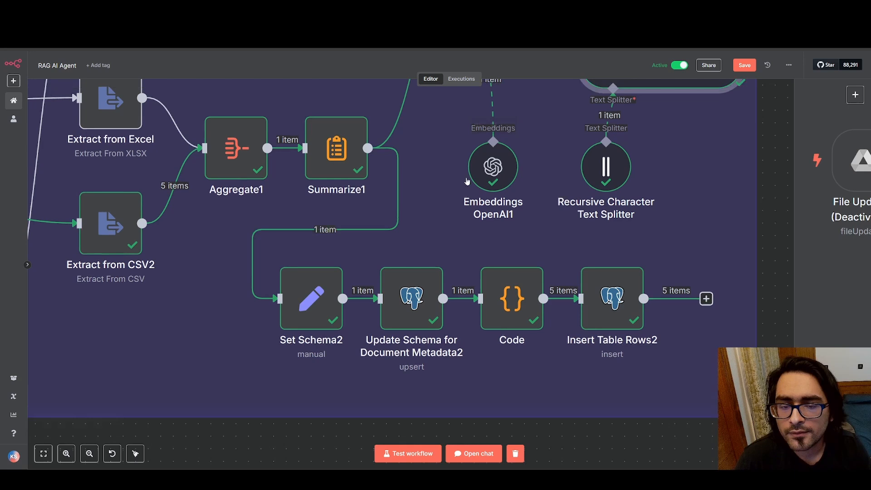
Back in n8n, look over the schema and table row nodes, and survey the entire Drive Files Created Flow
scroll(467, 182, right, 2)
scroll(467, 181, down, 1)
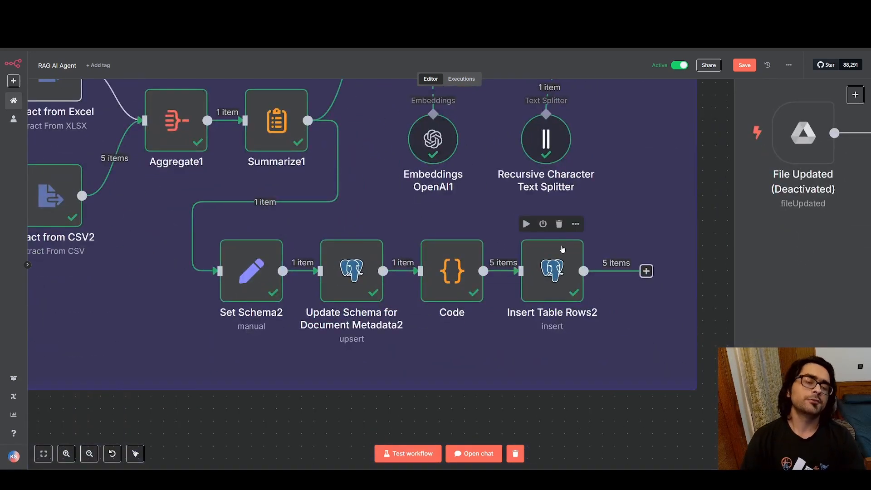
scroll(556, 277, down, 5)
scroll(514, 226, up, 1)
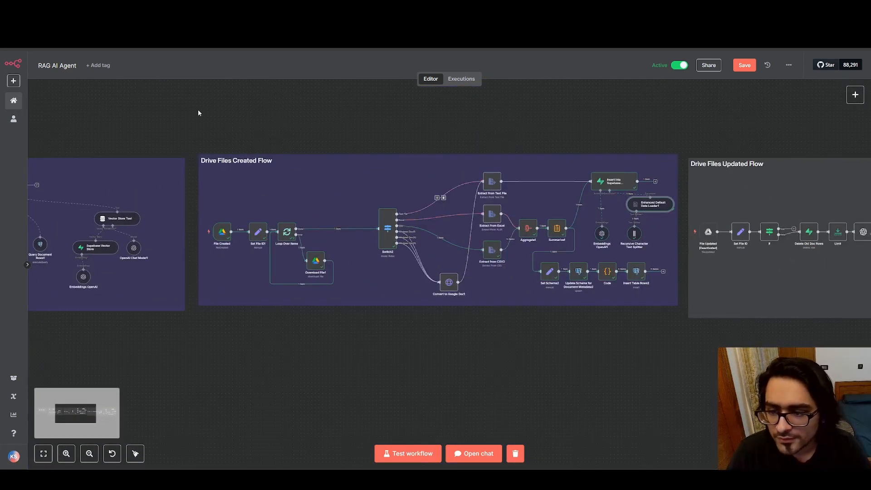
drag(198, 111, 680, 318)
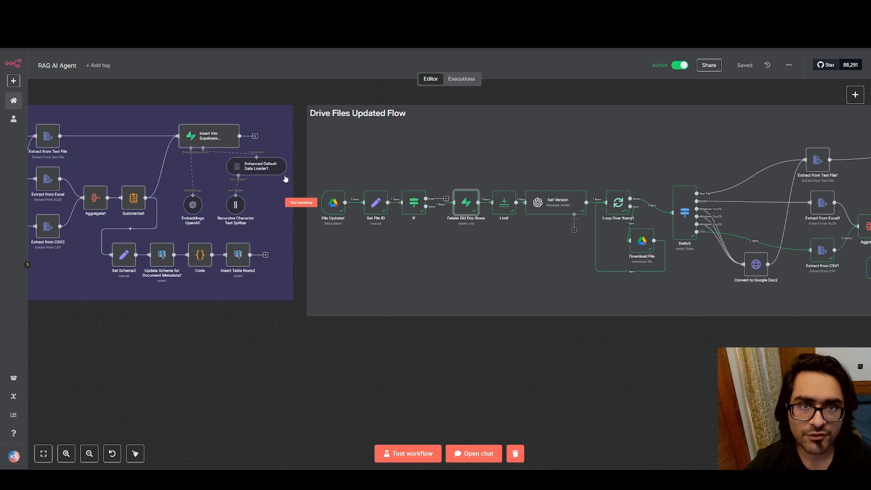
Look over the Drive Files Updated Flow, and open sample_rag_reviews from the N8N Test folder in Google Drive
drag(513, 165, 413, 155)
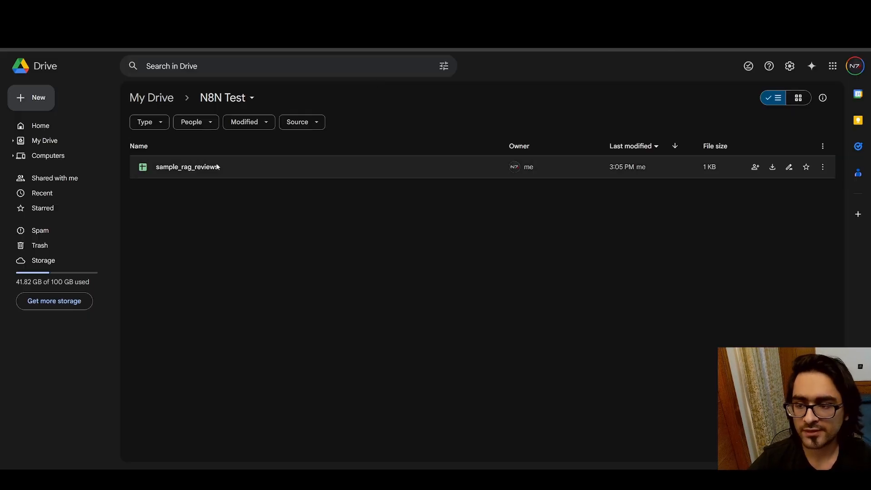
click(212, 168)
double_click(212, 167)
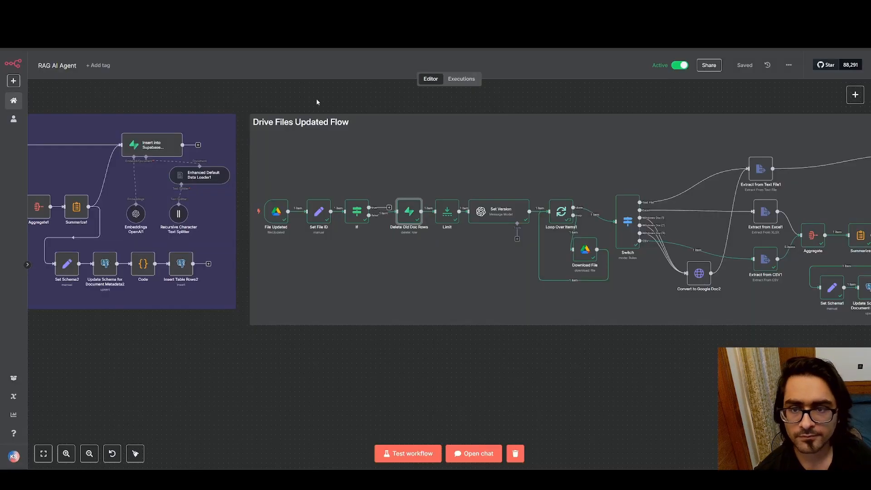
In the Supabase documents table, open the record's content cell, highlight the second reviewer's name and rating, and close it unchanged
mouse_move(254, 212)
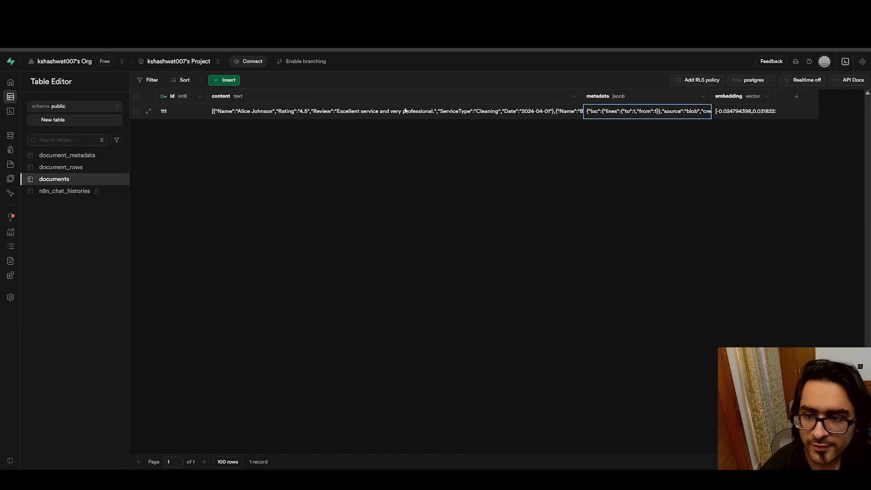
double_click(373, 114)
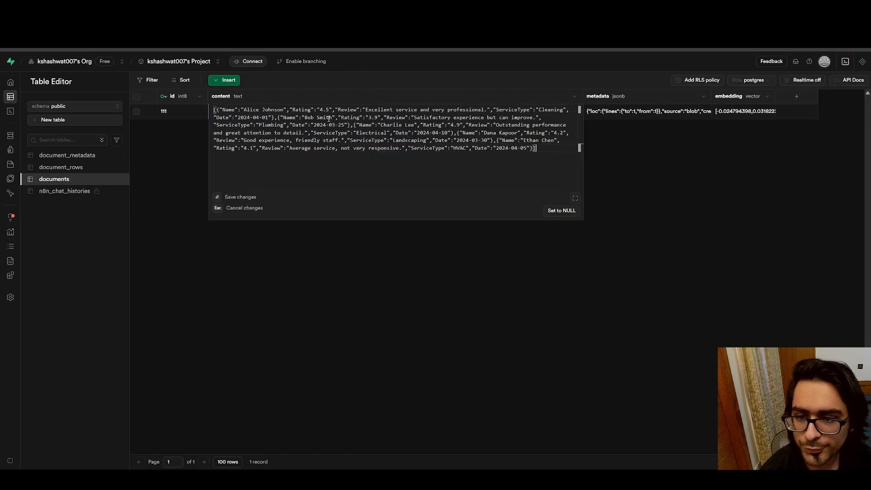
drag(304, 117, 378, 117)
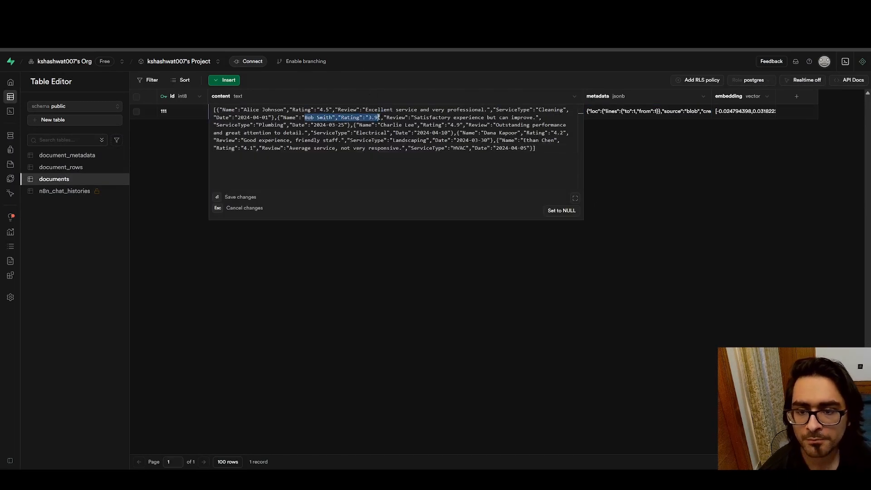
click(707, 157)
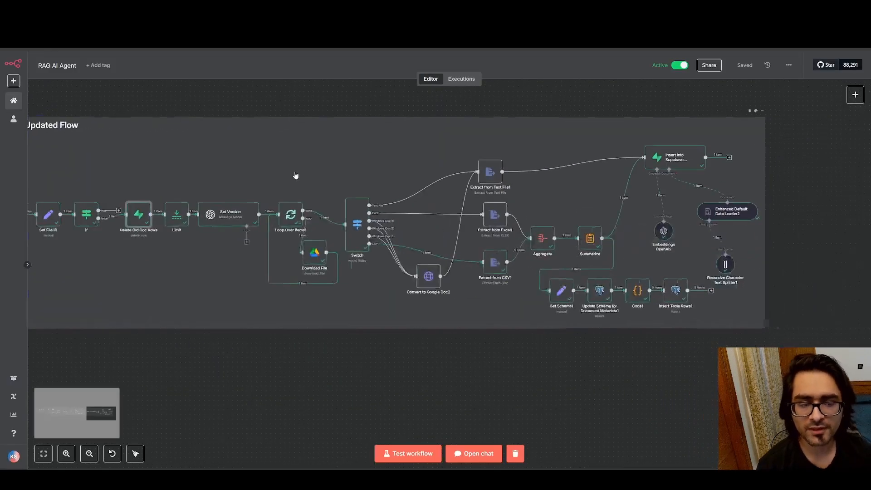
In n8n, compare the Drive Files Created Flow with the Drive Files Updated Flow, and return to the start of the updated flow
drag(295, 175, 437, 180)
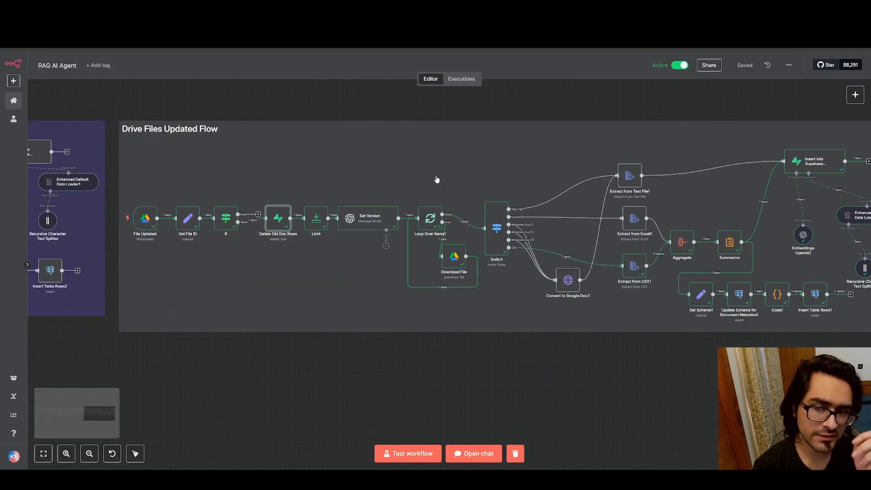
drag(256, 151, 637, 180)
drag(124, 178, 401, 167)
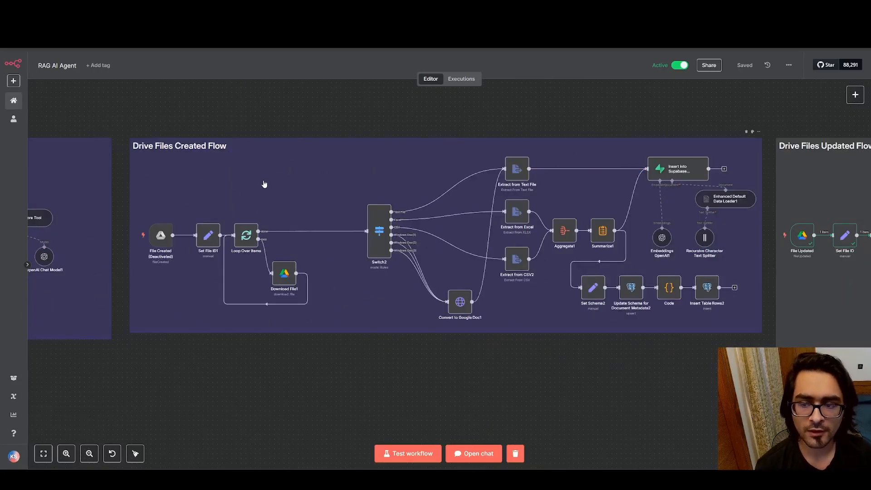
drag(594, 167, 115, 165)
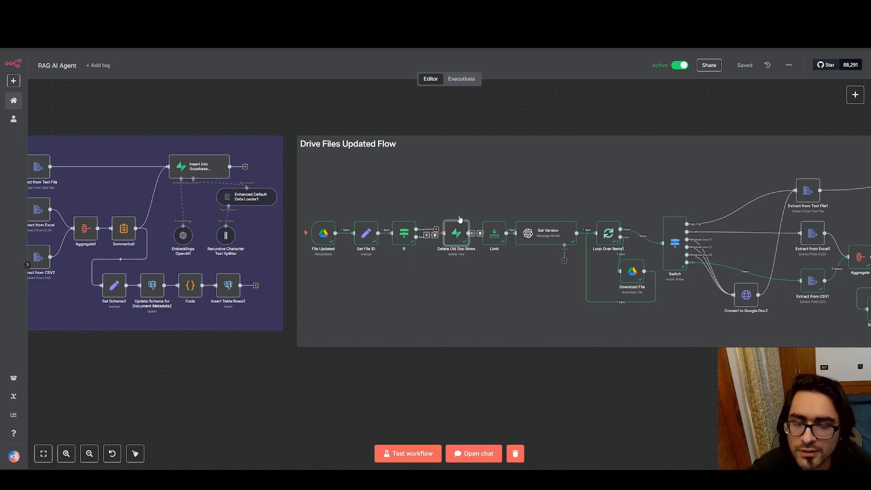
drag(289, 194, 151, 169)
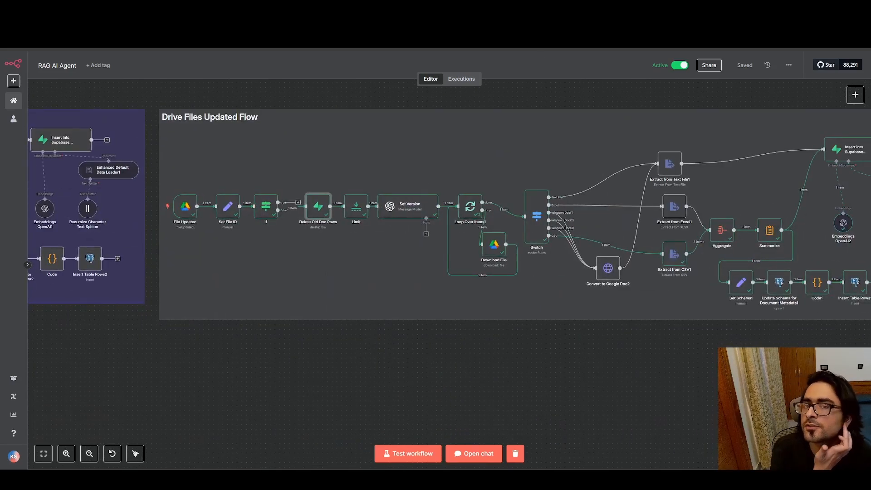
In the Supabase documents table, open the record's metadata cell, inspect the version value, and close the cell unchanged
key(ctrl+Tab)
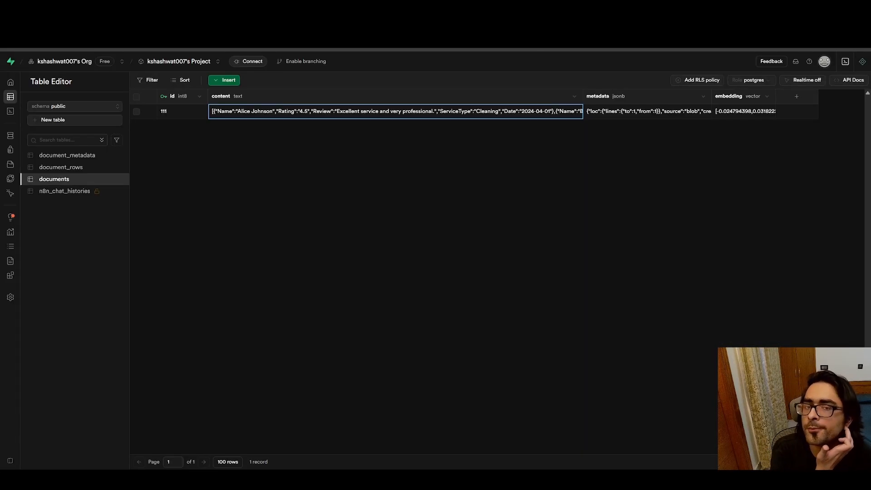
double_click(637, 112)
scroll(611, 155, down, 2)
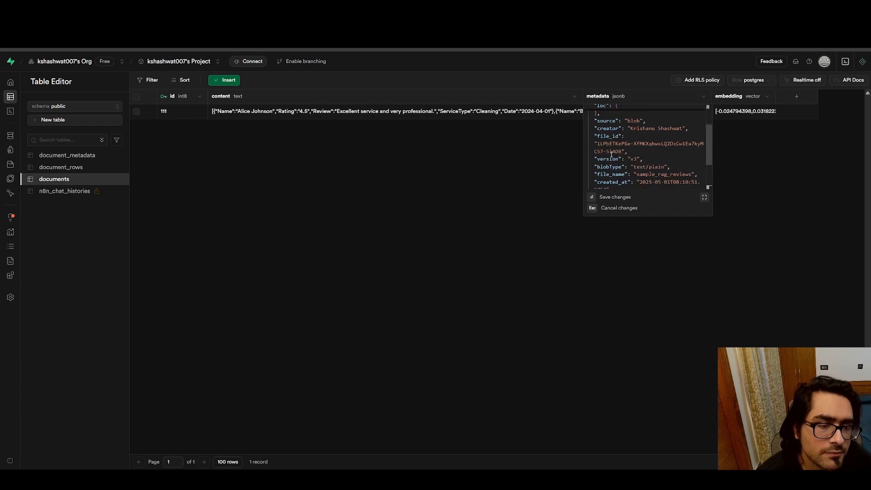
double_click(633, 159)
text(v3)
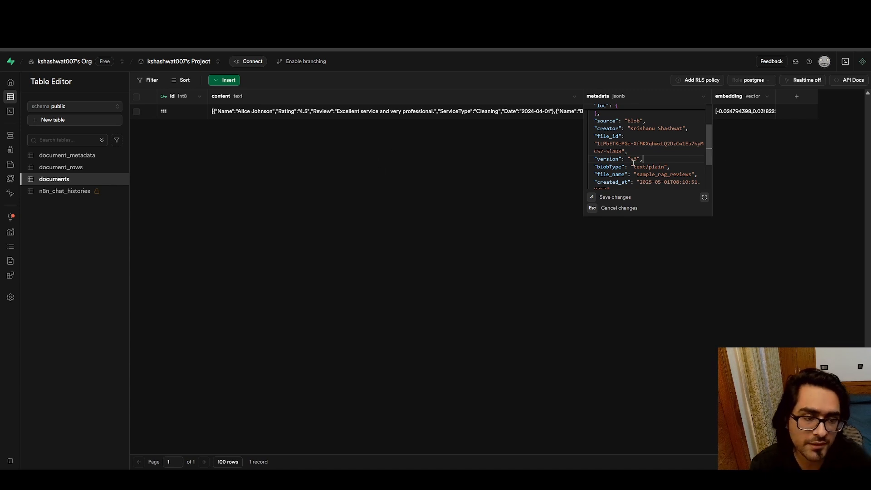
click(483, 162)
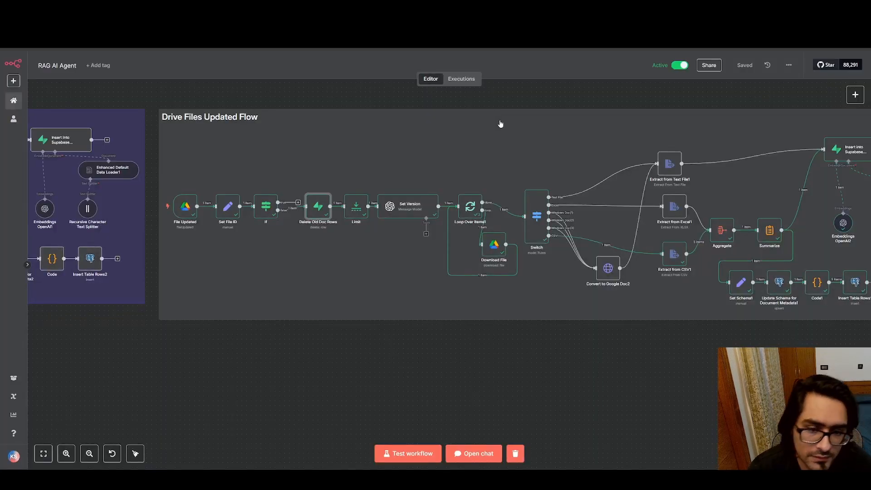
Back in n8n, open the File Updated trigger of the Drive Files Updated Flow, review its Watch For setting, and return to the canvas
drag(647, 148, 748, 158)
drag(505, 153, 505, 131)
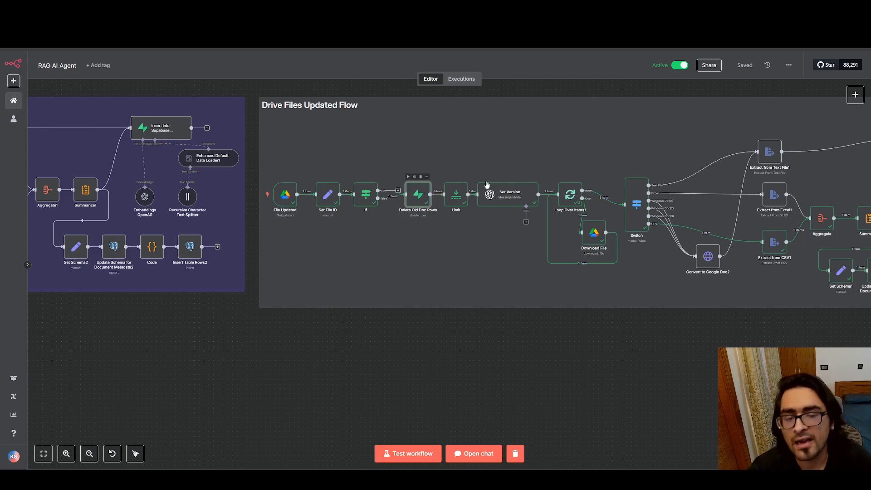
drag(494, 163, 753, 148)
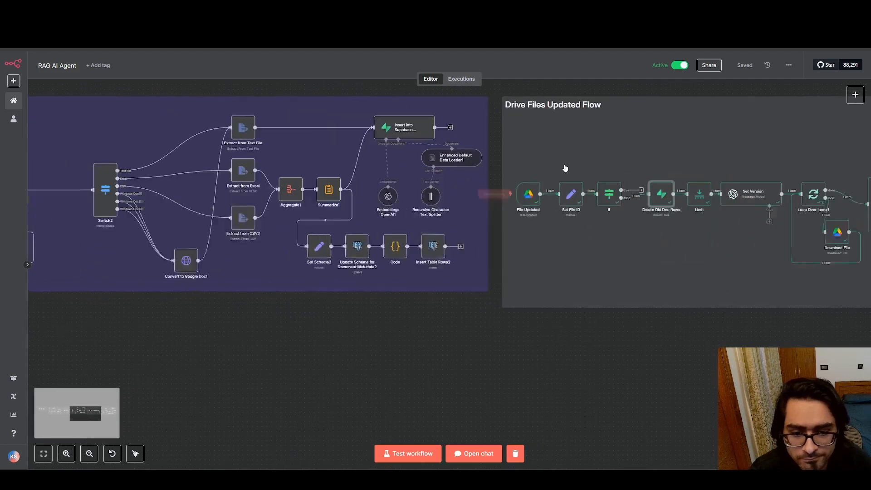
drag(565, 169, 457, 175)
scroll(459, 215, up, 4)
scroll(420, 152, up, 1)
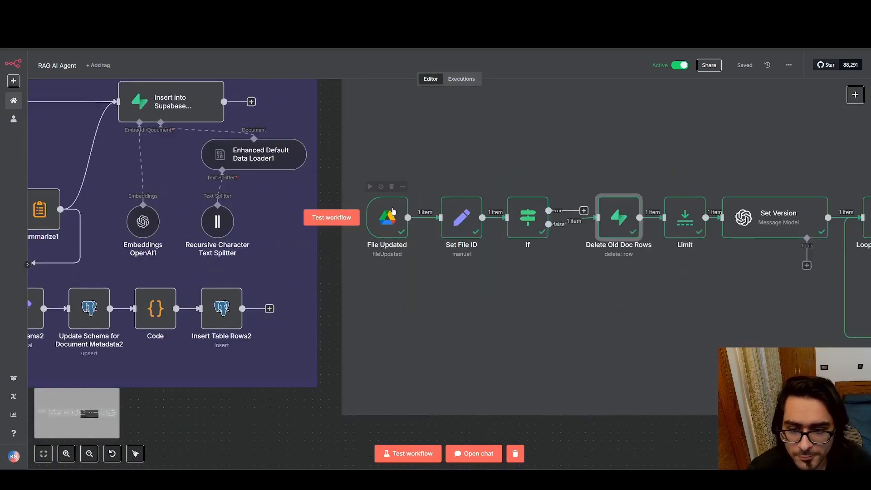
double_click(394, 221)
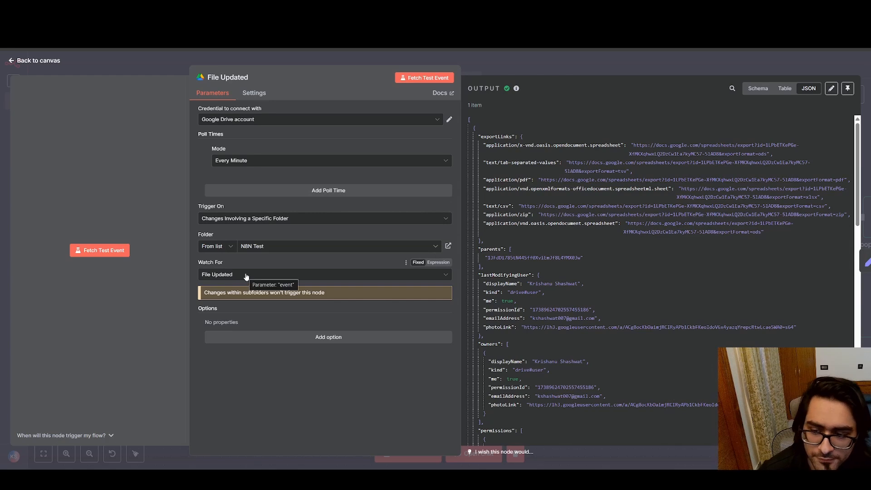
click(13, 63)
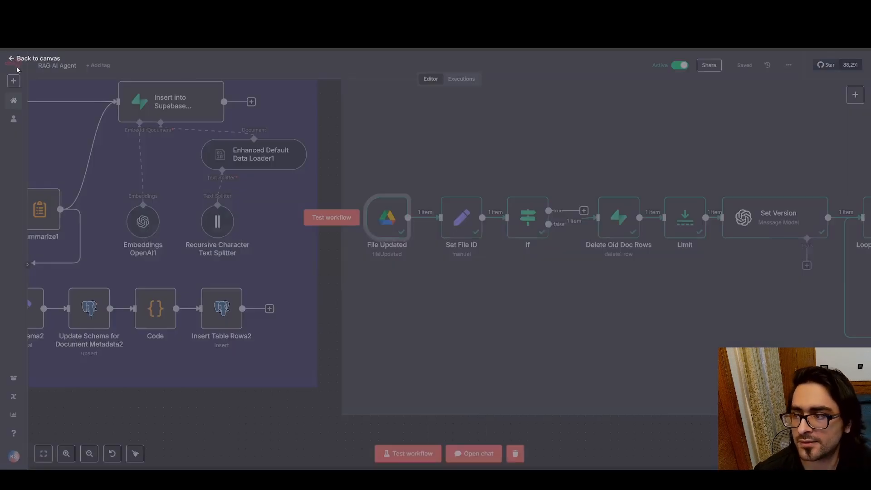
Open the deactivated File Created trigger in the Drive Files Created Flow for comparison, and close it unchanged
scroll(283, 146, left, 10)
scroll(388, 142, right, 4)
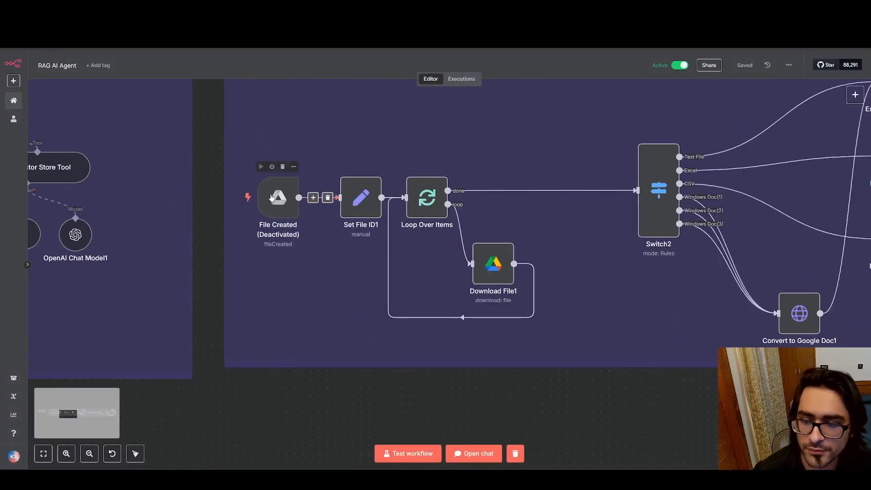
double_click(278, 194)
click(6, 68)
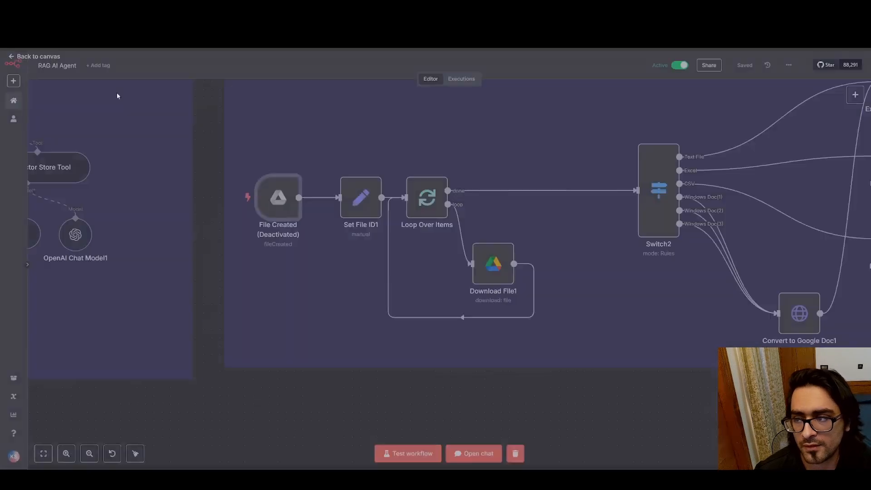
Reopen the File Updated trigger, look through its JSON output, highlight the file name value, and close the node
scroll(119, 139, right, 15)
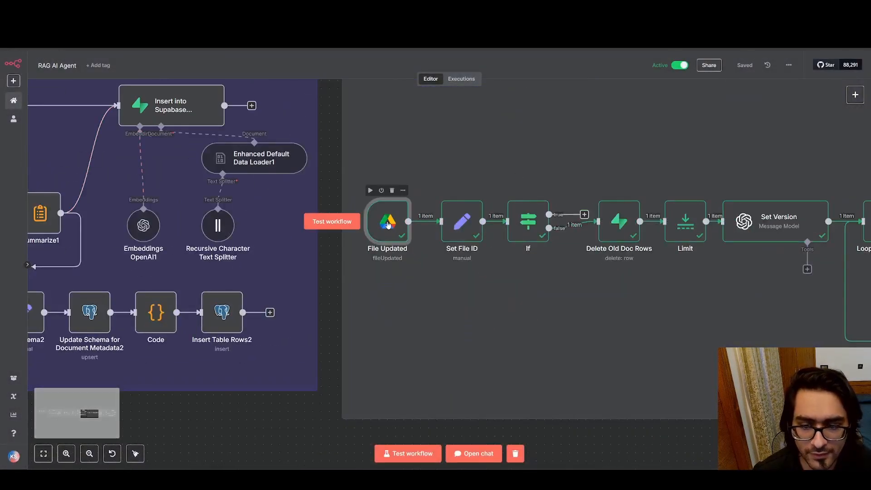
double_click(391, 227)
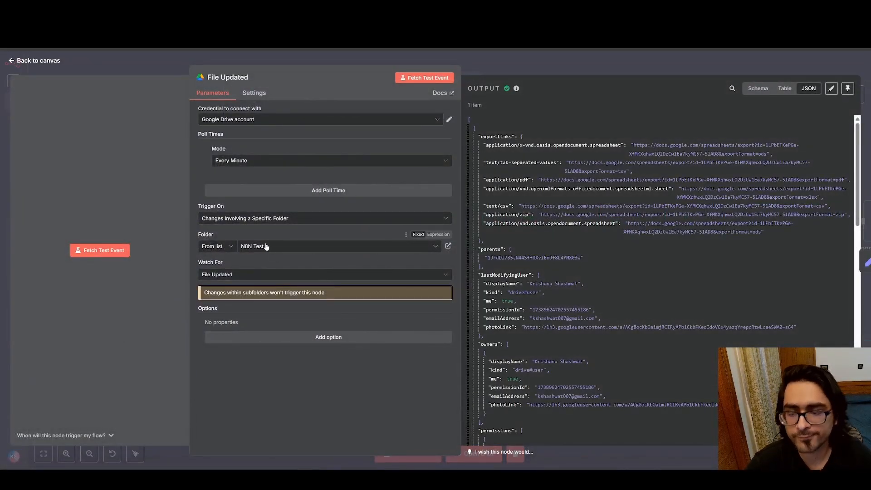
scroll(626, 241, down, 15)
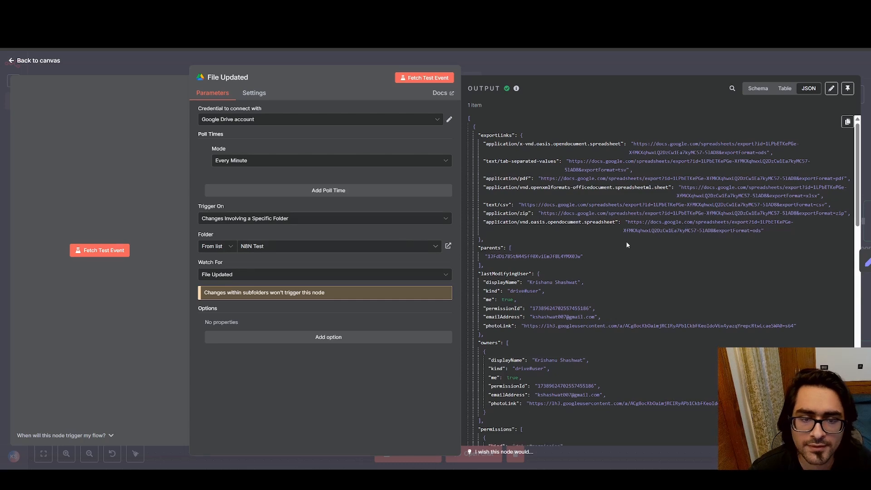
scroll(627, 245, down, 3)
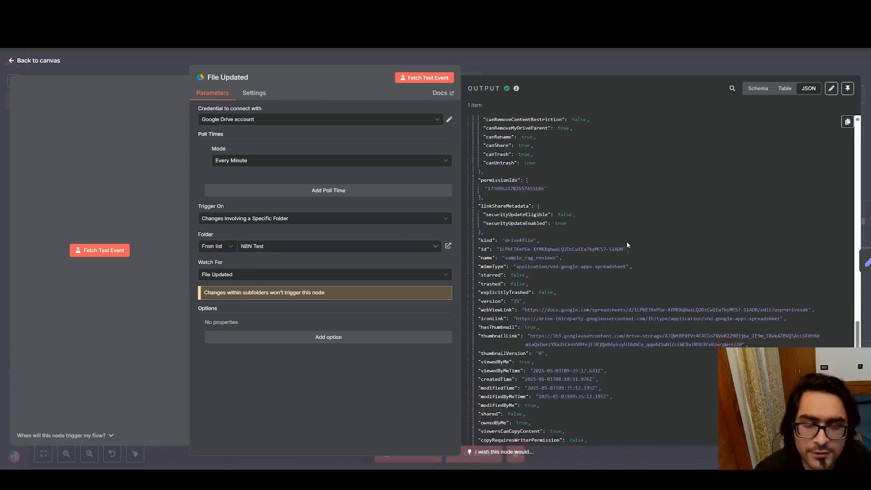
scroll(627, 245, down, 2)
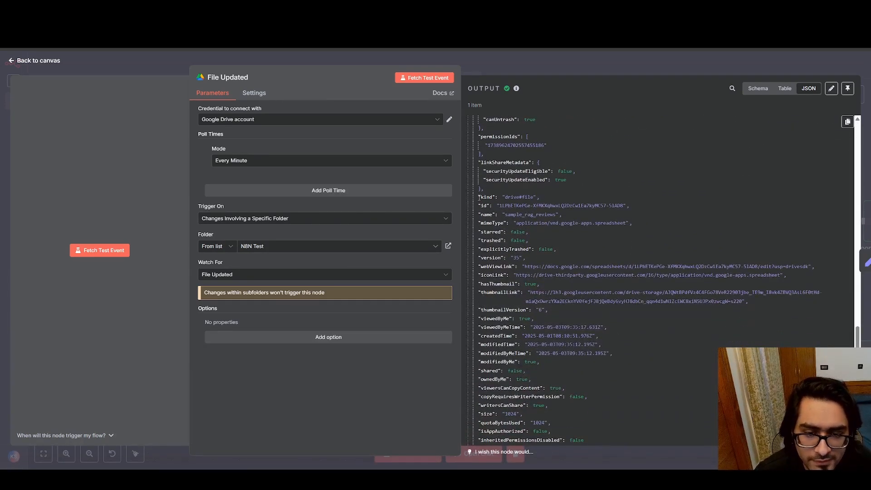
drag(505, 214, 548, 213)
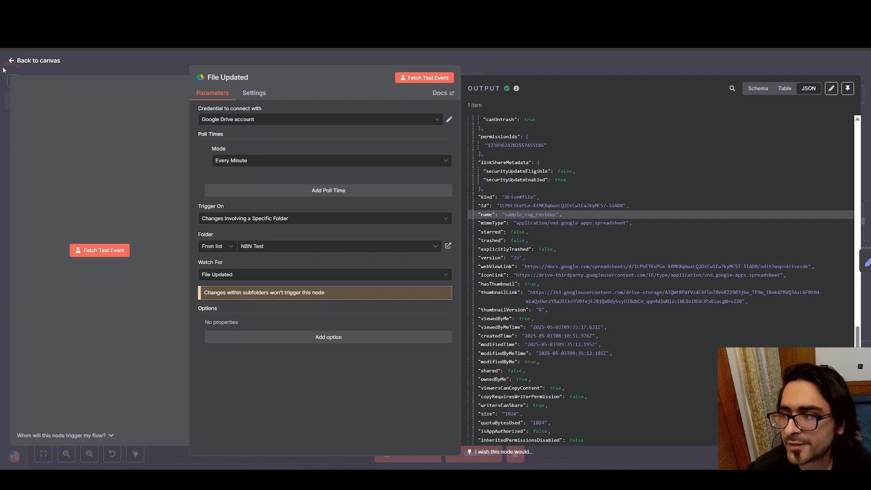
key(Escape)
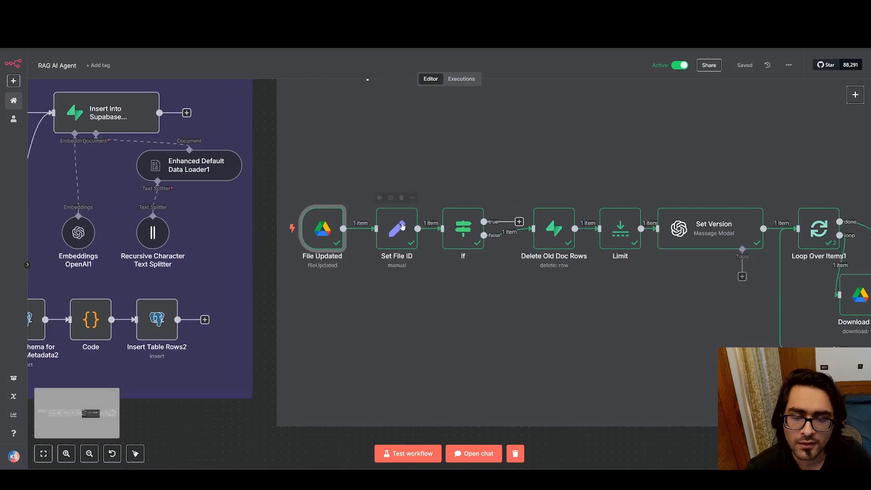
Review the file_id and file_type mappings in the Set File ID node, and return to the canvas
double_click(415, 213)
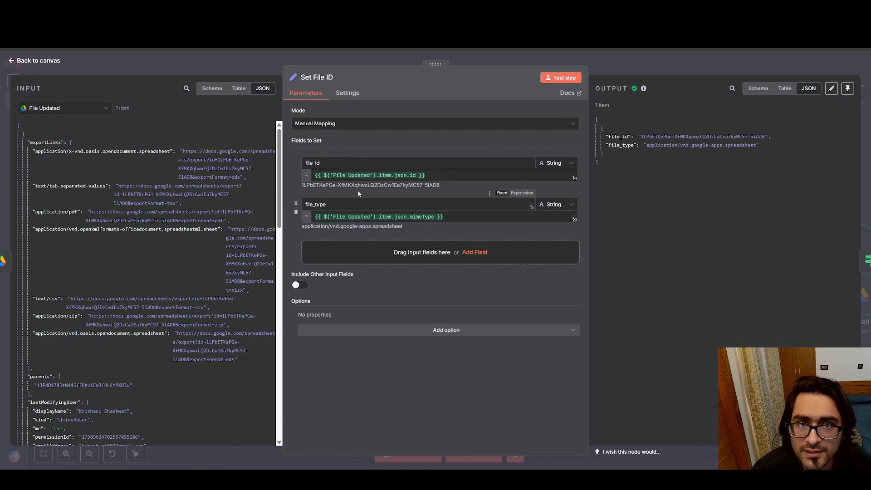
click(11, 65)
scroll(379, 155, right, 5)
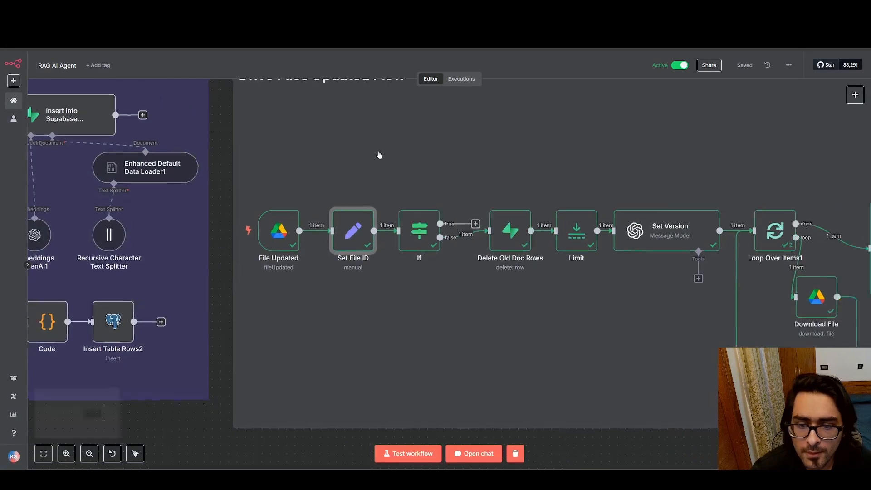
Open the If node, review its file type and creation time conditions, highlight the 60 threshold, and return to the canvas
mouse_move(320, 233)
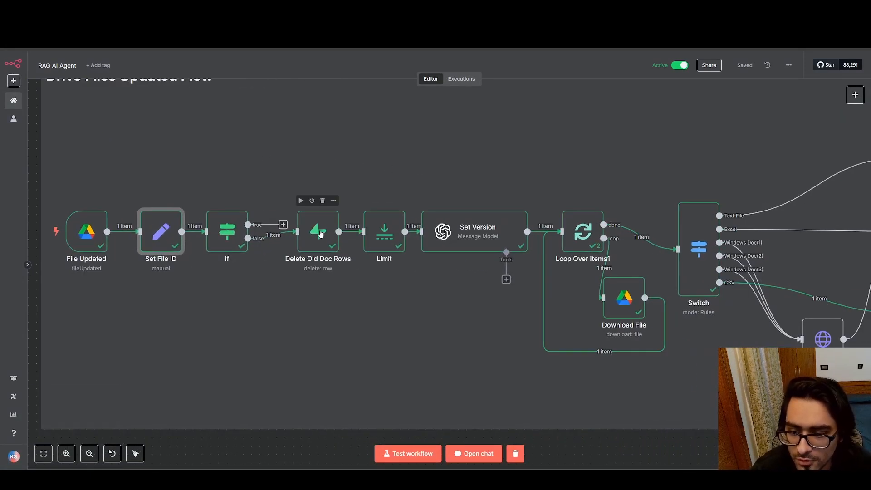
scroll(250, 229, left, 3)
click(296, 227)
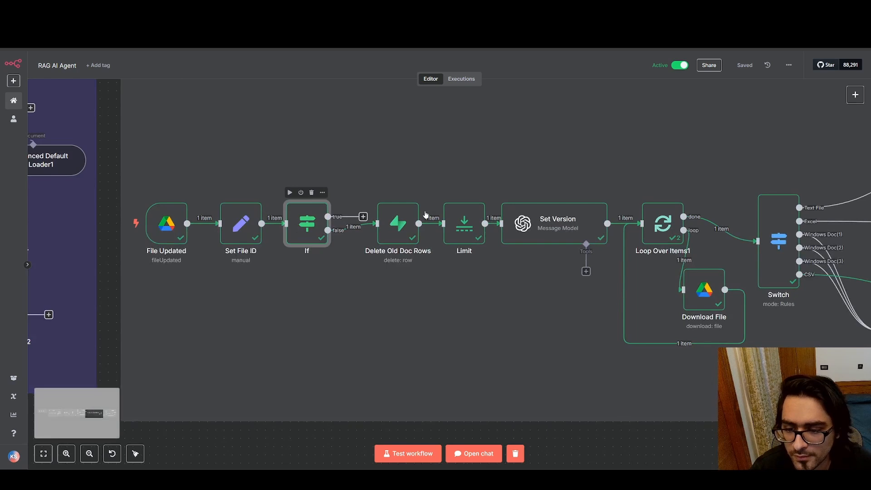
key(Return)
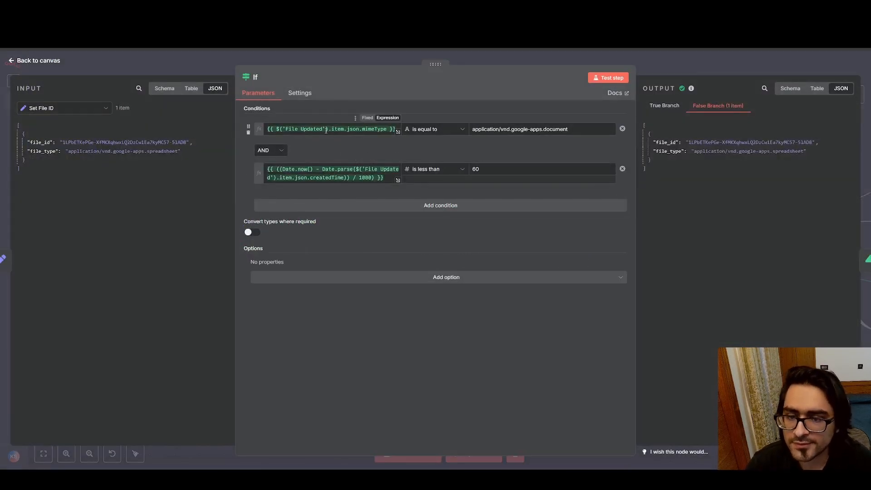
mouse_move(326, 131)
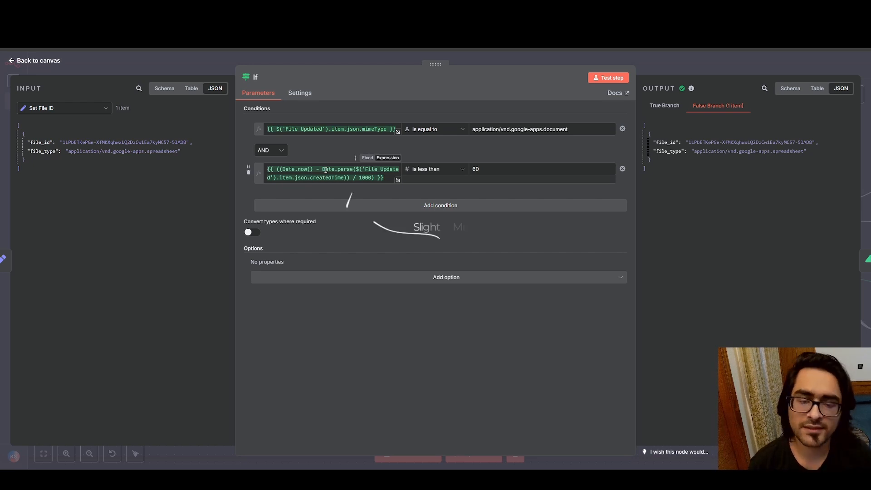
drag(548, 172, 444, 179)
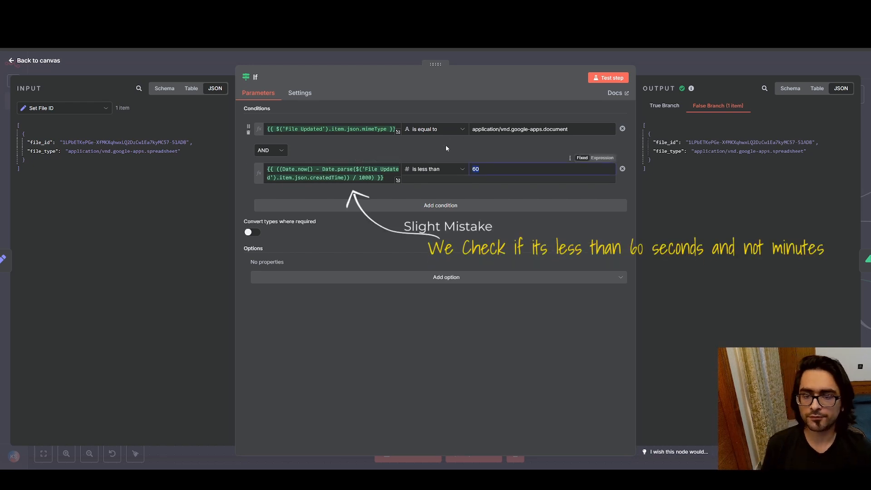
click(405, 146)
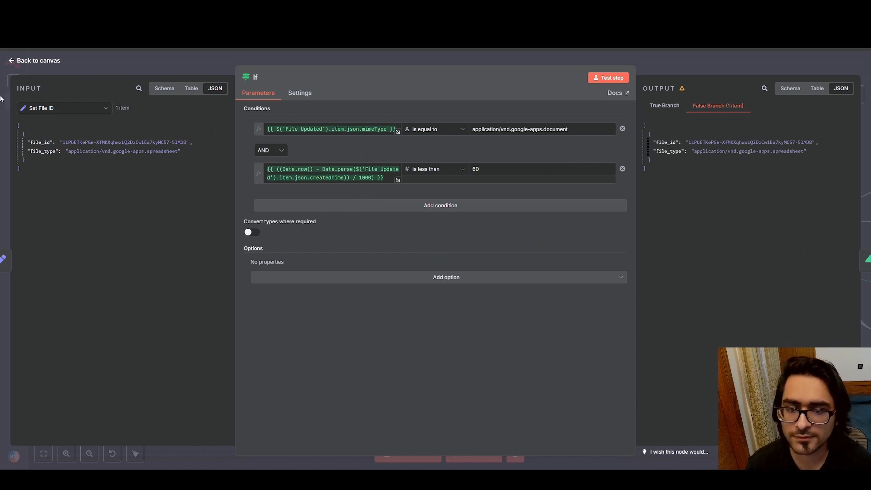
click(11, 61)
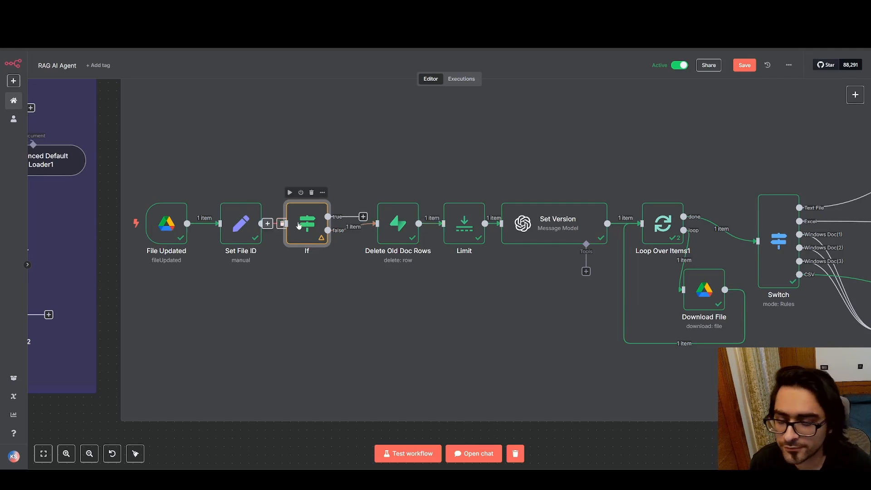
Open the Delete Old Doc Rows node, then switch to Supabase and highlight the file_id in the documents row's metadata
scroll(369, 276, right, 4)
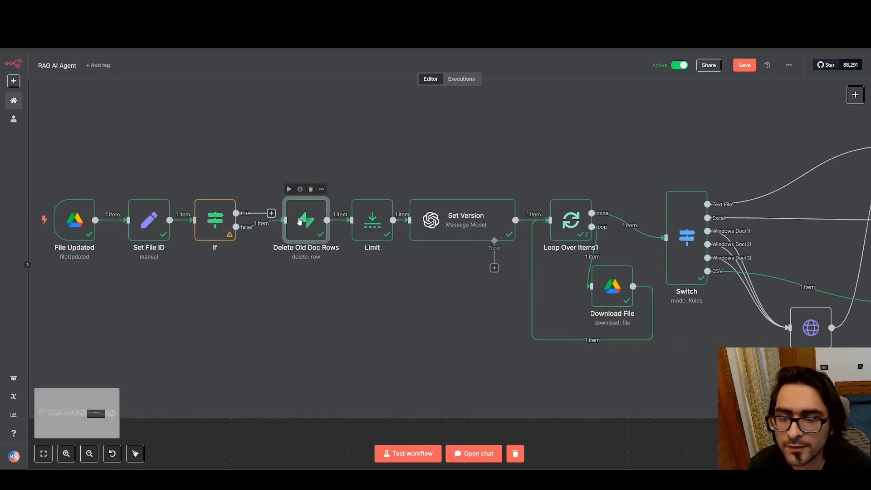
double_click(299, 221)
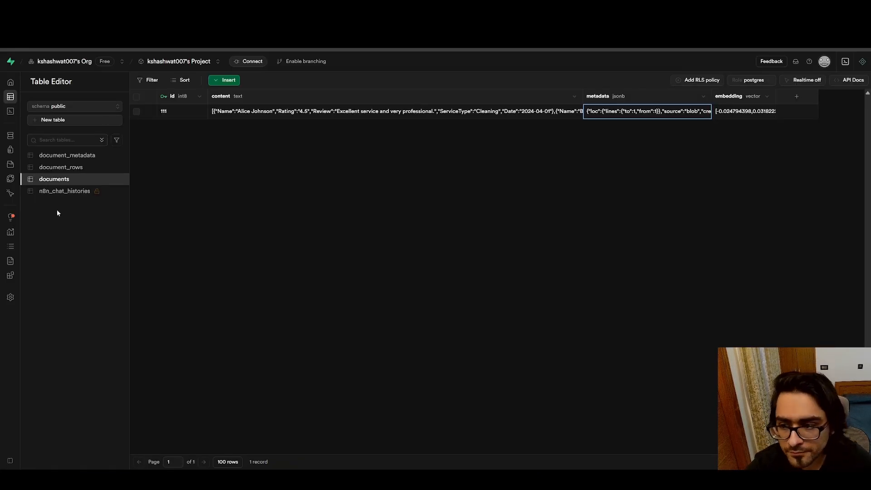
mouse_move(1, 170)
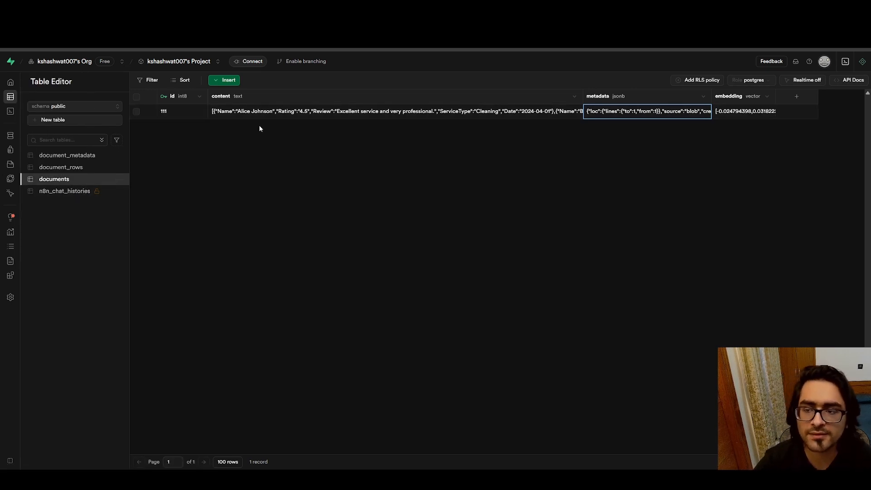
double_click(644, 111)
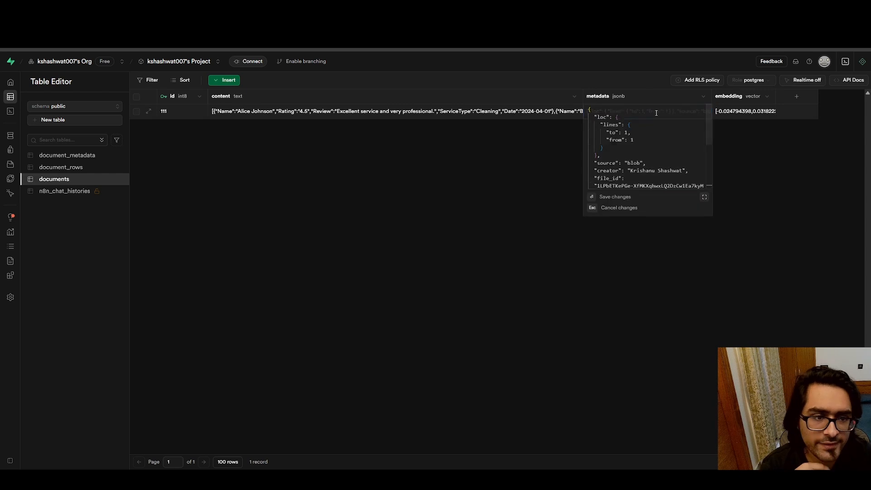
scroll(639, 122, down, 2)
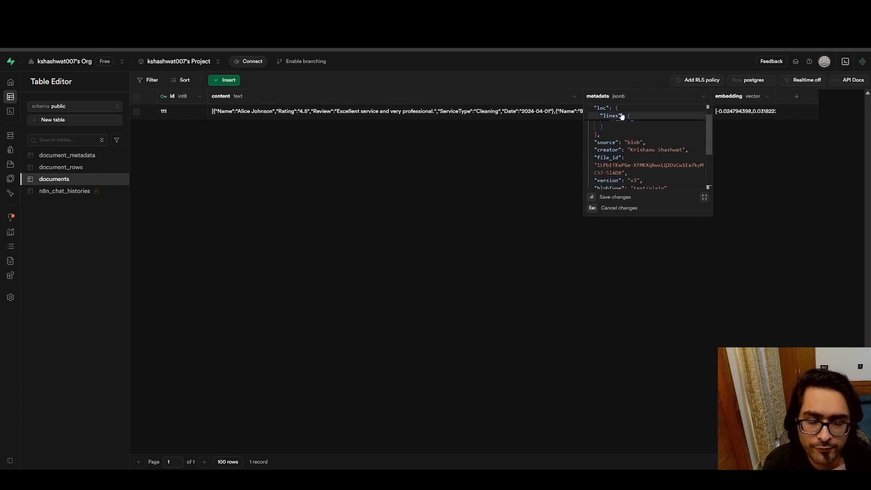
scroll(680, 153, down, 2)
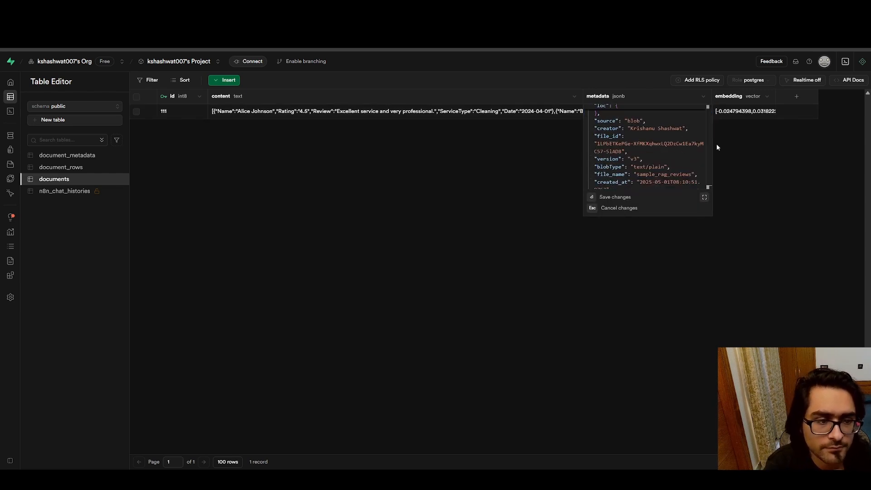
drag(711, 144, 711, 145)
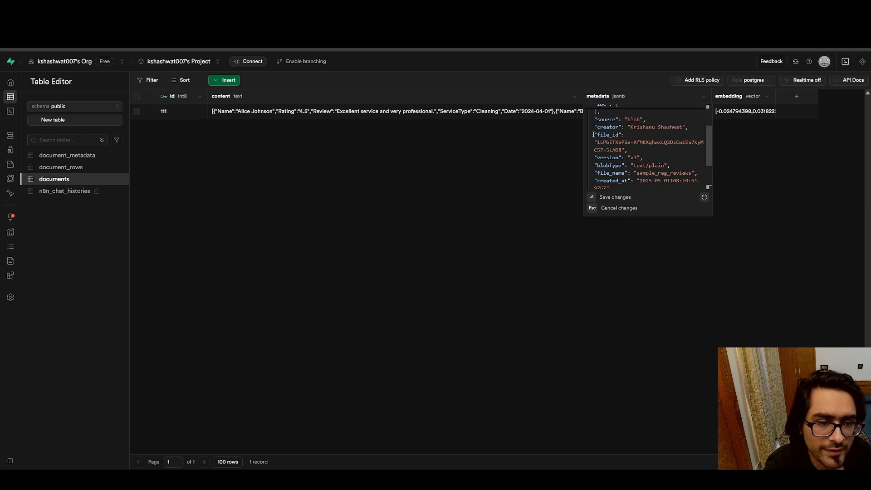
drag(593, 135, 624, 149)
click(624, 149)
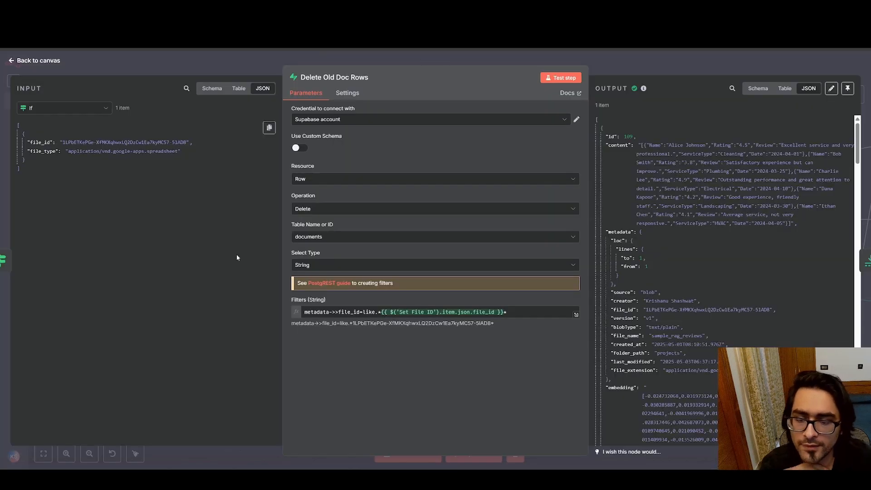
Compare the node's metadata file_id filter with the Supabase metadata, highlight its Set File ID expression, and return to the canvas
drag(310, 312, 322, 312)
click(323, 312)
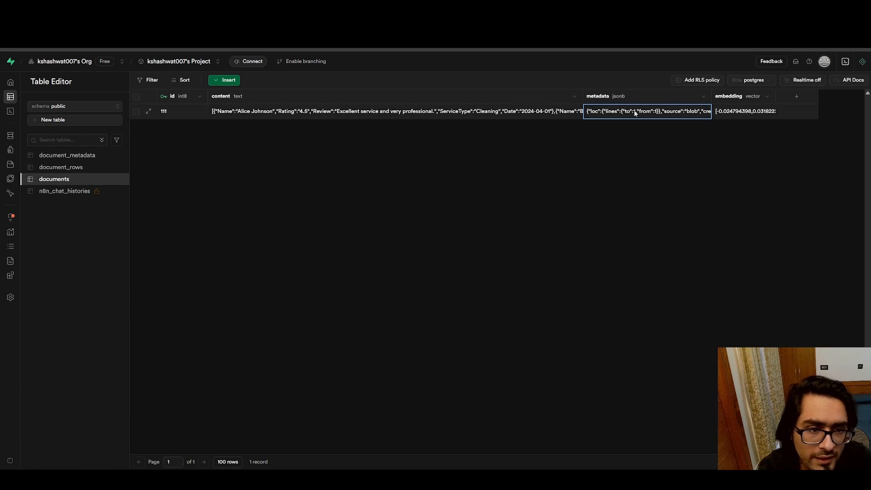
double_click(633, 113)
scroll(640, 156, down, 1)
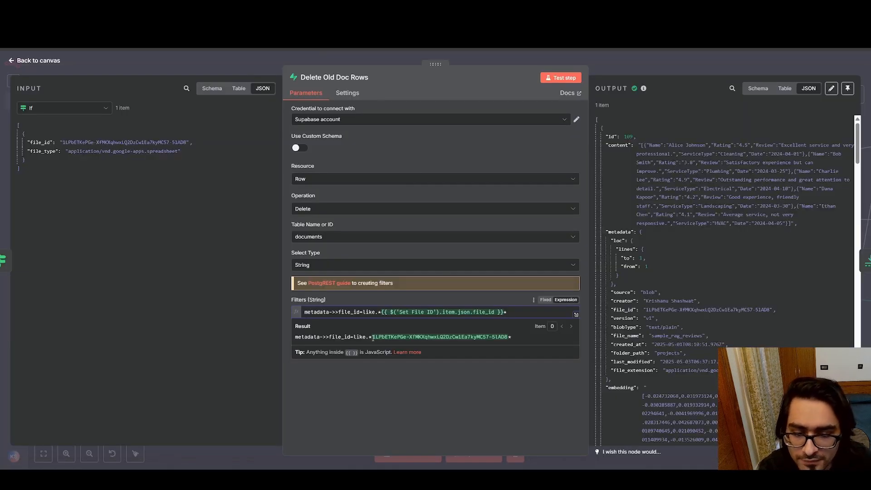
click(451, 401)
drag(390, 312, 471, 314)
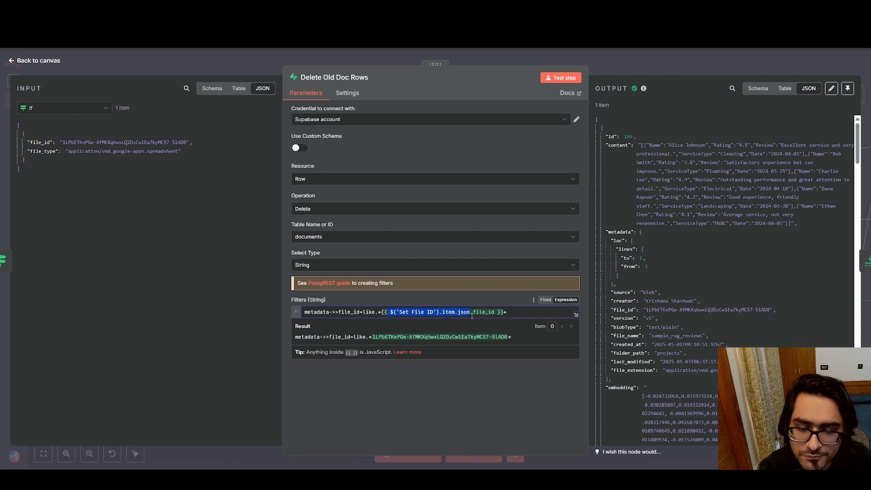
click(471, 316)
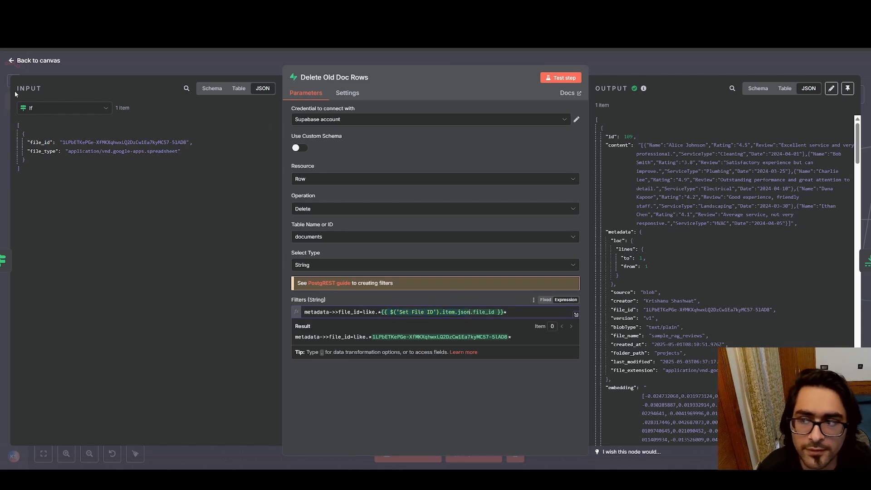
click(13, 61)
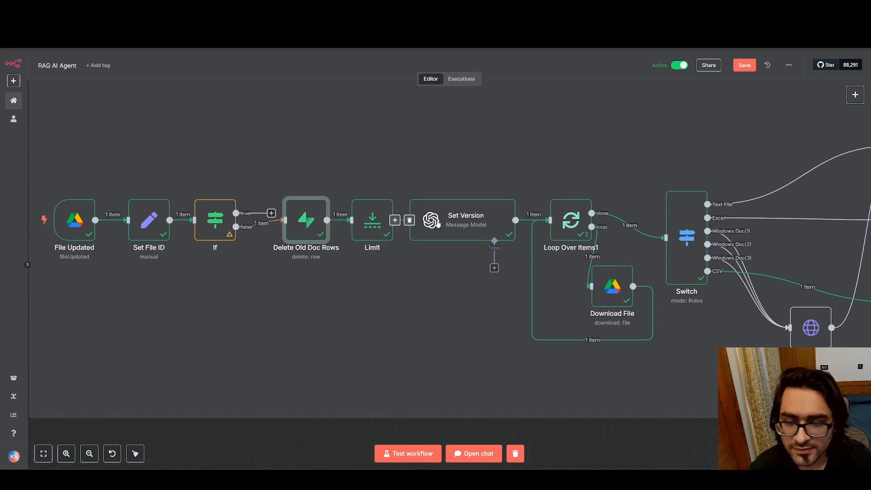
Open the Limit node, review its Max Items and Keep settings, and return to the canvas
scroll(272, 222, right, 5)
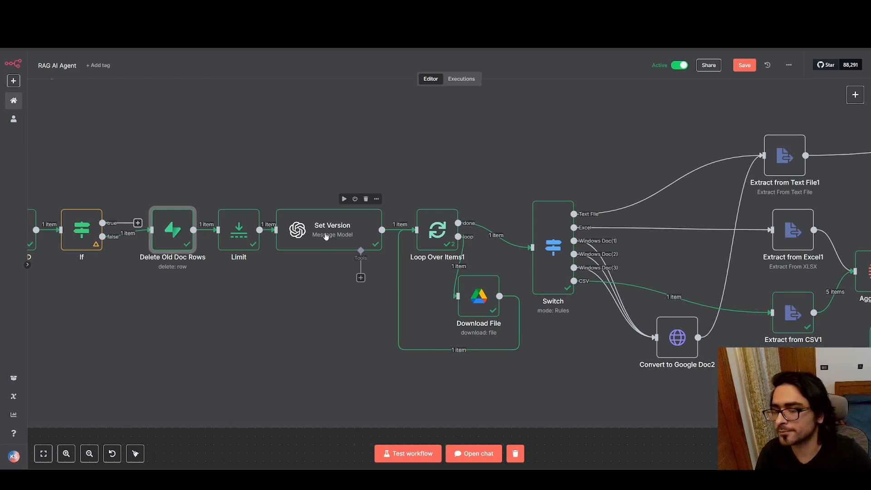
double_click(239, 229)
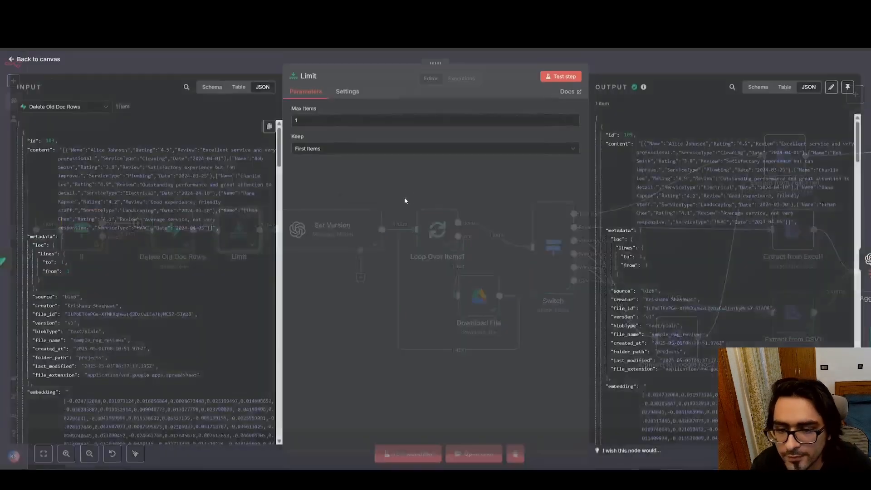
click(13, 61)
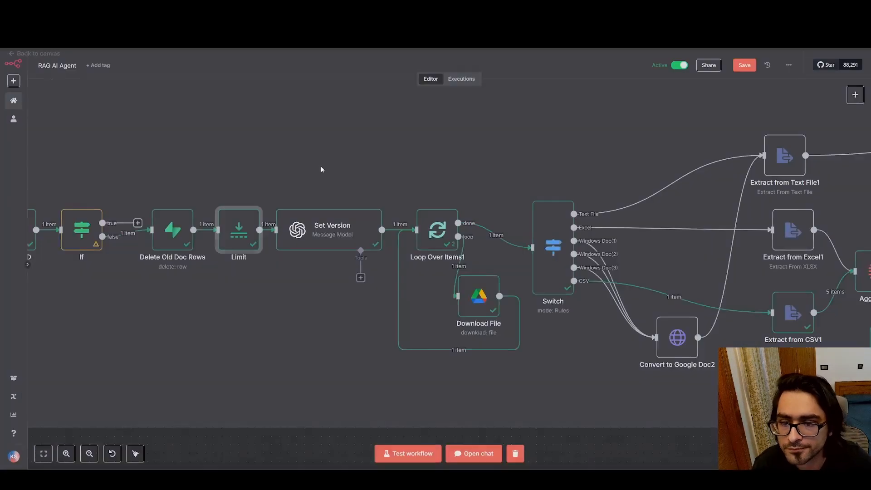
Open the Set Version node, highlight the version value in the documents row's metadata in Supabase, and switch back to n8n
double_click(332, 227)
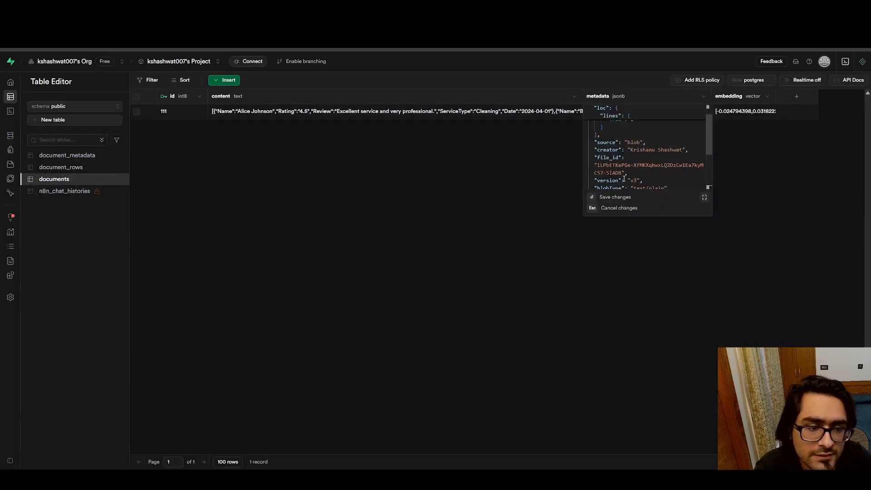
drag(631, 180, 637, 181)
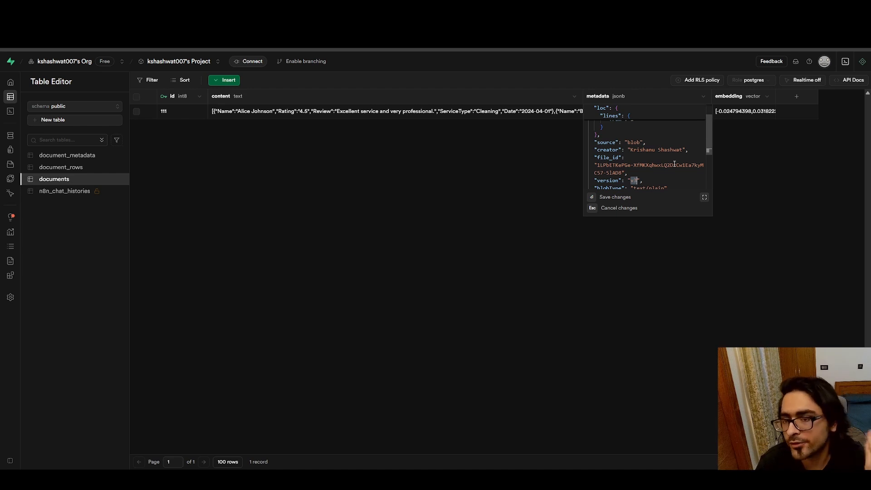
scroll(674, 163, up, 1)
scroll(619, 165, down, 2)
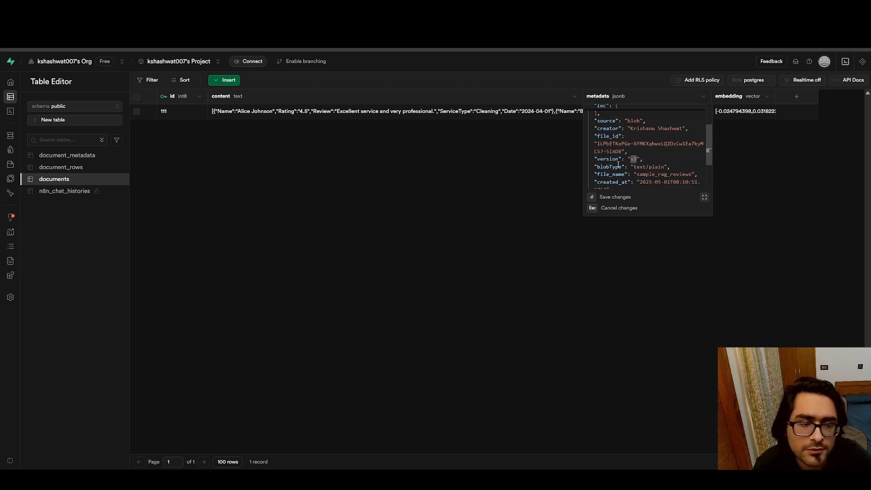
click(493, 223)
key(ctrl+Tab)
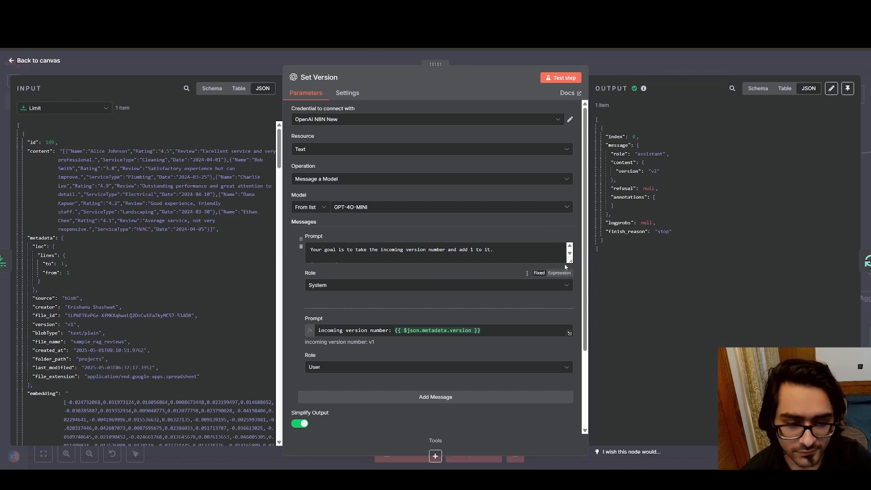
Enlarge the system prompt in the Set Version node and highlight its version-increment instruction and input/output examples
drag(570, 261, 570, 341)
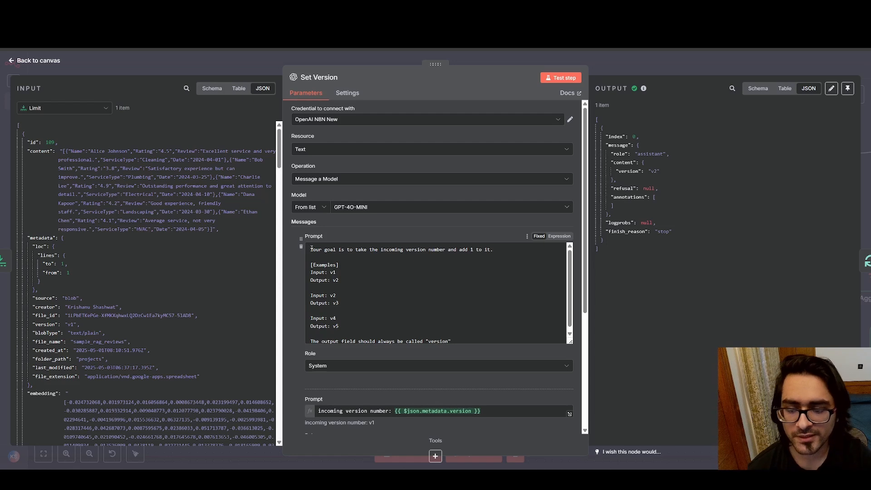
drag(311, 248, 496, 249)
click(496, 249)
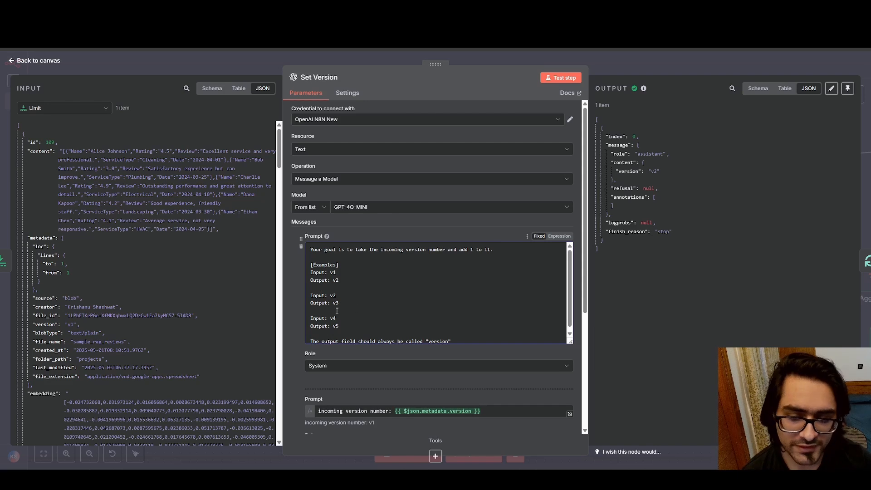
scroll(341, 311, down, 1)
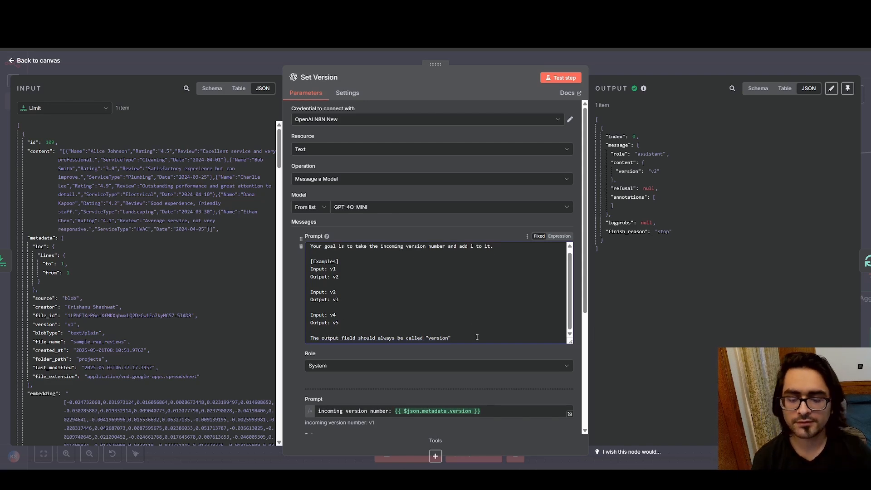
drag(477, 338, 369, 256)
click(411, 275)
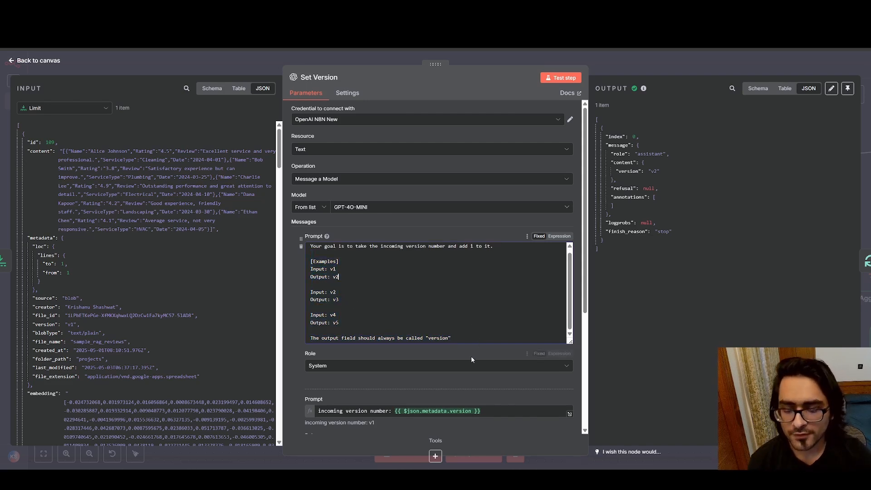
Highlight the incoming version number expression in the Set Version node's user prompt
scroll(471, 359, down, 3)
drag(318, 283, 491, 283)
click(487, 285)
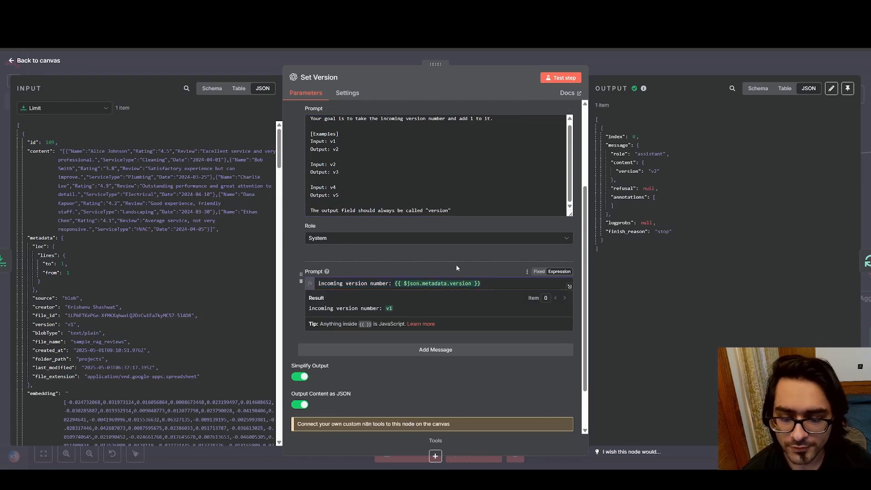
View the available models for the Set Version node, keep GPT-4O-MINI, and return to the canvas
scroll(410, 272, up, 3)
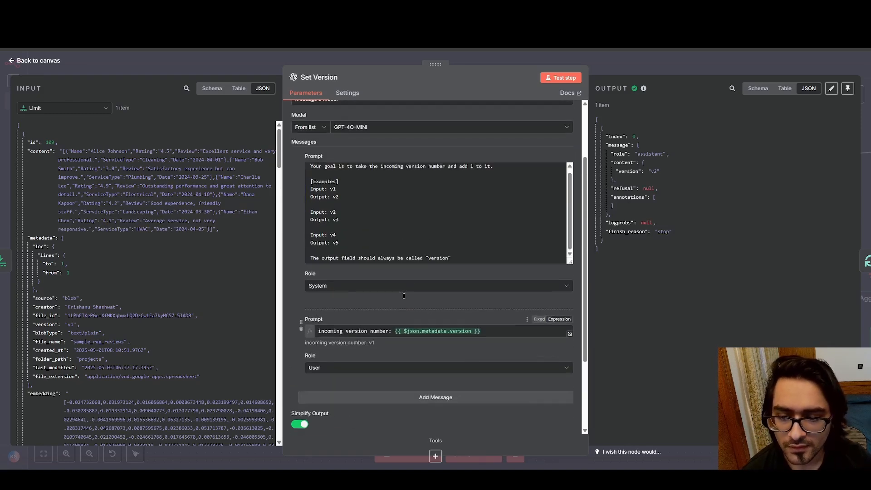
click(376, 207)
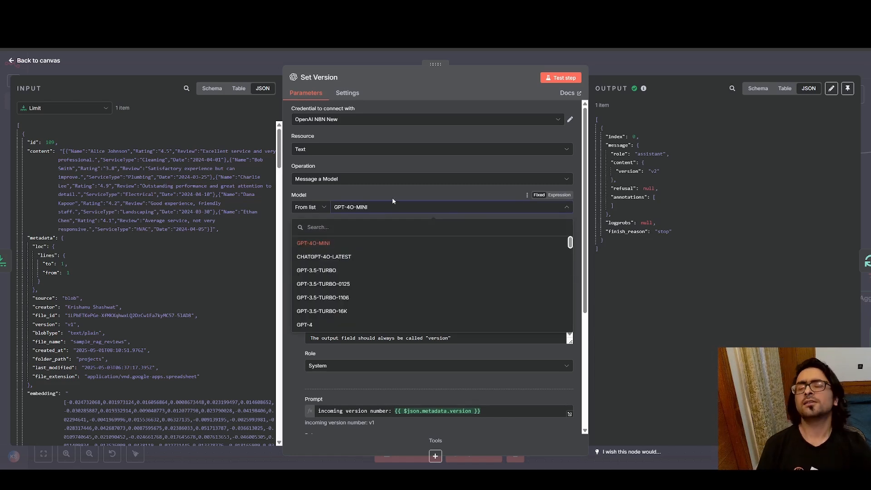
click(396, 190)
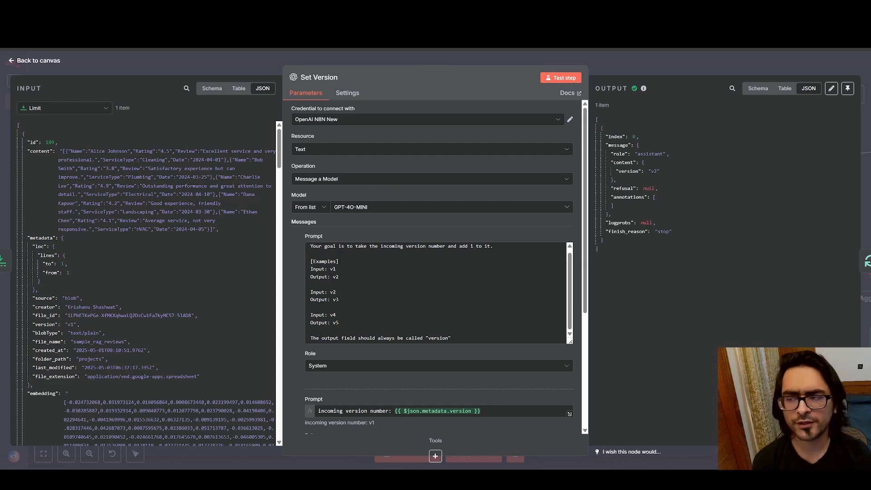
click(13, 63)
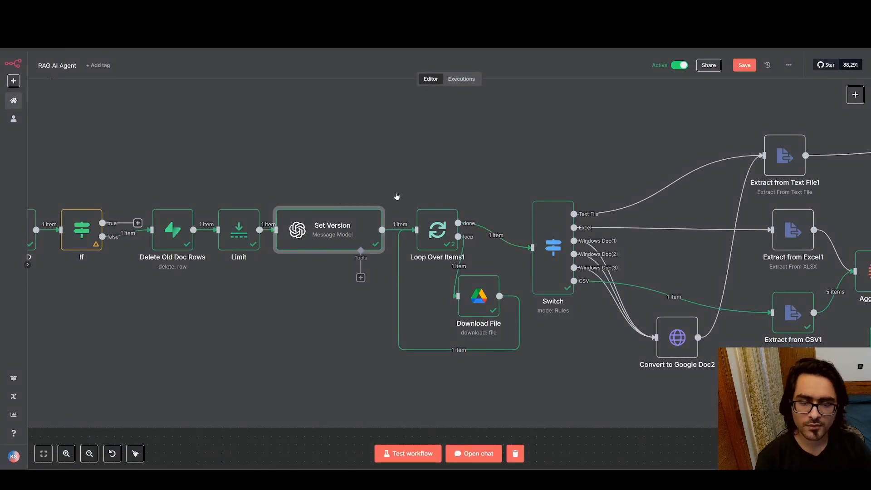
Compare the loop and download nodes in the Drive Files Created Flow with those in the updated flow
scroll(318, 209, right, 4)
scroll(318, 208, left, 20)
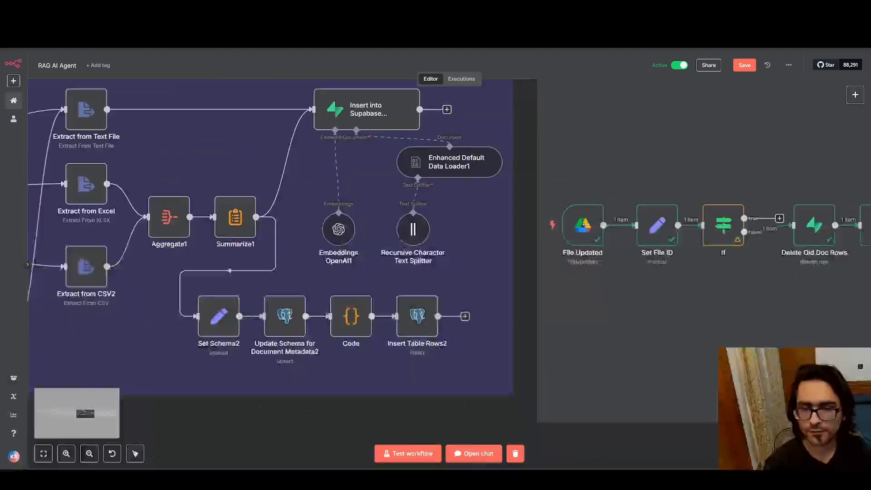
scroll(364, 205, left, 10)
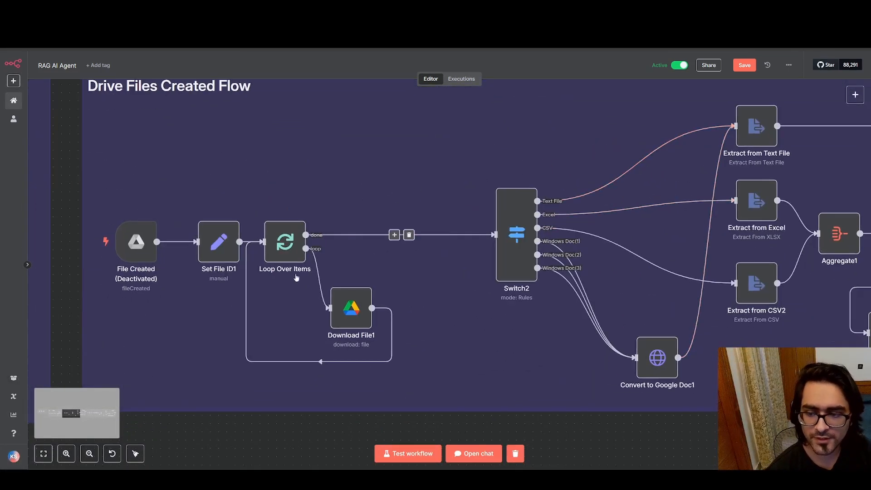
scroll(249, 175, right, 20)
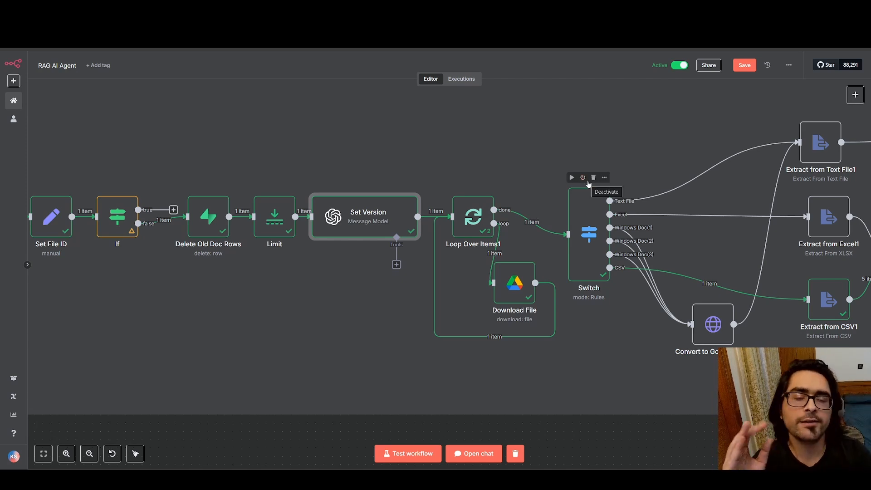
Inspect the Download File node's Google Drive settings and file output, highlight the output details, and return to the canvas
click(511, 277)
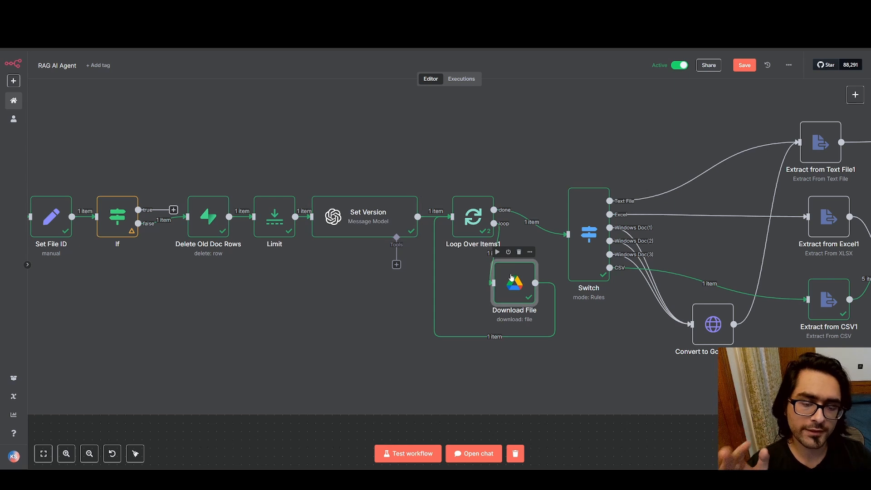
double_click(511, 277)
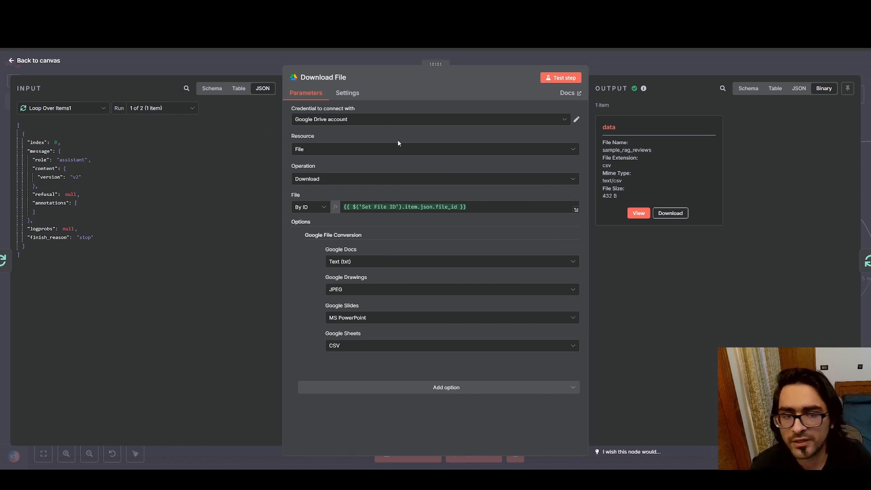
drag(634, 199, 674, 167)
click(674, 167)
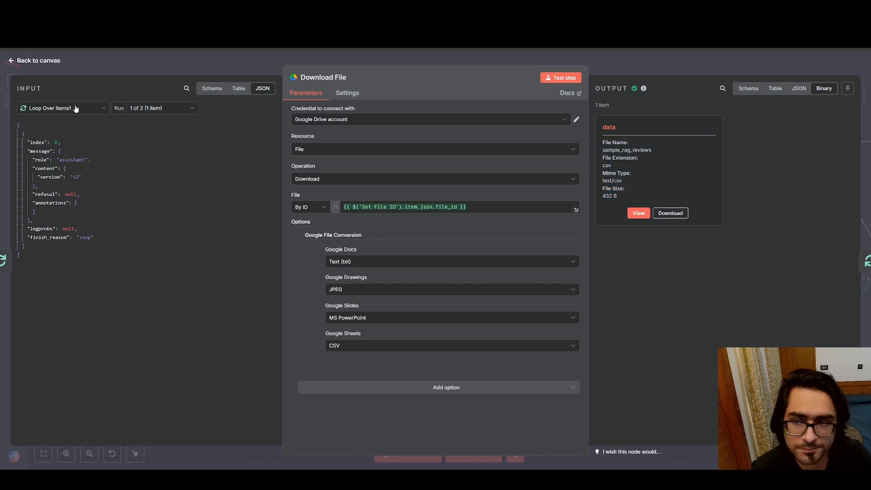
click(12, 64)
Review the file-type routing rules in the updated flow's Switch node, highlight the output's MIME type, and return to the canvas
scroll(514, 156, right, 5)
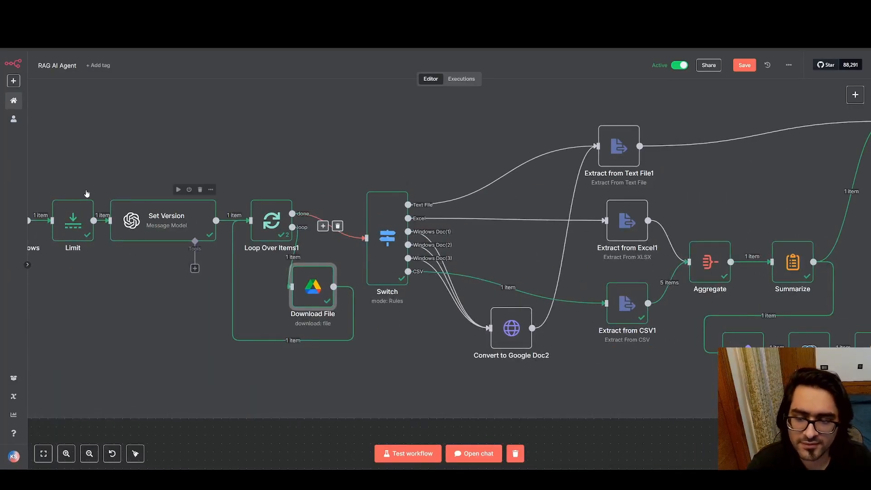
scroll(553, 186, right, 10)
scroll(553, 187, left, 5)
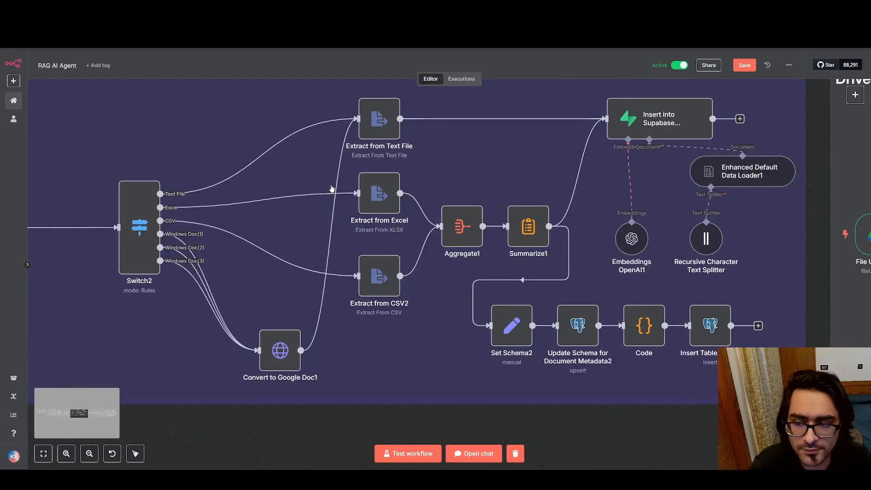
scroll(428, 178, right, 9)
drag(816, 162, 199, 120)
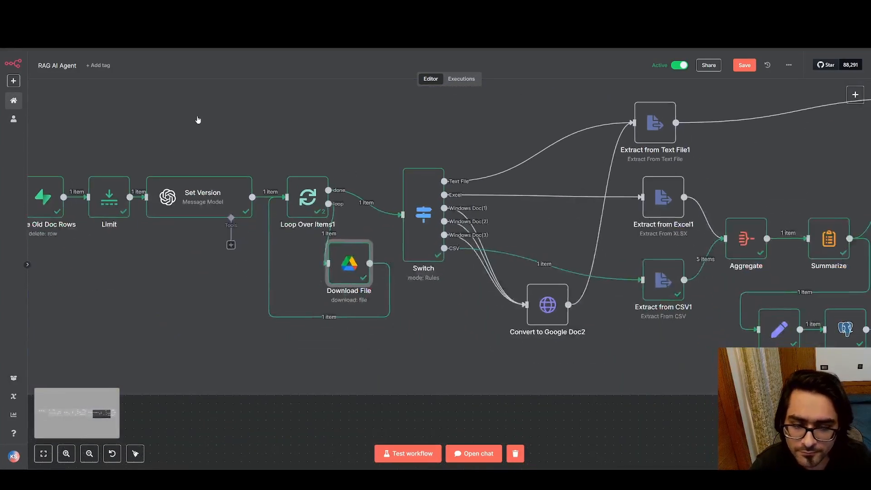
click(422, 217)
double_click(422, 217)
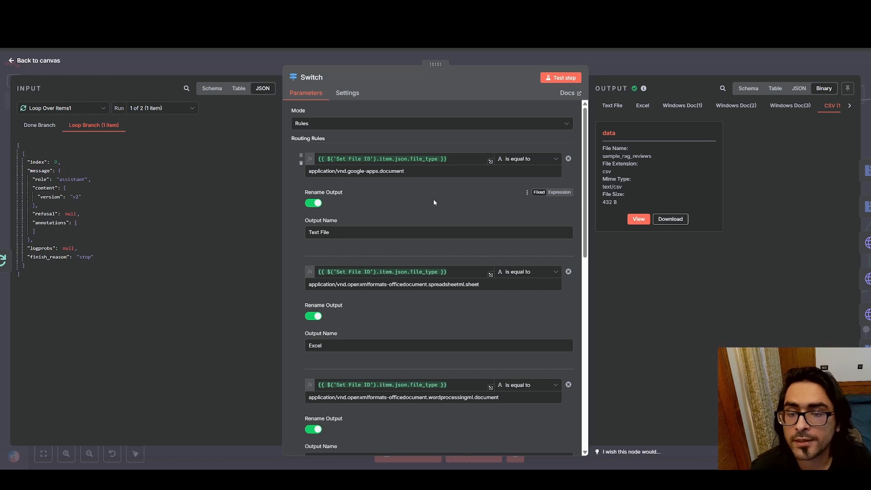
scroll(367, 230, down, 1)
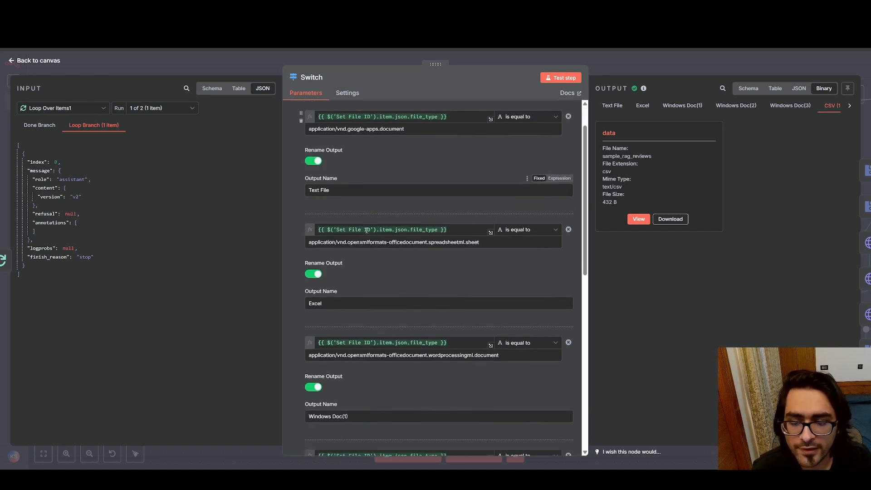
scroll(375, 295, down, 8)
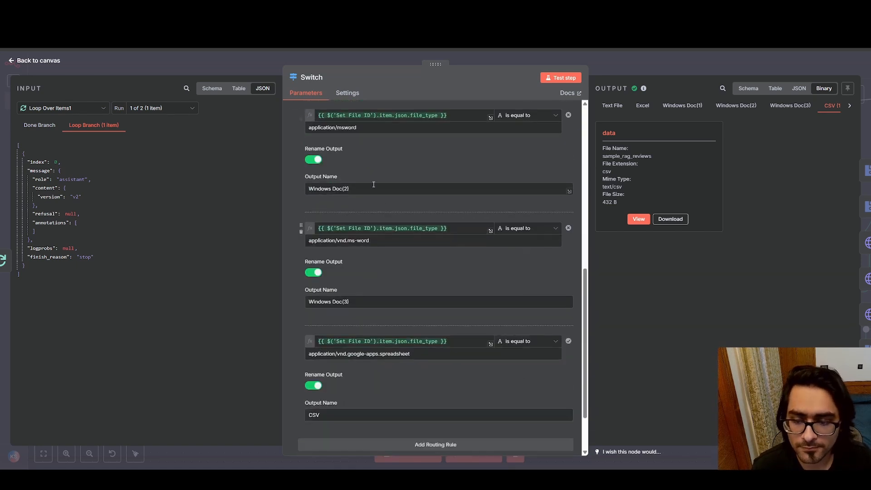
scroll(377, 348, down, 2)
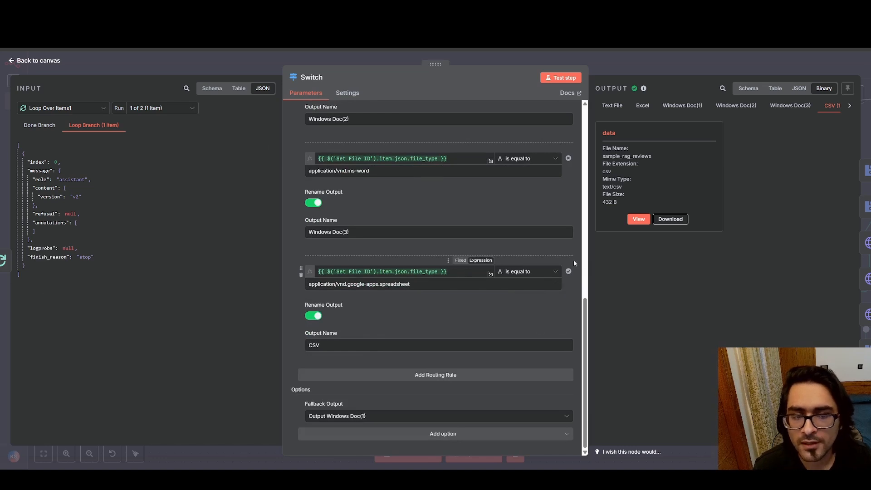
drag(630, 188, 608, 183)
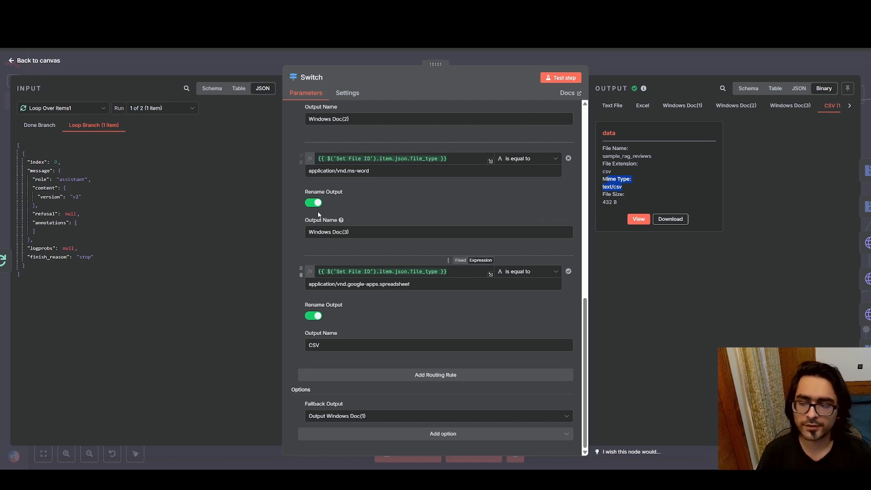
click(12, 60)
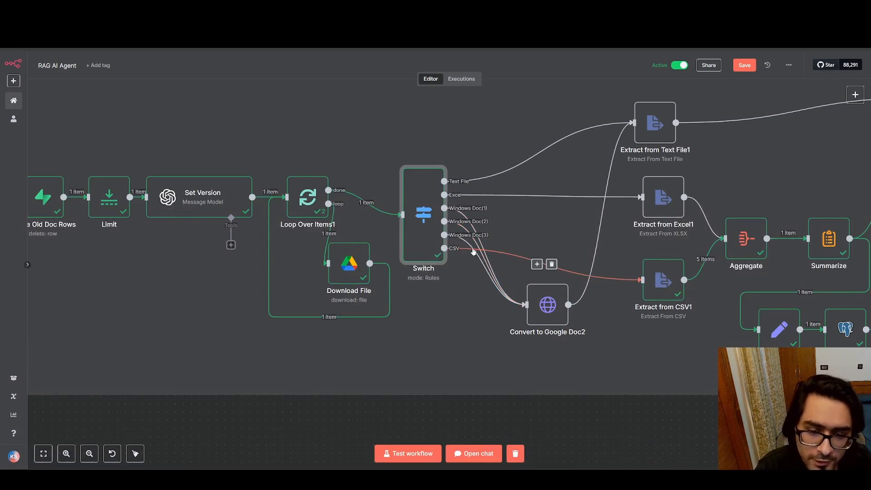
Examine the Extract from CSV1 output as JSON, highlight a record's rating, and return to the canvas
drag(600, 314, 473, 325)
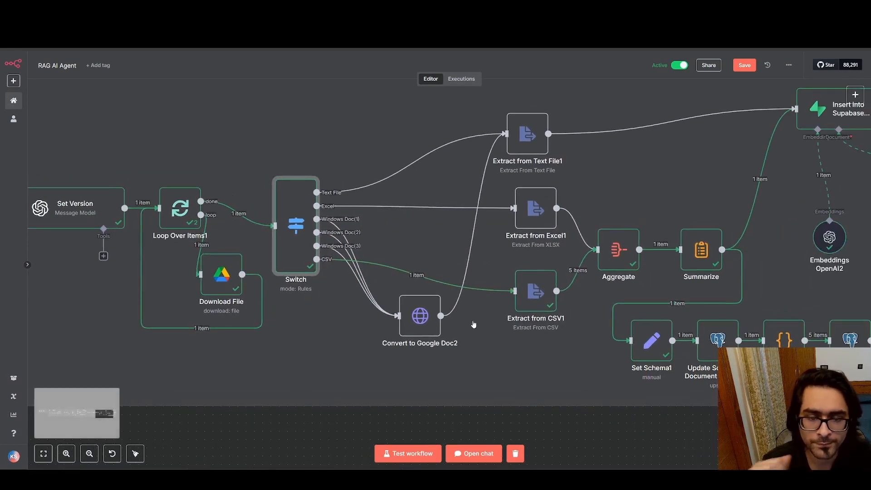
double_click(537, 285)
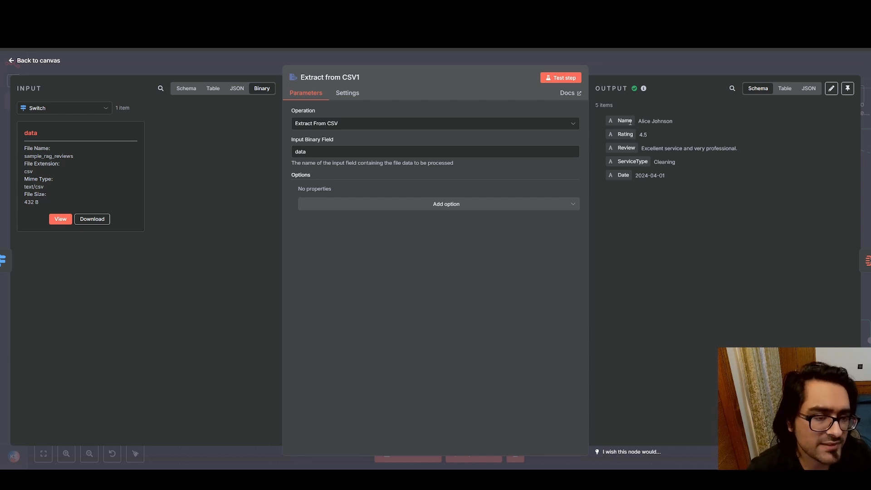
drag(630, 122, 671, 163)
click(692, 200)
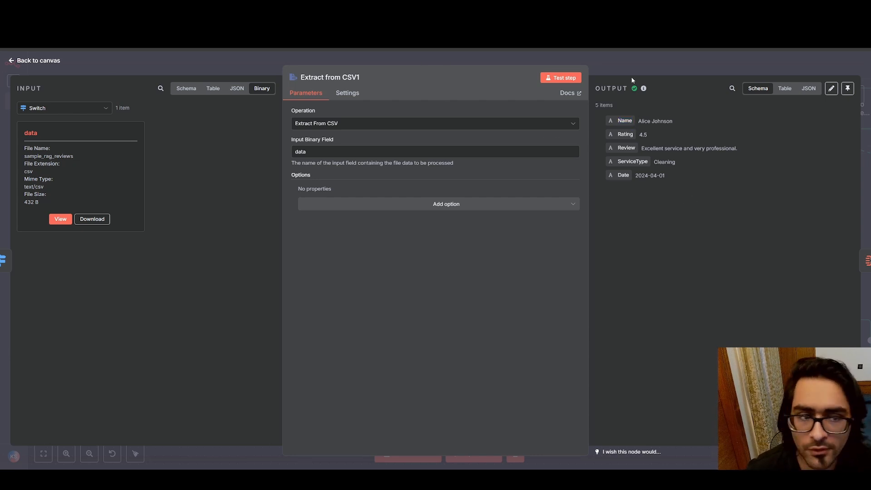
click(807, 89)
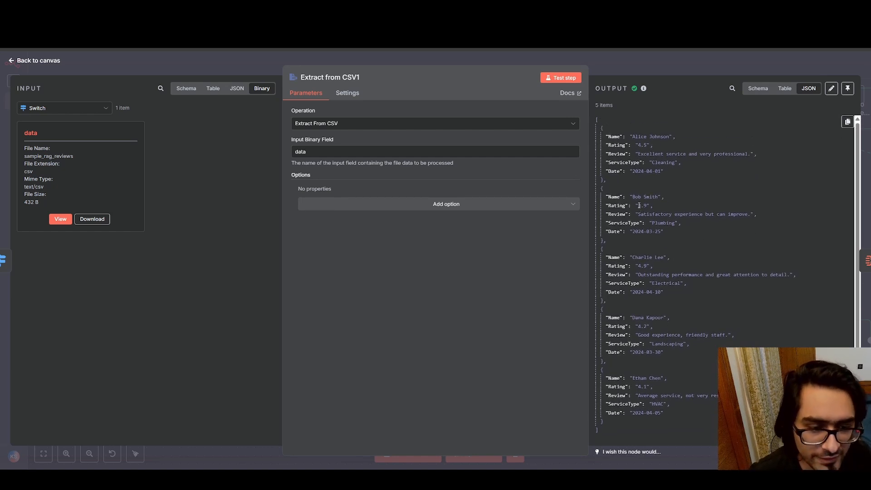
drag(637, 205, 646, 205)
click(692, 205)
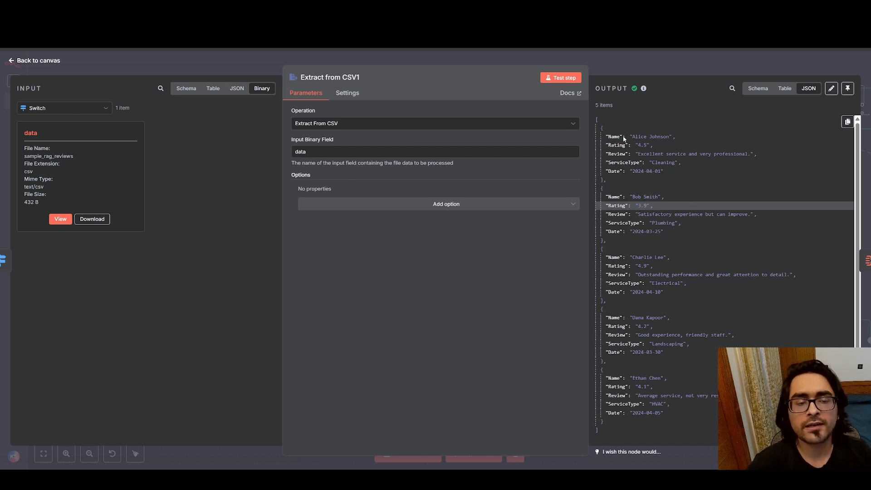
click(695, 336)
click(11, 58)
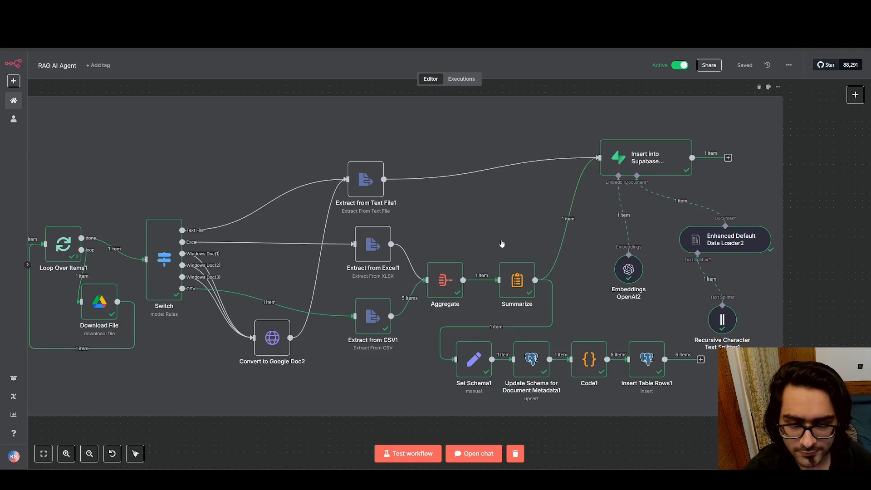
Compare the separate records from Extract from CSV1 with the Aggregate node's output, highlighting its data key
double_click(447, 278)
click(12, 60)
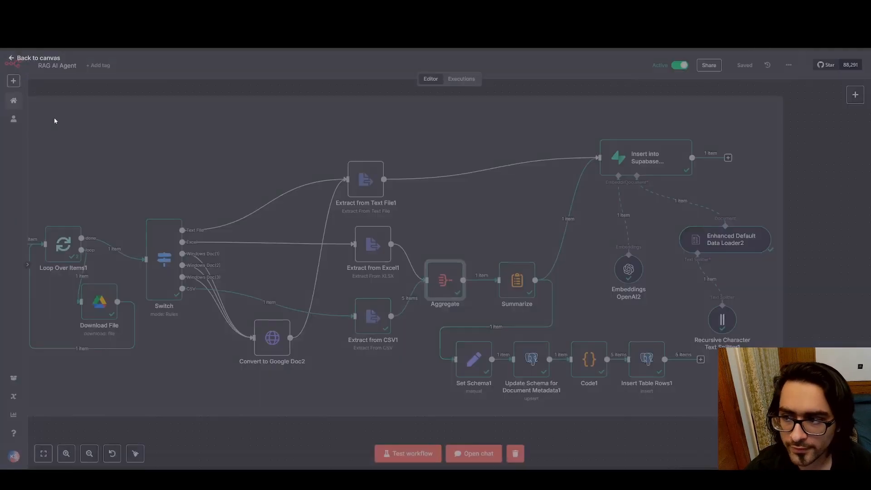
double_click(367, 320)
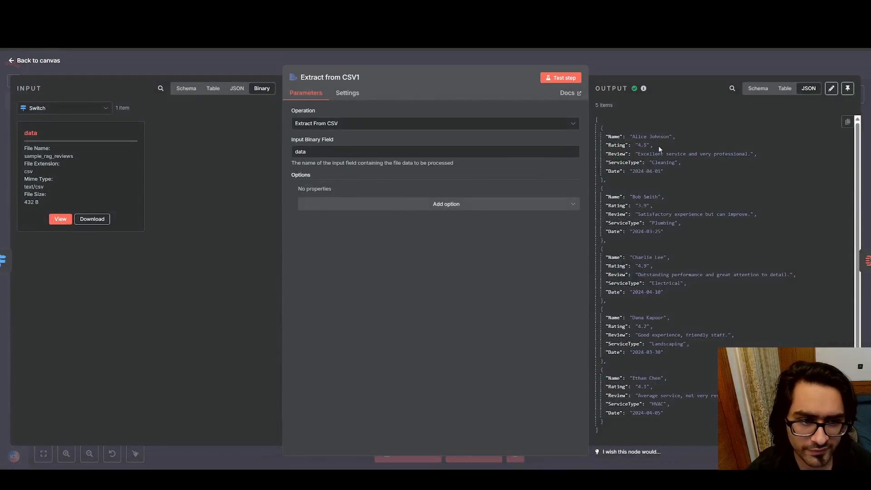
scroll(637, 131, down, 2)
scroll(636, 131, up, 2)
click(12, 60)
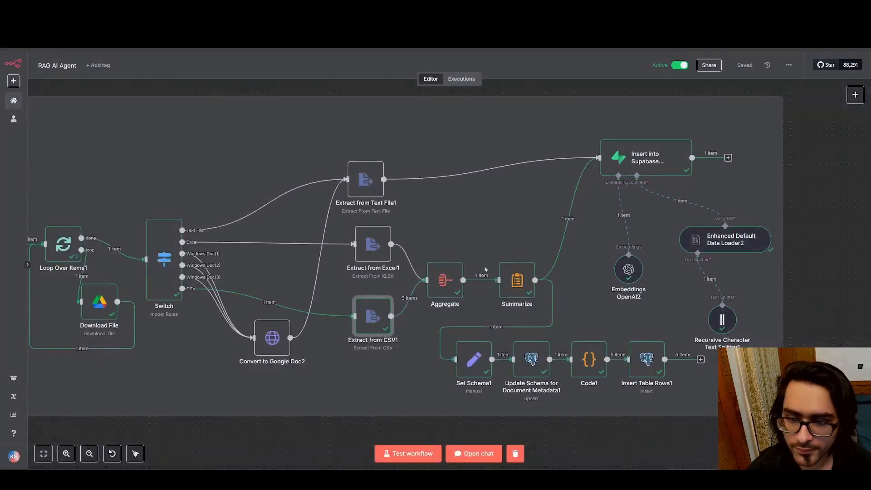
double_click(446, 276)
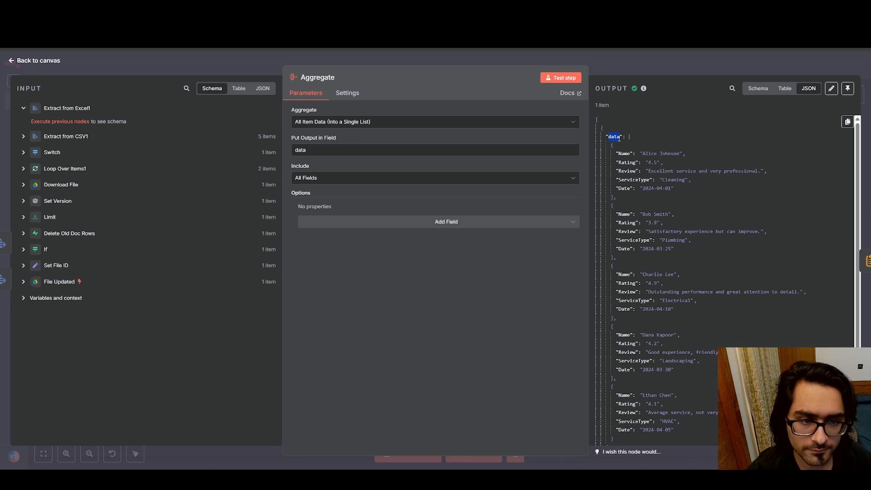
click(699, 172)
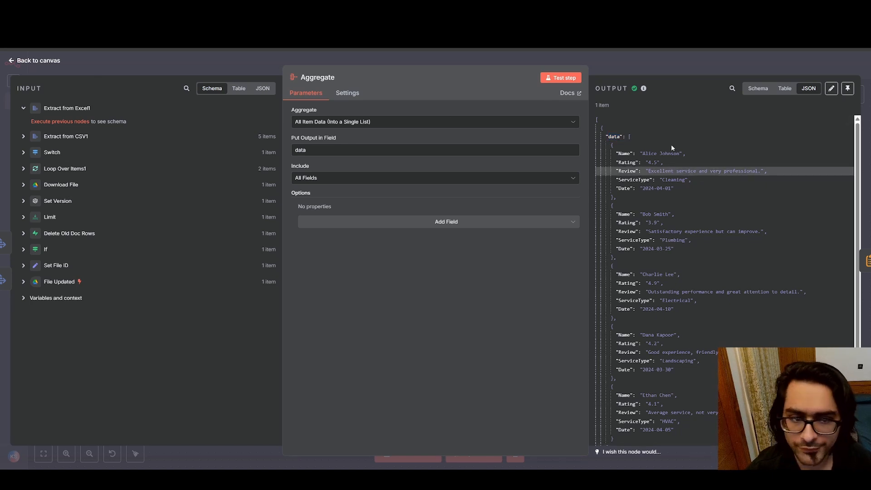
click(12, 60)
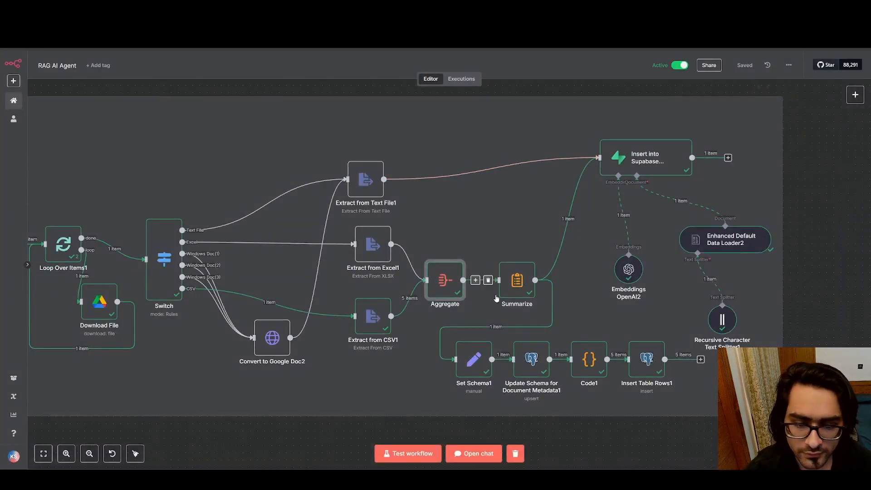
Highlight concatenated_data in the Summarize node's output and compare it with the content column of the Supabase documents table
double_click(517, 280)
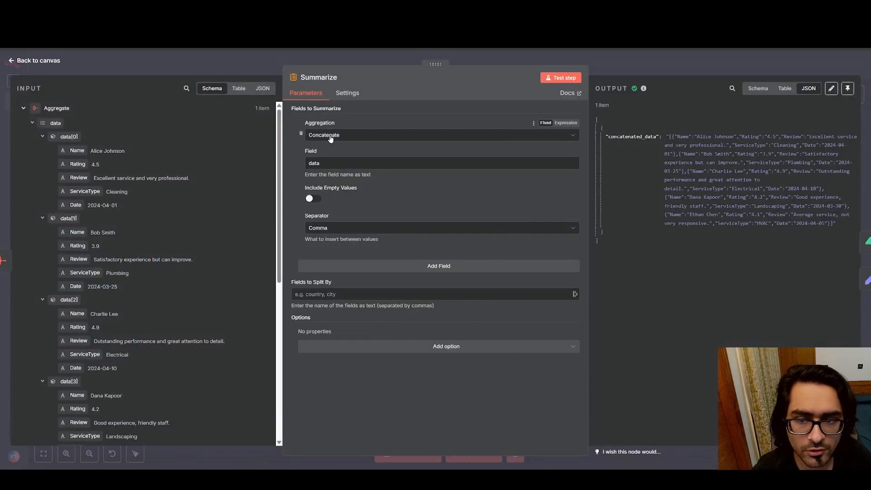
double_click(622, 138)
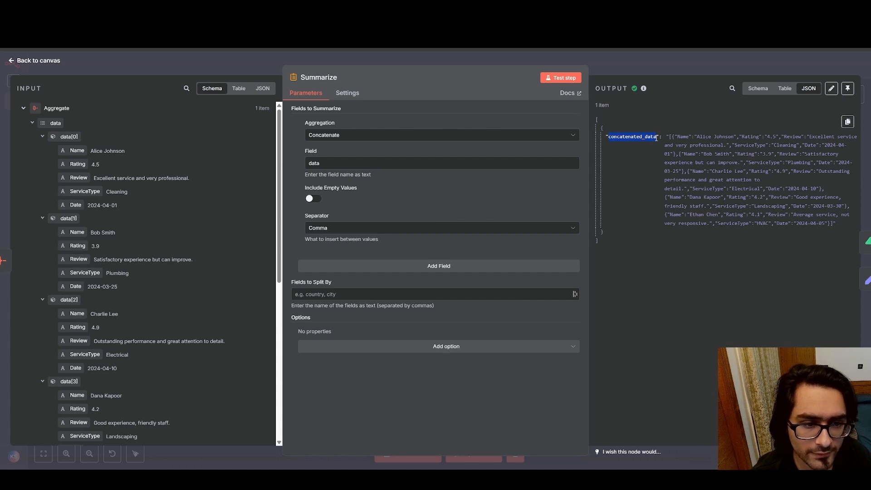
click(683, 136)
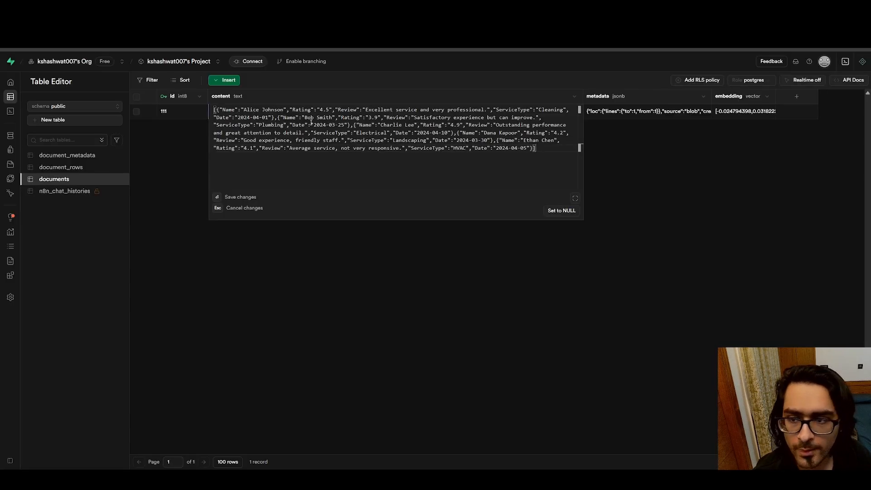
click(391, 301)
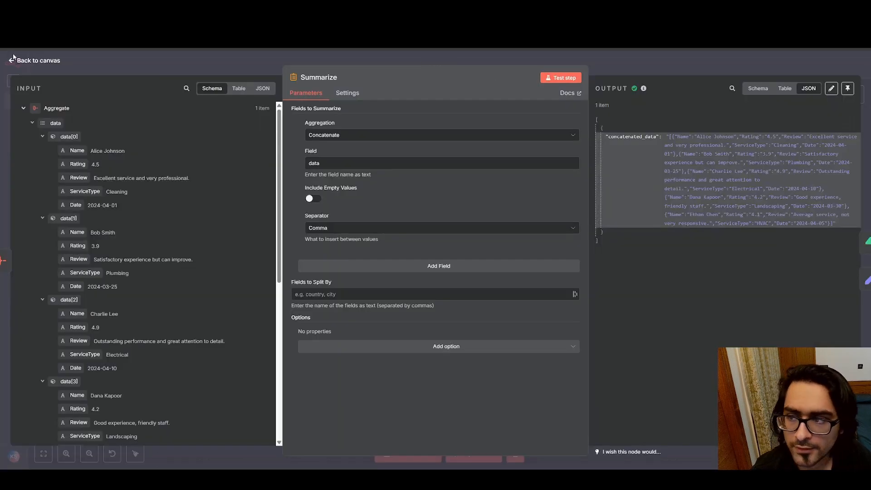
click(13, 57)
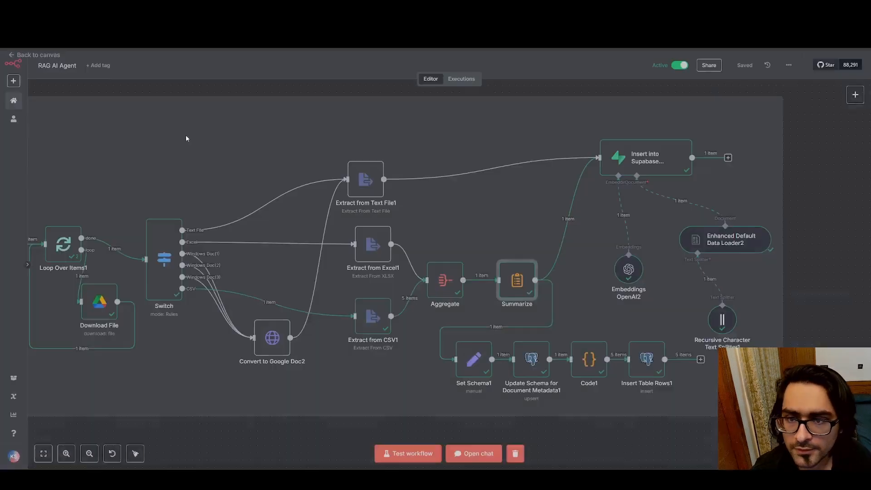
Review the document_metadata column mapping in the Update Schema for Document Metadata1 node and return to the canvas
scroll(571, 338, down, 3)
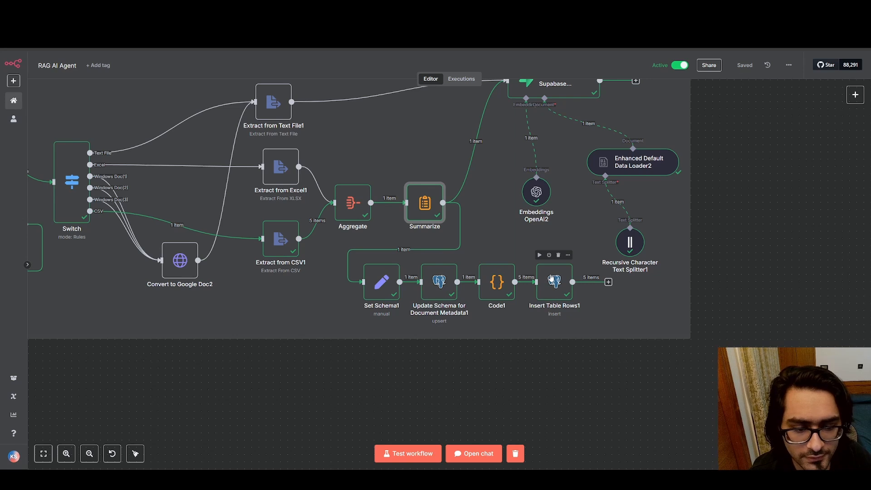
click(439, 282)
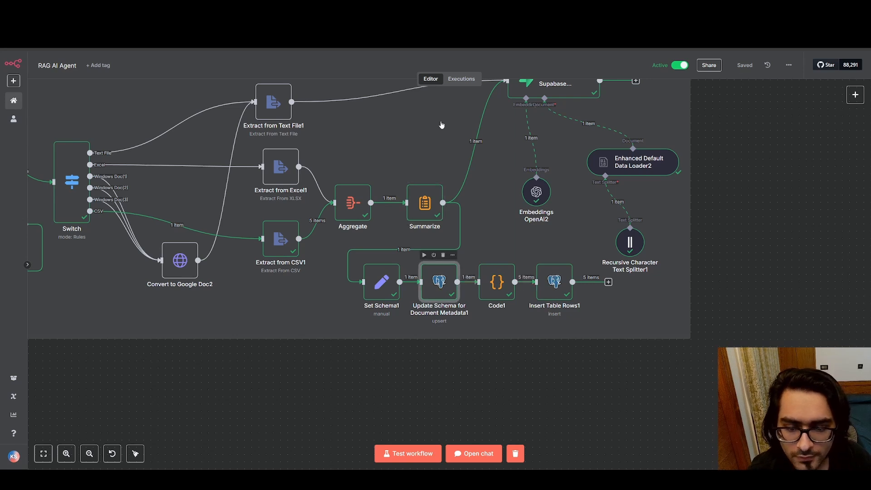
key(Return)
scroll(309, 309, down, 1)
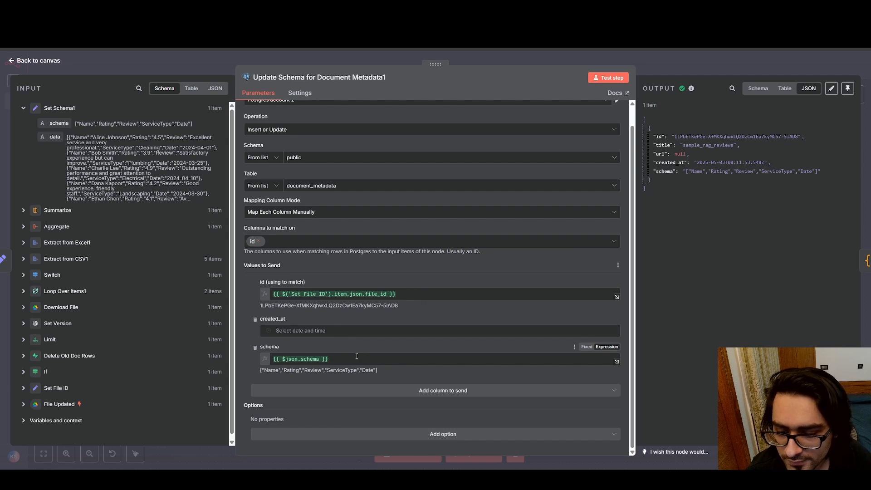
click(12, 65)
Review the dataset_id and row_data column mappings in the Insert Table Rows1 node and return to the canvas
scroll(290, 127, down, 8)
drag(145, 94, 258, 149)
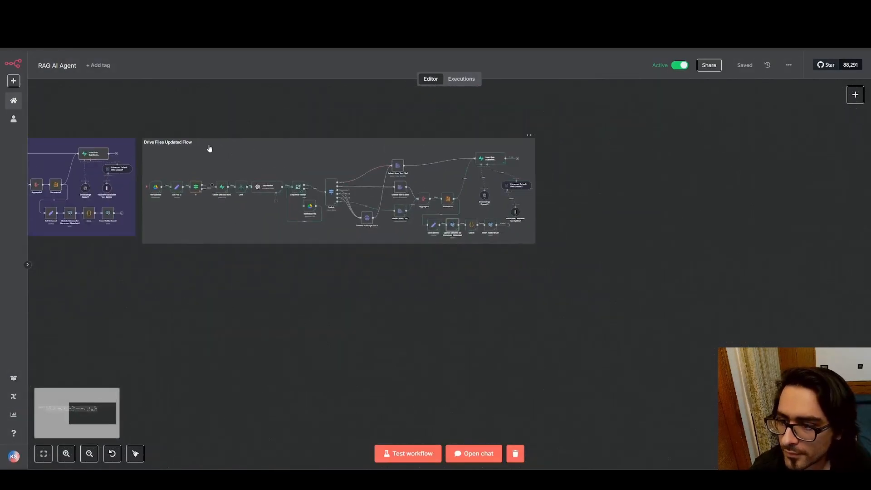
scroll(436, 220, up, 6)
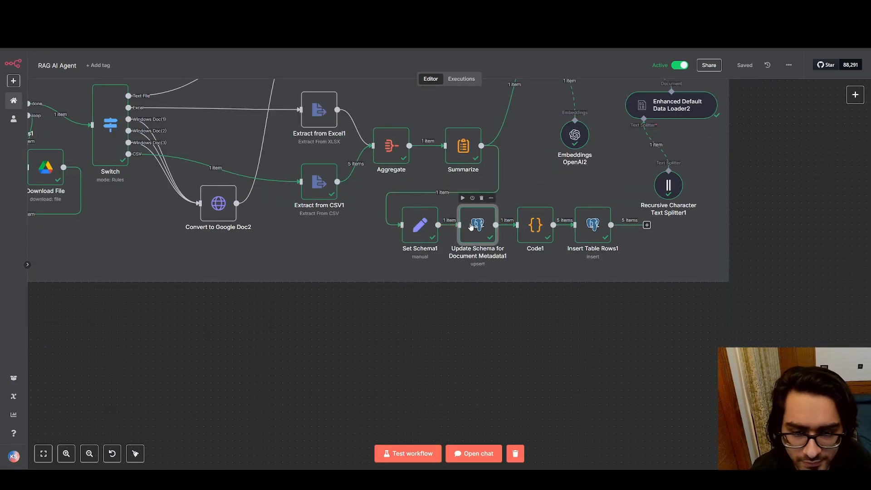
drag(274, 224, 772, 230)
drag(402, 219, 818, 233)
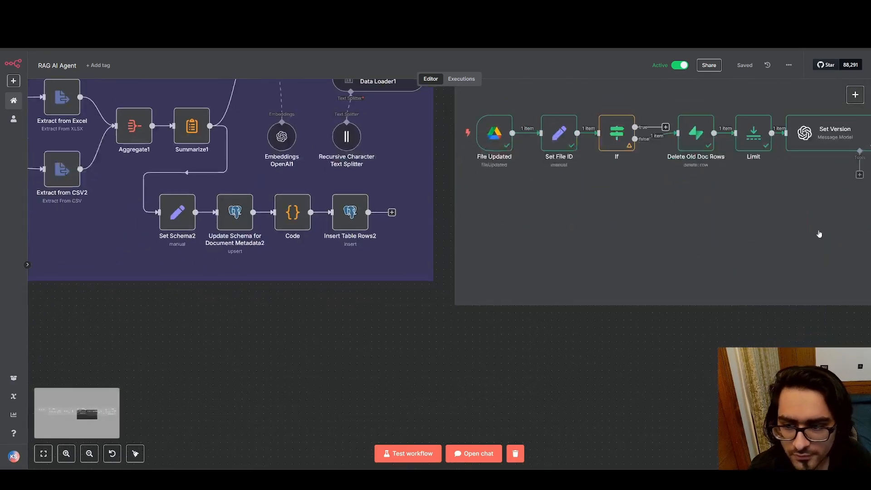
drag(563, 243, 33, 219)
drag(550, 225, 86, 224)
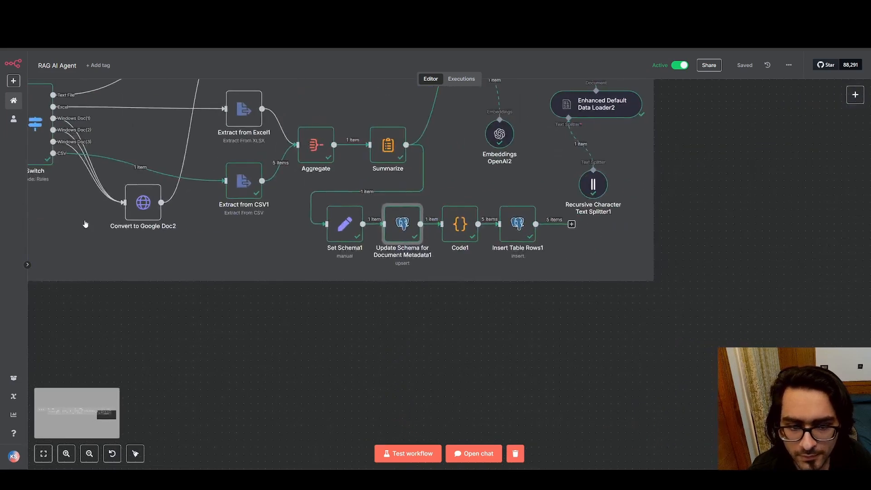
double_click(530, 223)
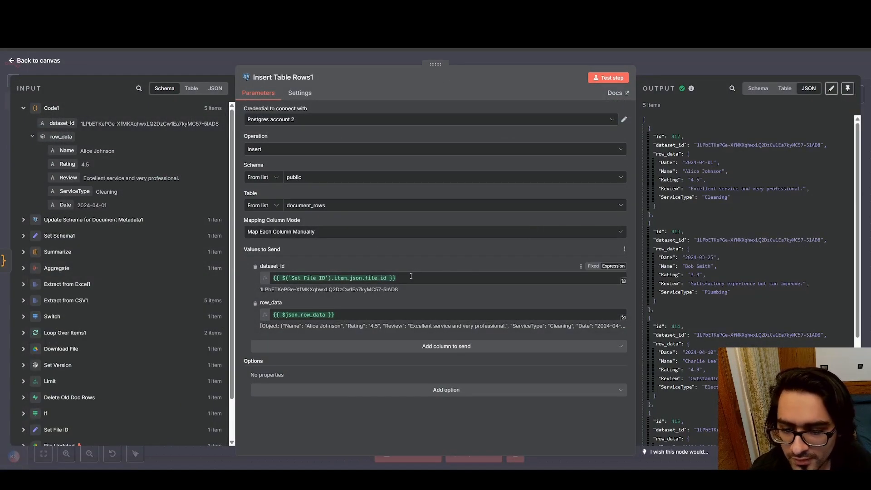
drag(436, 280, 268, 279)
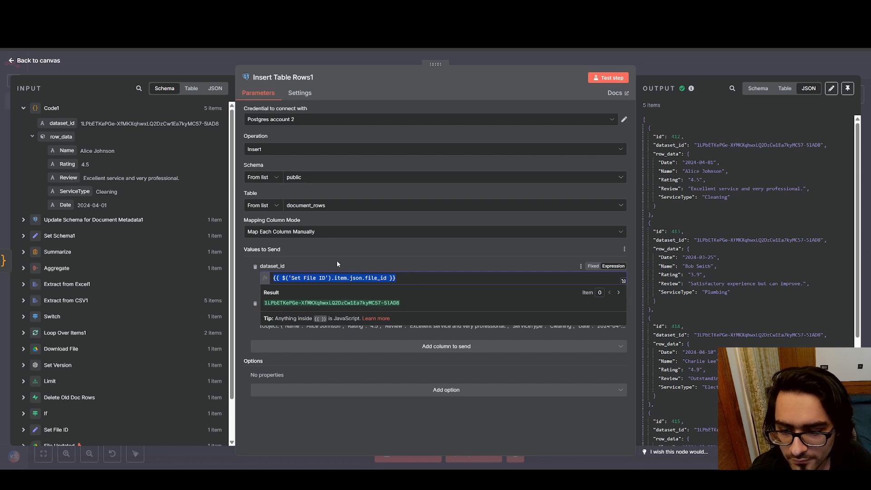
click(336, 260)
click(334, 314)
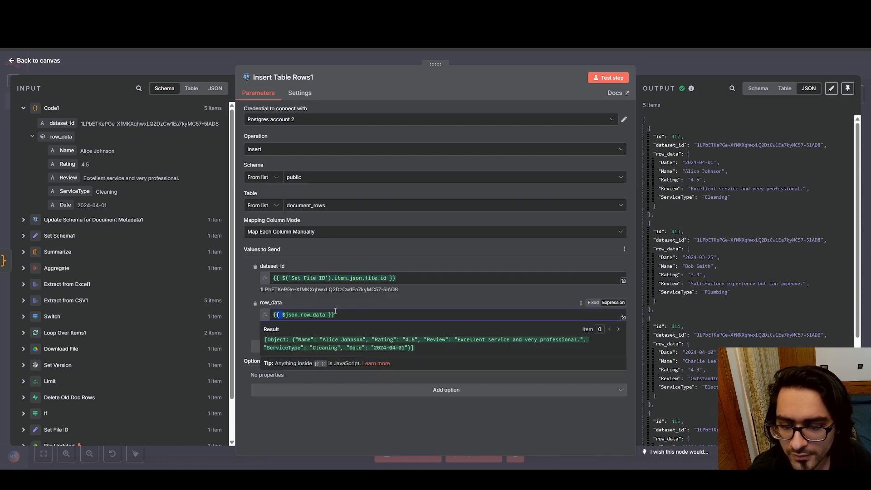
click(11, 60)
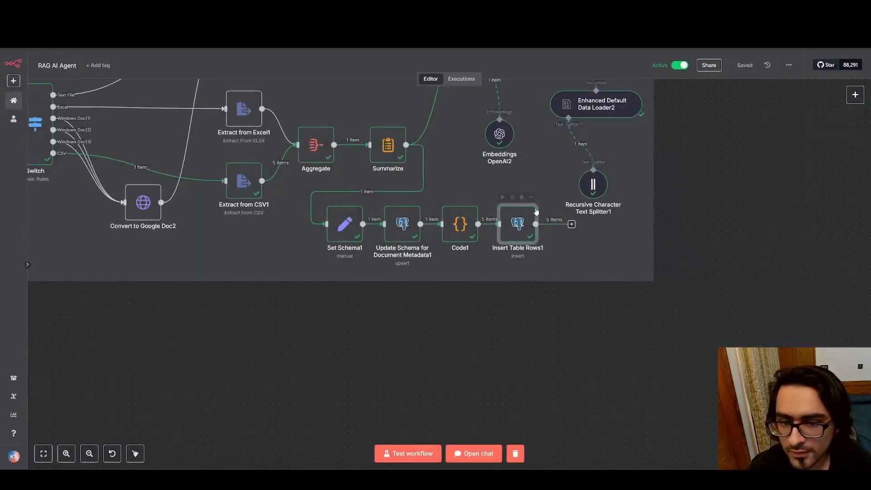
Highlight fileId in the Code1 node's JavaScript and compare it with the Summarize node's concatenated output
double_click(460, 224)
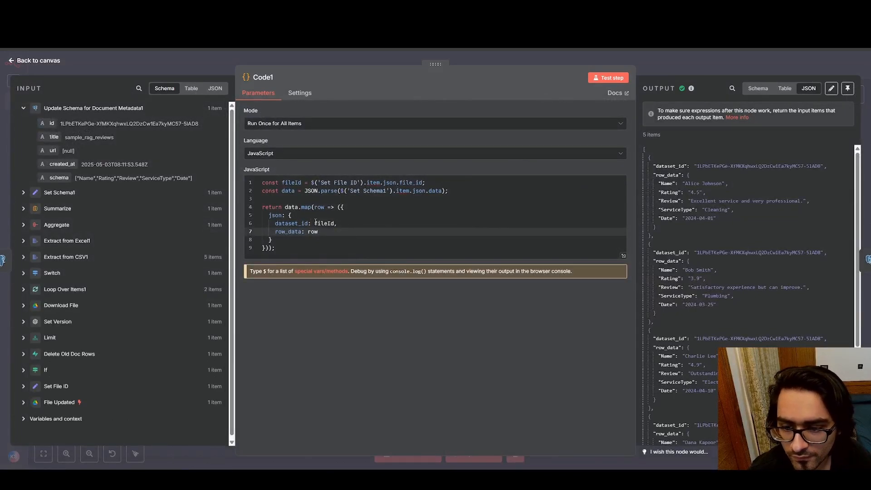
drag(316, 222, 334, 223)
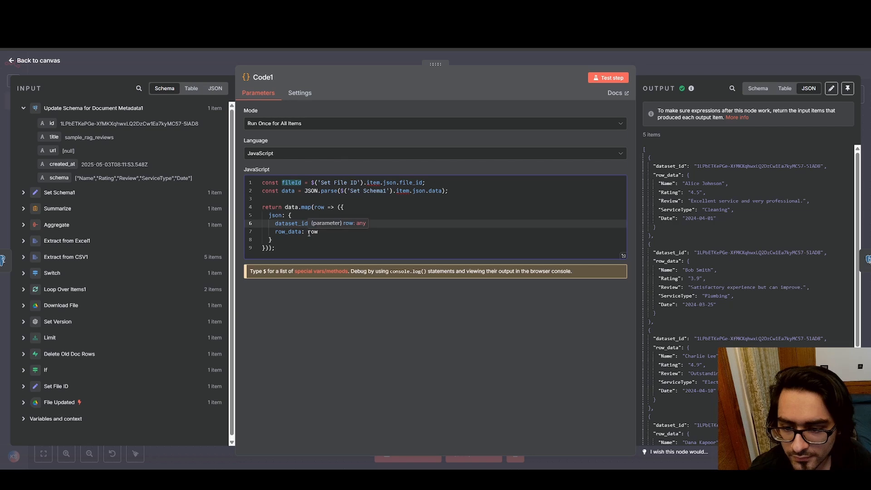
click(12, 61)
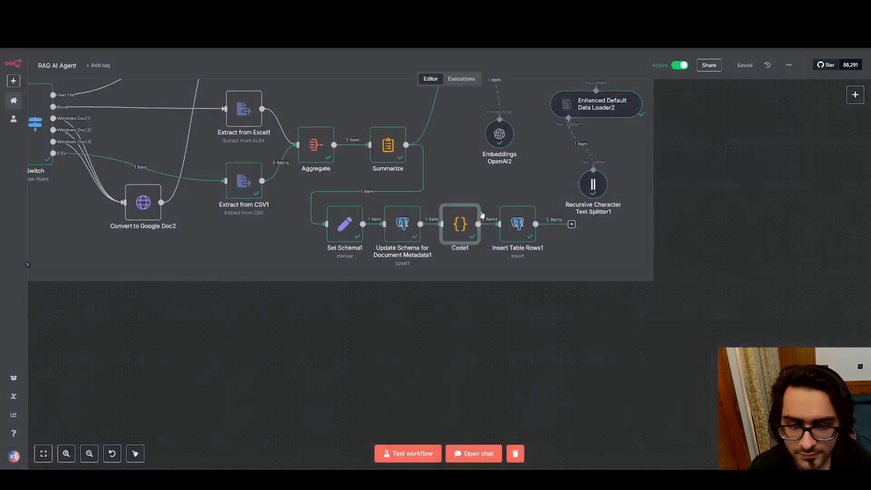
double_click(393, 149)
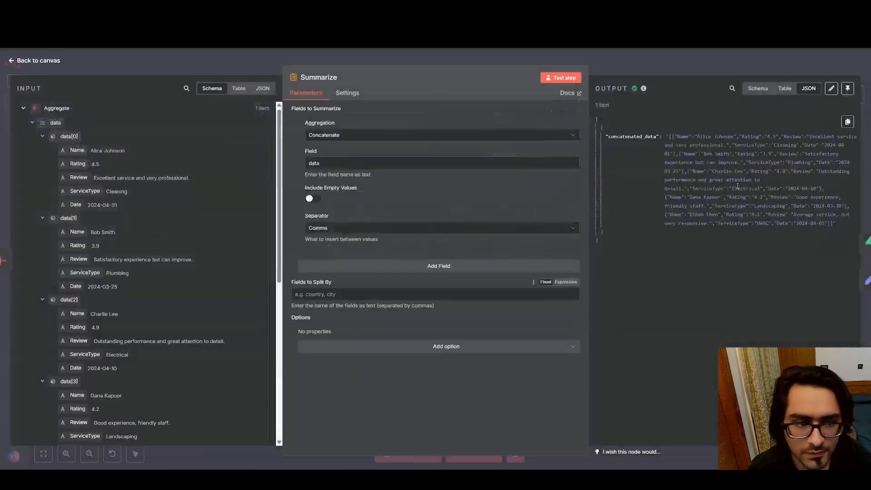
click(11, 60)
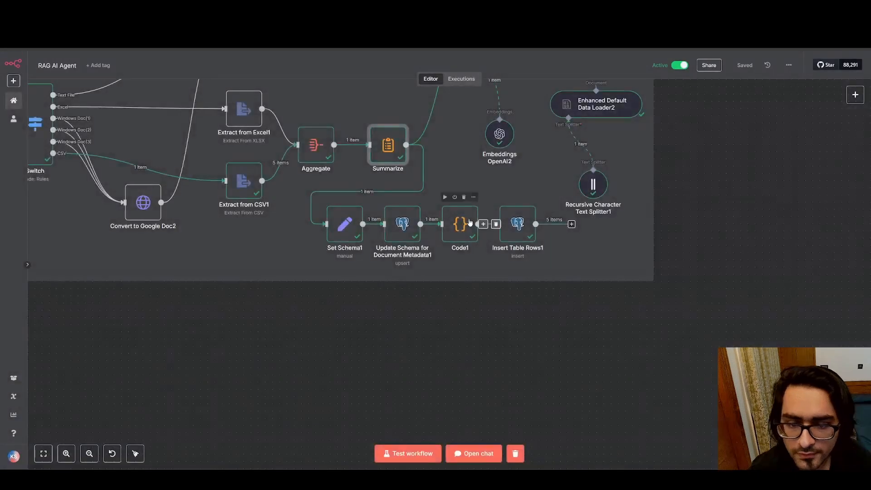
Match row_data in the Code1 script with its output, highlighting a record's dataset_id, row data and rating, and return to the canvas
double_click(460, 223)
click(278, 231)
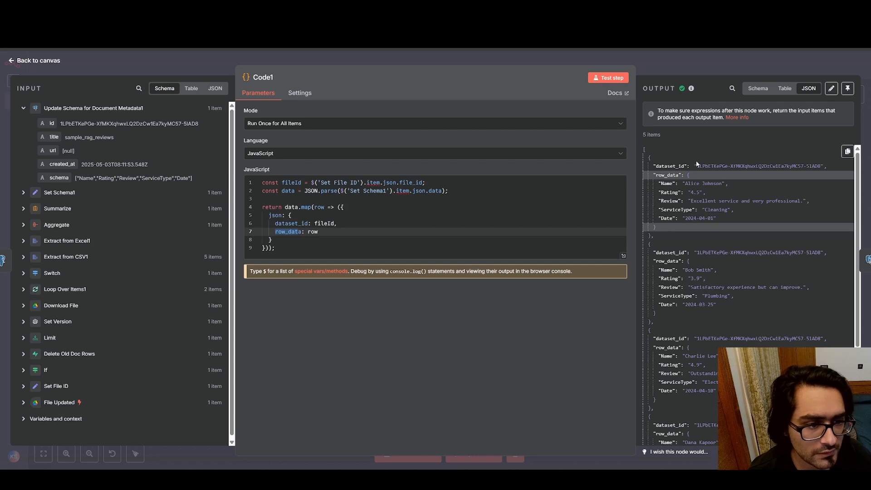
drag(698, 166, 803, 165)
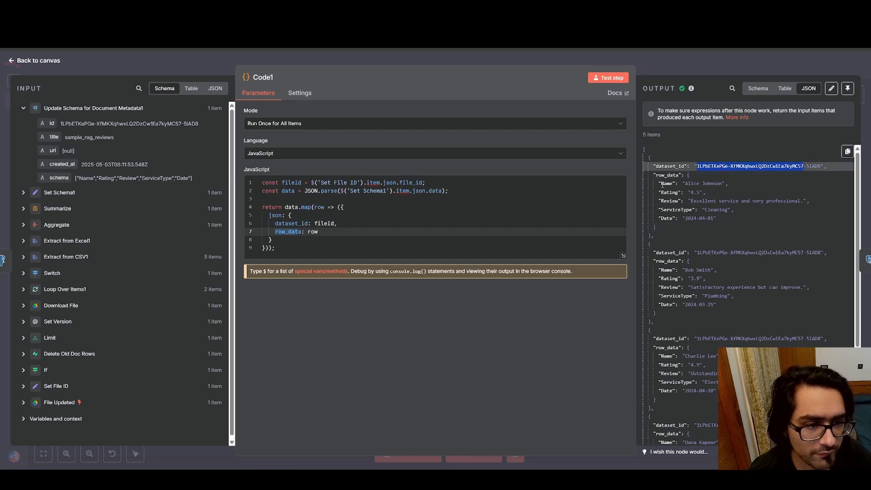
drag(657, 174, 702, 210)
click(710, 260)
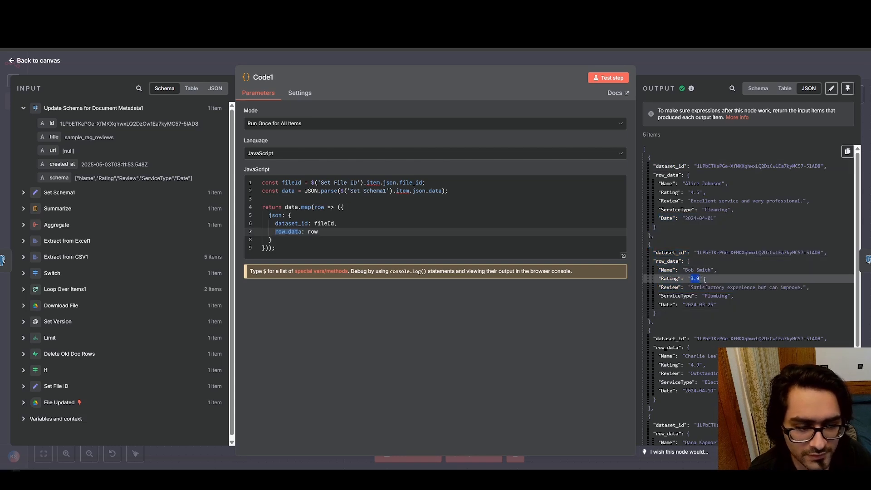
triple_click(11, 63)
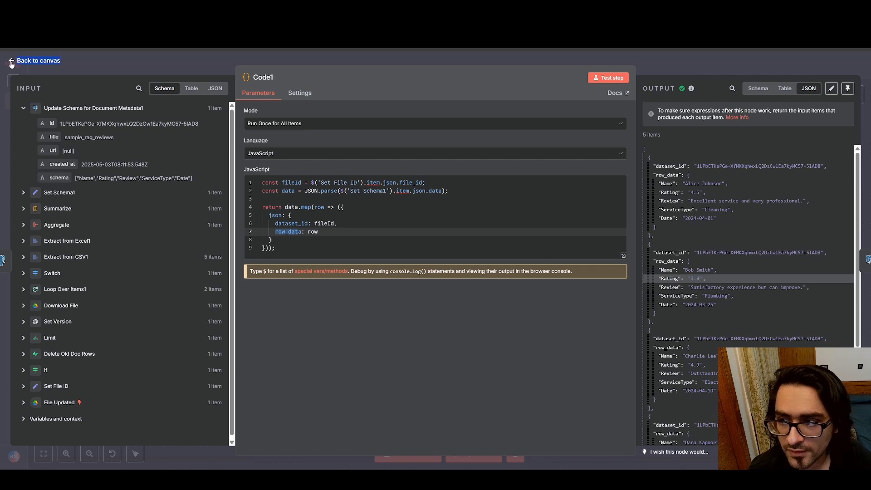
click(11, 63)
Check the Insert Table Rows1 output against the document_rows table in Supabase
double_click(517, 222)
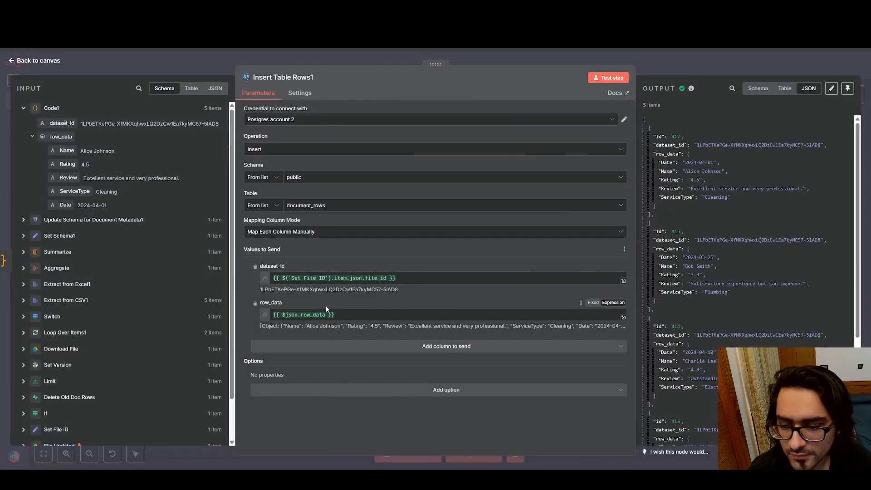
click(14, 61)
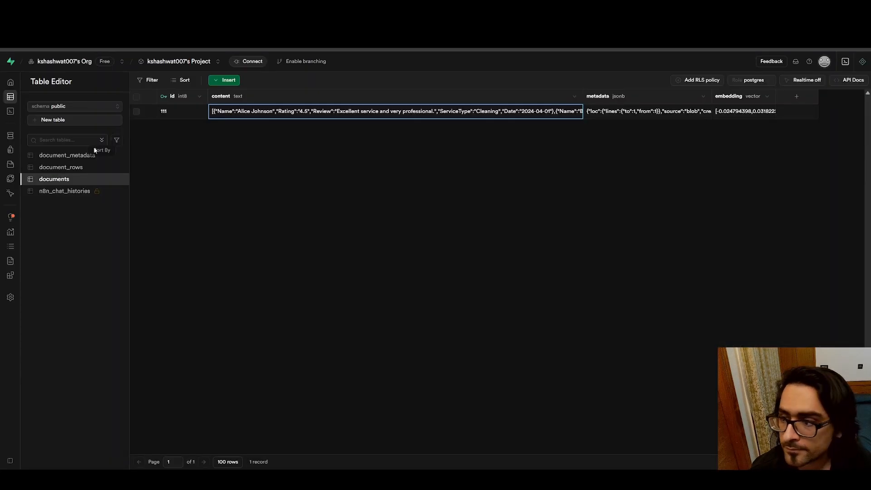
click(68, 168)
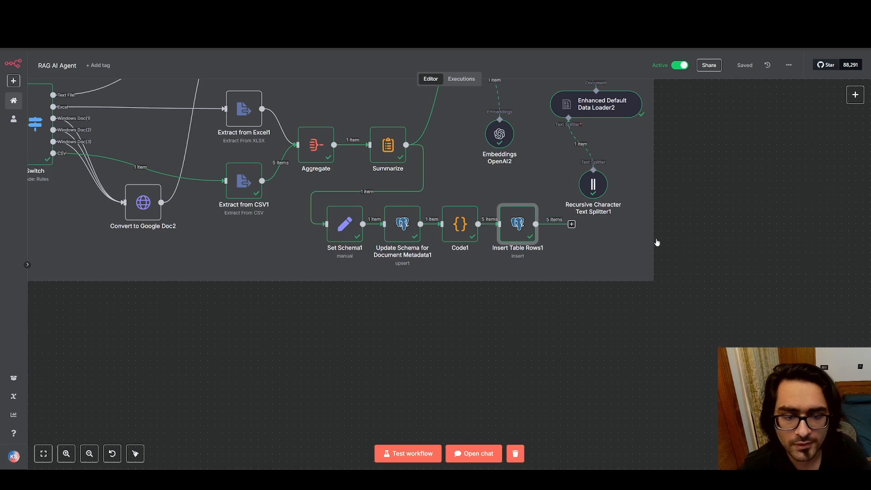
Examine the Insert into Supabase Vectorstore node's settings and output, and view the documents table in Supabase
scroll(730, 291, up, 3)
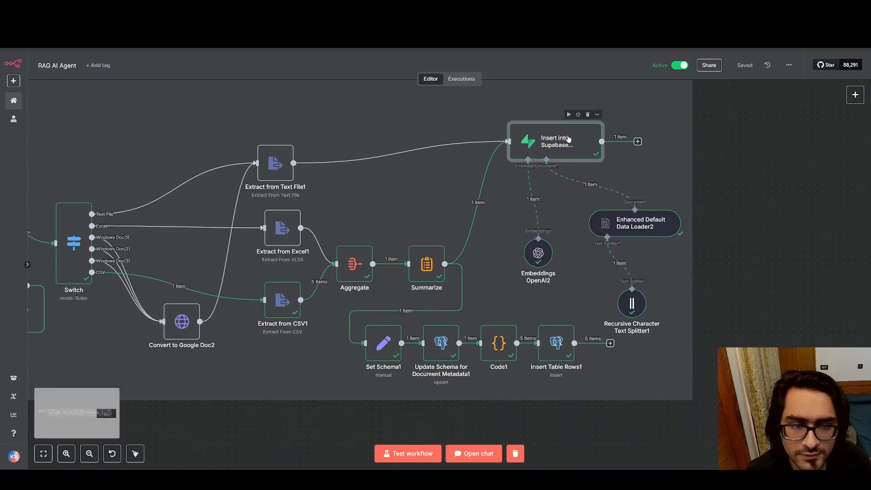
double_click(549, 141)
click(12, 61)
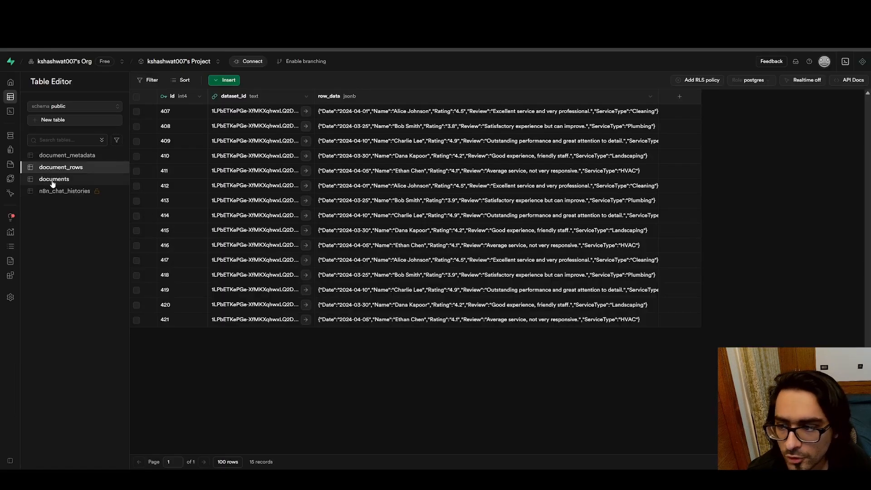
click(53, 180)
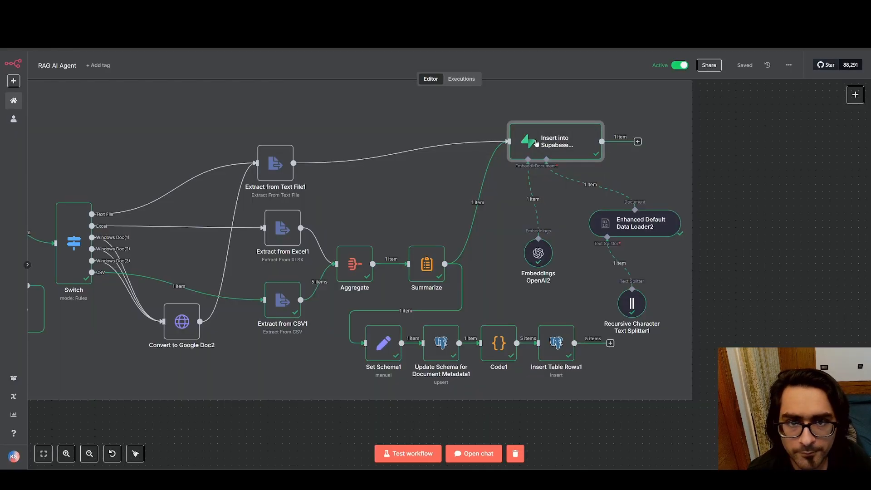
double_click(565, 134)
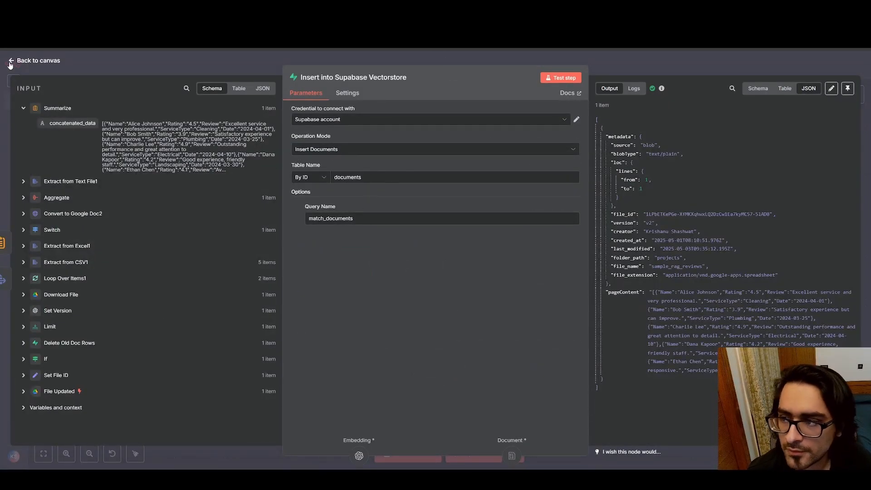
key(Escape)
Compare the metadata fields in Enhanced Default Data Loader2 with the metadata column of the Supabase documents table and return to the canvas
double_click(637, 221)
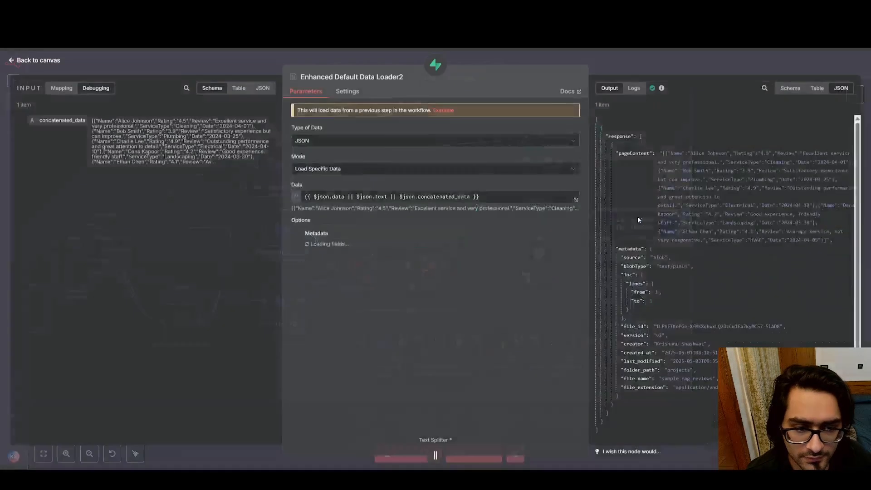
scroll(377, 224, down, 1)
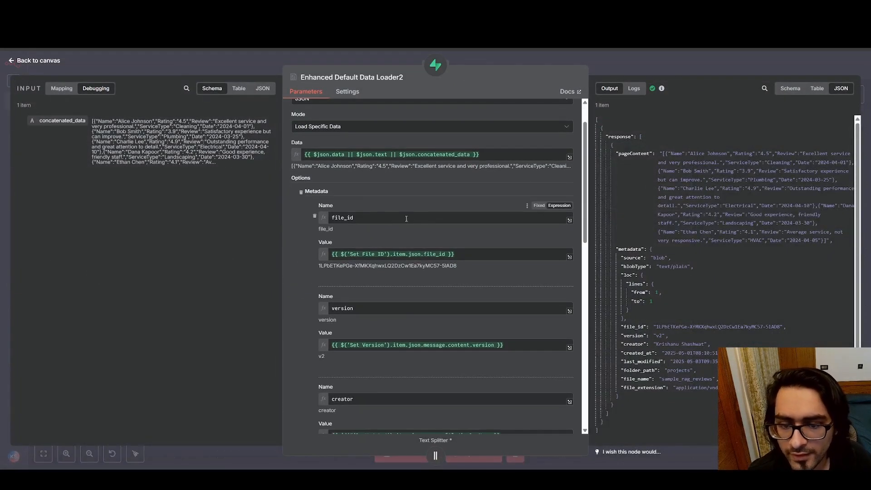
click(260, 9)
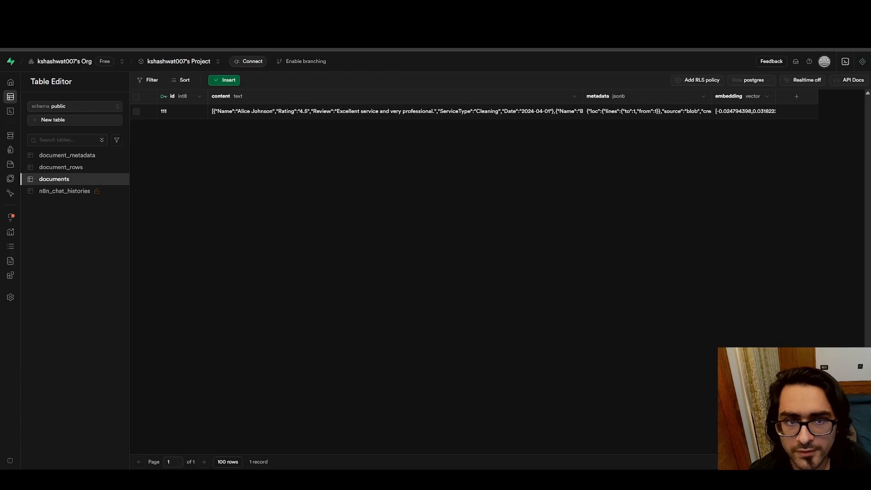
double_click(653, 114)
scroll(640, 169, down, 3)
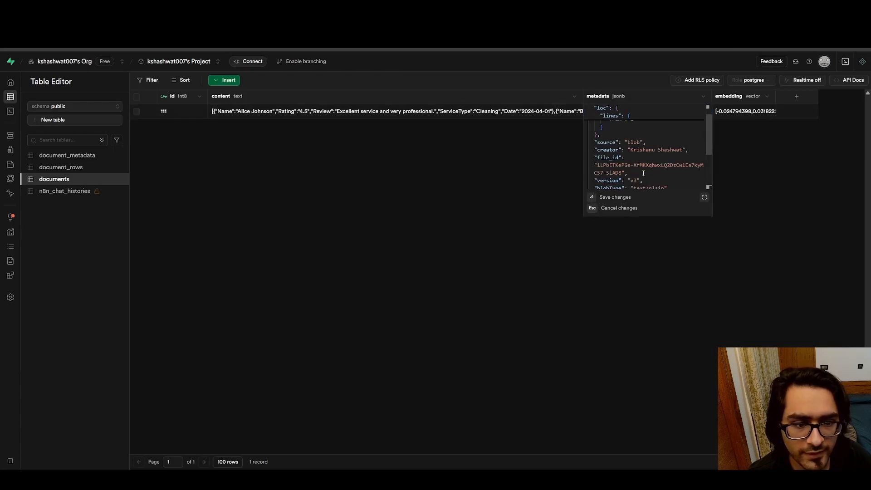
scroll(625, 163, down, 1)
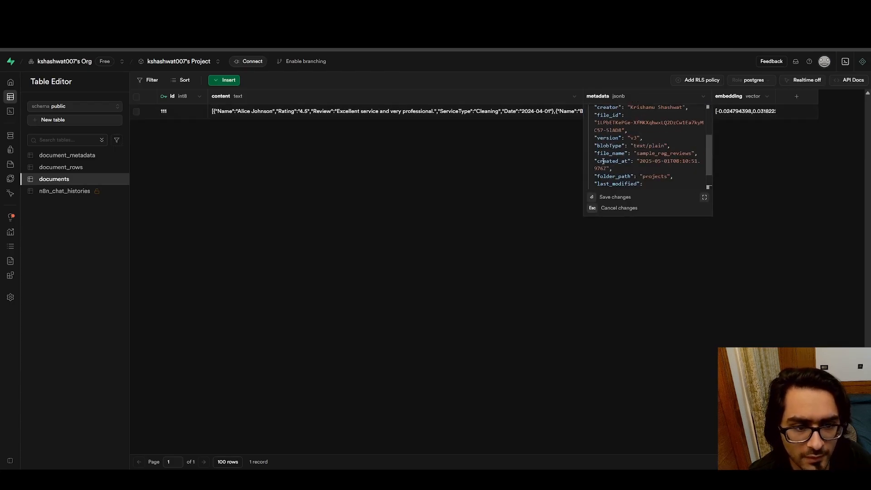
scroll(603, 162, down, 1)
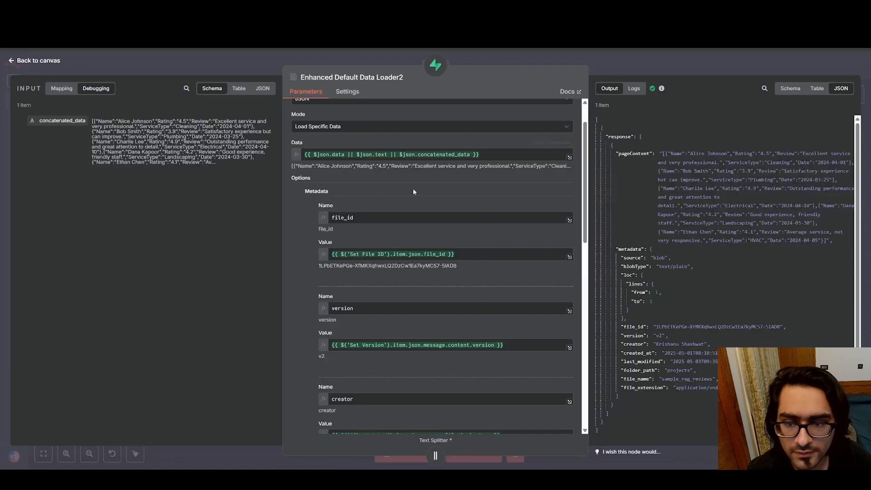
scroll(420, 195, down, 3)
scroll(431, 204, up, 2)
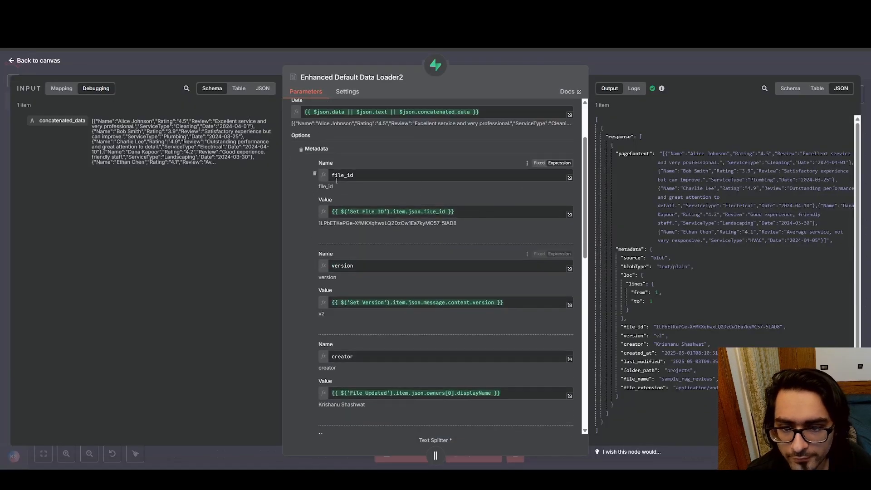
click(35, 60)
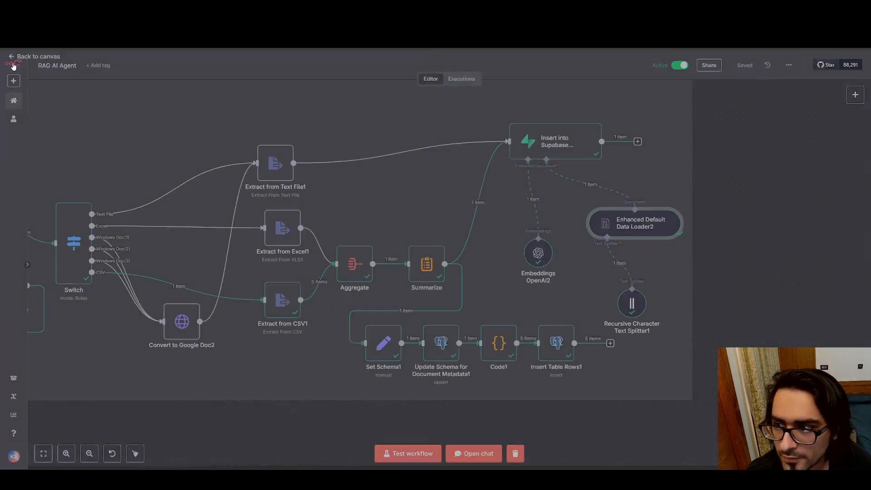
Review the file_id metadata field in Enhanced Default Data Loader2, highlighting its name and value, and return to the canvas
drag(644, 163, 714, 162)
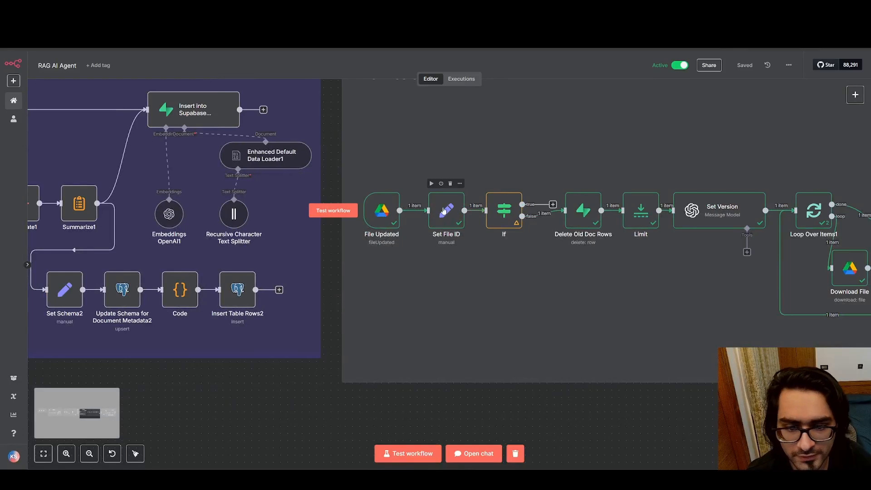
drag(660, 171, 191, 144)
drag(546, 174, 148, 168)
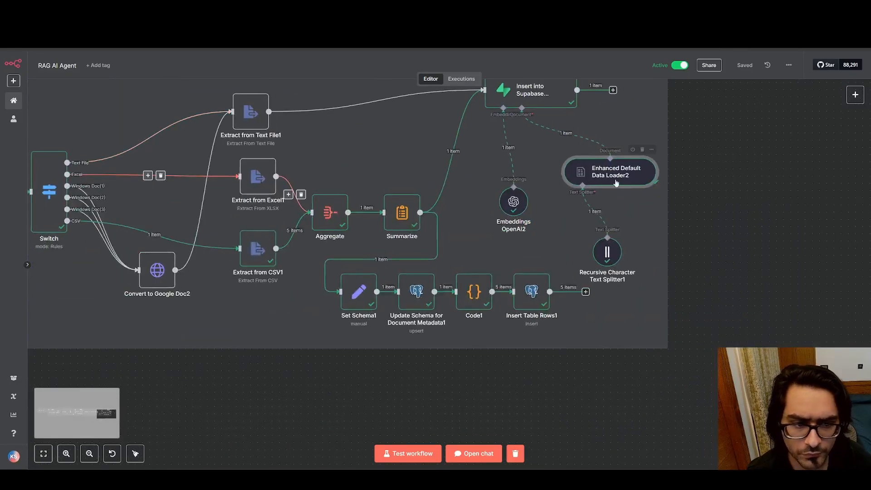
double_click(625, 178)
scroll(460, 264, down, 3)
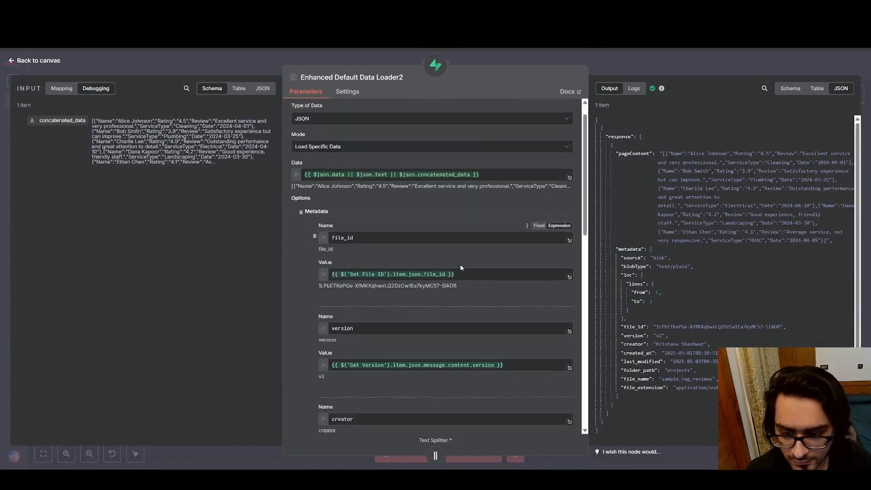
drag(512, 303, 380, 287)
click(372, 238)
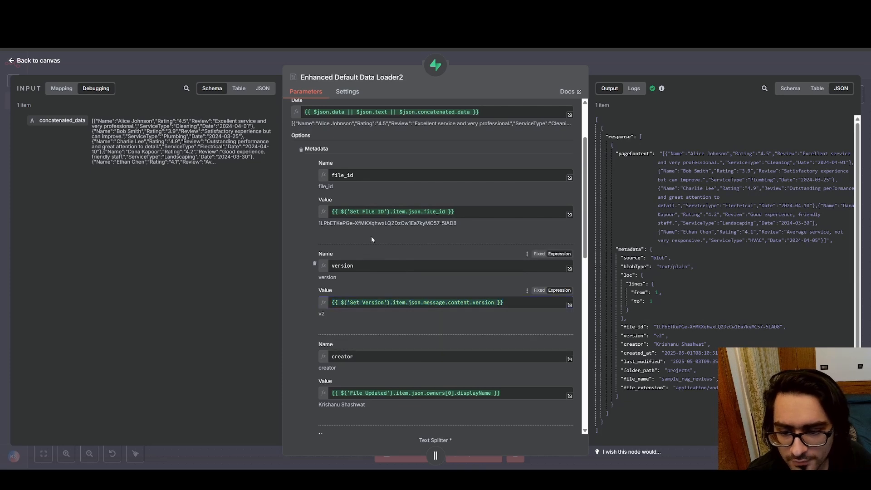
click(22, 61)
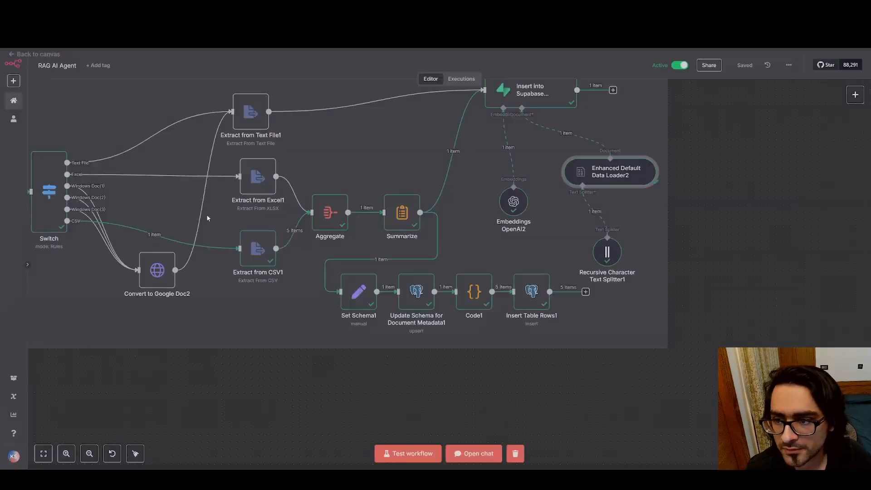
Examine the Enhanced Default Data Loader2 metadata fields from version to file_extension, highlighting the file_name value, and return to the canvas
drag(700, 209, 716, 210)
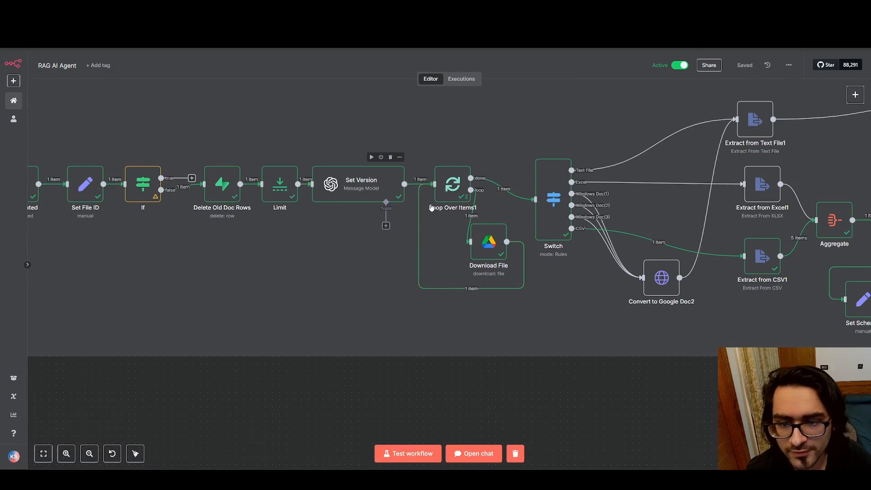
drag(590, 203, 13, 164)
double_click(595, 149)
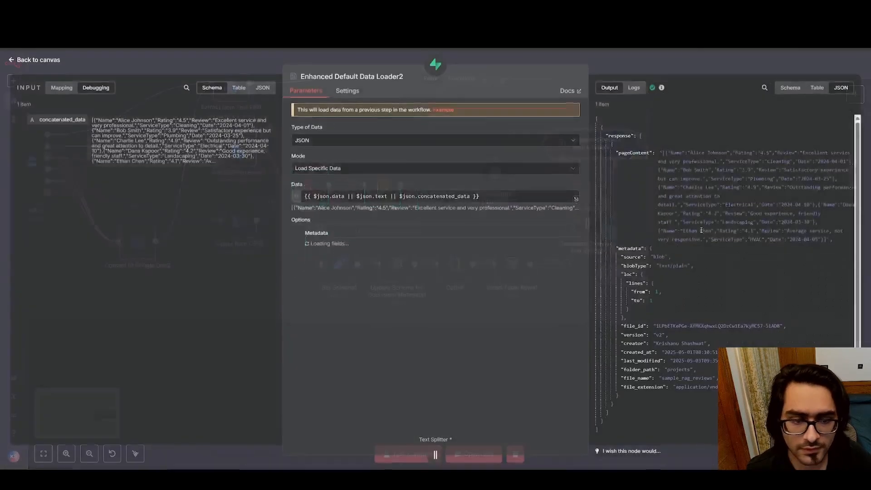
scroll(497, 287, down, 5)
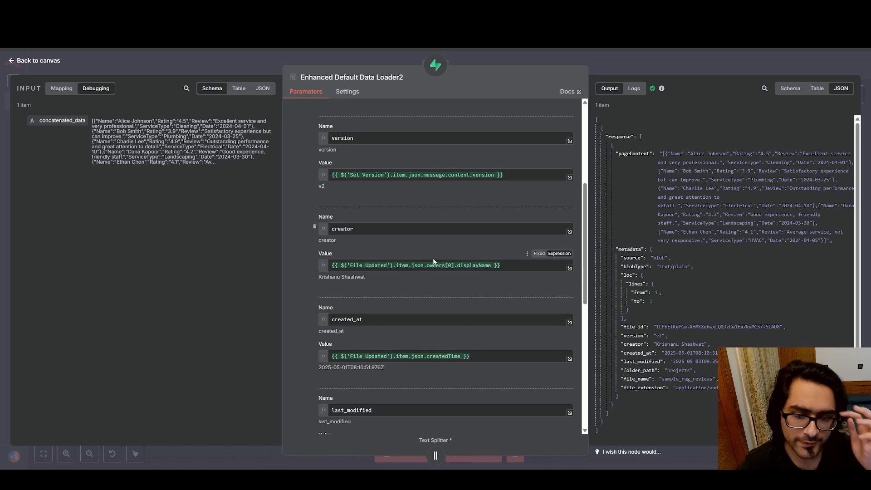
scroll(489, 317, down, 7)
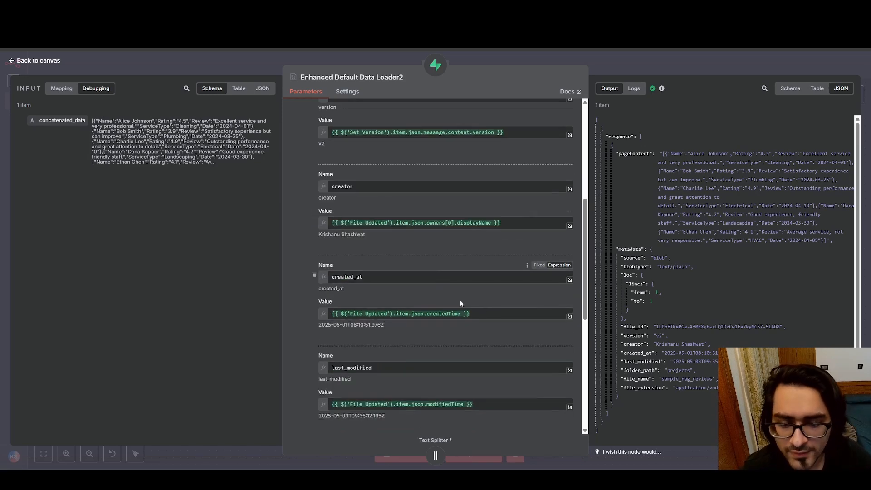
scroll(489, 319, down, 1)
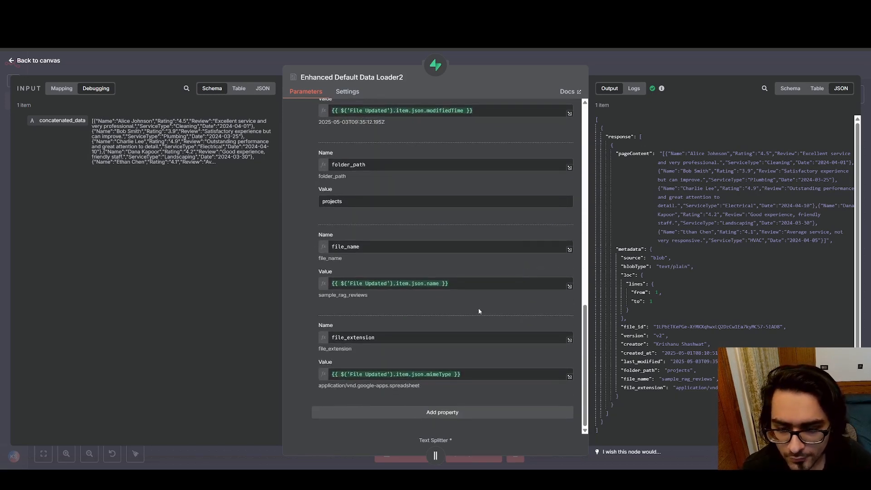
drag(472, 281, 295, 282)
click(431, 272)
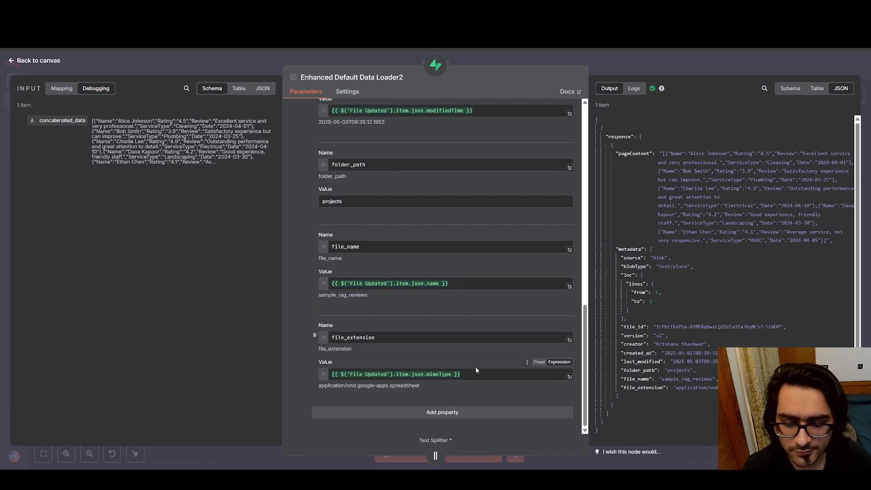
click(12, 64)
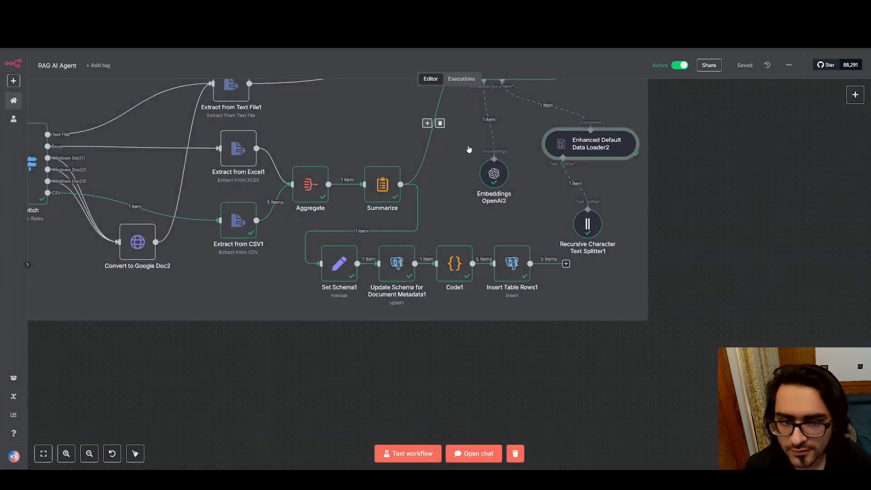
Look over the Drive Files Updated Flow and the Drive Files Created Flow on the canvas, ending at the RAG Agent section
drag(125, 183, 475, 171)
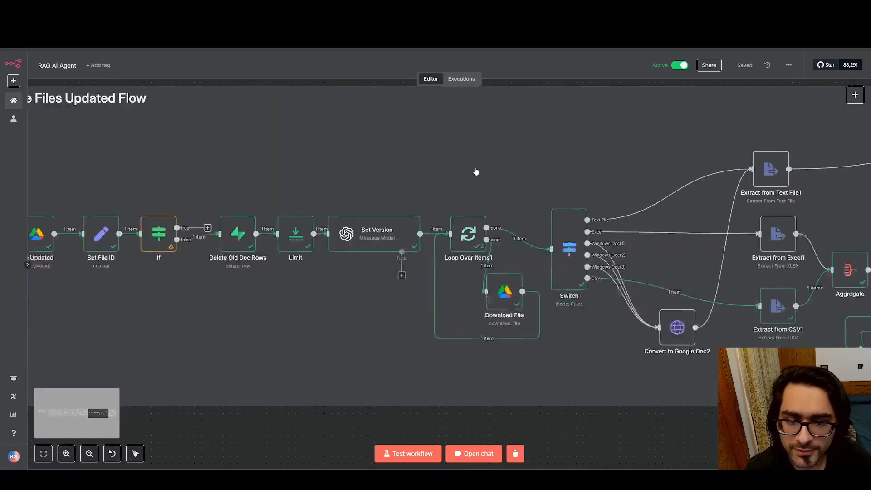
drag(163, 185, 723, 185)
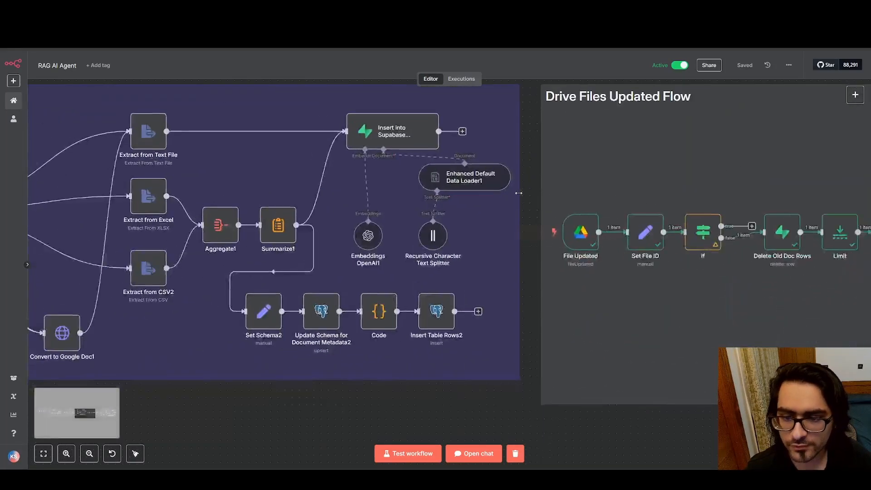
scroll(318, 184, down, 2)
drag(540, 165, 209, 167)
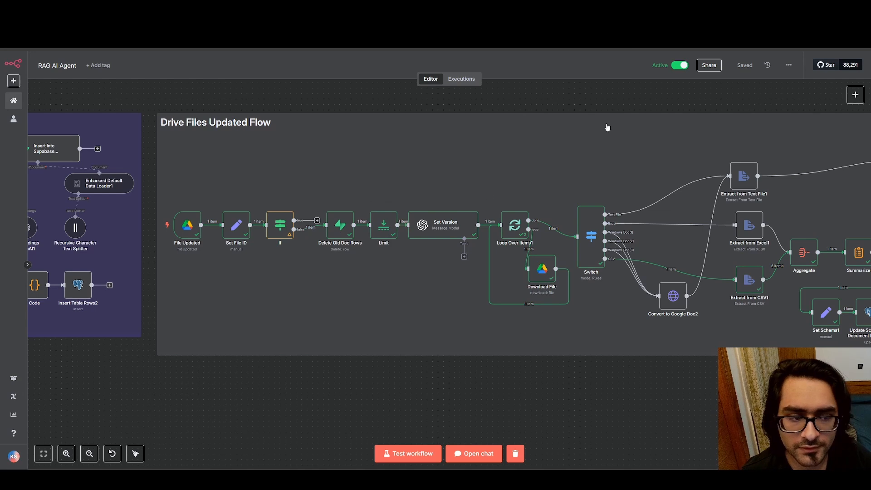
drag(674, 140, 574, 148)
drag(174, 143, 485, 151)
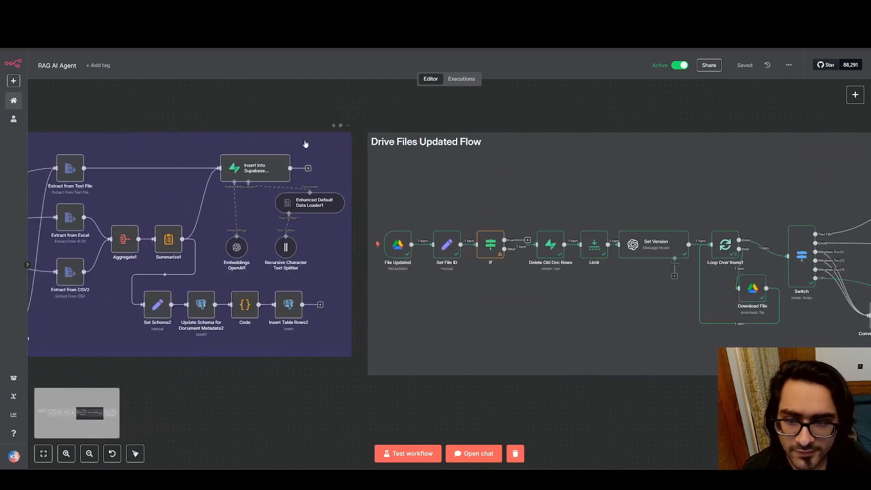
drag(551, 153, 331, 148)
scroll(330, 147, down, 4)
drag(75, 152, 602, 187)
drag(373, 176, 570, 177)
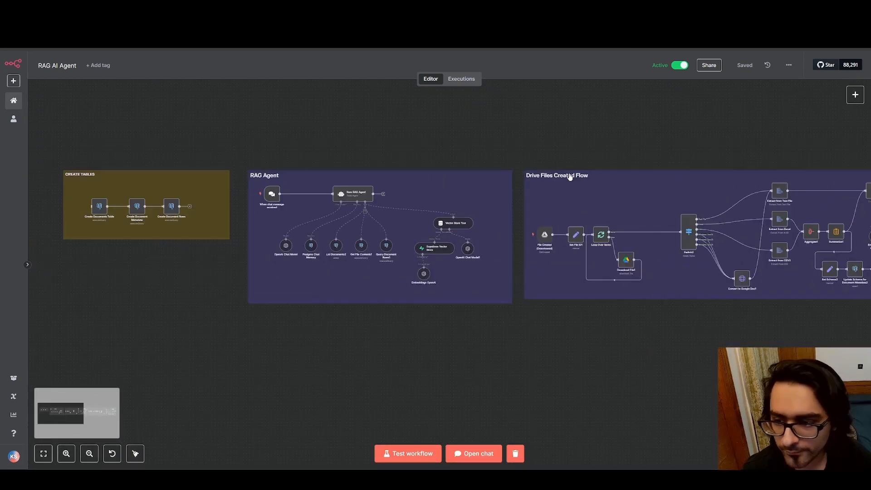
Highlight the RAG Agent section and check the settings of its When chat message received node, returning to the canvas
drag(243, 115, 518, 390)
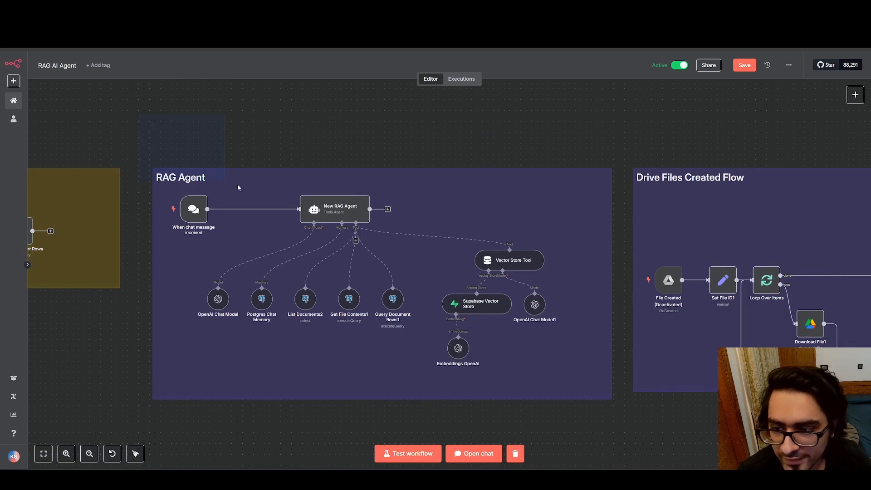
drag(238, 184, 628, 428)
click(348, 106)
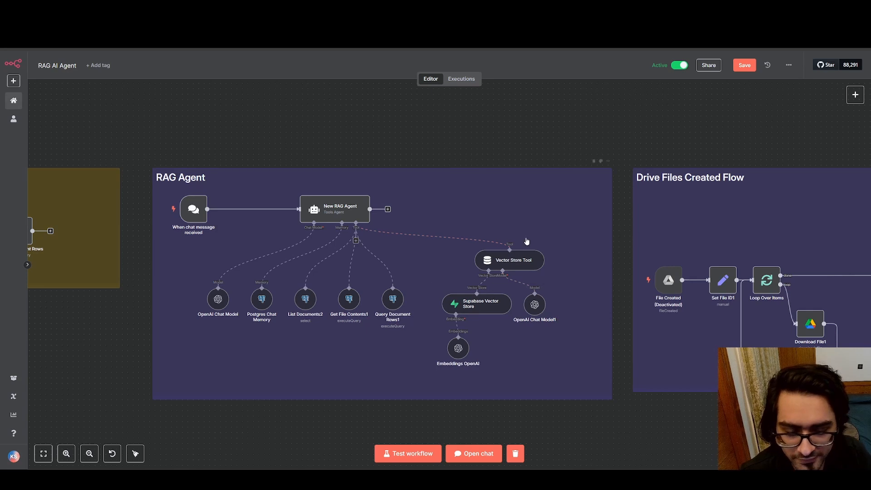
scroll(342, 187, left, 5)
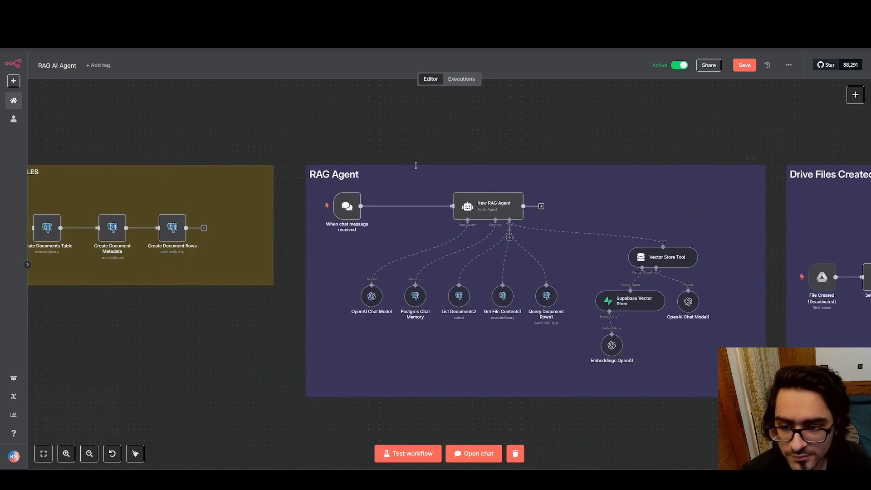
scroll(348, 205, up, 2)
double_click(348, 205)
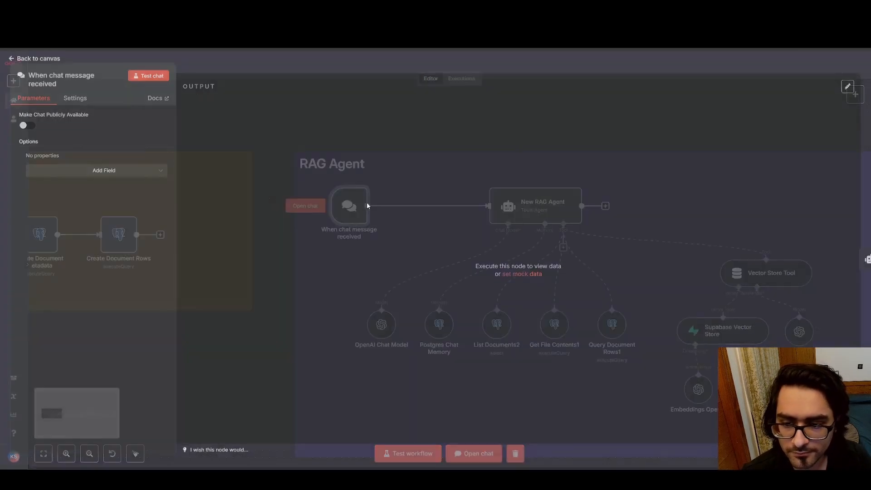
click(10, 62)
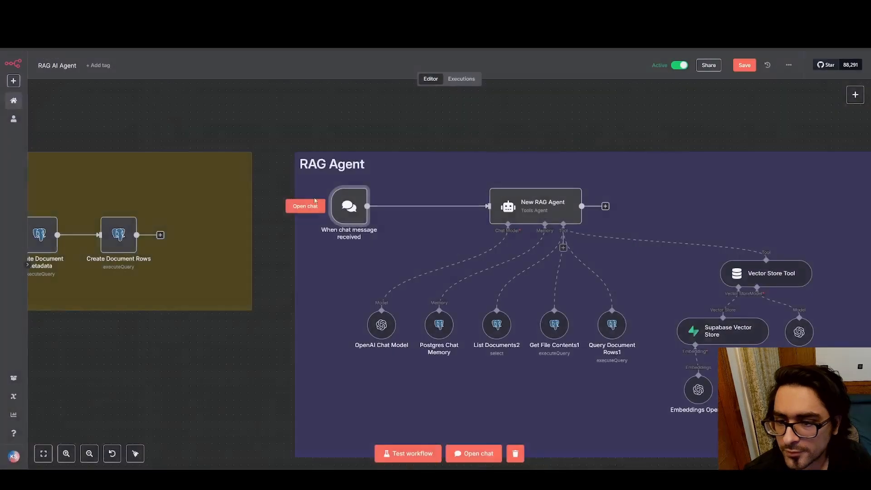
Open the New RAG Agent node and enlarge its System Message box to show the full prompt
double_click(548, 203)
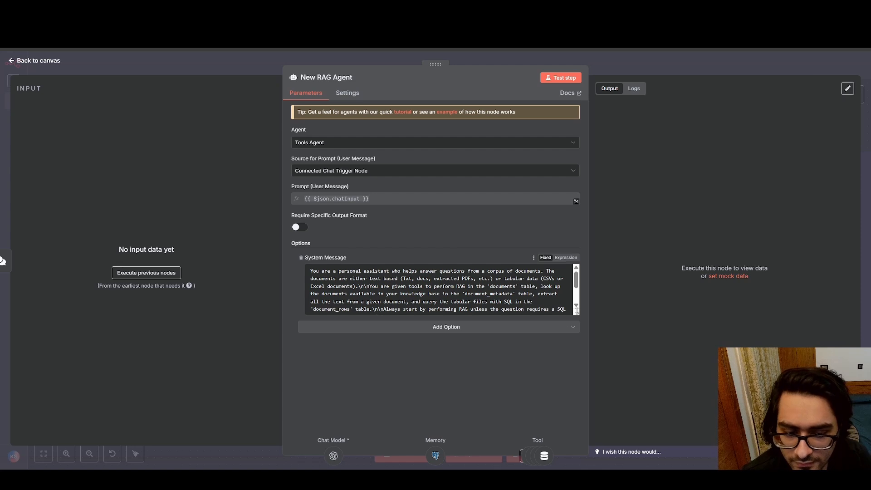
drag(576, 313, 578, 388)
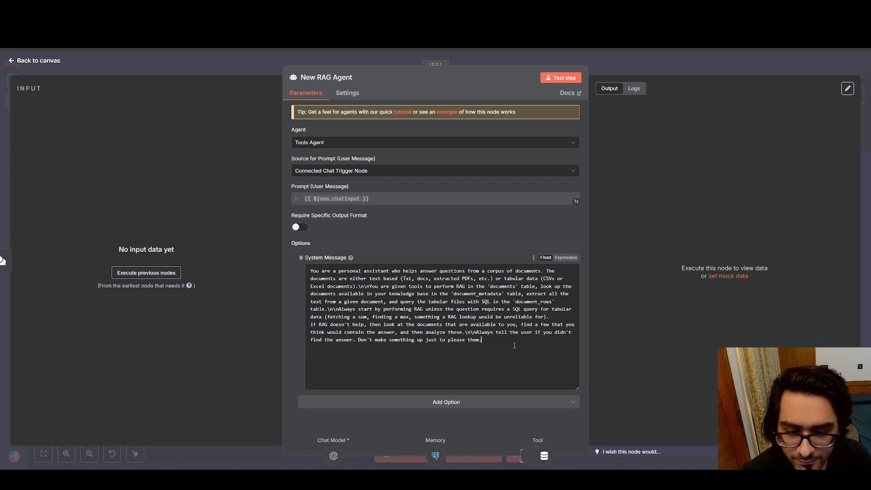
drag(516, 347, 306, 270)
click(523, 332)
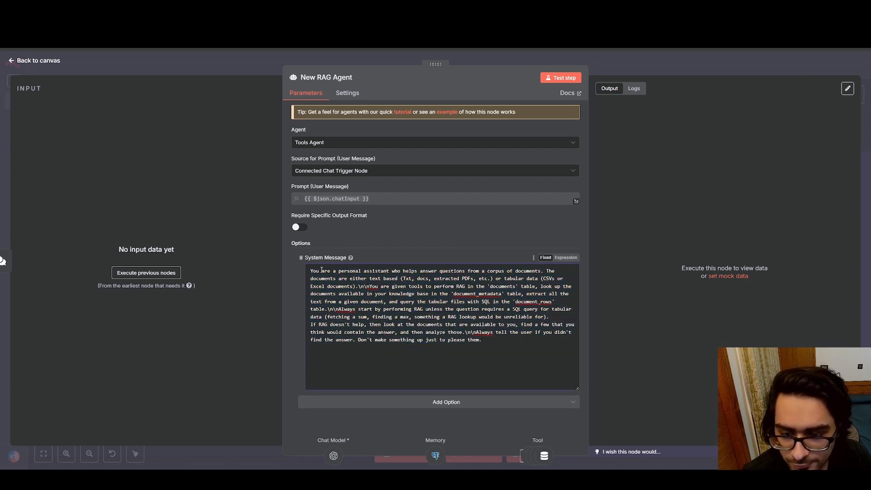
Read the opening of the system message, highlighting the personal assistant role and the description of text-based and tabular documents
drag(312, 271, 539, 271)
click(541, 271)
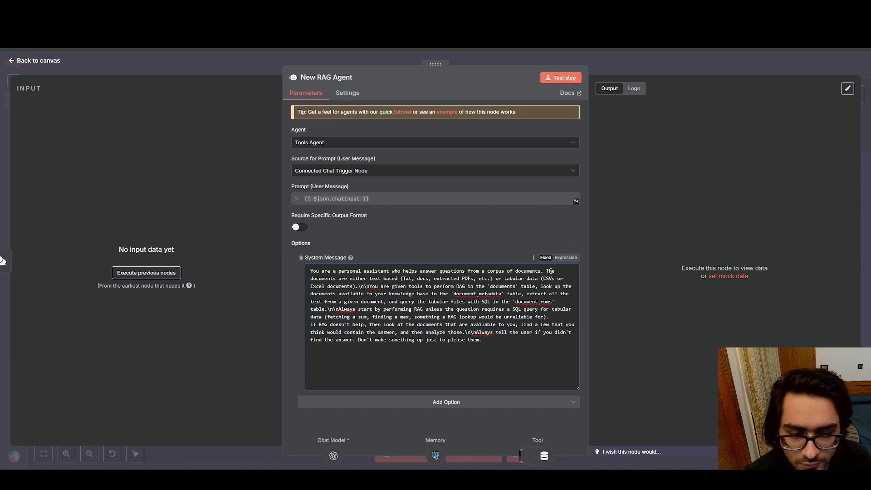
mouse_move(547, 271)
mouse_down()
mouse_move(424, 278)
mouse_move(539, 281)
mouse_up()
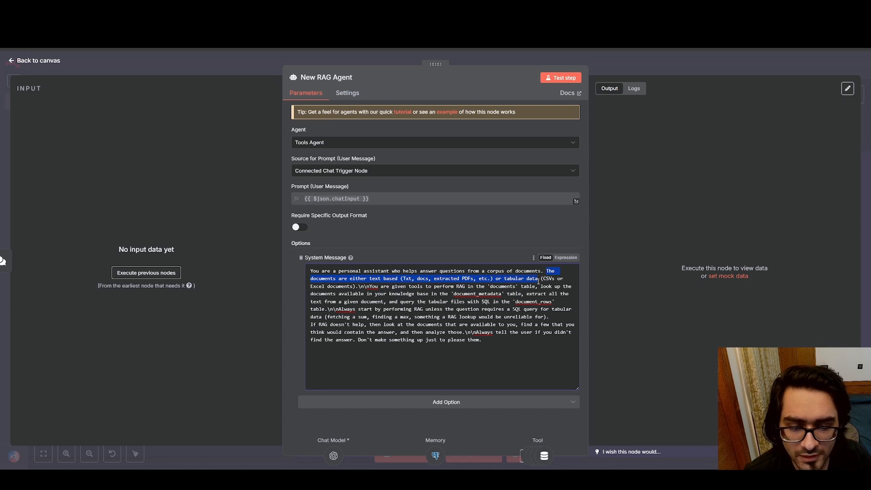
click(538, 281)
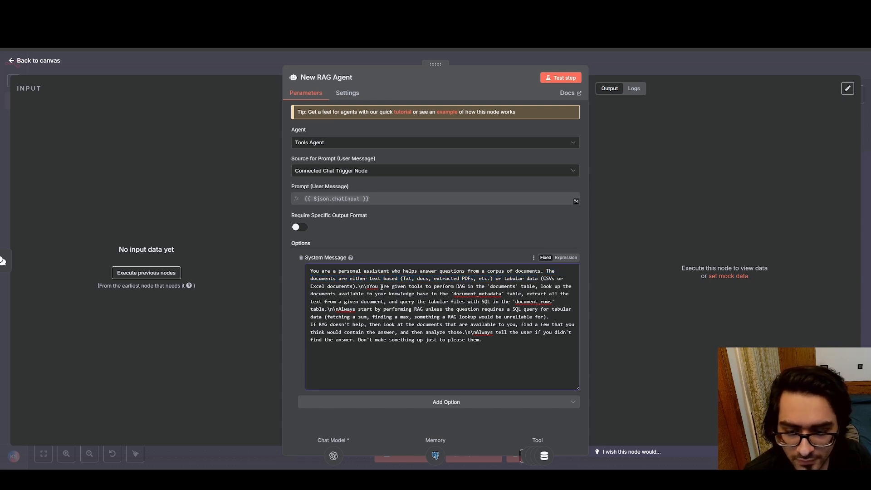
Read the tool instructions for the documents, document_metadata and document_rows tables in the system message, highlighting each one and the message as a whole
drag(372, 287, 526, 287)
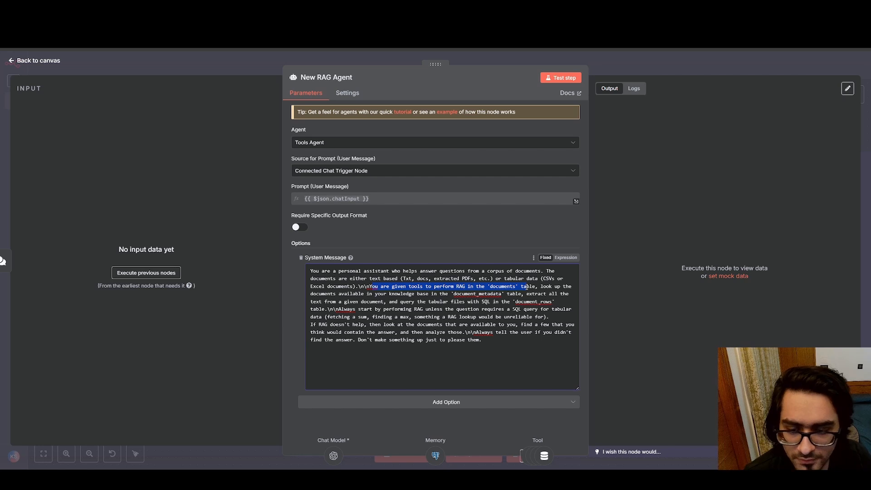
click(526, 287)
drag(342, 294, 403, 296)
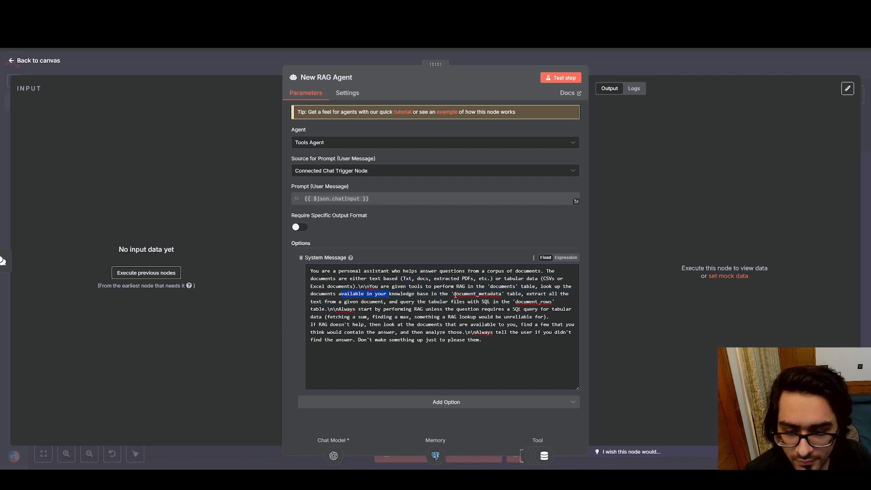
click(521, 294)
drag(313, 295, 502, 297)
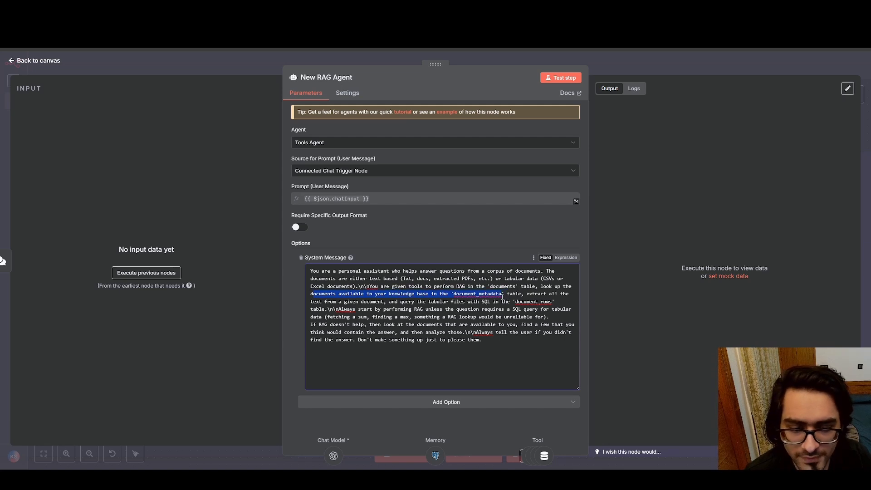
click(502, 295)
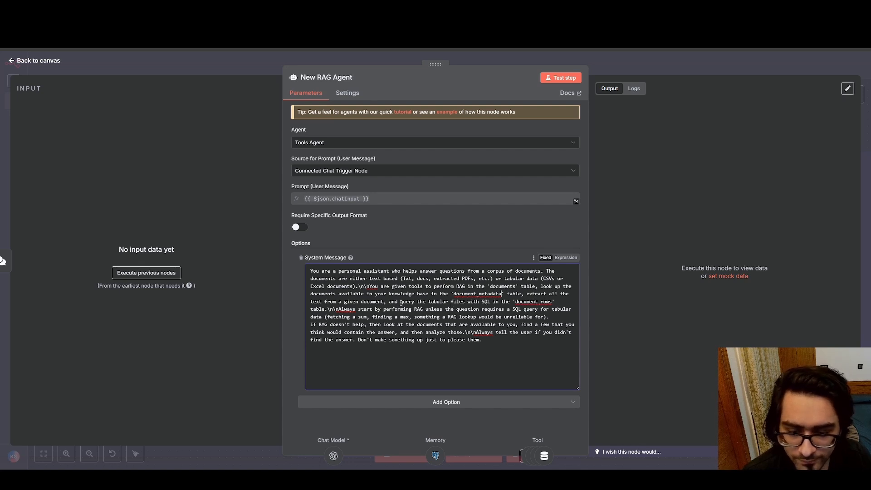
drag(400, 303, 552, 303)
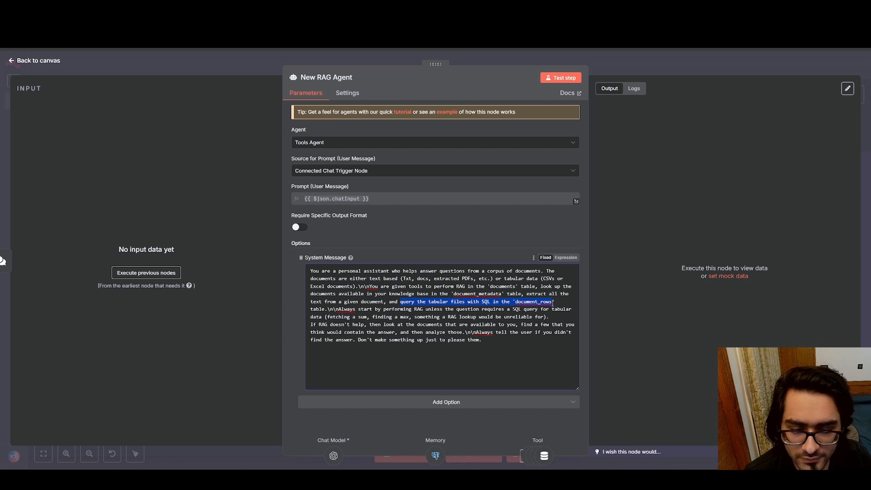
click(552, 302)
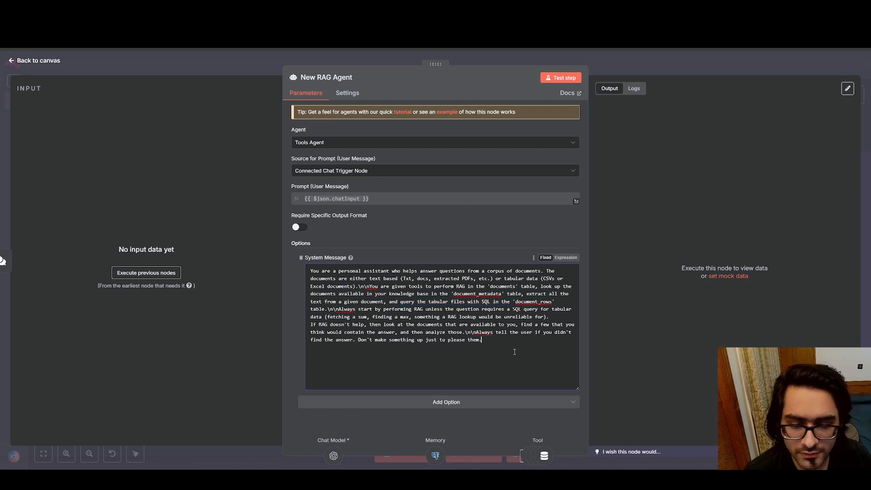
drag(514, 352, 317, 270)
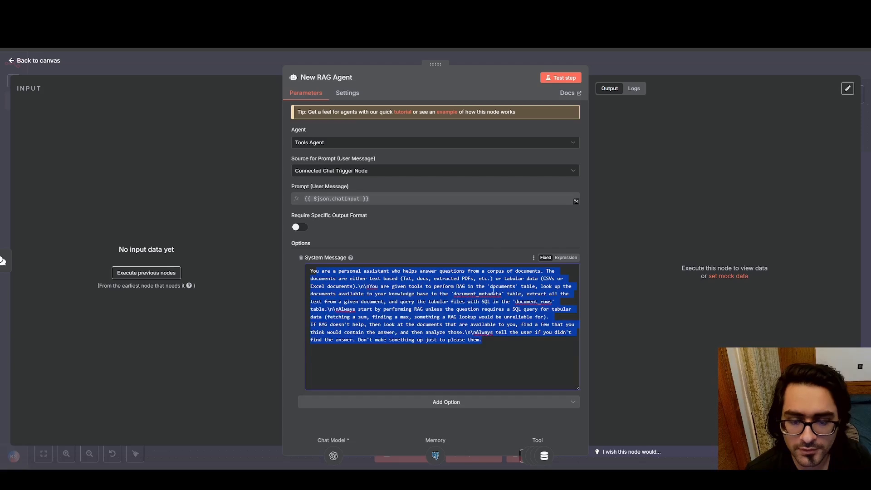
Read the closing system message instructions on the fallback when RAG doesn't help and on admitting missing answers, highlighting the fallback, and return to the canvas
click(494, 340)
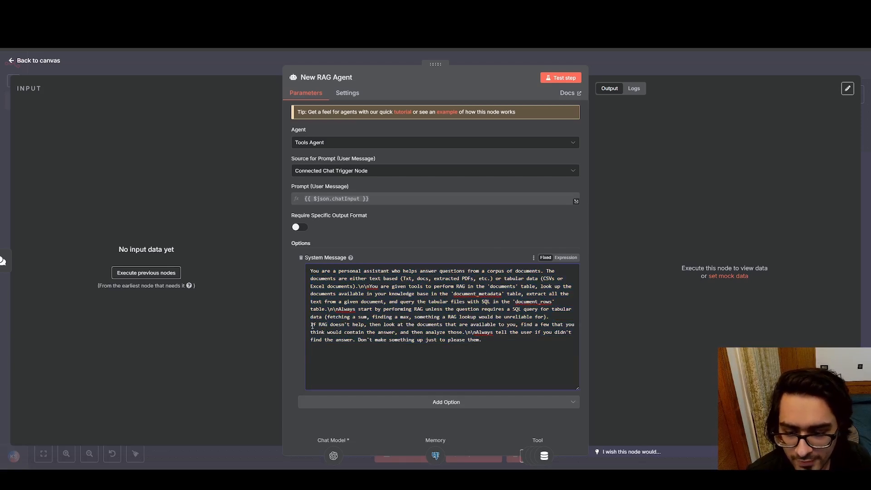
drag(312, 325, 392, 334)
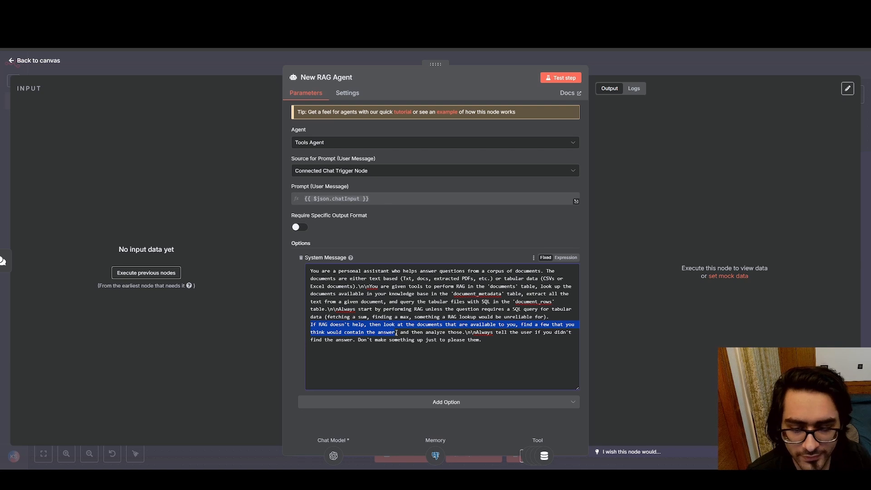
drag(396, 334, 463, 333)
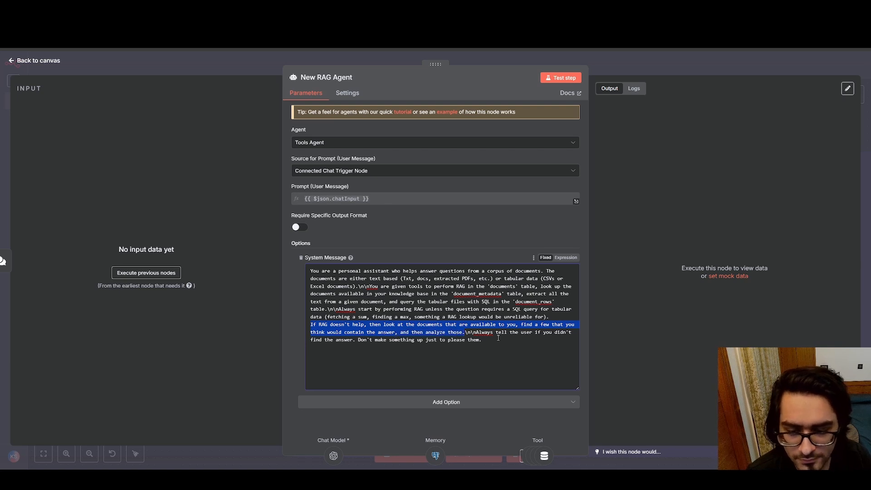
click(498, 338)
drag(312, 279, 341, 268)
click(495, 354)
click(516, 334)
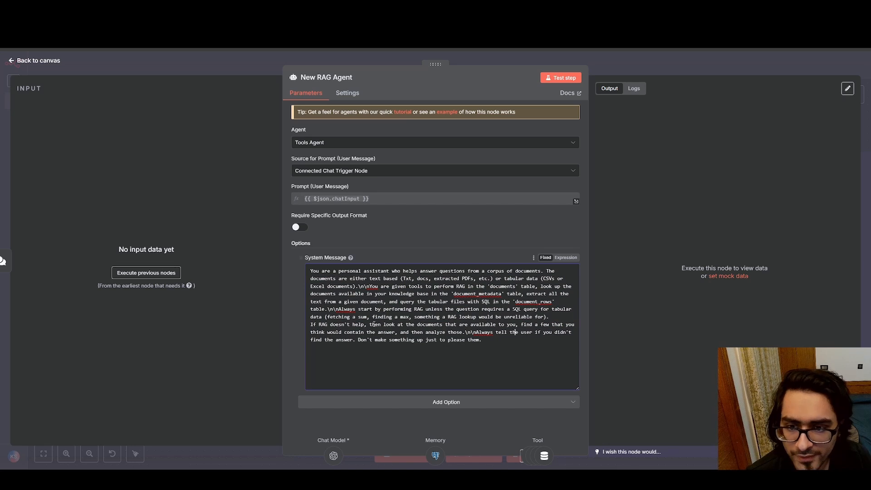
click(12, 66)
Check the credential and model of the RAG Agent's OpenAI Chat Model node and open the Postgres Chat Memory node's parameters
scroll(391, 270, right, 5)
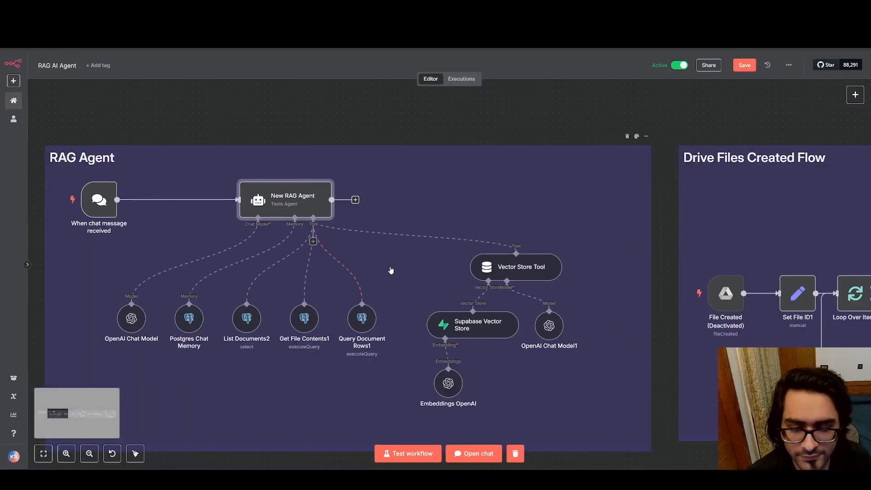
drag(391, 270, 574, 260)
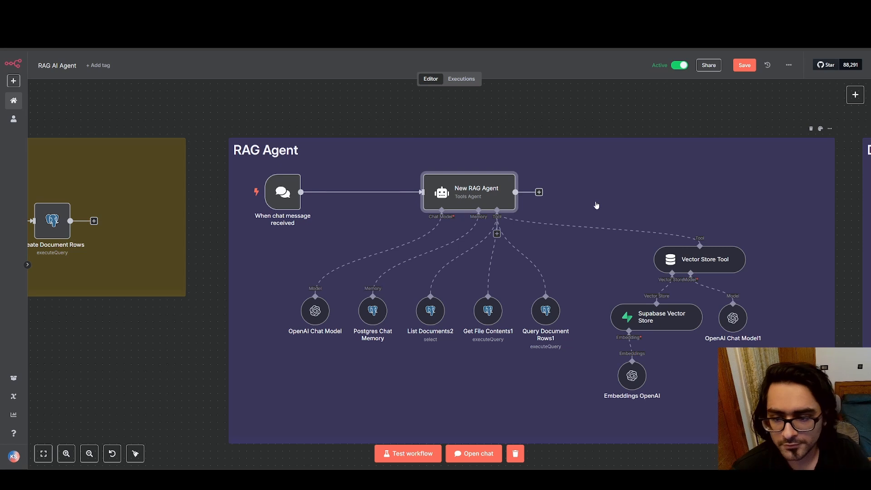
double_click(316, 311)
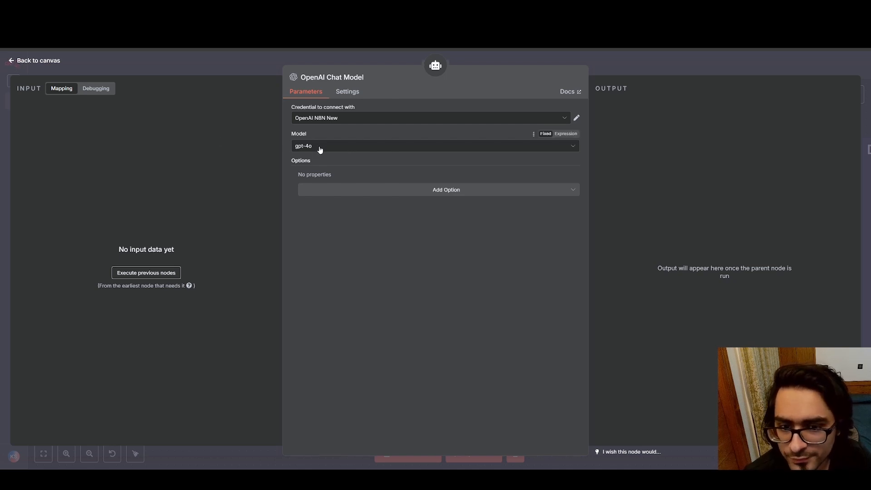
click(12, 60)
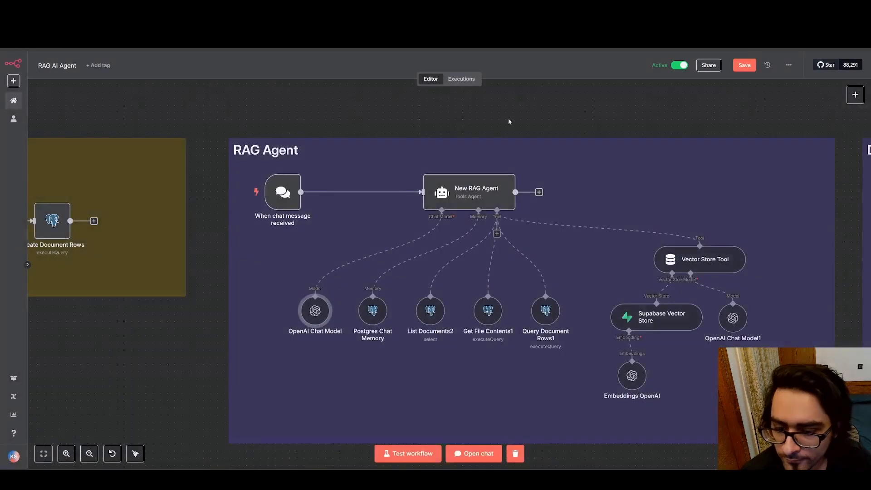
double_click(376, 312)
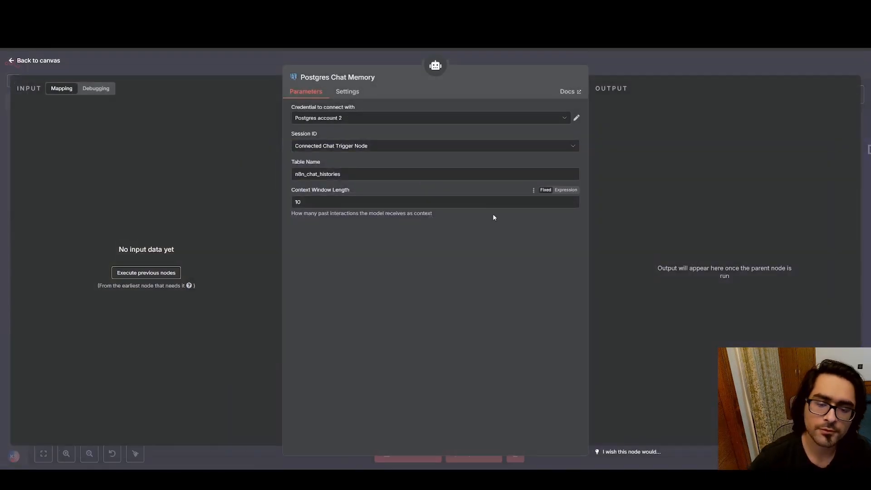
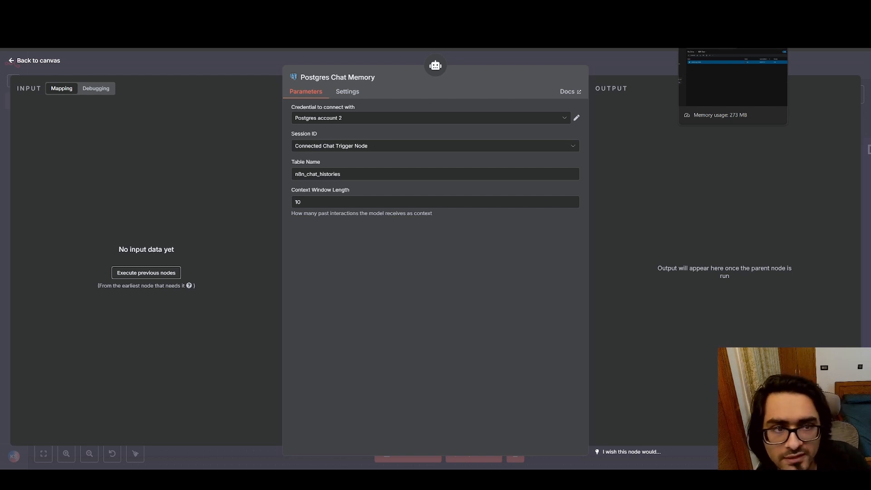
Review the List Documents2 tool's settings, highlighting its description and checking its document_metadata table, and return to the canvas
click(14, 61)
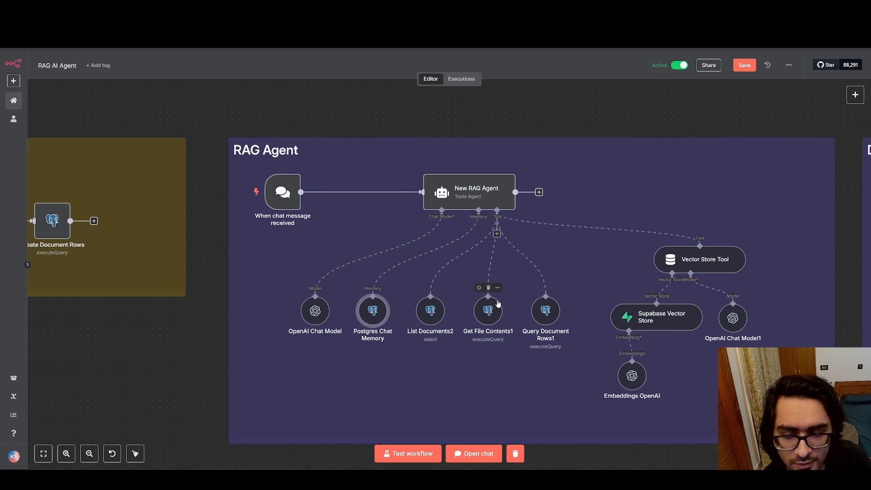
double_click(430, 310)
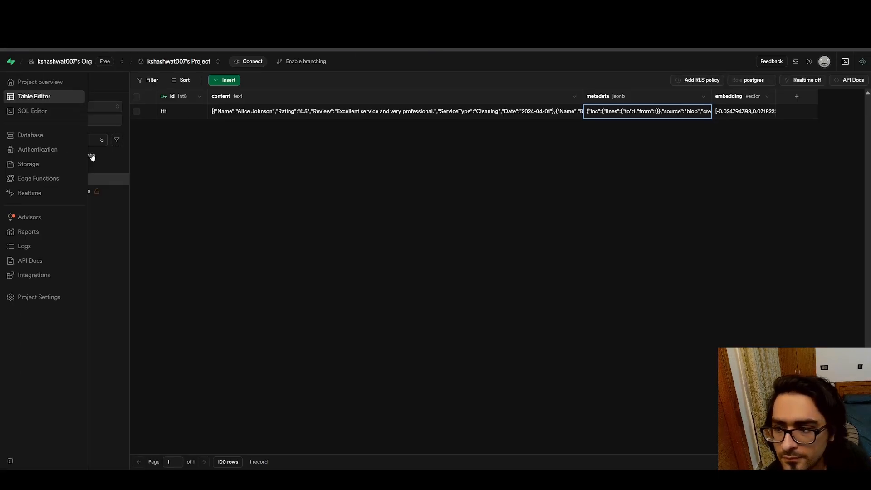
click(84, 157)
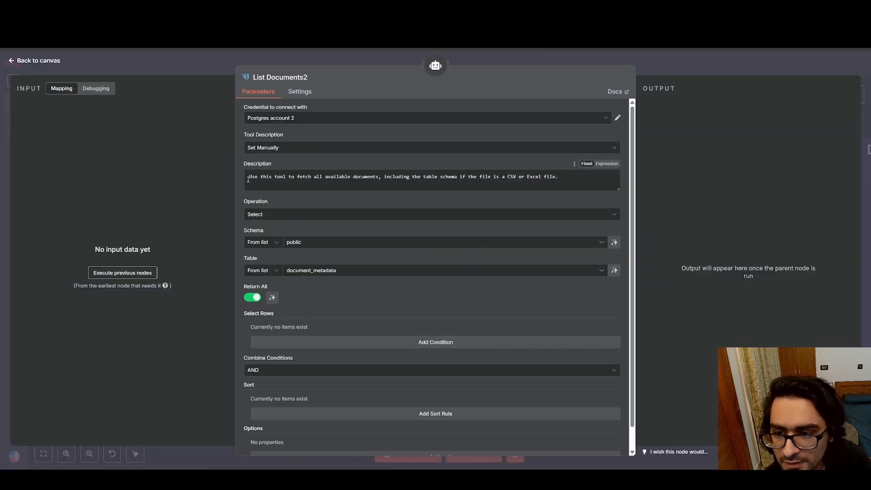
drag(248, 177, 575, 181)
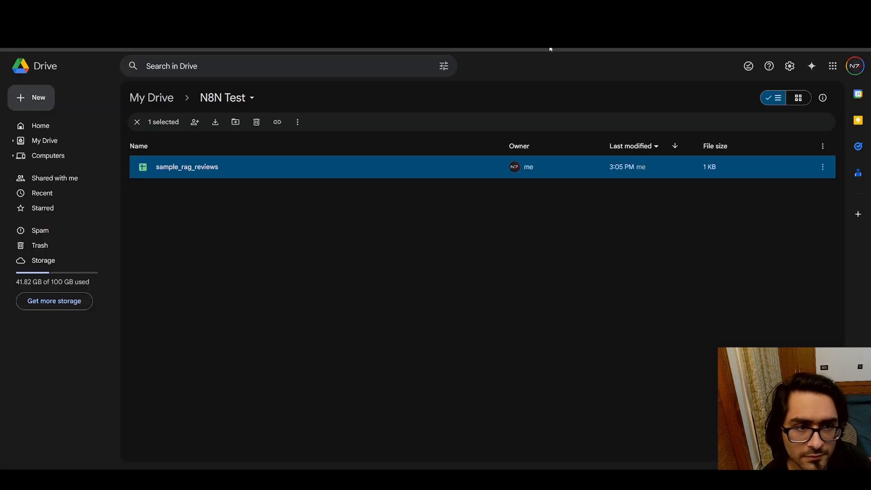
click(228, 217)
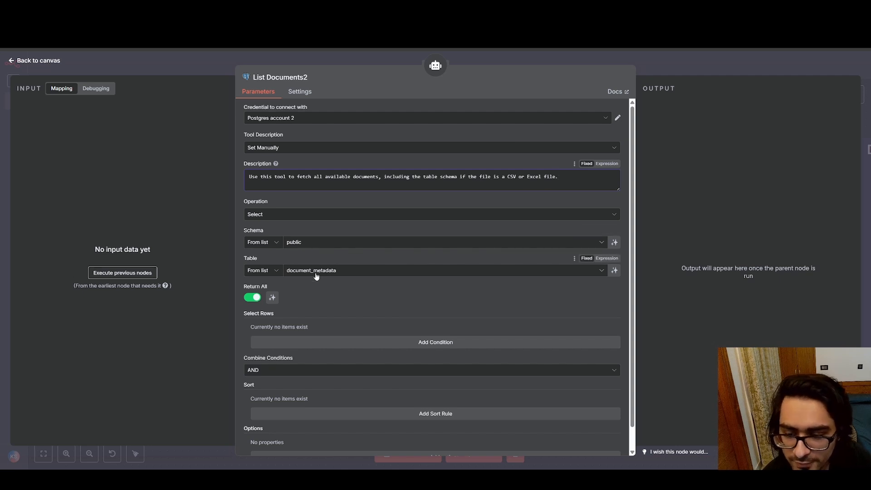
scroll(394, 275, down, 1)
scroll(390, 275, up, 1)
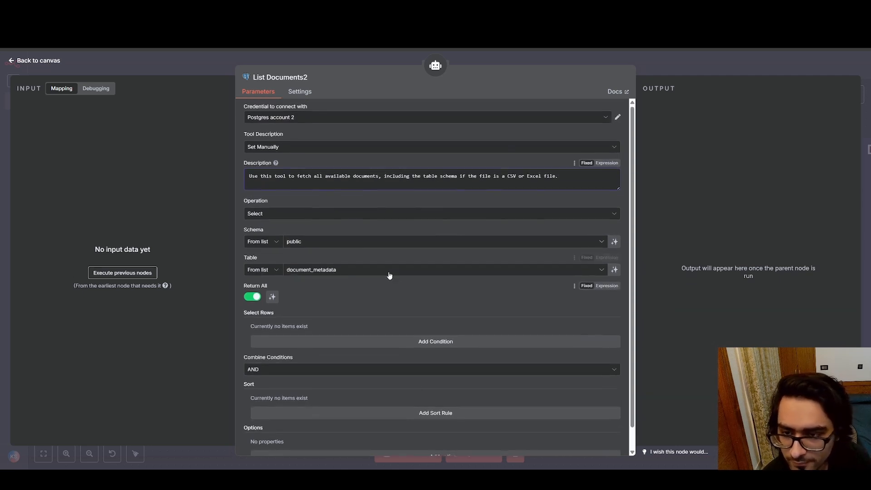
click(2, 60)
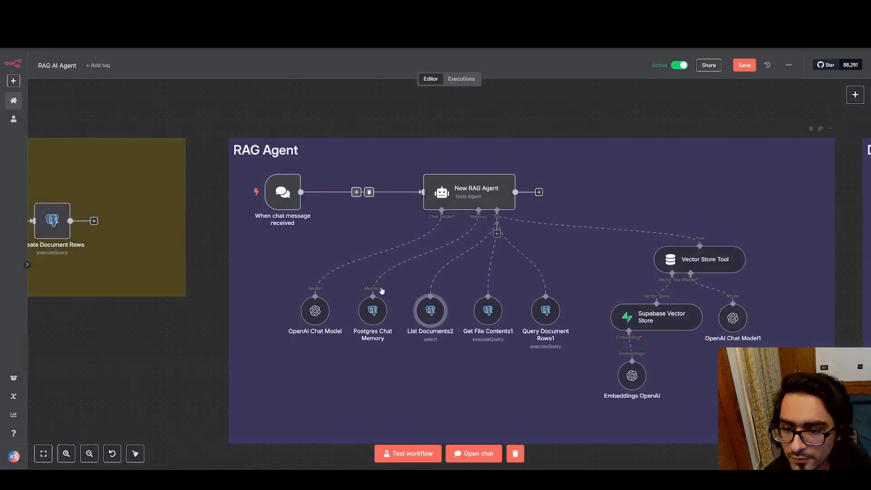
Open the Get File Contents1 tool, point out document_text in its query, and check the documents table in Supabase
double_click(494, 310)
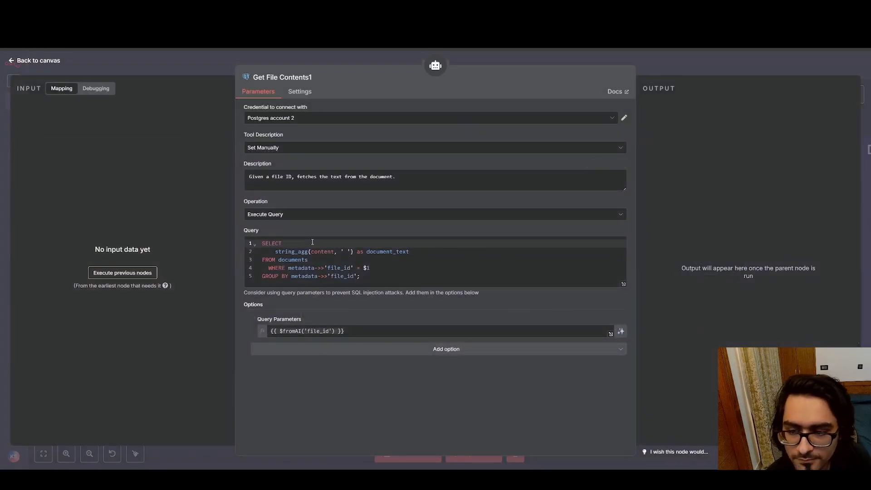
click(404, 271)
click(403, 271)
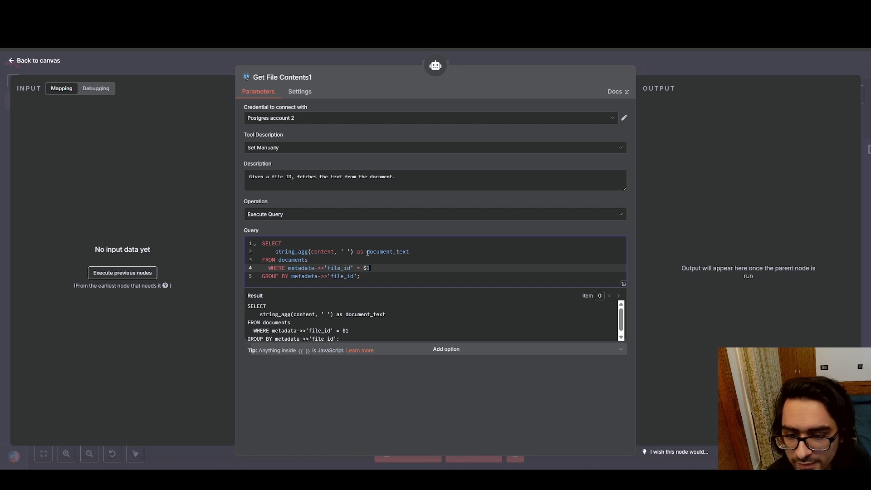
double_click(368, 252)
click(417, 253)
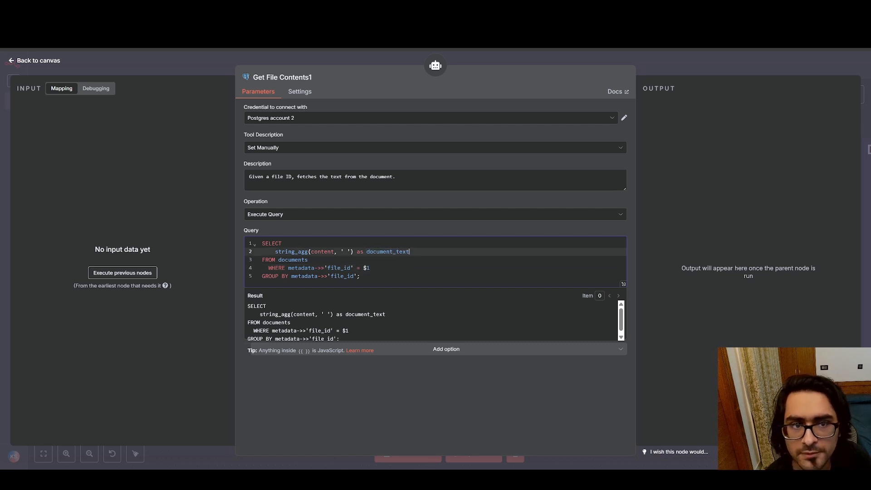
key(ctrl+Tab)
click(62, 181)
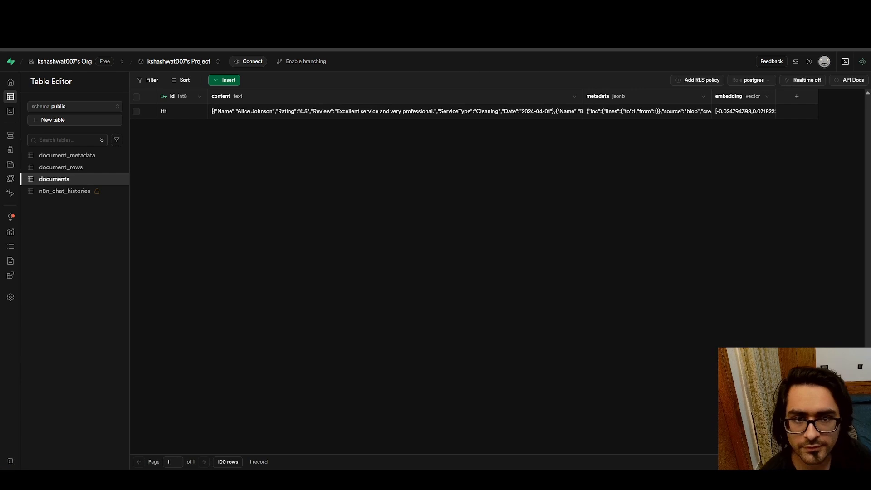
key(ctrl+Tab)
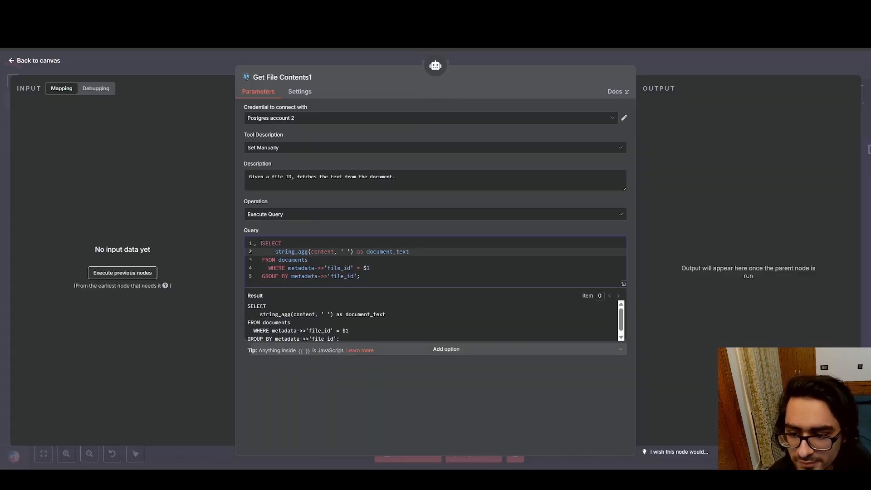
Highlight the content selection and the documents table name in the Get File Contents1 query, comparing them with the Supabase table
drag(265, 243, 352, 253)
click(314, 262)
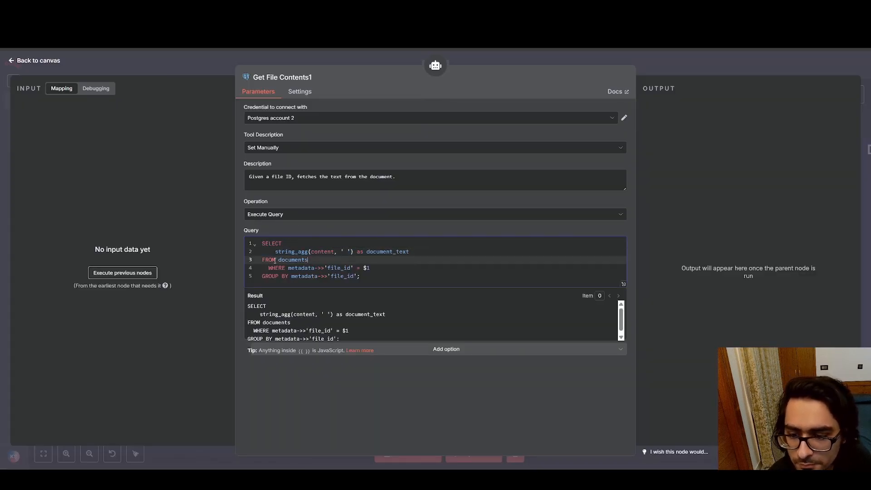
drag(279, 260, 336, 260)
click(334, 261)
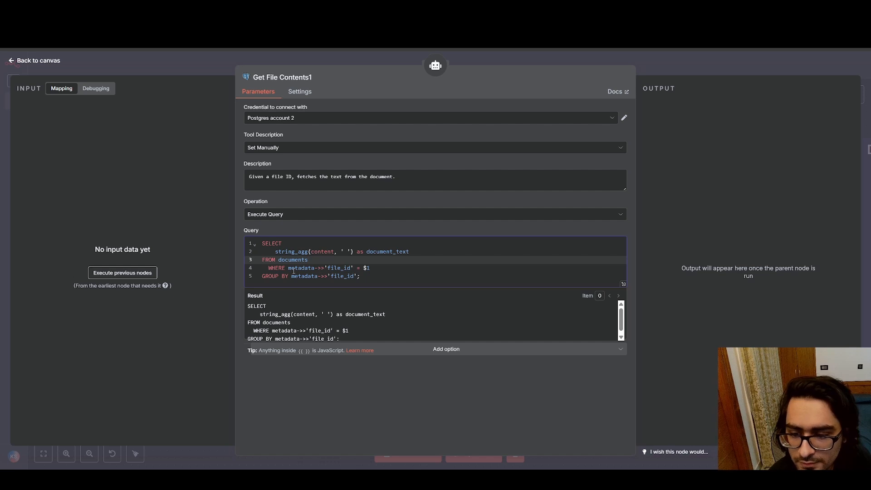
click(621, 9)
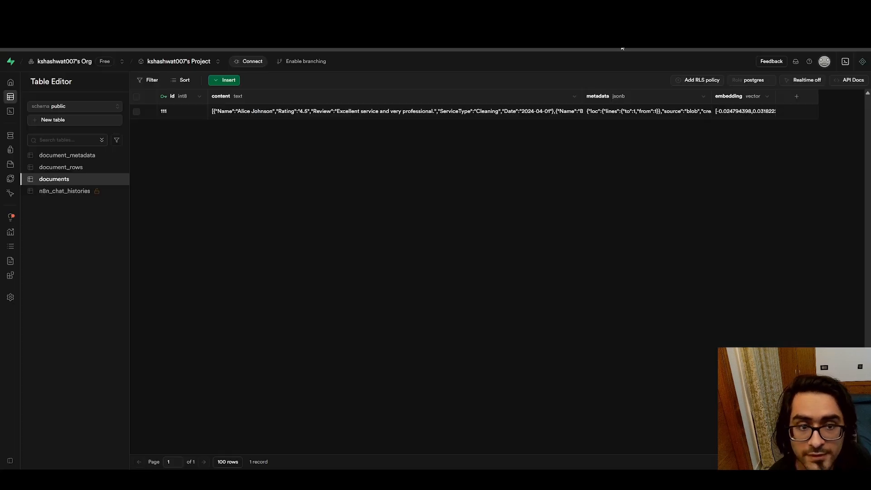
click(535, 9)
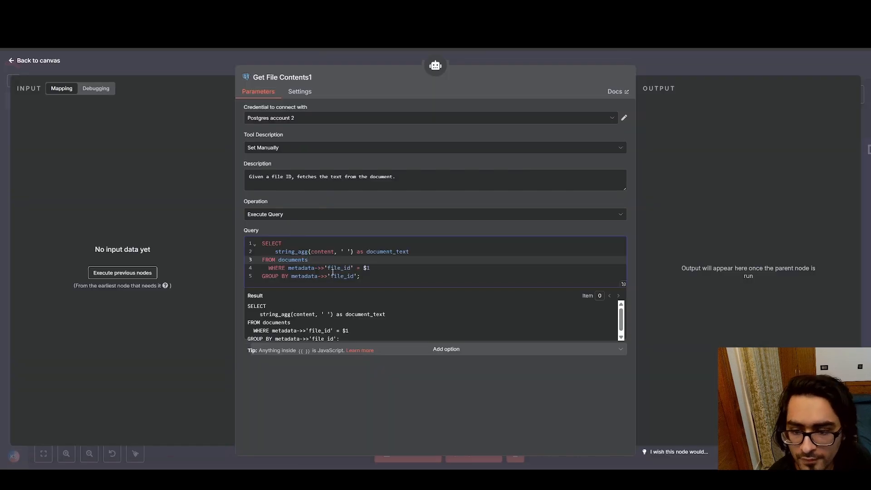
Highlight file_id in the query's WHERE clause, locate it in the documents row's metadata in Supabase, and return to the n8n canvas
drag(327, 269, 350, 268)
click(350, 267)
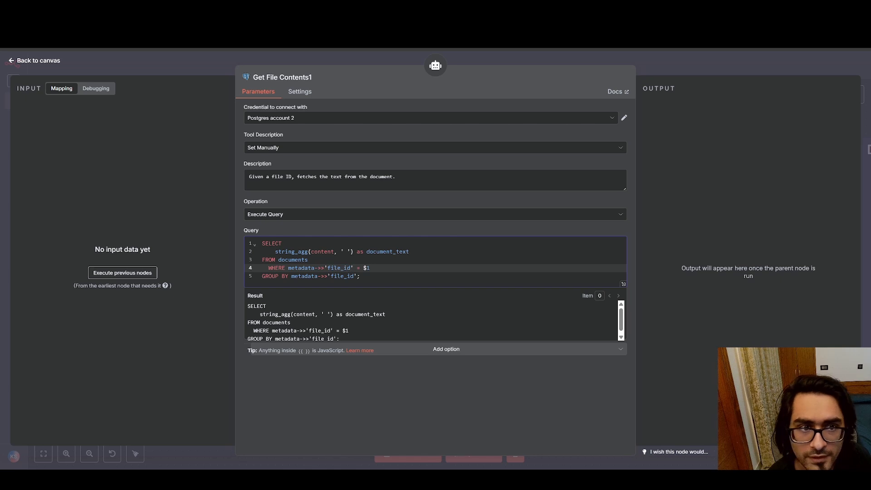
click(621, 10)
double_click(659, 111)
scroll(613, 174, down, 1)
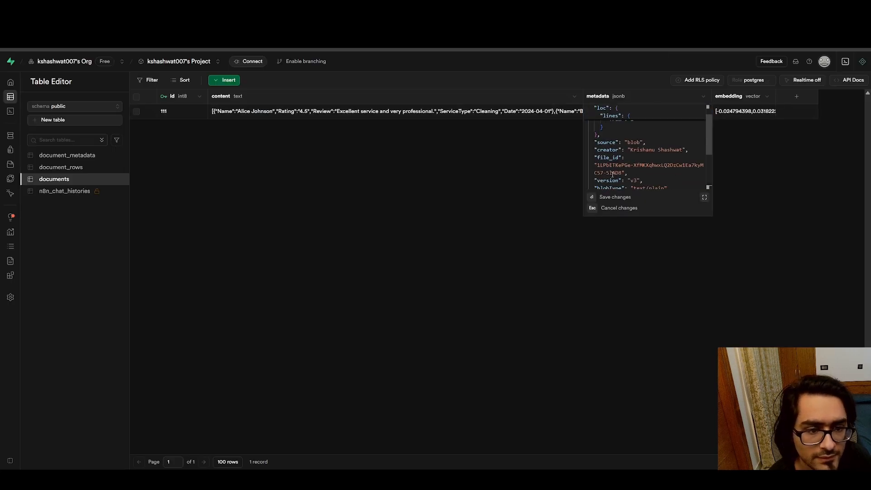
drag(598, 159, 635, 167)
click(634, 174)
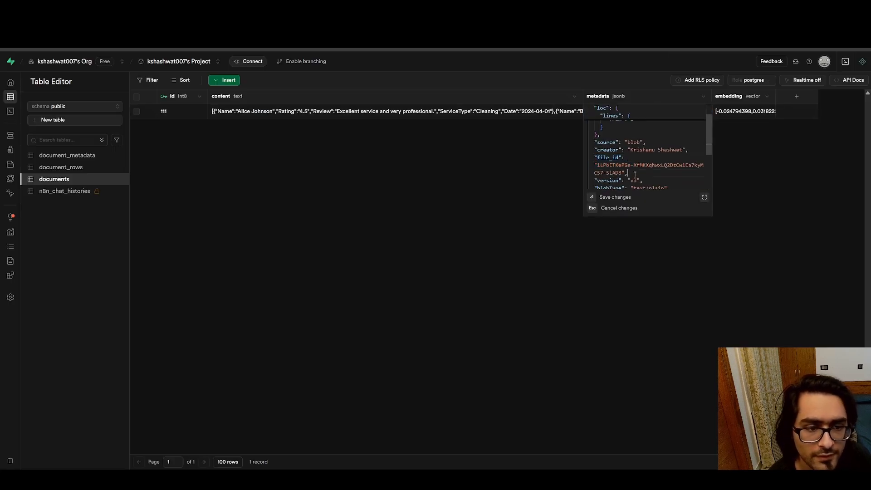
click(346, 208)
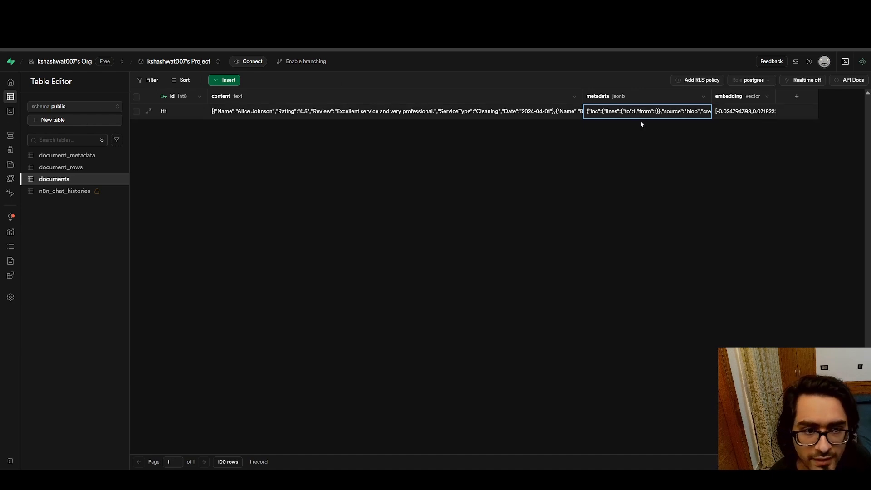
click(445, 10)
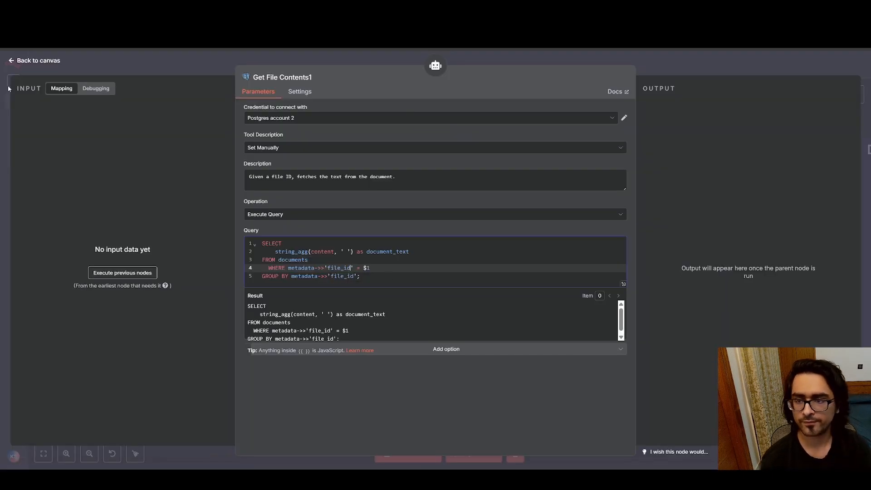
click(12, 62)
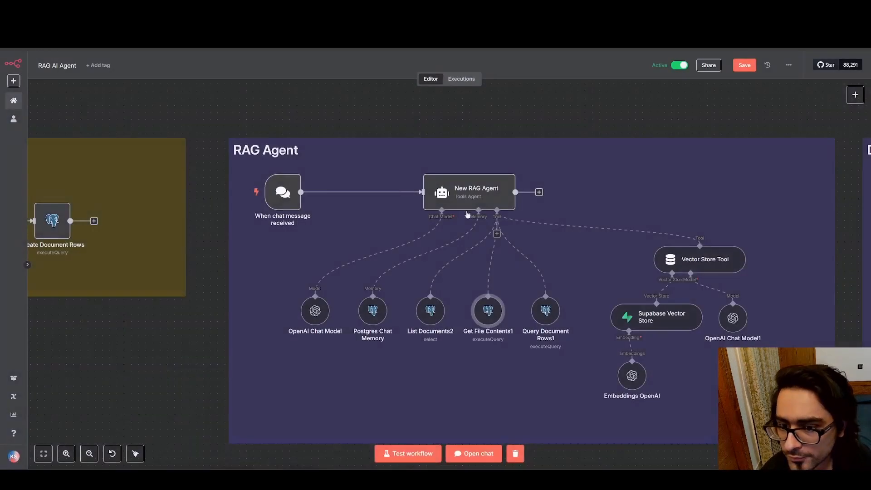
Open the Query Document Rows1 tool, highlight the start of its description, and enlarge the description box to show more text
mouse_move(547, 313)
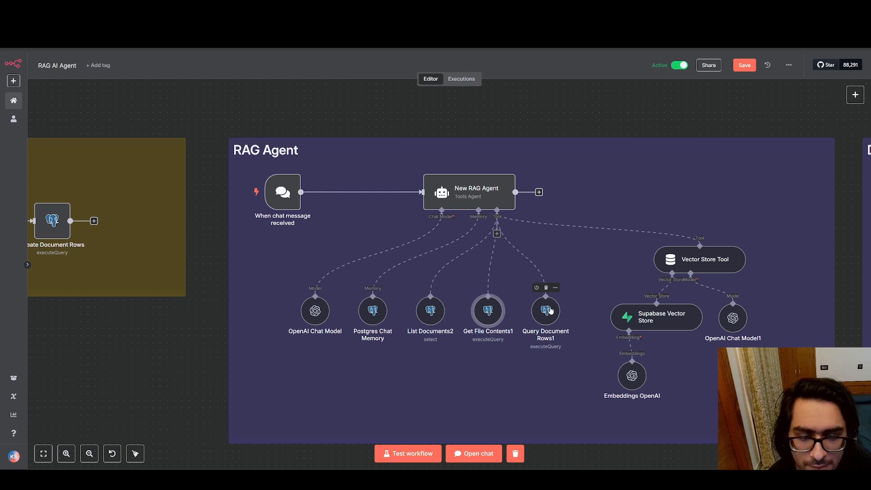
double_click(550, 311)
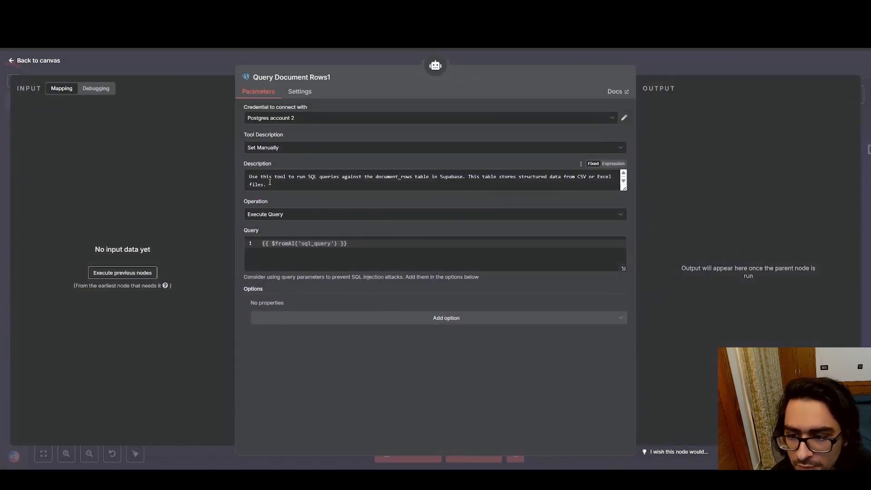
drag(249, 178, 408, 186)
click(616, 188)
drag(625, 190, 617, 362)
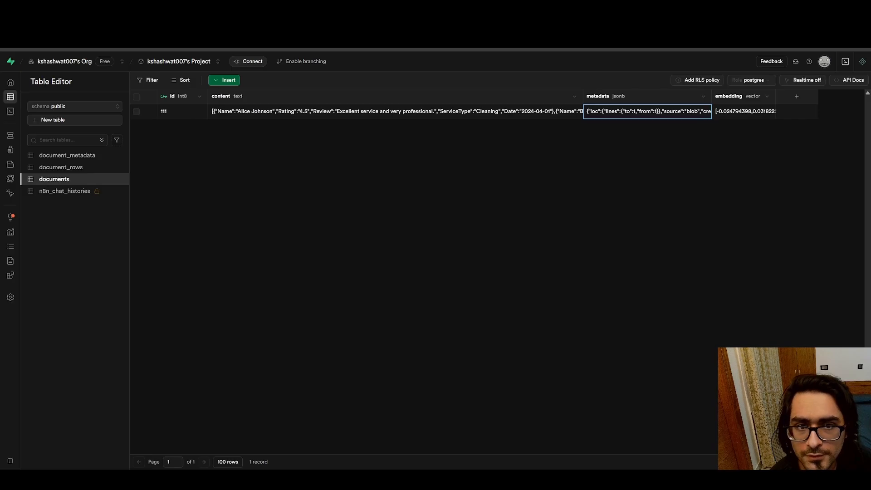
View the document_rows table in Supabase, and highlight the dataset_id and row_data explanations in the Query Document Rows1 description
click(60, 167)
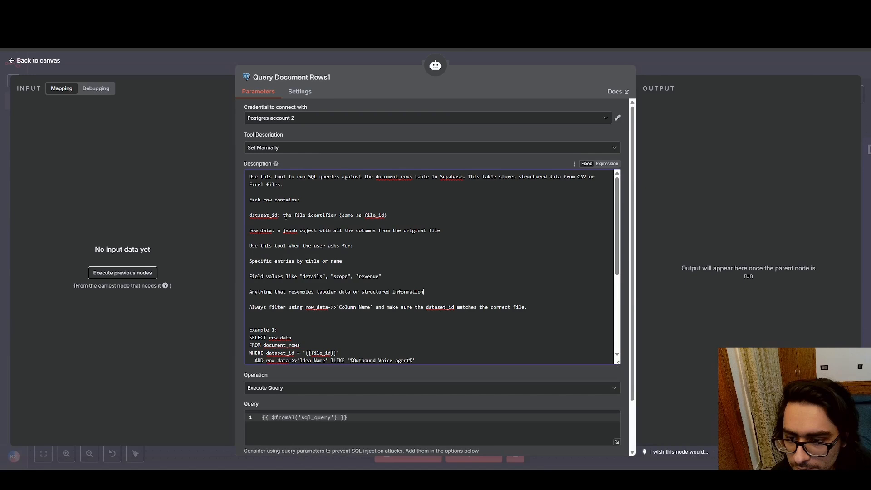
drag(284, 216, 415, 214)
click(423, 213)
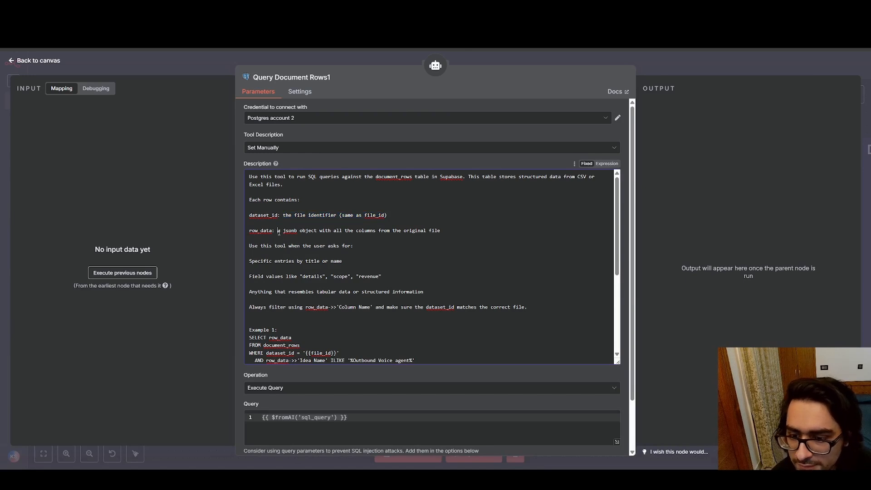
drag(278, 231, 451, 228)
click(451, 227)
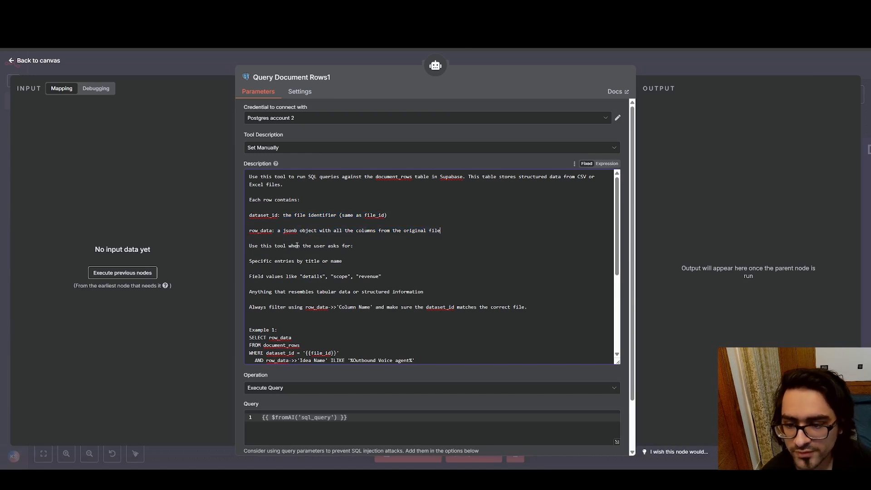
Read the rest of the Query Document Rows1 description, highlighting the usage rules and example SQL queries, and return to the canvas
drag(277, 192, 300, 207)
drag(485, 276, 319, 205)
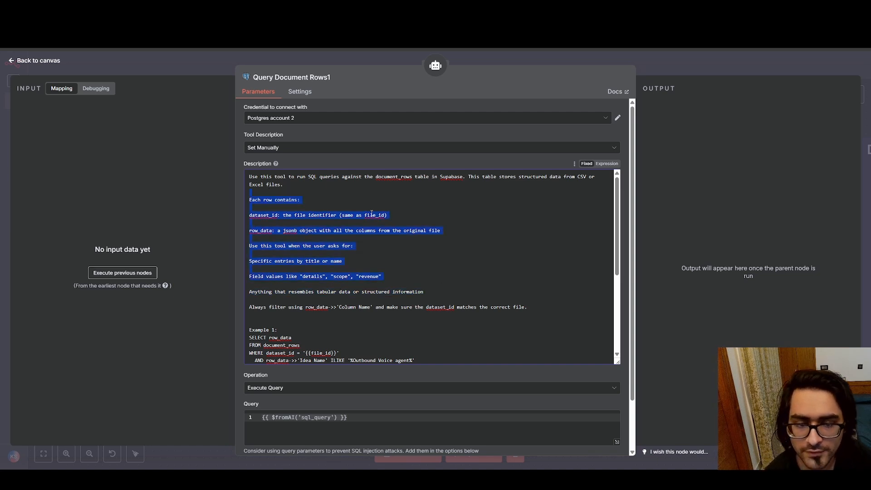
scroll(408, 214, down, 3)
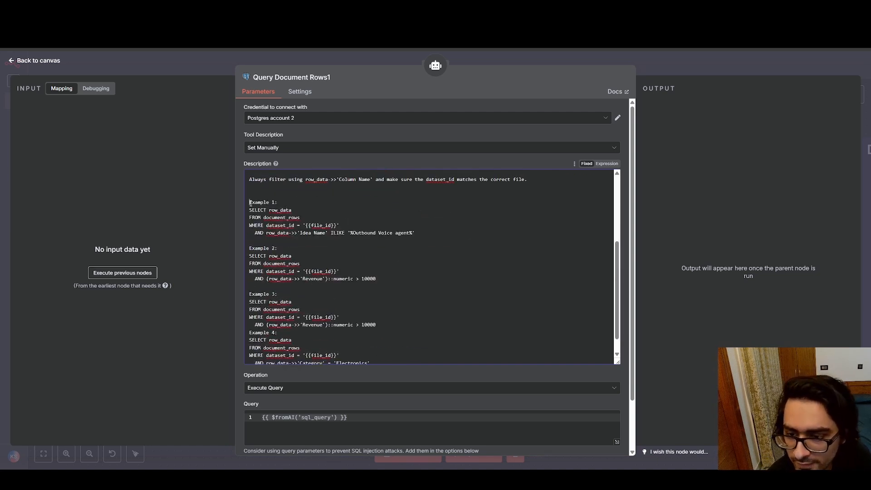
drag(250, 202, 381, 316)
click(442, 289)
scroll(440, 200, up, 3)
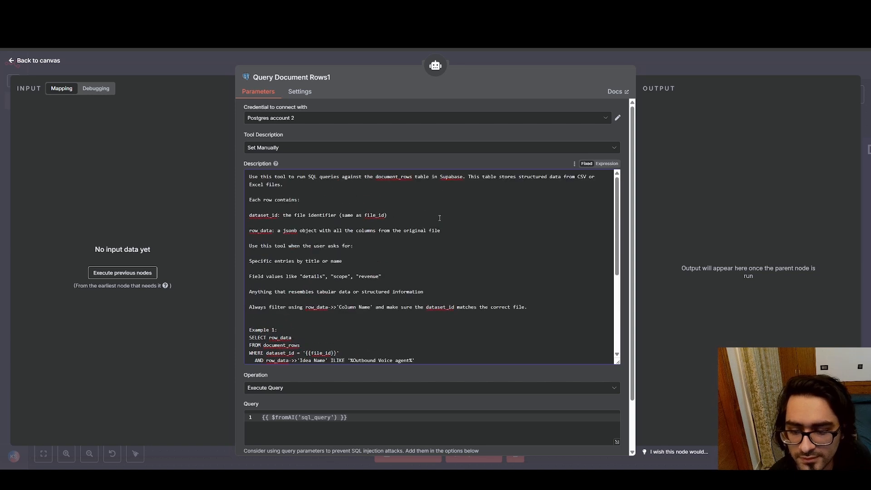
scroll(429, 408, down, 2)
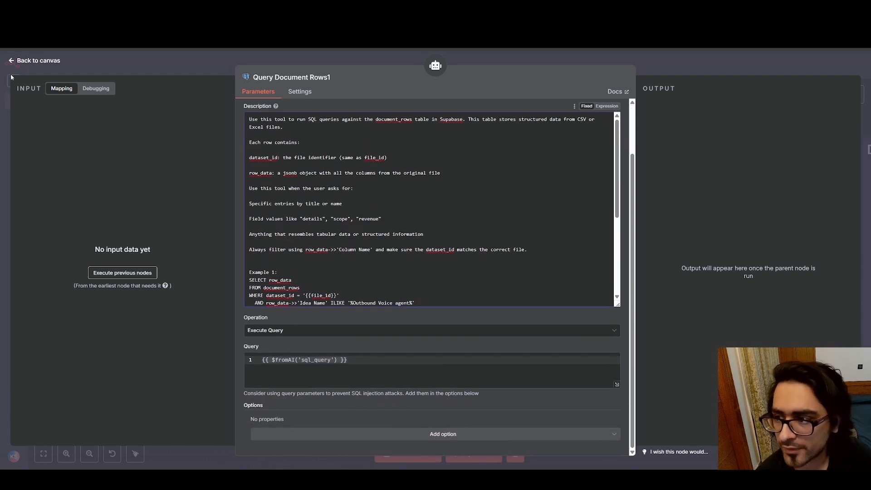
click(14, 61)
Reopen the Get File Contents1 tool, highlight its whole SQL query, and return to the canvas
double_click(489, 308)
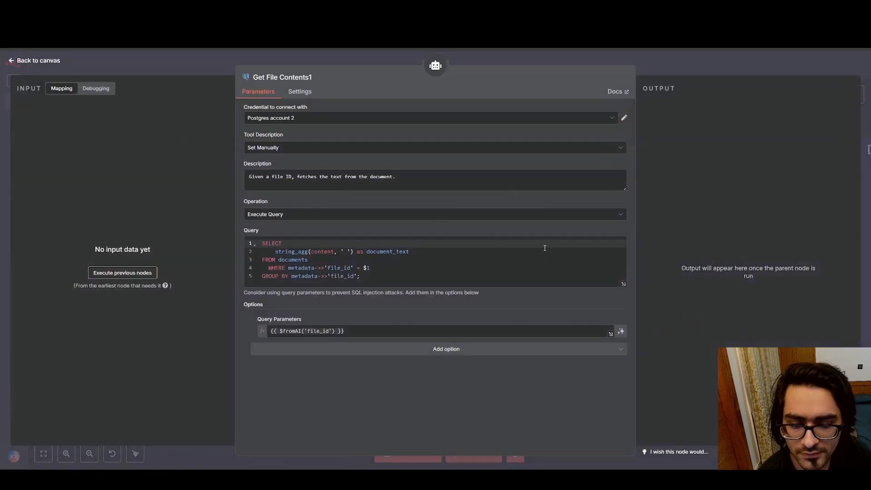
drag(430, 273, 253, 244)
click(417, 274)
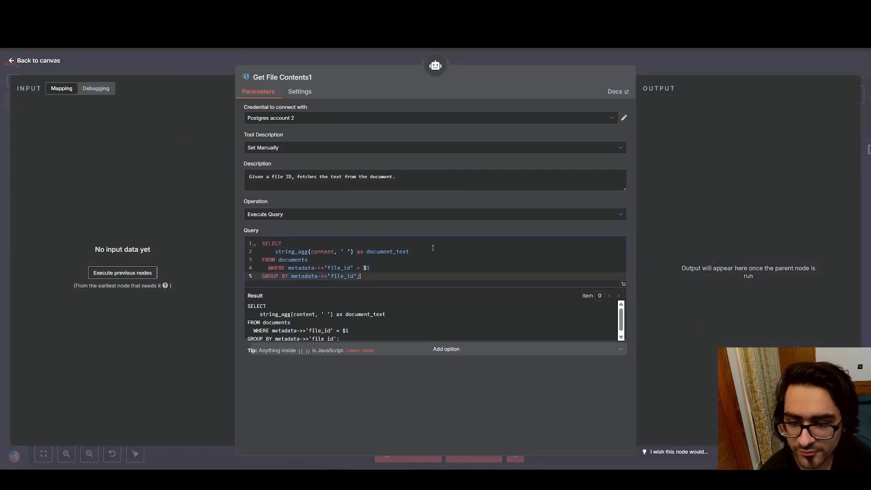
click(12, 62)
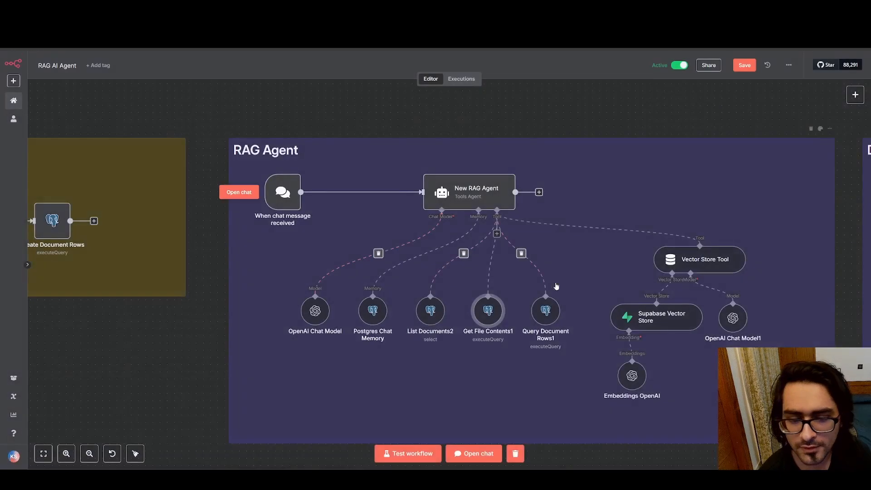
Reopen the Query Document Rows1 tool, enlarge its description box, highlight the example SQL queries, and return to the canvas
double_click(545, 309)
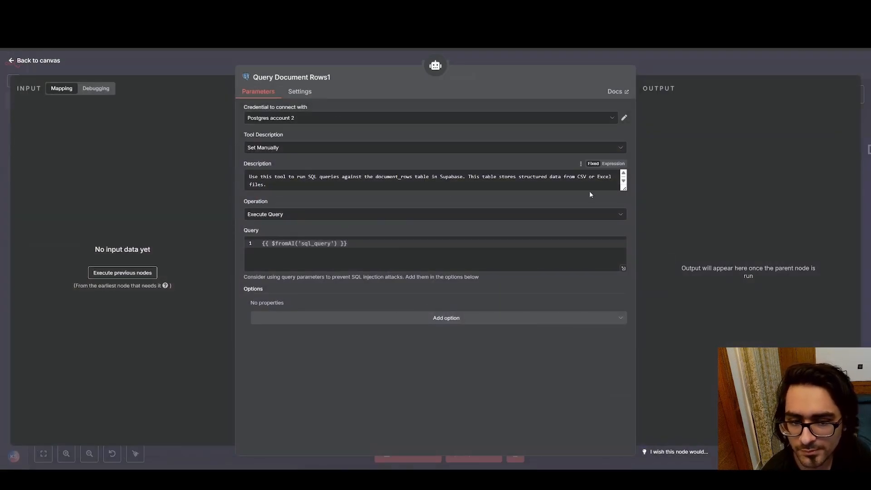
drag(624, 188, 622, 334)
drag(449, 293, 335, 194)
scroll(362, 235, down, 4)
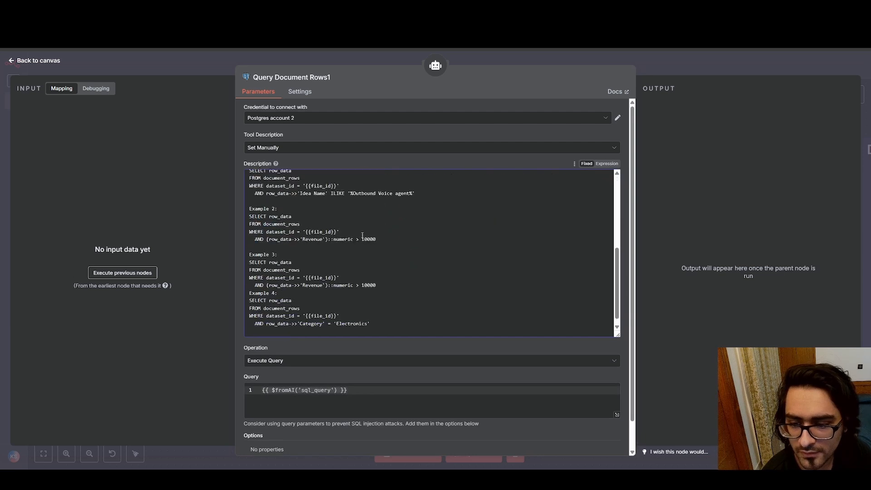
drag(390, 300, 287, 172)
click(422, 271)
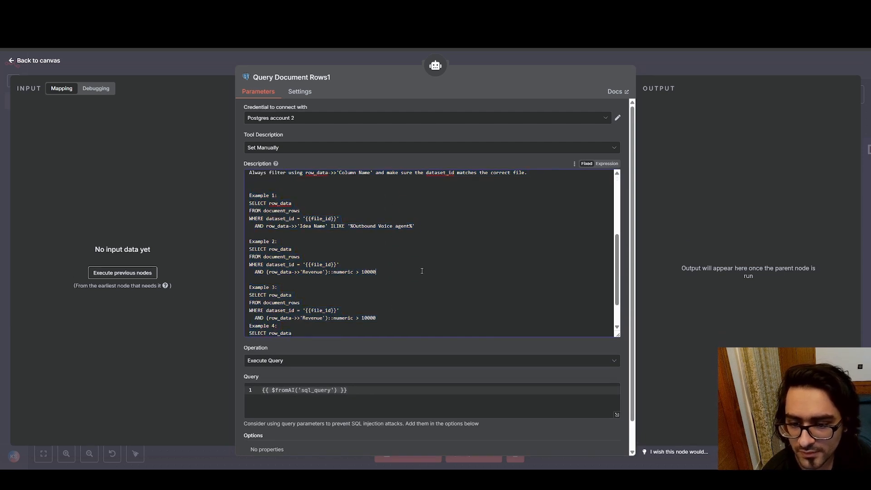
scroll(408, 291, down, 2)
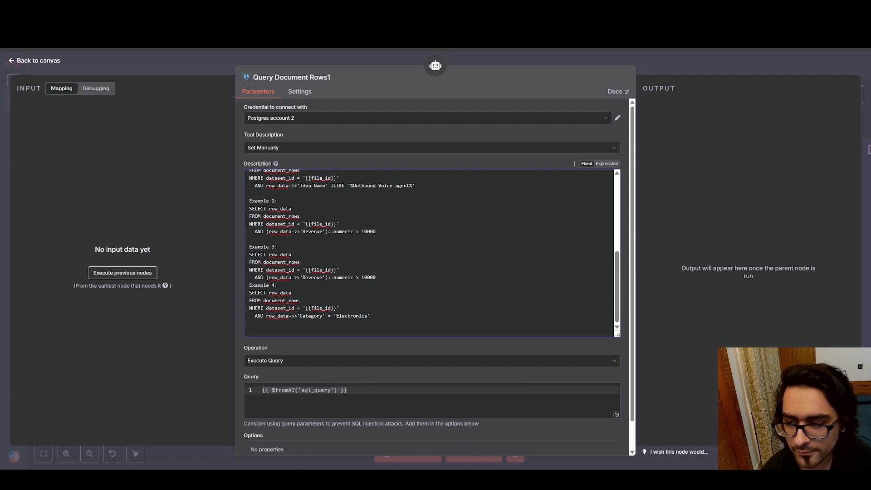
click(12, 62)
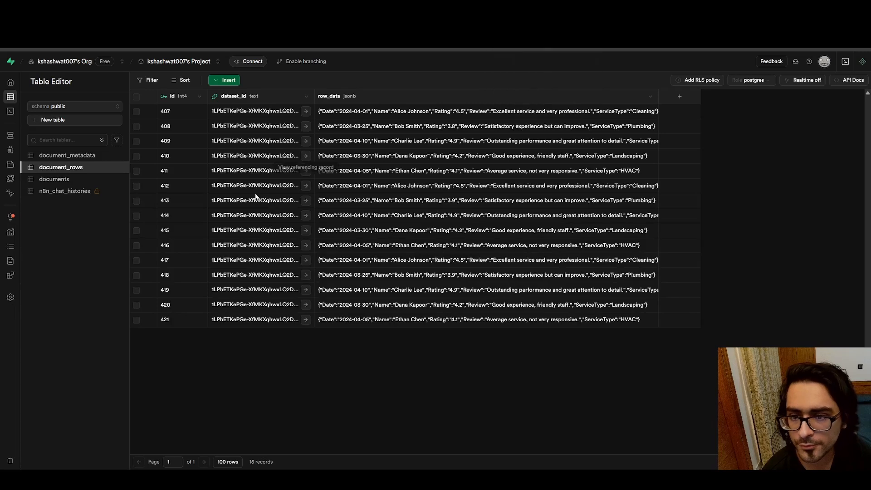
View the documents table in Supabase and go back to the document_rows table
click(68, 180)
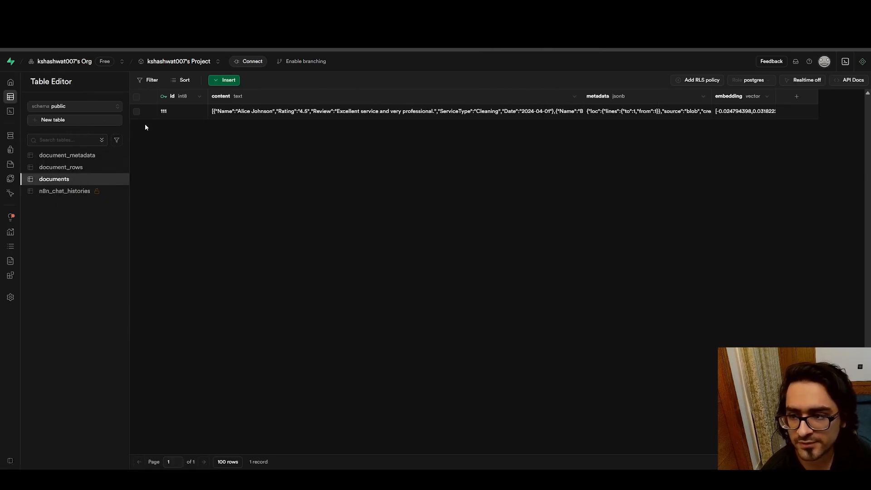
click(66, 168)
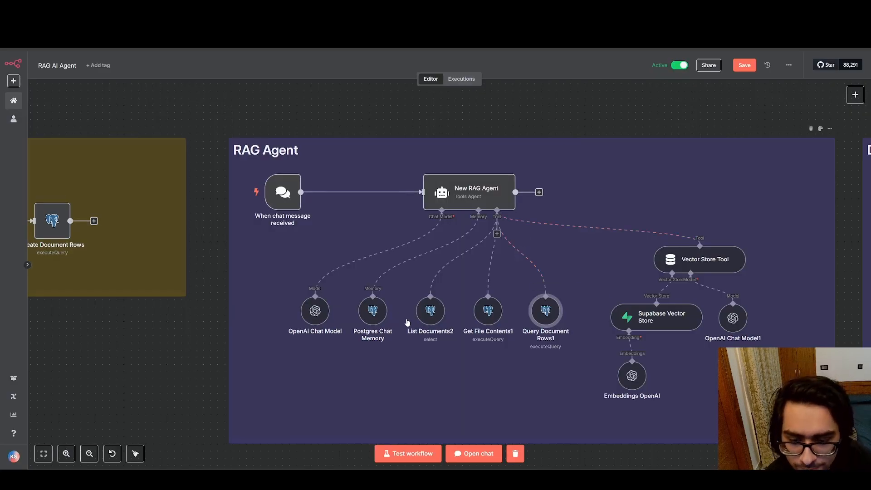
Spread out the RAG Agent's sub-nodes, raising Query Document Rows1 and placing List Documents2 just below Postgres Chat Memory
drag(552, 316, 558, 301)
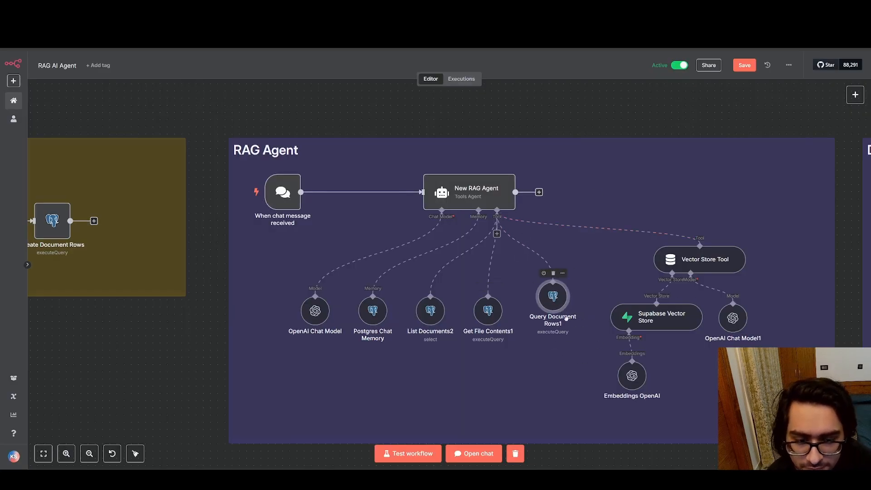
drag(488, 312, 496, 326)
drag(415, 316, 294, 339)
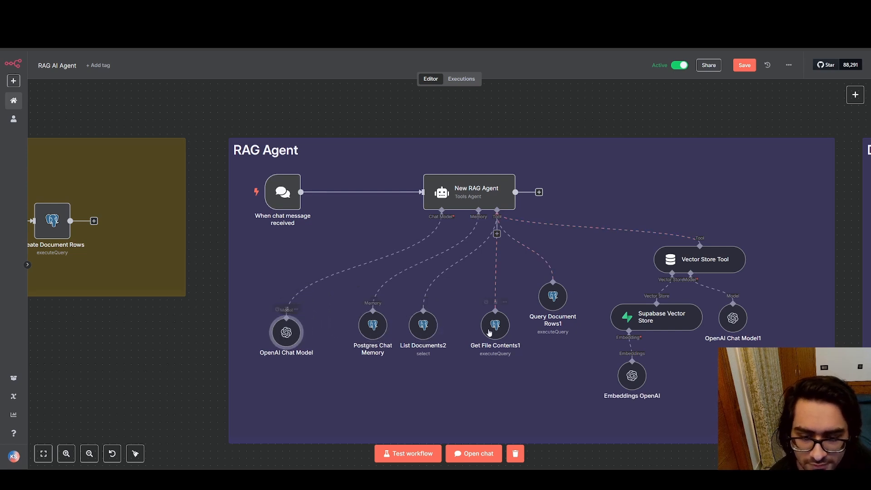
drag(421, 333, 394, 373)
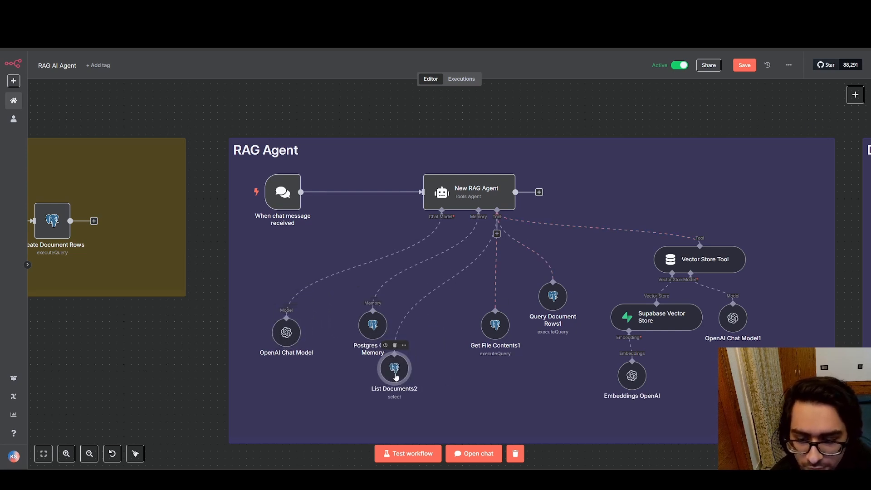
Open the List Documents2 tool, view the document_metadata table in Supabase, and return to the canvas
double_click(395, 376)
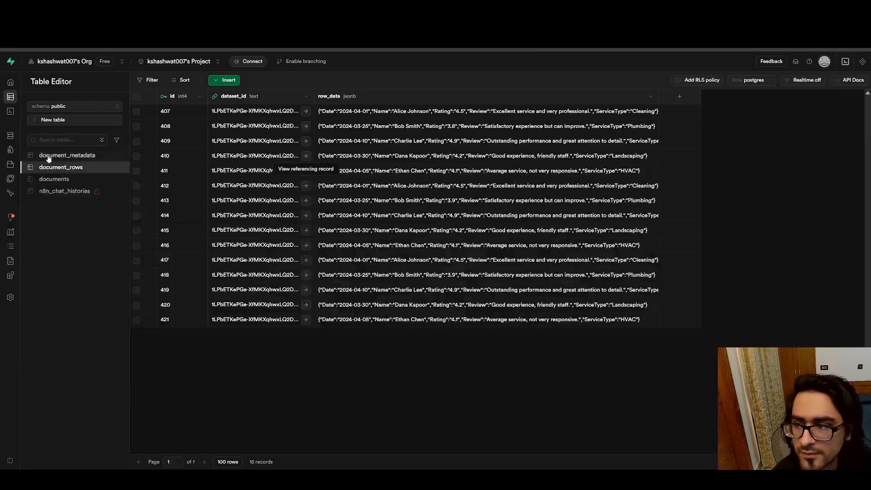
click(66, 155)
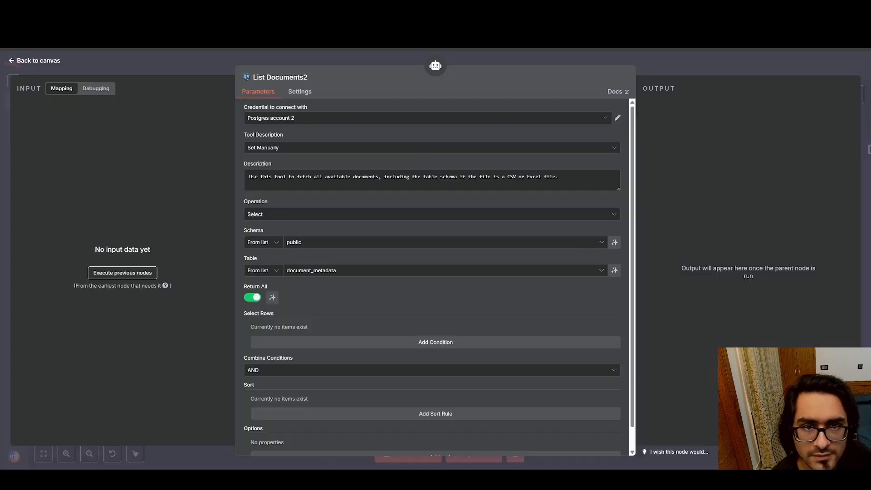
scroll(361, 223, down, 1)
click(12, 61)
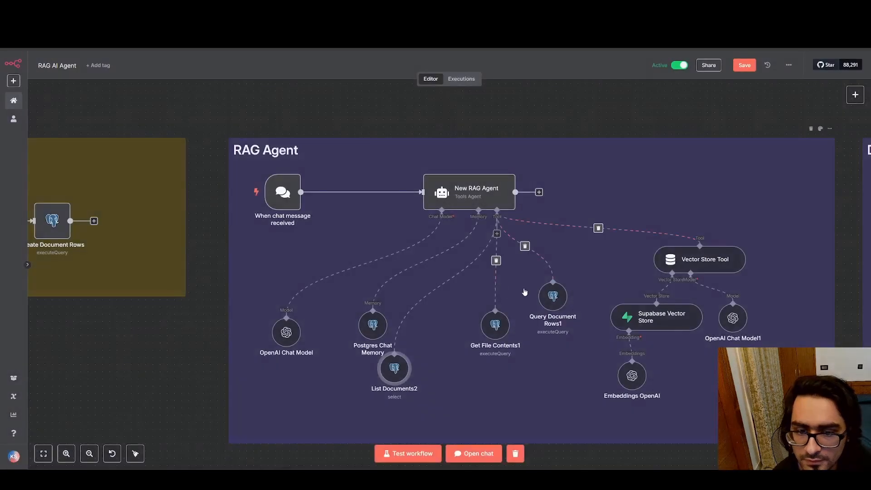
Move Get File Contents1 beside List Documents2, open it, and highlight the documents table name in its query and its description
drag(471, 364, 460, 377)
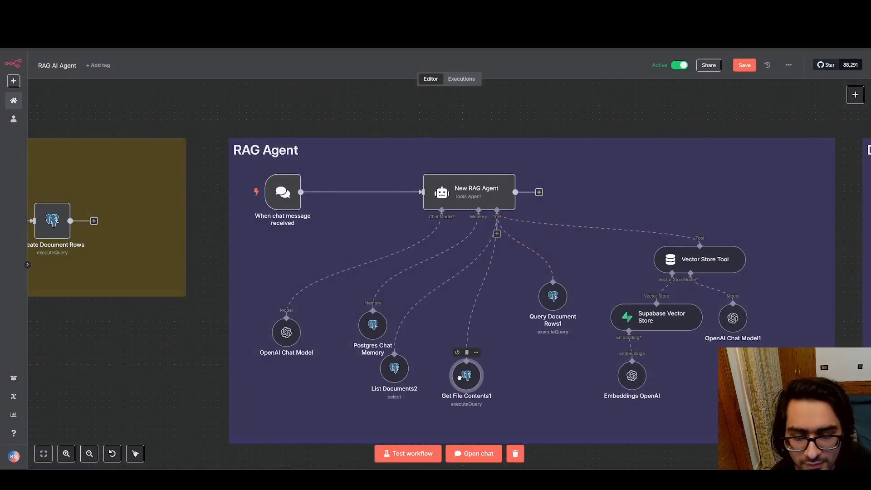
double_click(461, 378)
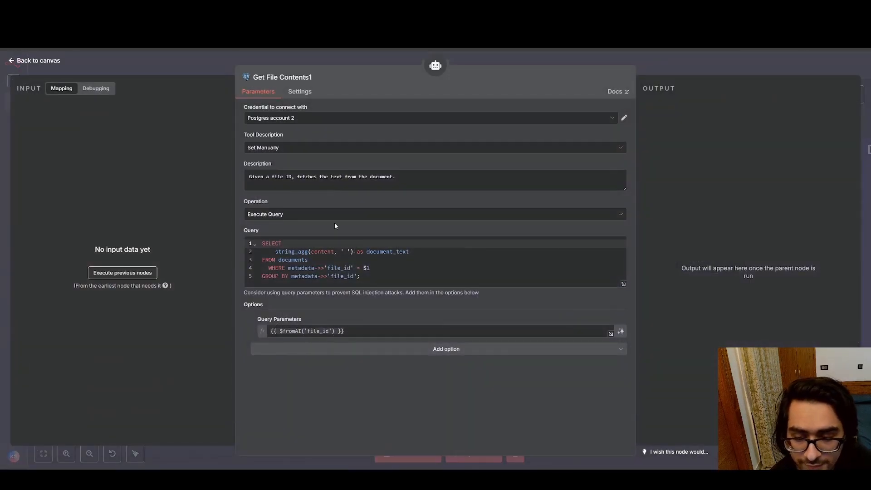
drag(279, 260, 310, 261)
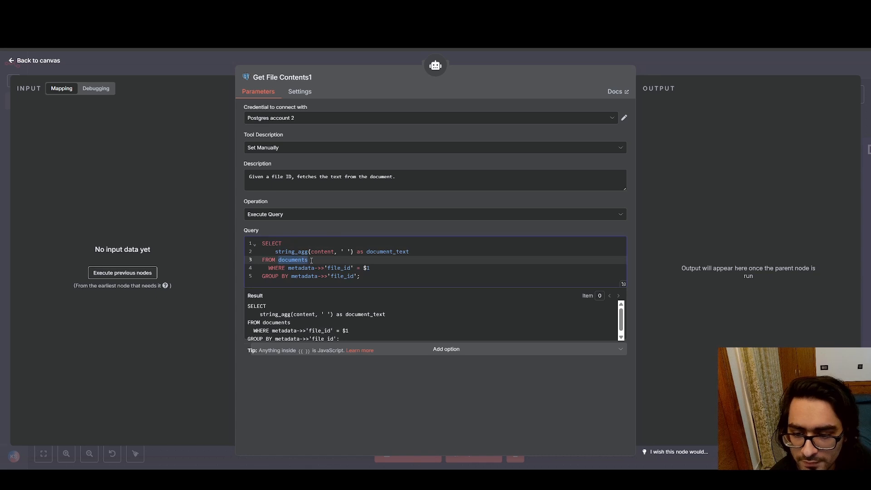
click(312, 261)
drag(399, 179, 260, 179)
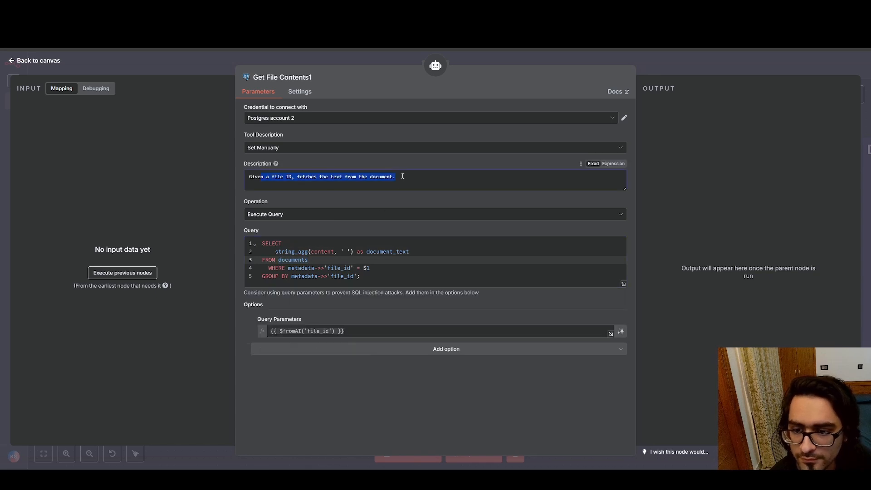
click(402, 177)
click(12, 64)
Line up List Documents2, Get File Contents1 and Query Document Rows1 in a closely spaced row below the RAG Agent
mouse_move(547, 296)
mouse_down()
mouse_move(532, 383)
mouse_move(554, 297)
mouse_up()
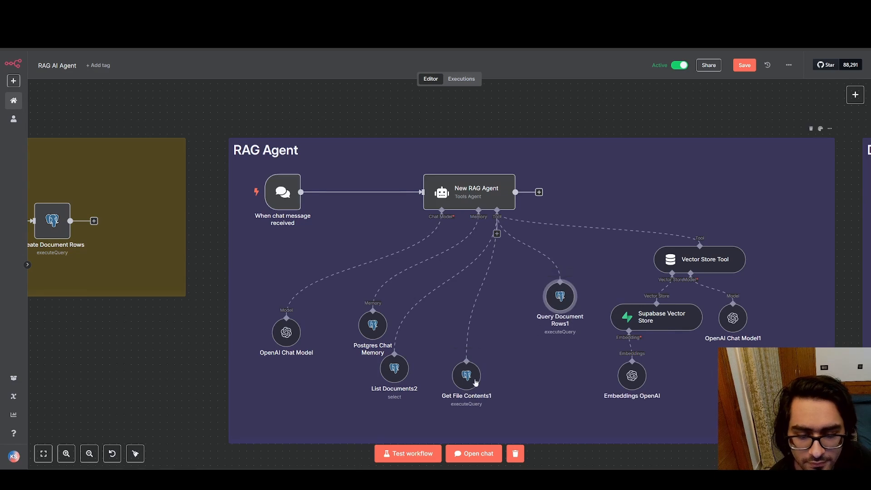
drag(471, 380, 500, 315)
drag(386, 379, 421, 321)
drag(496, 313, 499, 334)
drag(561, 297, 561, 340)
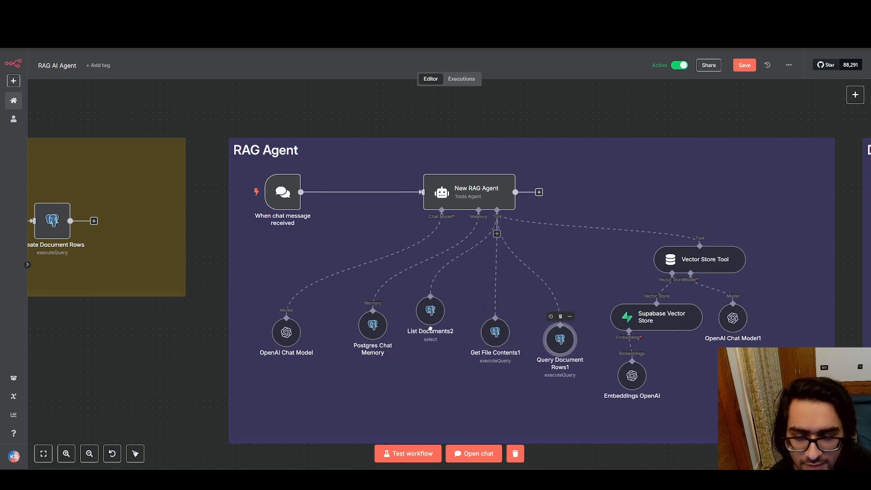
drag(430, 311, 431, 333)
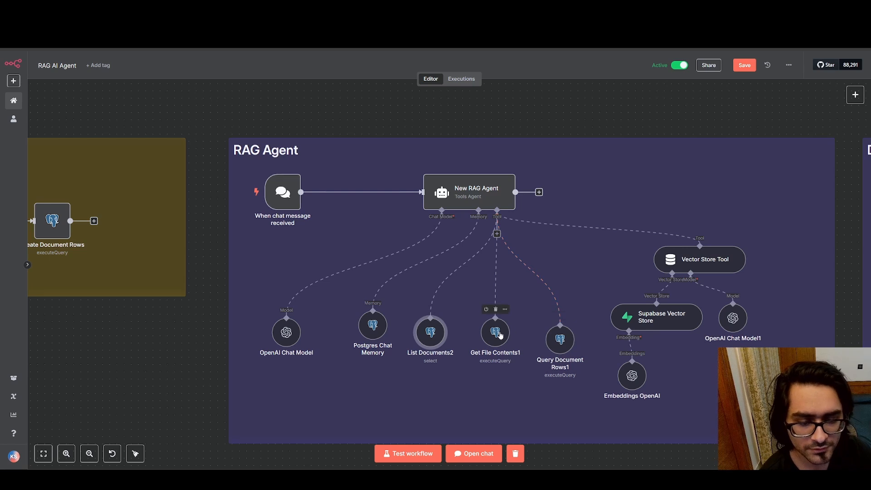
drag(499, 335, 492, 371)
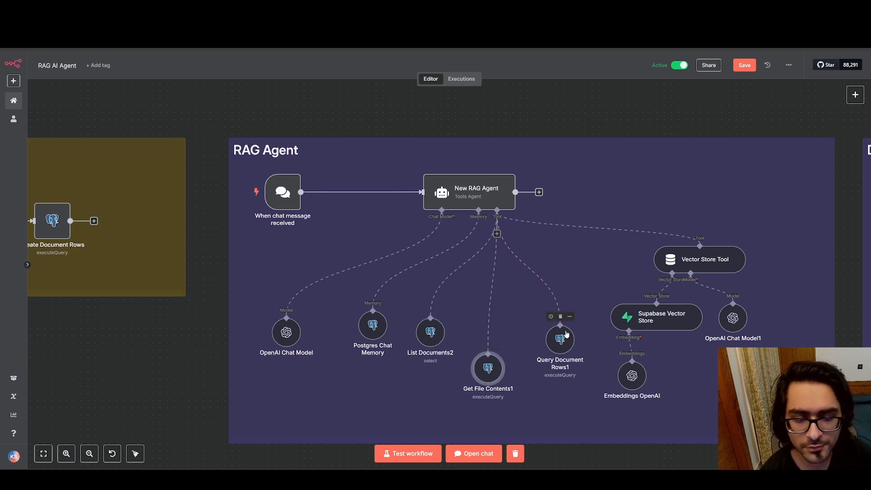
drag(566, 335, 560, 350)
drag(489, 367, 482, 331)
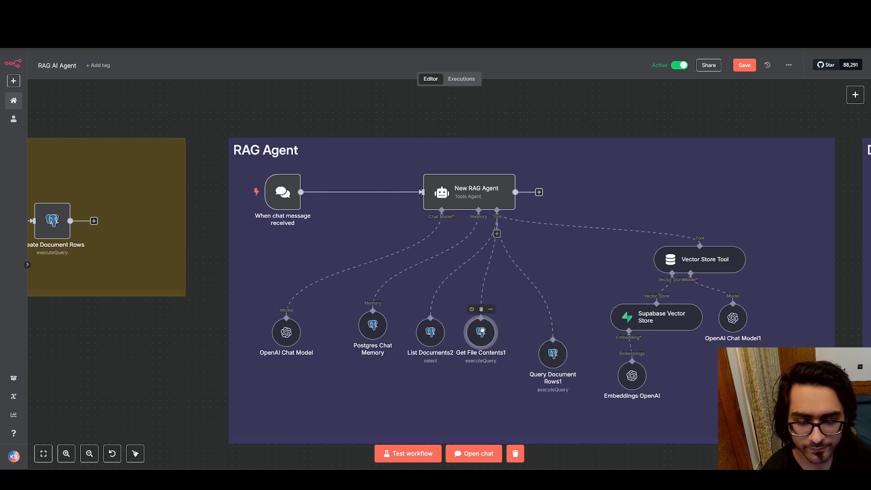
drag(553, 352, 539, 332)
Check the Vector Store Tool's parameters, and view the documents table in Supabase
drag(569, 259, 418, 235)
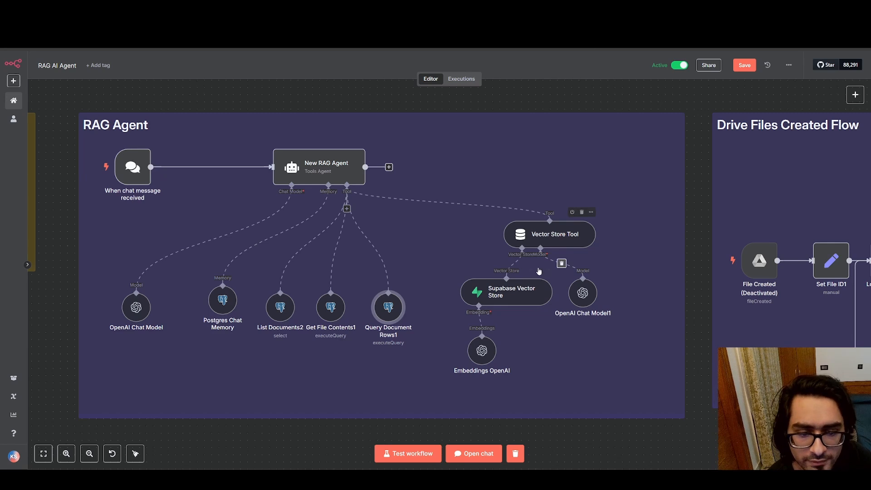
double_click(572, 235)
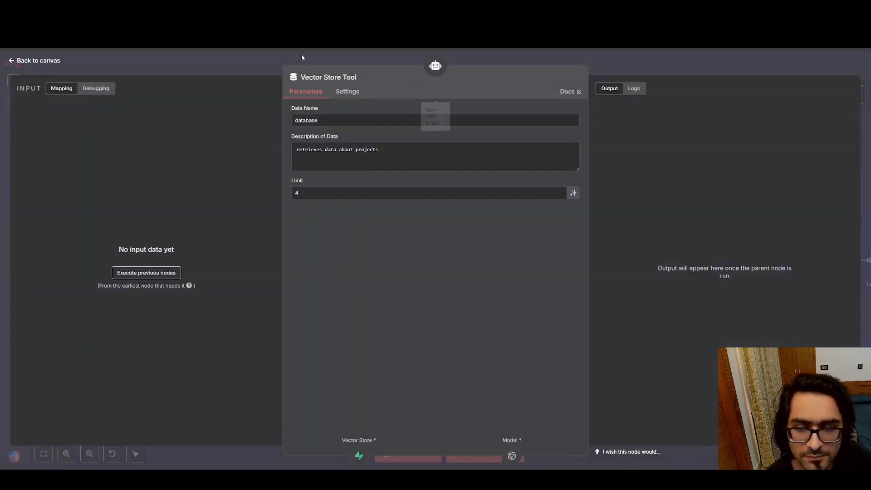
click(14, 60)
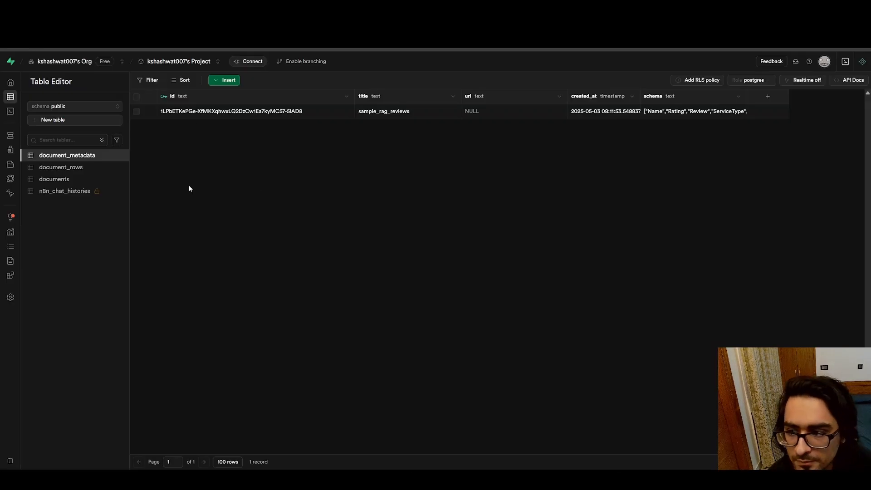
click(86, 179)
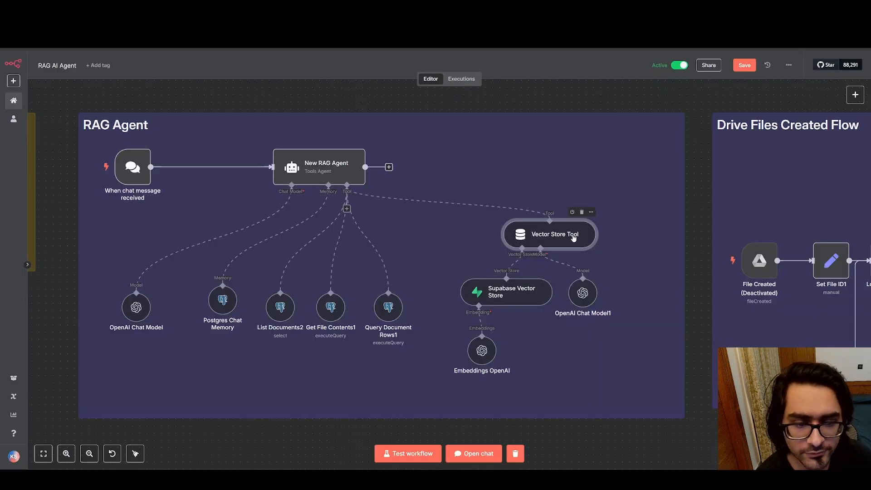
Reopen the Vector Store Tool, highlight its description of data, and return to the canvas
double_click(573, 238)
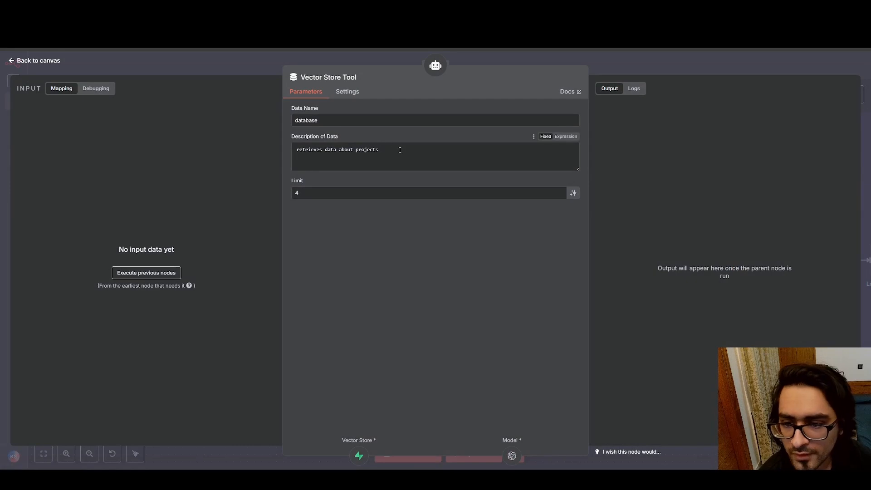
drag(397, 150, 274, 147)
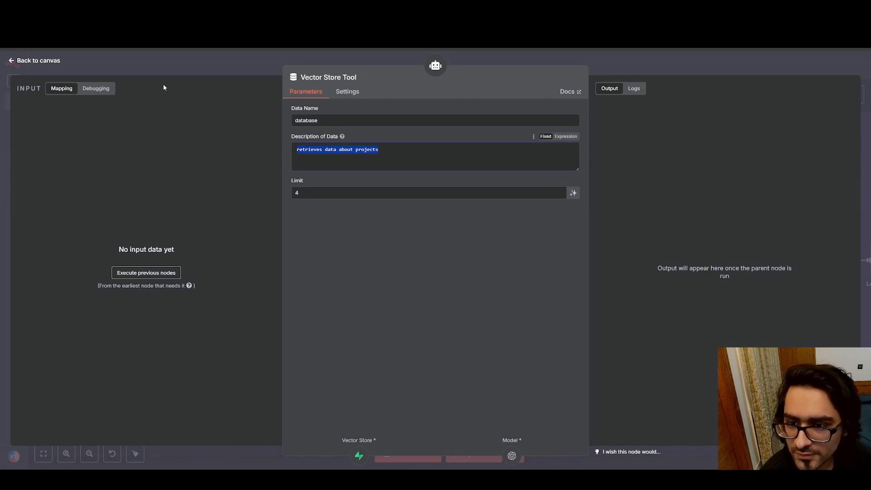
click(11, 61)
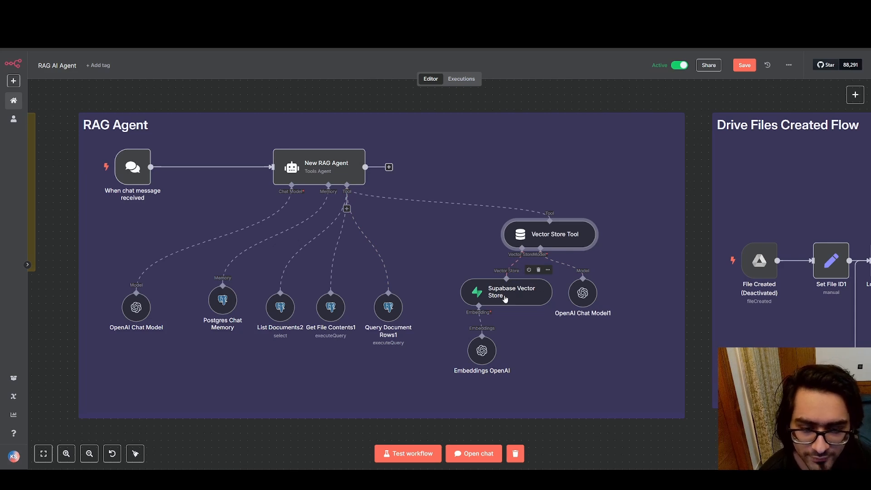
Start adding a node from an empty part of the canvas and search the node list for "pine"
right_click(637, 445)
click(543, 442)
right_click(547, 442)
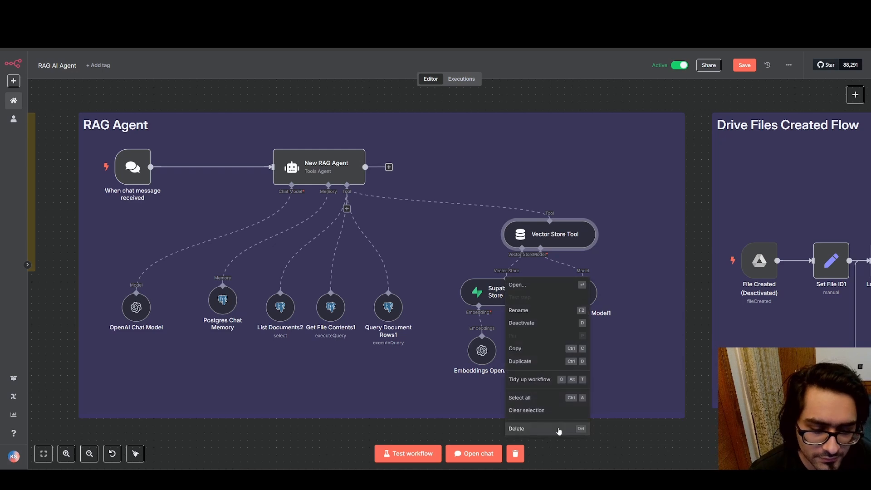
click(670, 437)
right_click(670, 436)
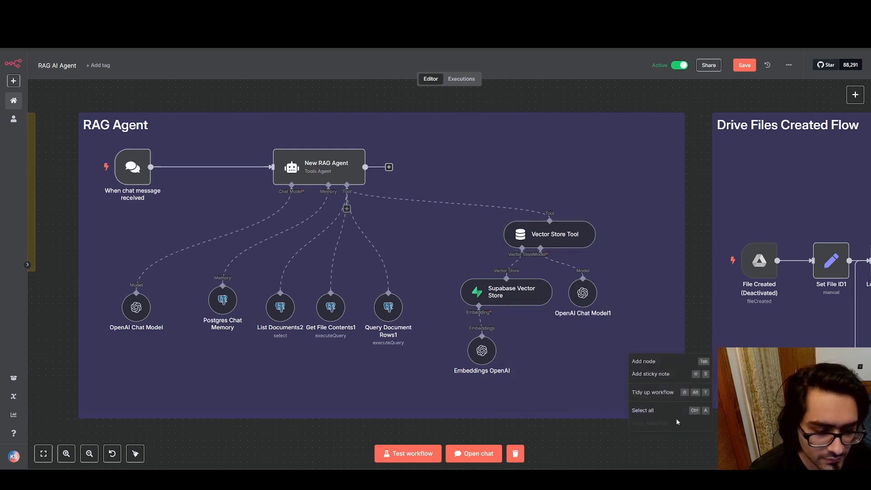
click(669, 362)
text(pine)
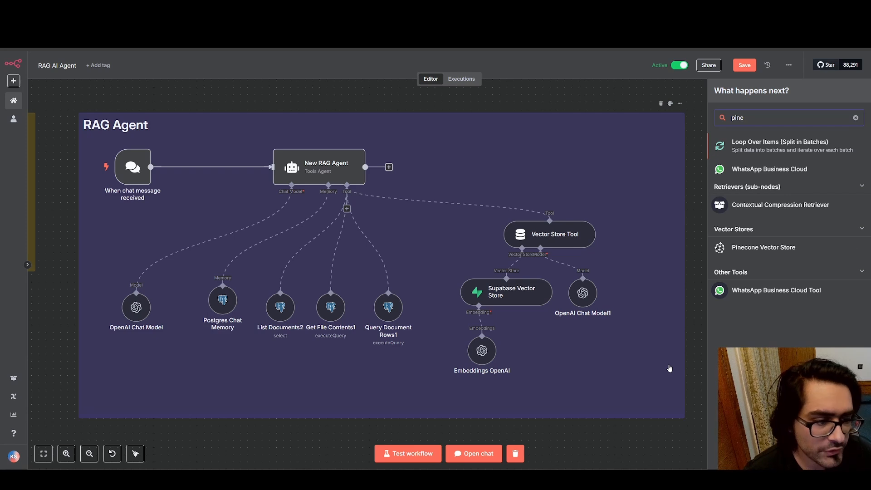
Replace the node search term with "vector" to look through the available vector stores
key(BackSpace)
key(BackSpace)
key(BackSpace)
key(BackSpace)
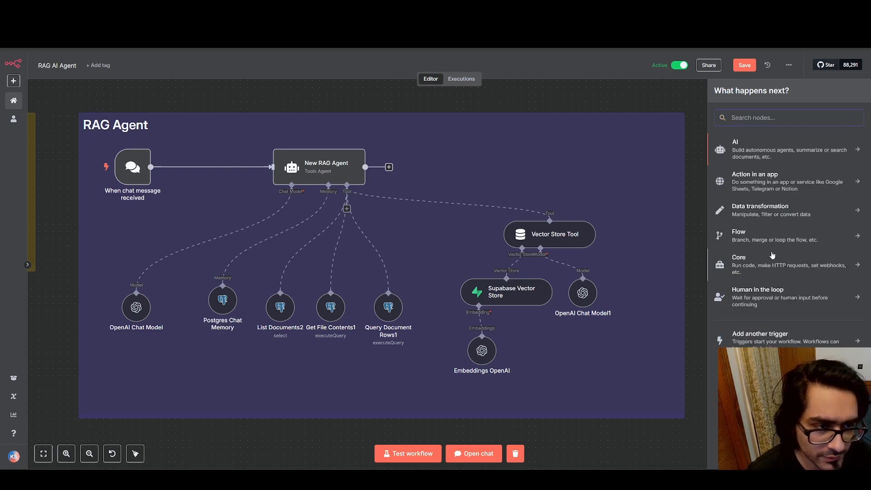
text(vect)
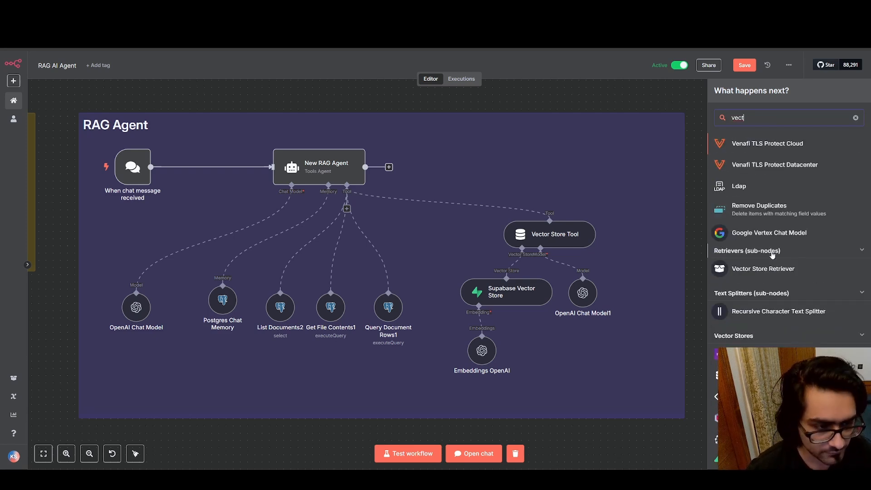
text(or)
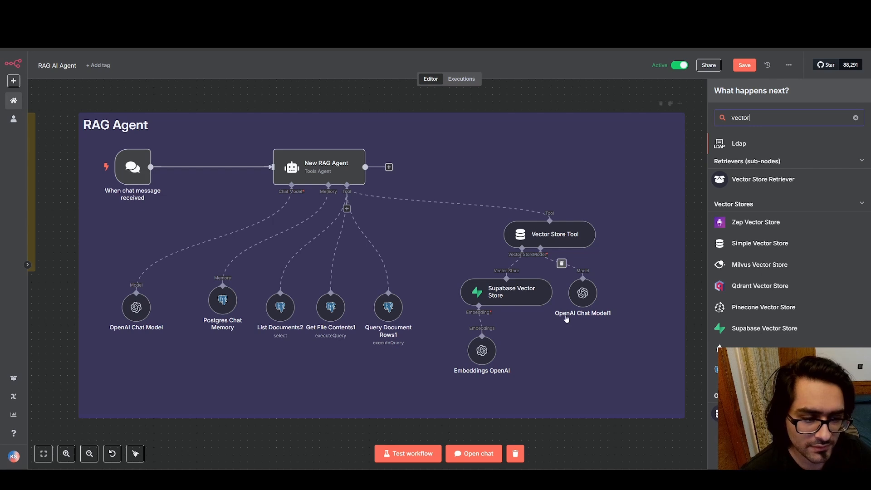
Close the node search, check the Supabase Vector Store's parameters, and return to the canvas
click(692, 92)
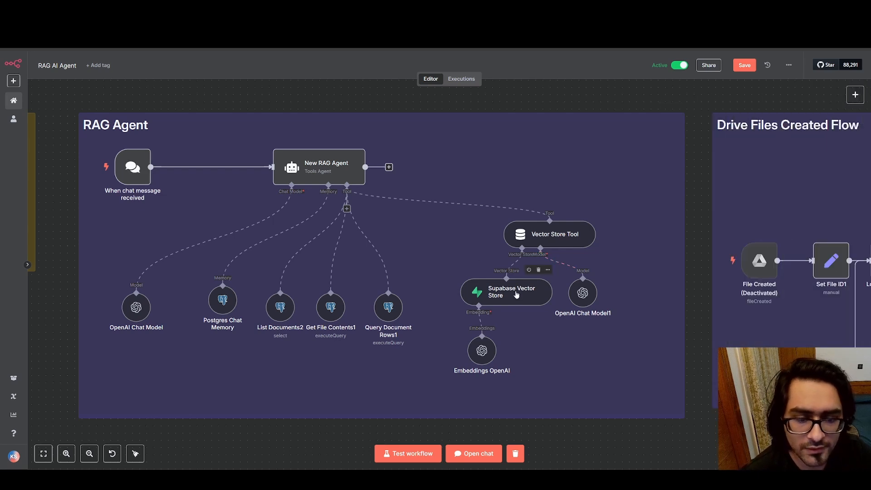
double_click(490, 285)
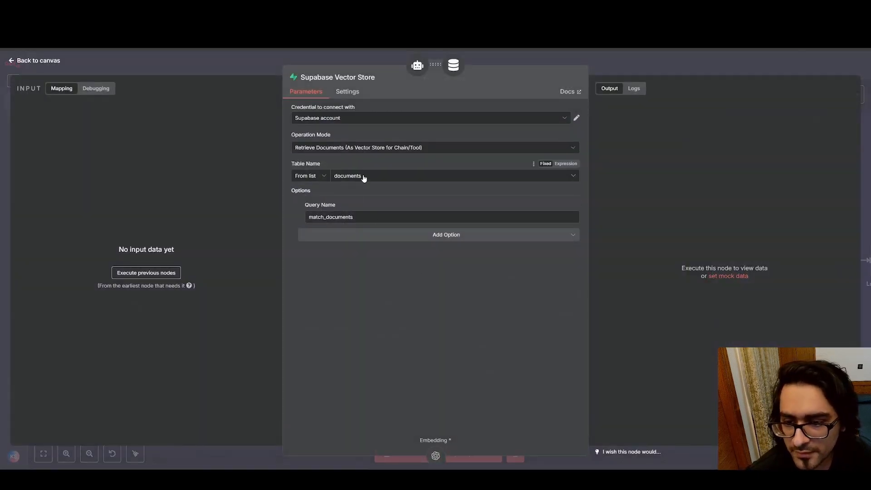
click(363, 9)
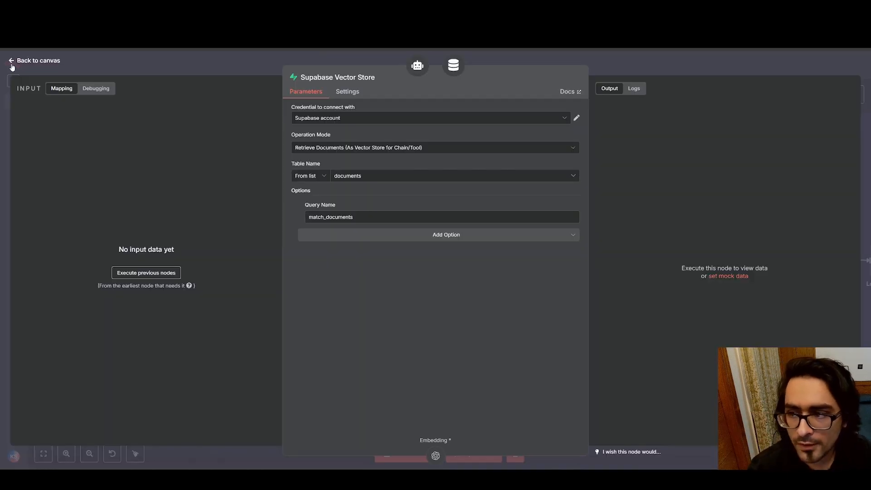
click(12, 64)
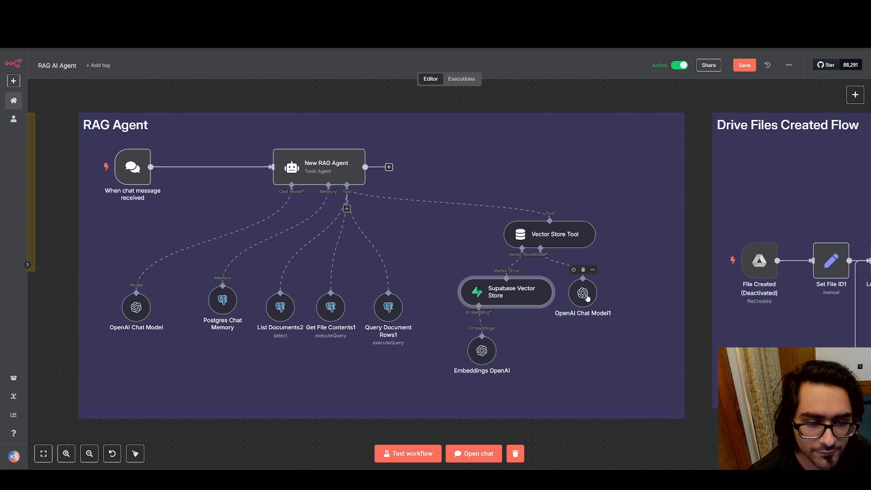
Move the OpenAI Chat Model1 node slightly down and box-select the whole RAG Agent section
mouse_move(587, 297)
mouse_down()
mouse_move(601, 326)
mouse_move(578, 295)
mouse_move(594, 290)
mouse_move(594, 304)
mouse_up()
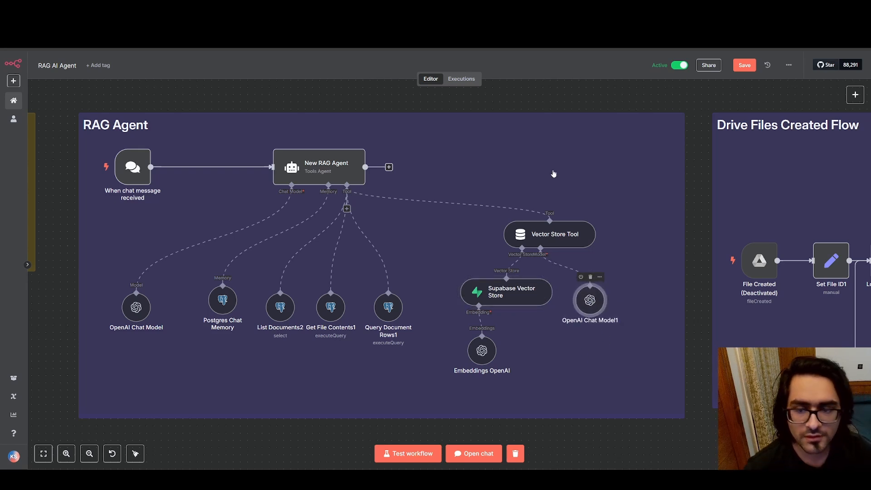
click(475, 121)
drag(69, 86, 693, 442)
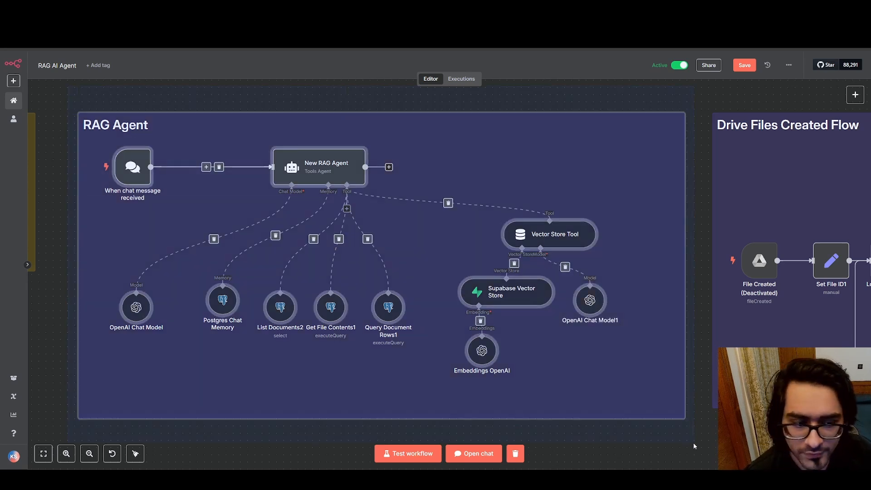
Open the May 3, 12:15:20 execution from the workflow's execution history and bring its RAG Agent section into focus
click(462, 81)
click(91, 271)
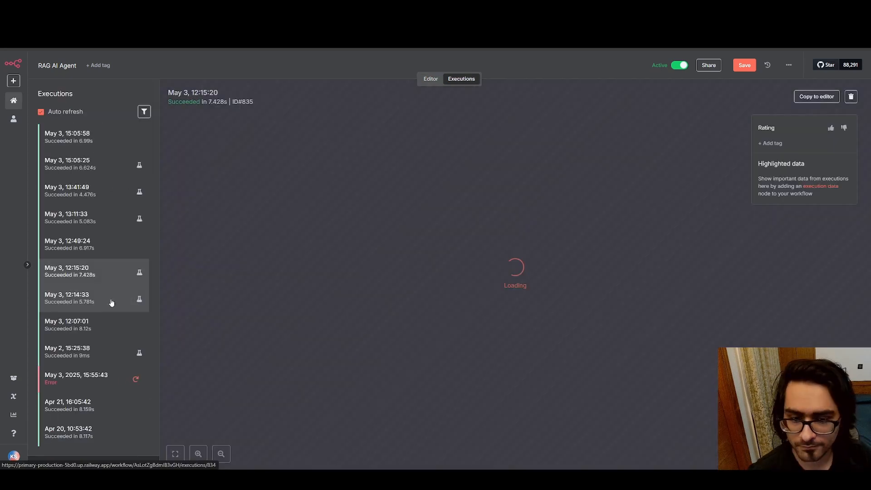
scroll(329, 238, up, 5)
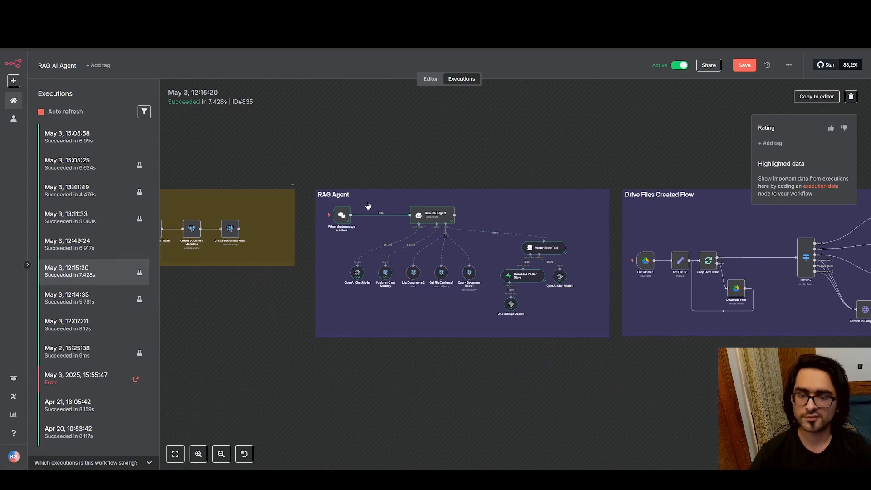
scroll(376, 225, up, 2)
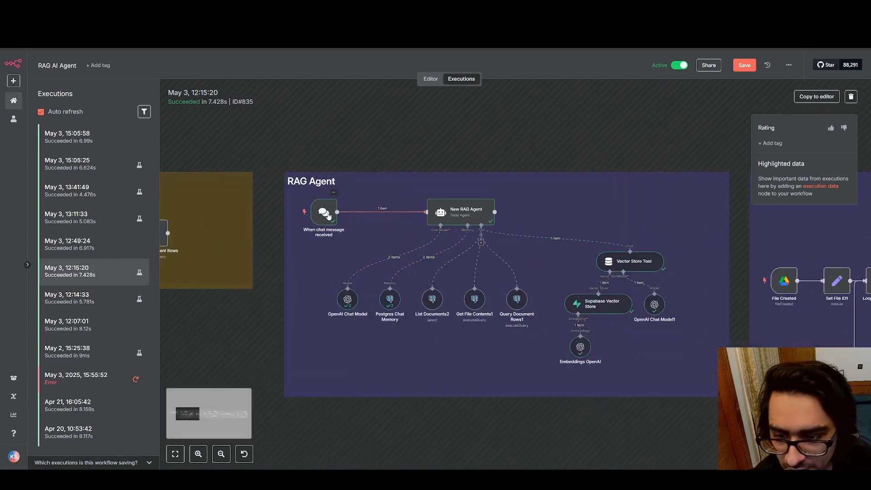
Inspect the chat trigger's output in this execution and highlight its chatInput text
double_click(330, 213)
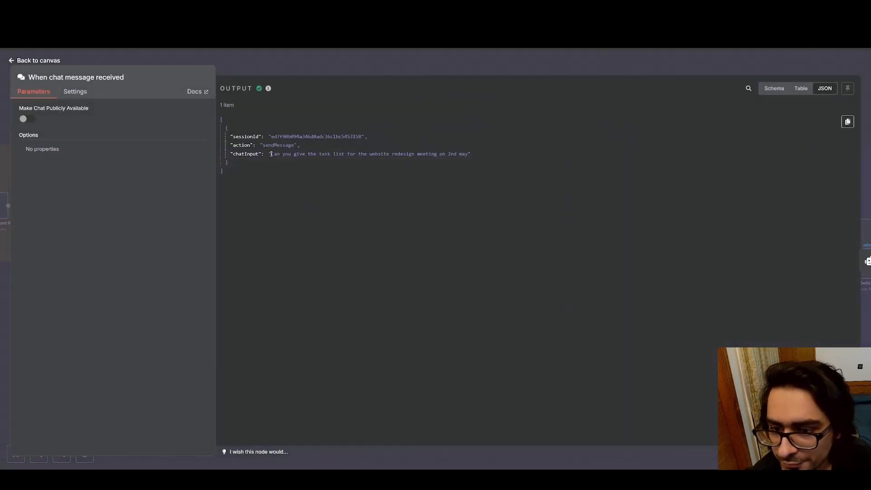
drag(271, 154, 467, 156)
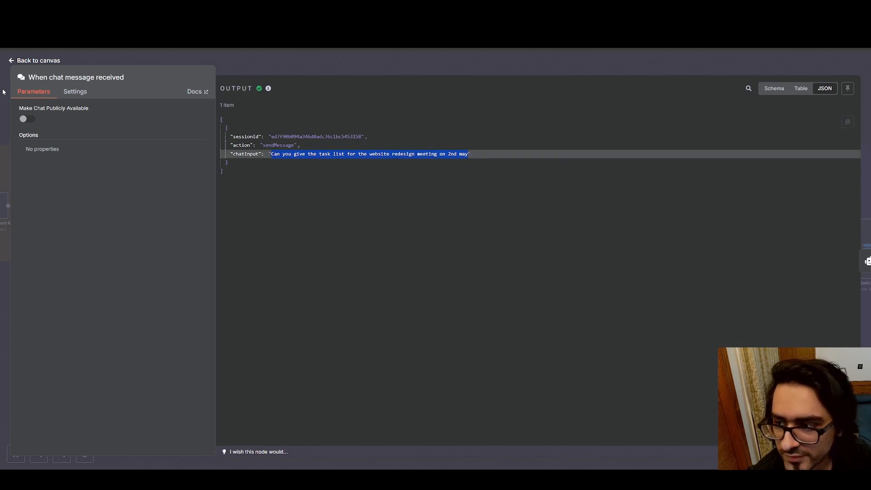
click(10, 61)
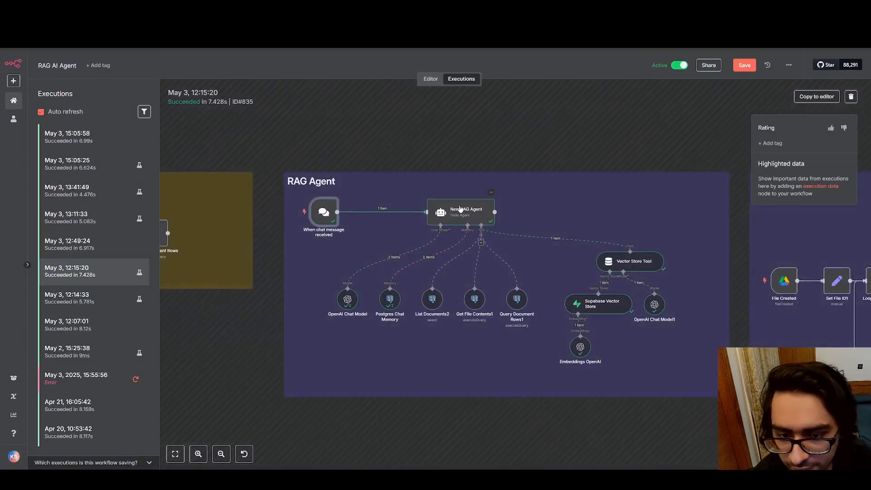
Inspect the New RAG Agent's input and output in the execution, enlarge its System Message, and return to the execution canvas
double_click(461, 210)
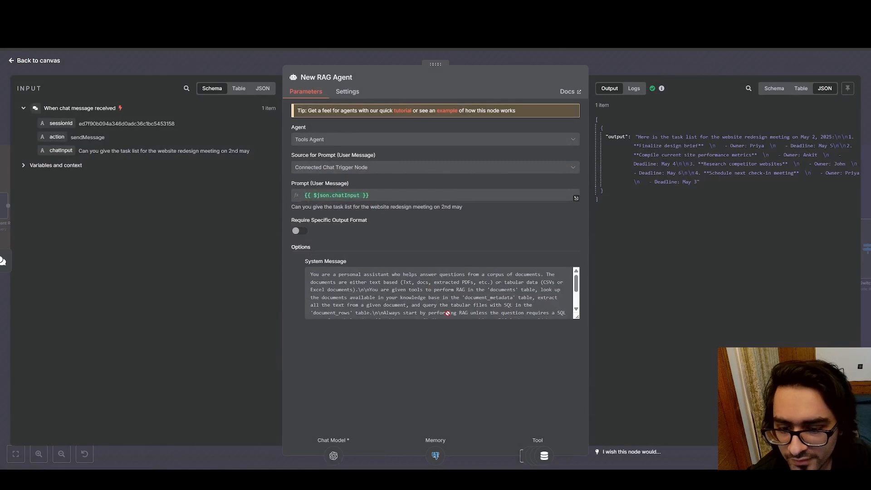
drag(576, 319, 576, 387)
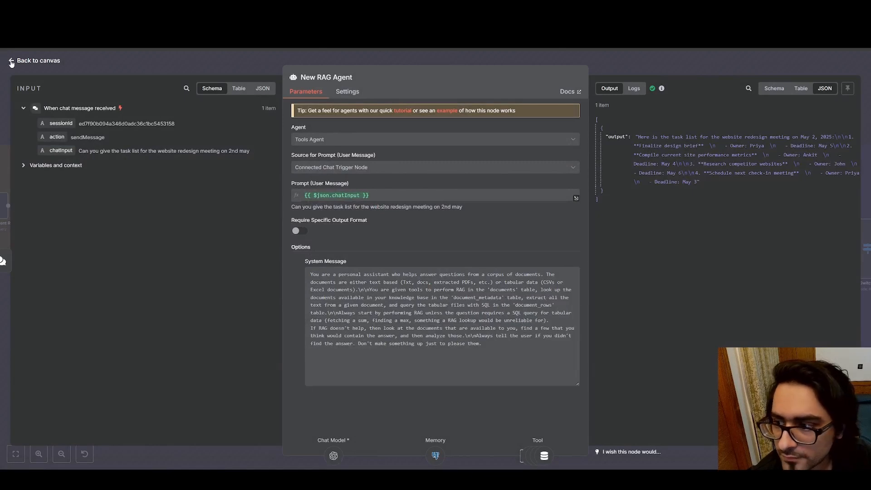
click(11, 63)
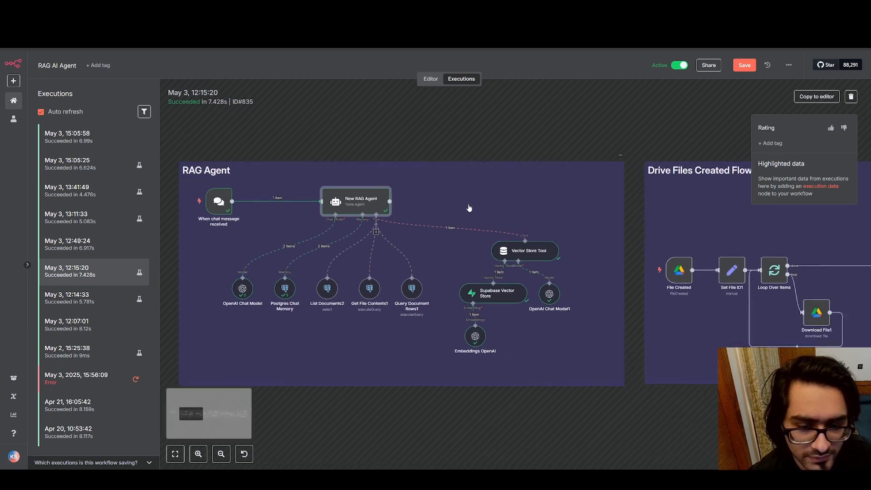
scroll(469, 205, right, 5)
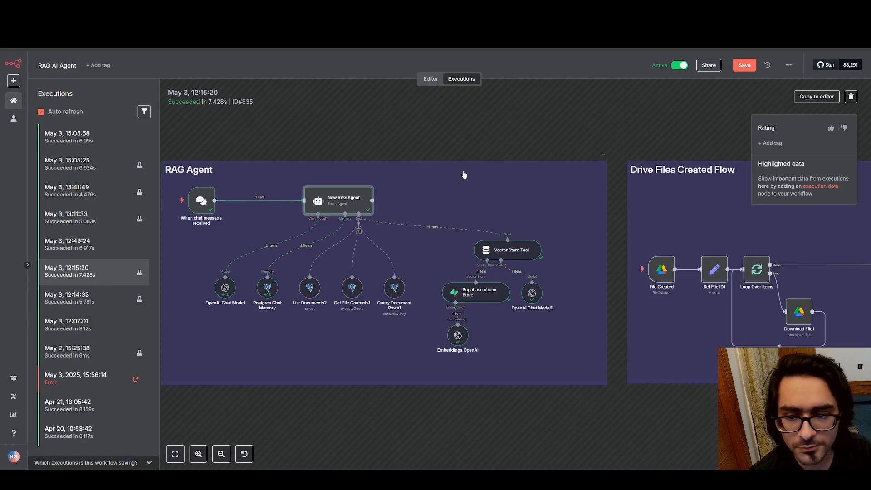
View the documents table in Supabase, and go back to the RAG AI Agent workflow's editor in n8n
click(149, 9)
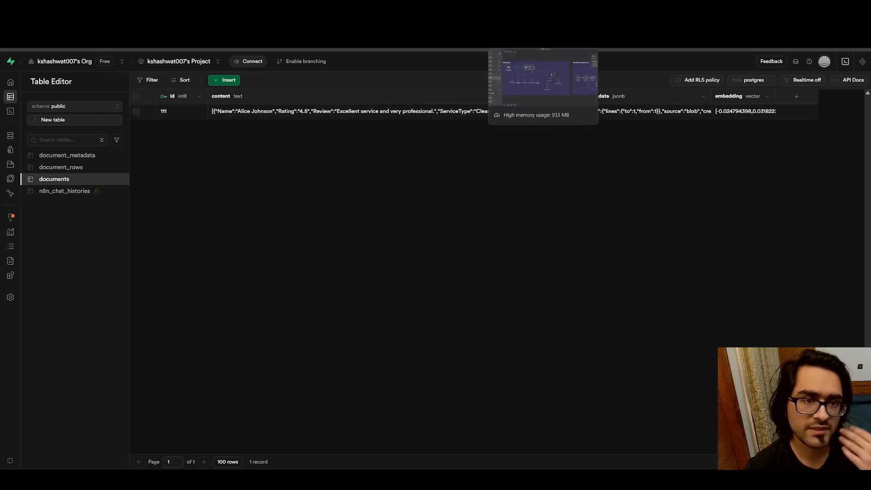
click(521, 8)
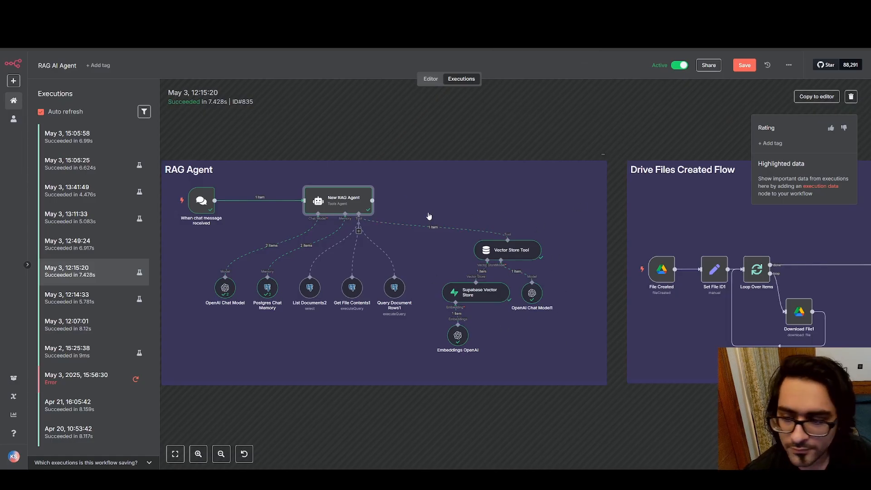
click(430, 79)
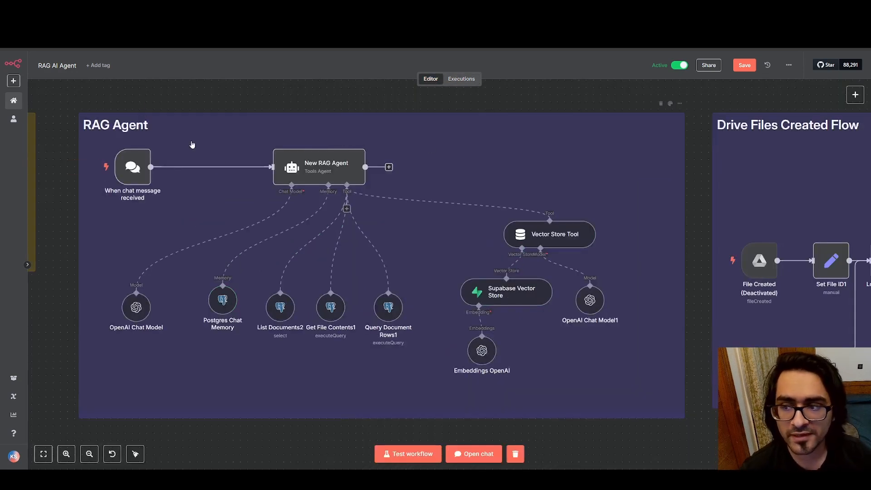
Open the New RAG Agent node in the editor, enlarge its System Message to read it in full, and close the node
click(320, 168)
double_click(320, 167)
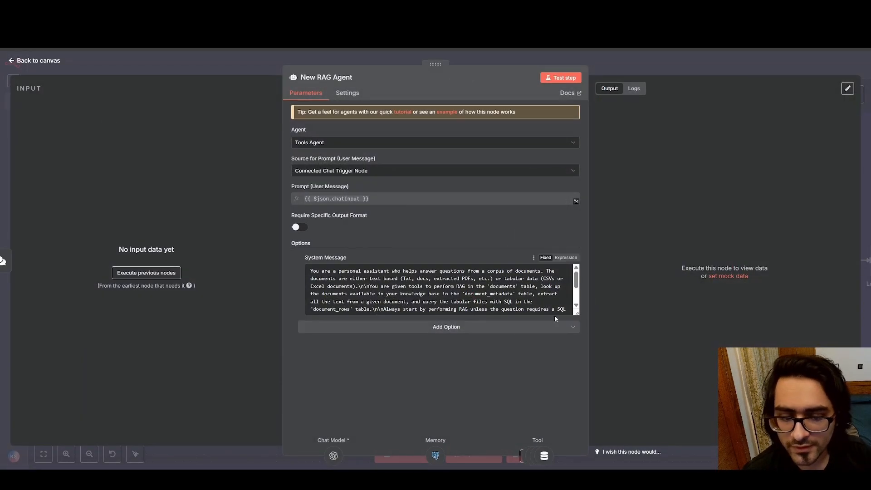
drag(578, 313, 577, 366)
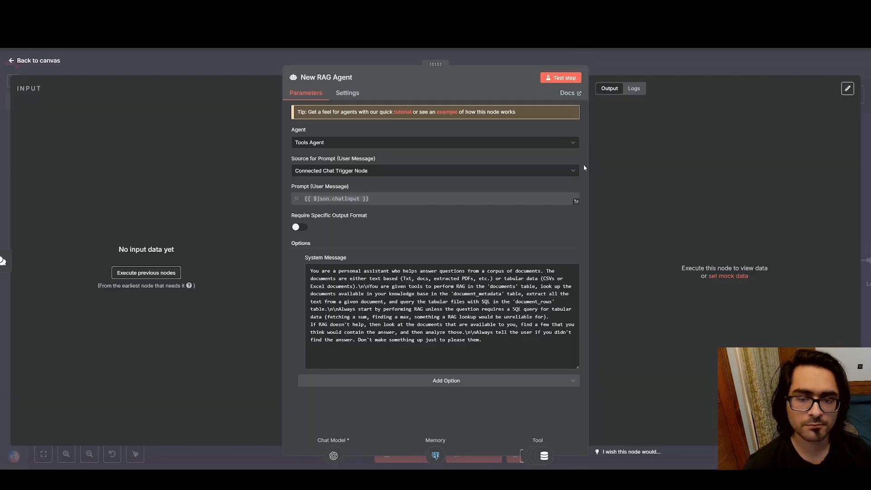
click(9, 60)
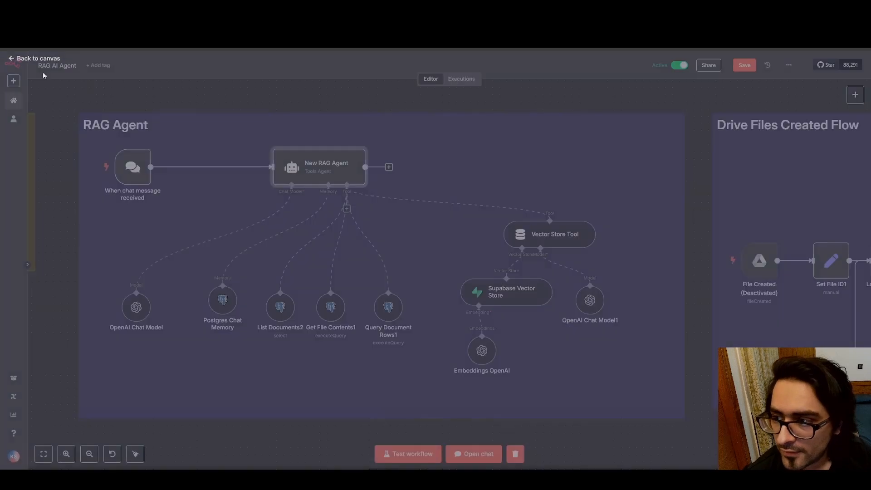
Box-select the Create Tables and RAG Agent sections in turn, and shift the agent's memory and tool nodes slightly lower
scroll(404, 109, down, 5)
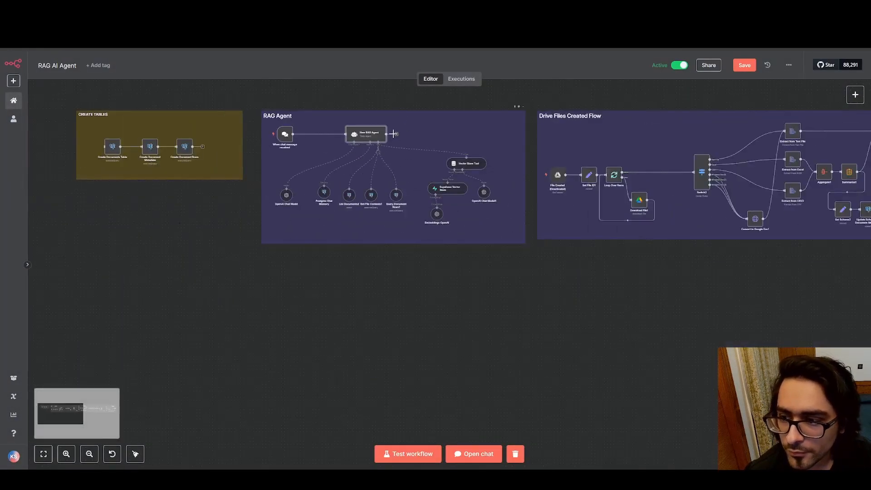
drag(80, 92, 243, 213)
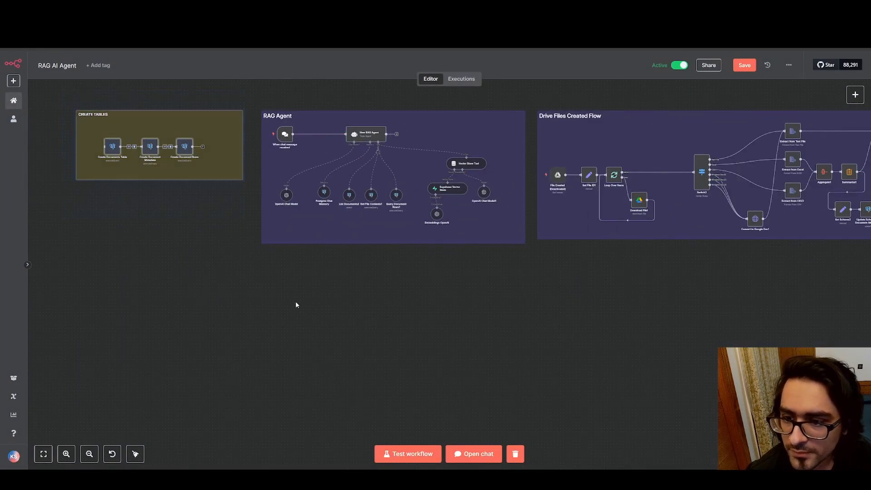
drag(255, 88, 532, 289)
drag(347, 197, 404, 221)
drag(323, 194, 308, 220)
Box-select the Drive Files Created Flow section to point it out, and clear the selection
scroll(430, 233, right, 7)
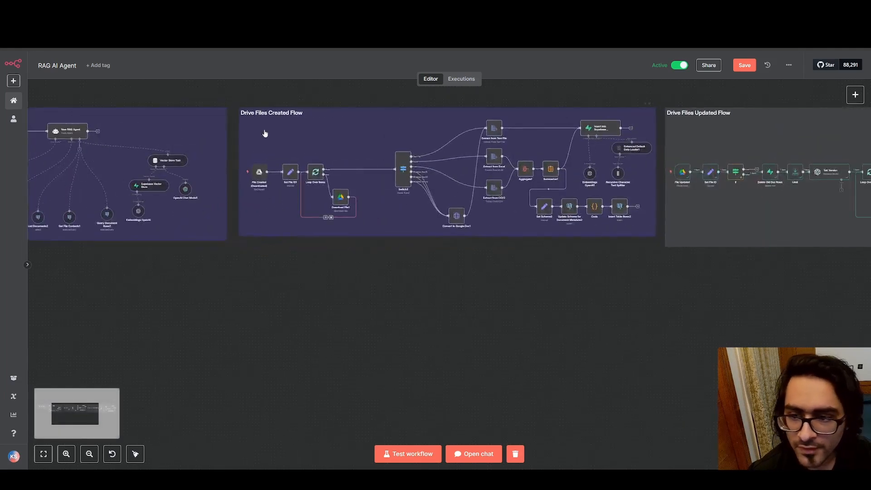
drag(238, 87, 658, 256)
click(511, 275)
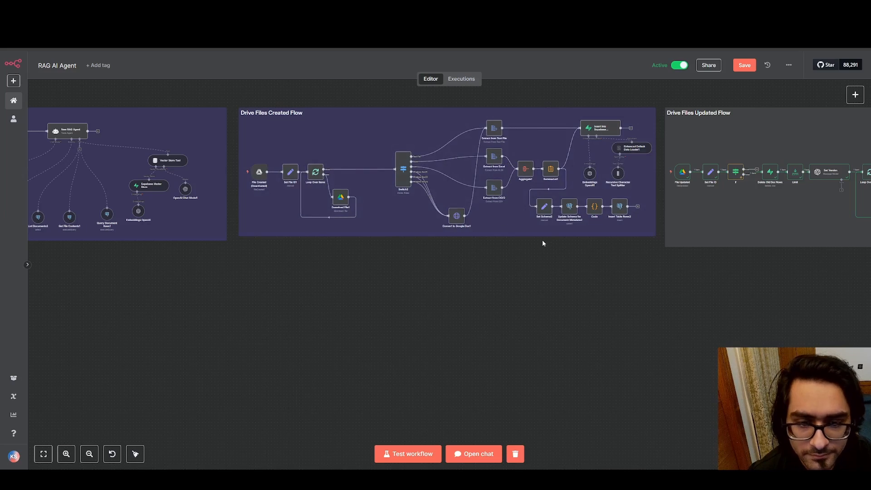
Switch to Supabase and view the document_metadata and document_rows tables
scroll(543, 243, right, 2)
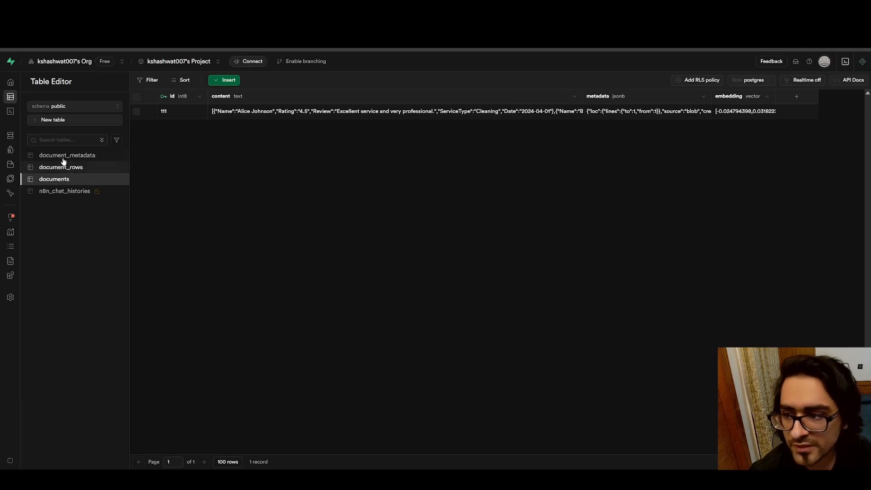
click(63, 156)
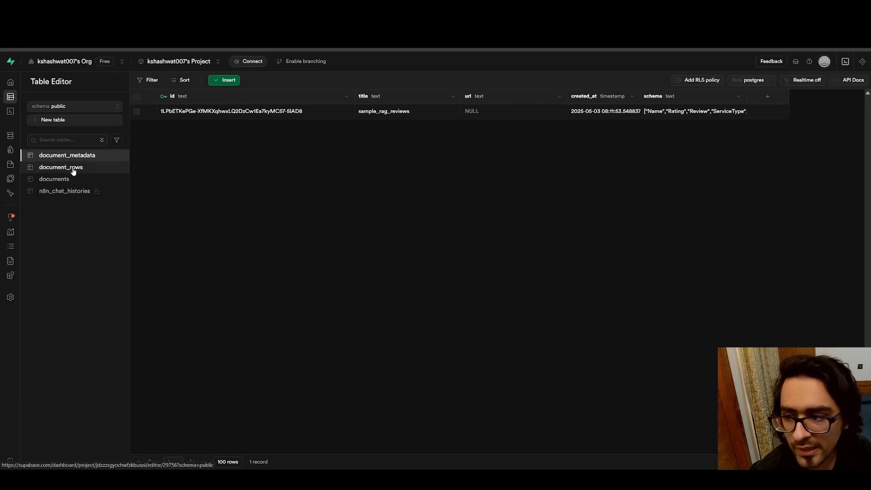
click(72, 169)
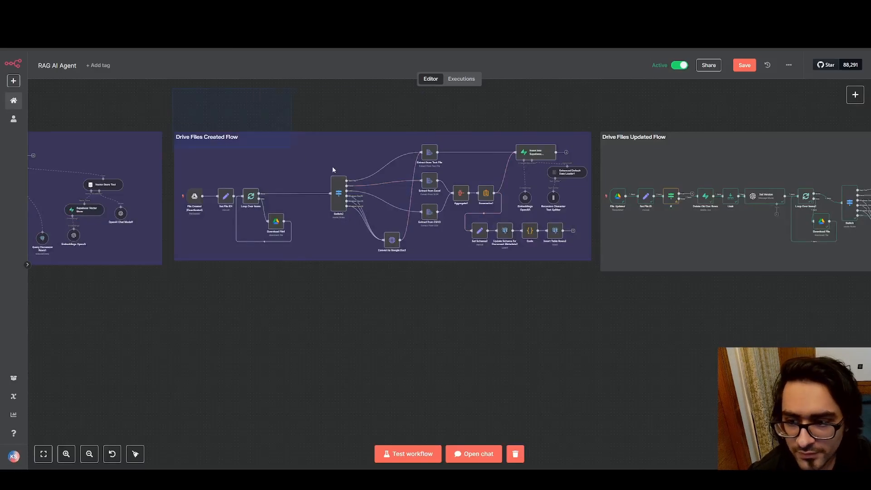
In n8n, mark out the Drive Files Created Flow and the Drive Files Updated Flow with box selections to compare them
drag(334, 169, 593, 339)
click(595, 339)
drag(710, 313, 261, 313)
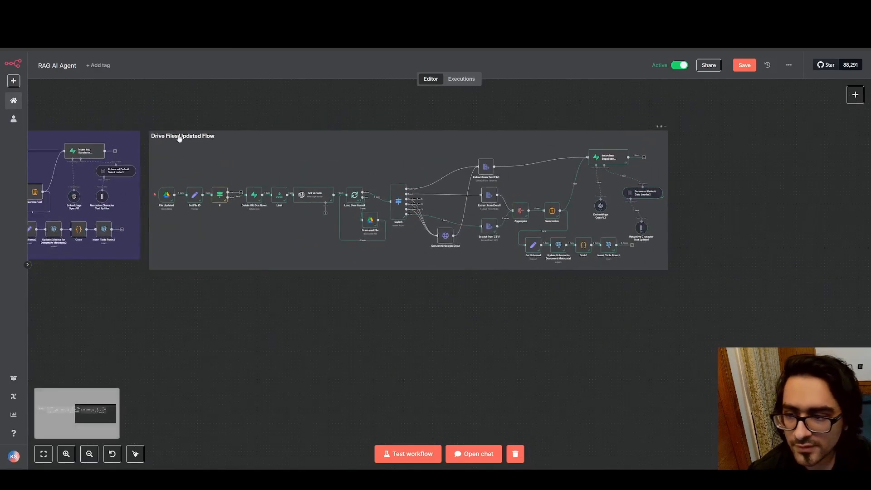
drag(153, 102, 684, 313)
click(684, 313)
drag(245, 257, 668, 268)
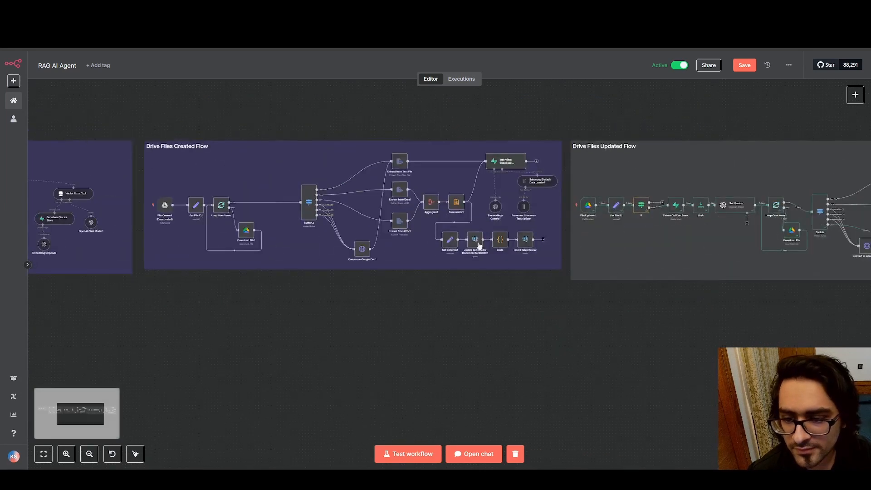
Review the workflow from the Drive Files Updated Flow back to the RAG Agent and Create Tables sections
drag(520, 196, 260, 199)
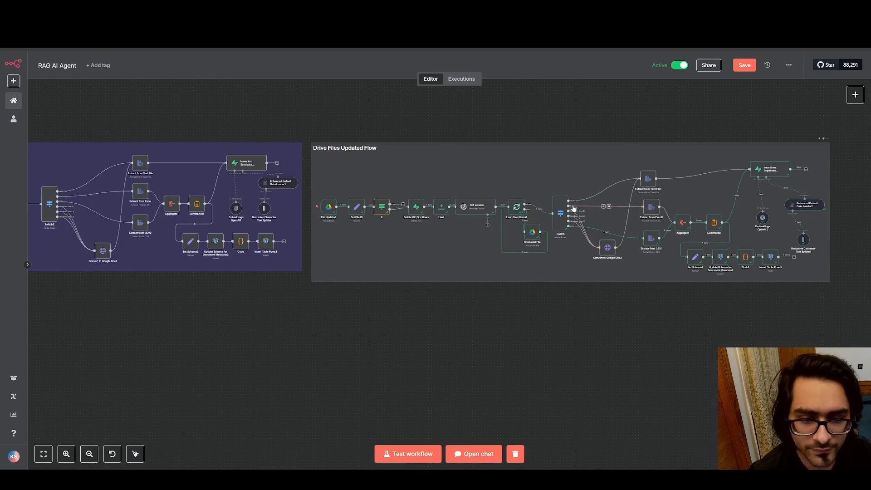
drag(444, 114, 591, 128)
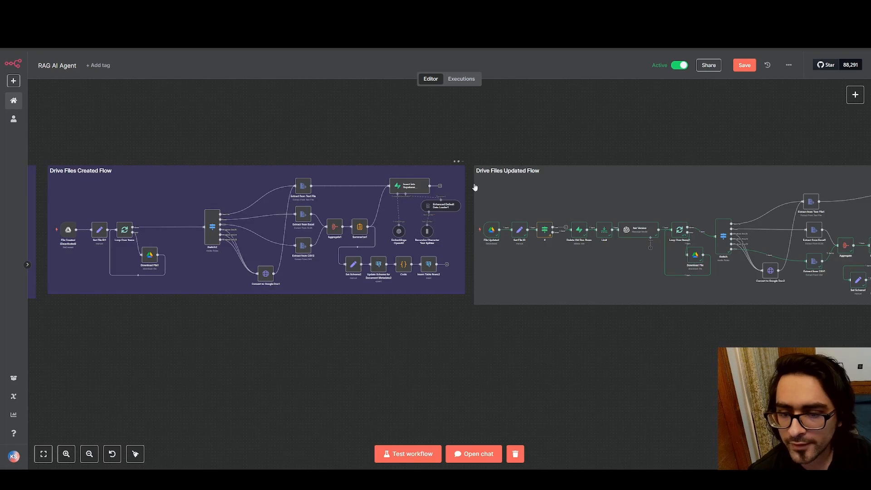
drag(325, 115, 780, 110)
scroll(443, 151, down, 1)
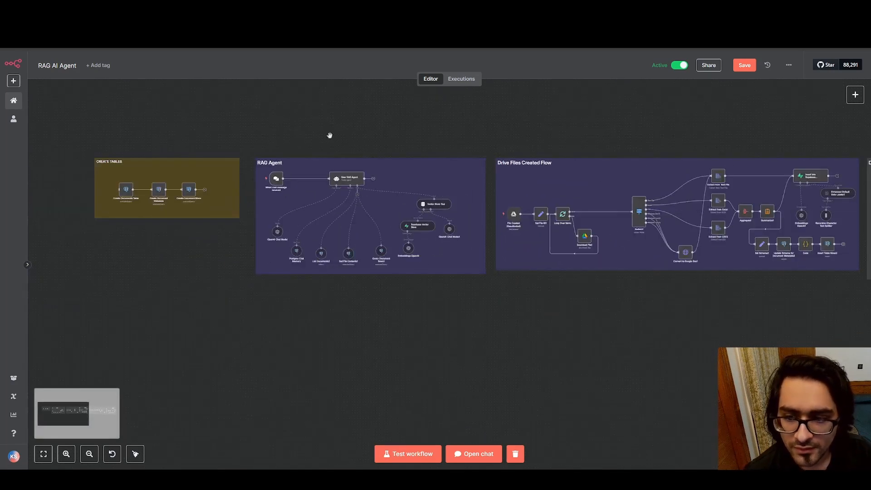
scroll(287, 130, up, 1)
drag(413, 92, 406, 110)
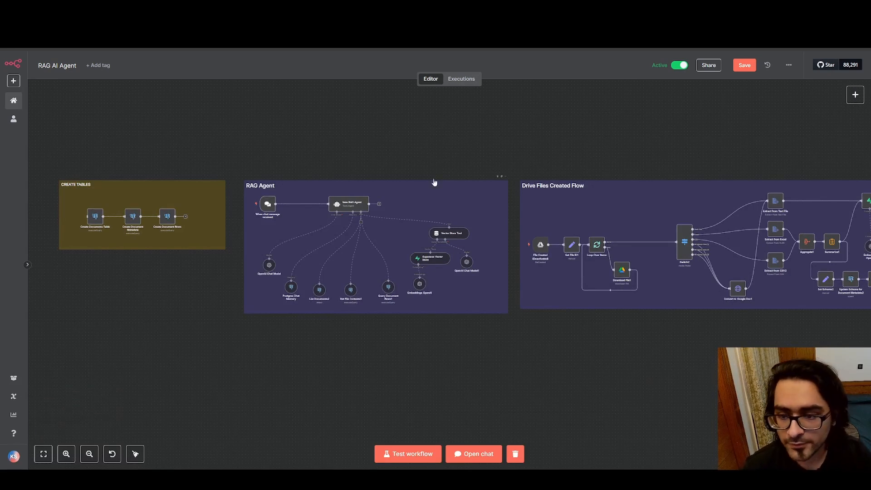
Mark out the RAG Agent section with box selections to point out its nodes, clearing each selection
mouse_move(271, 205)
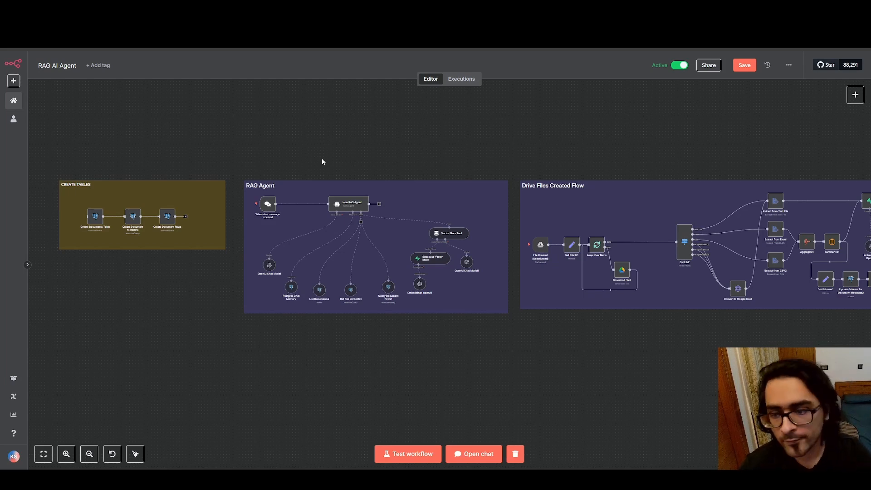
drag(245, 119, 515, 397)
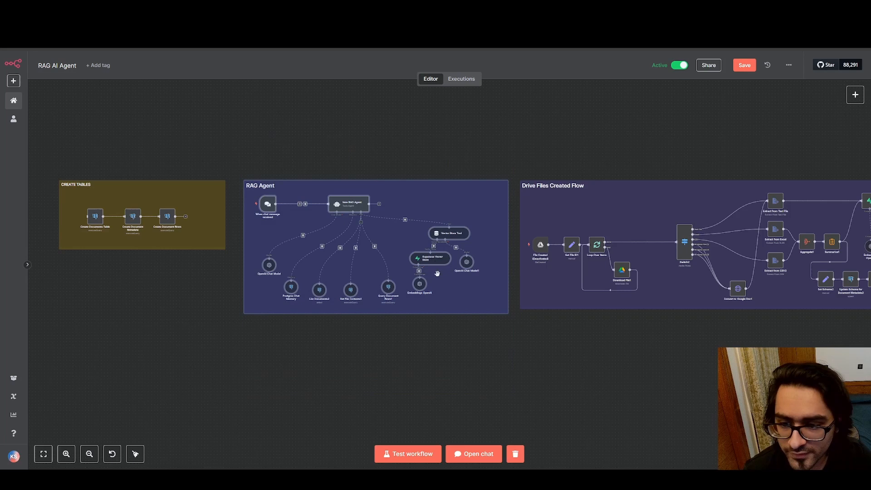
click(376, 119)
drag(567, 125, 399, 110)
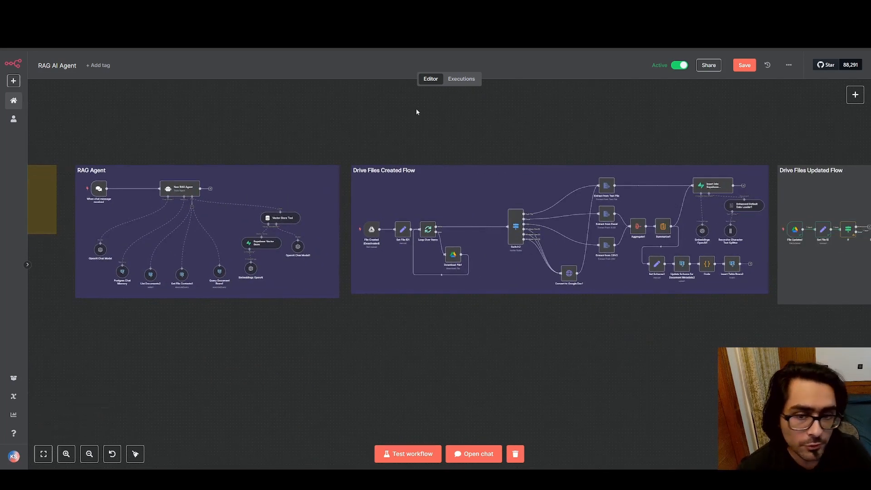
drag(292, 128, 483, 119)
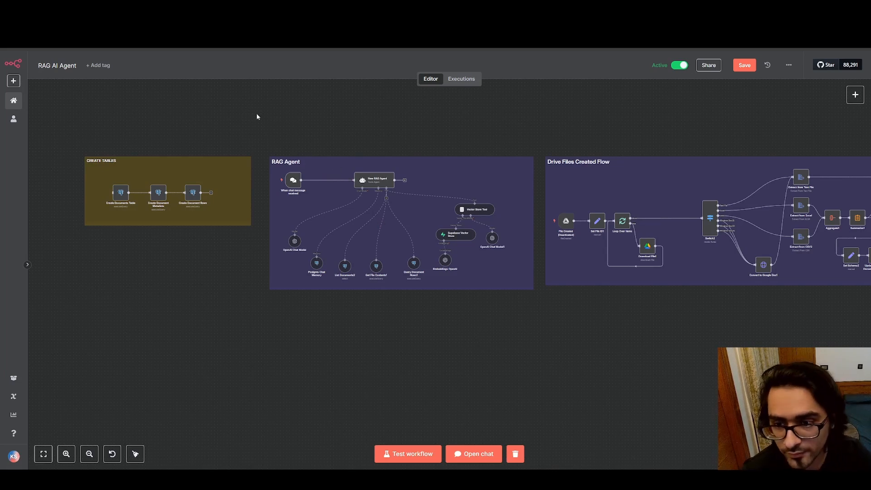
drag(252, 112, 539, 359)
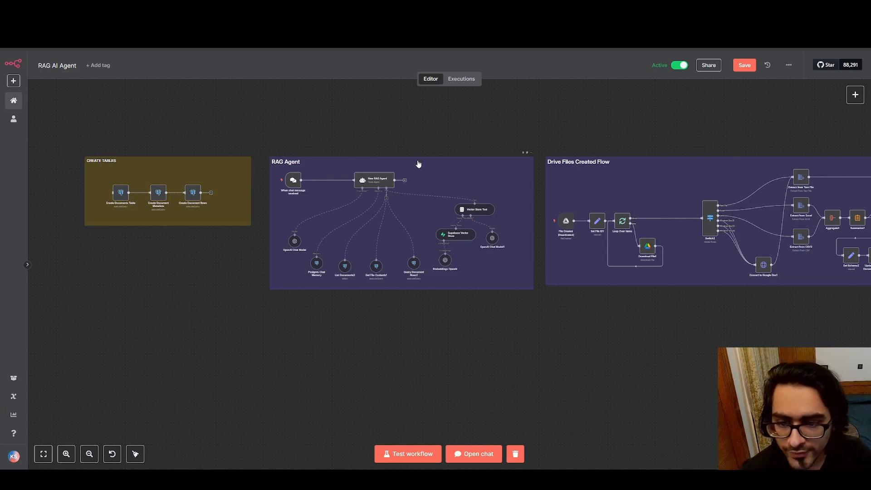
Open the New RAG Agent node and enlarge its System Message box to read the full prompt, highlighting the text
double_click(374, 180)
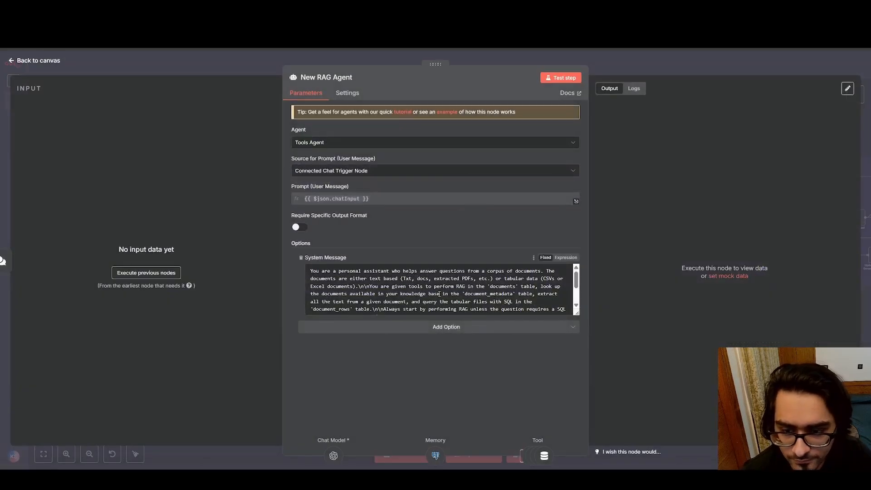
drag(577, 313, 577, 376)
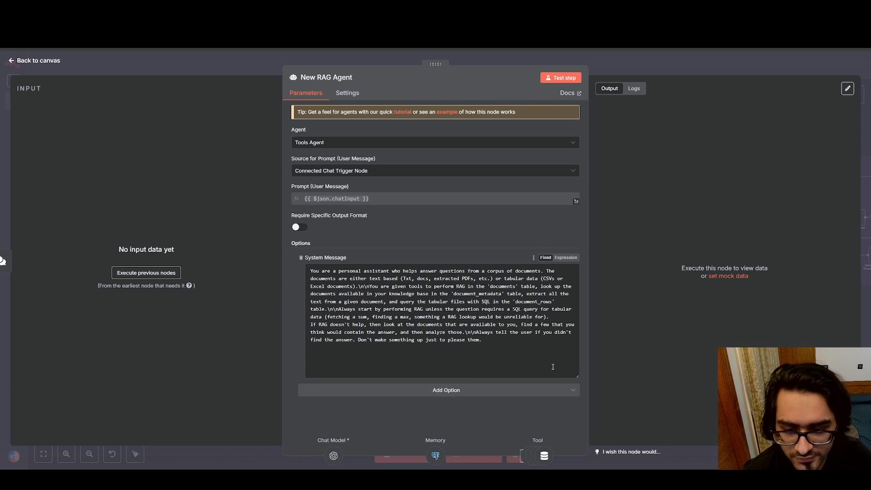
drag(502, 353, 303, 275)
click(502, 343)
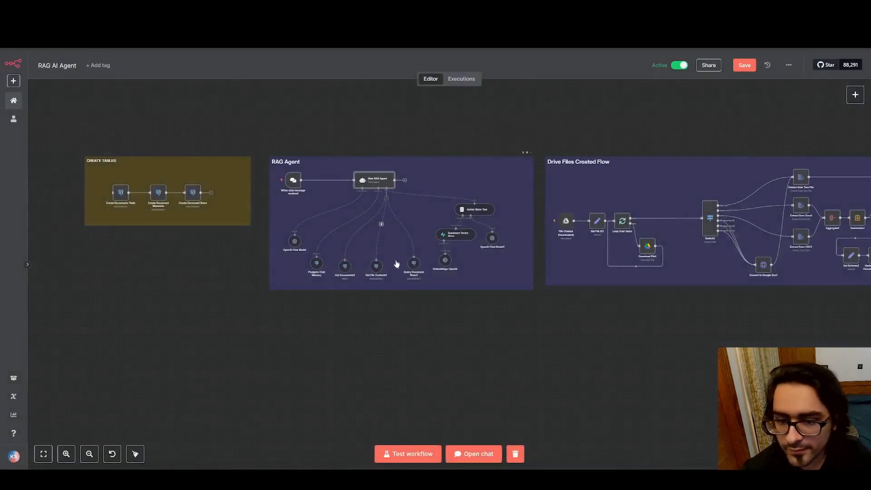
Review the workflow from the RAG Agent section across the Drive Files Created Flow to the Drive Files Updated Flow
drag(498, 108, 384, 107)
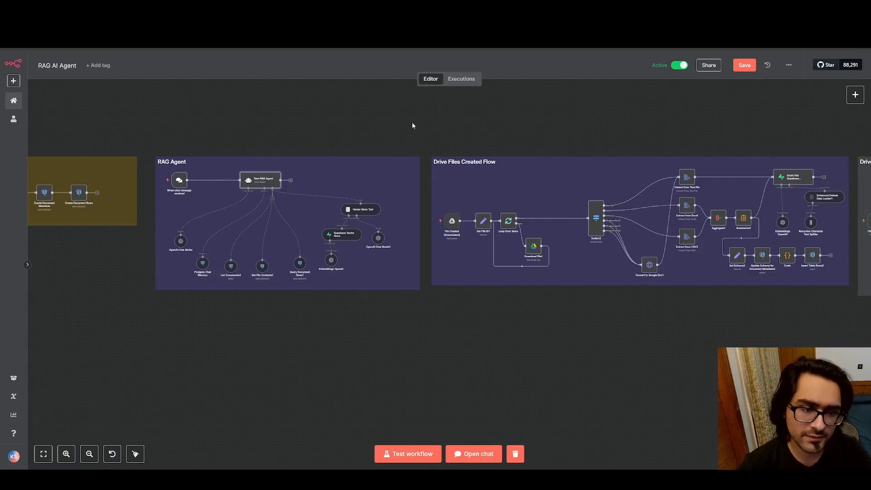
drag(622, 107, 602, 136)
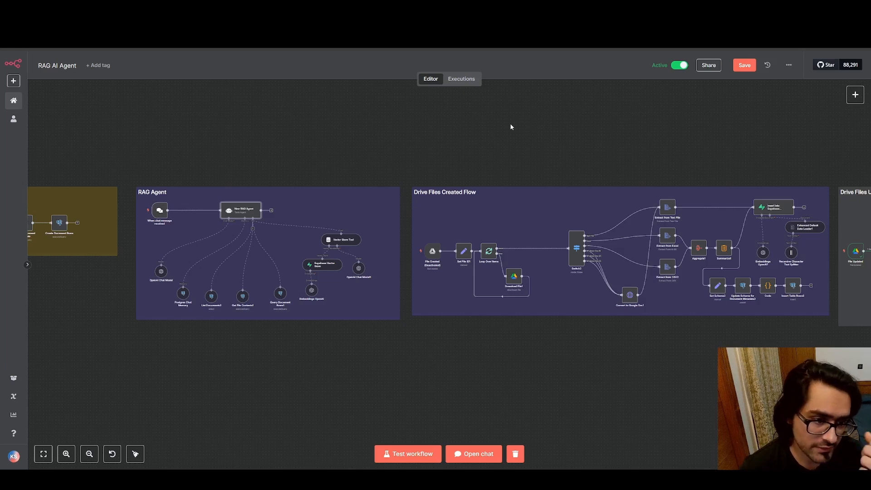
drag(696, 111, 439, 119)
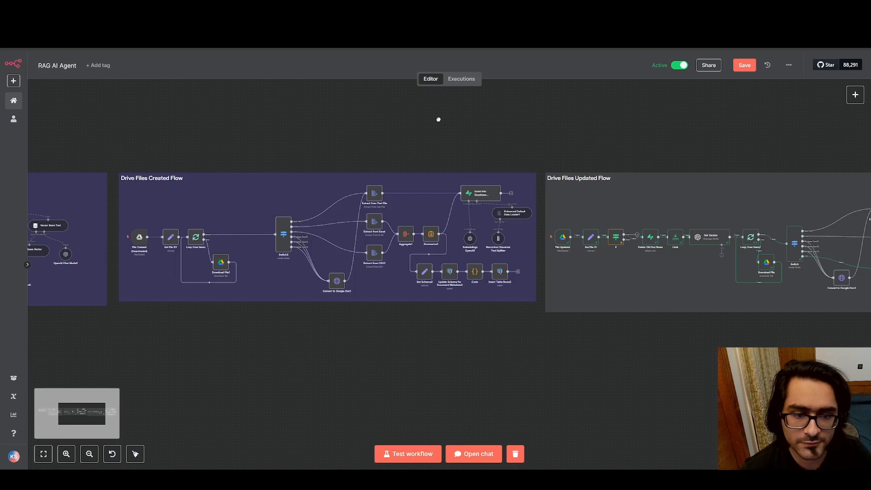